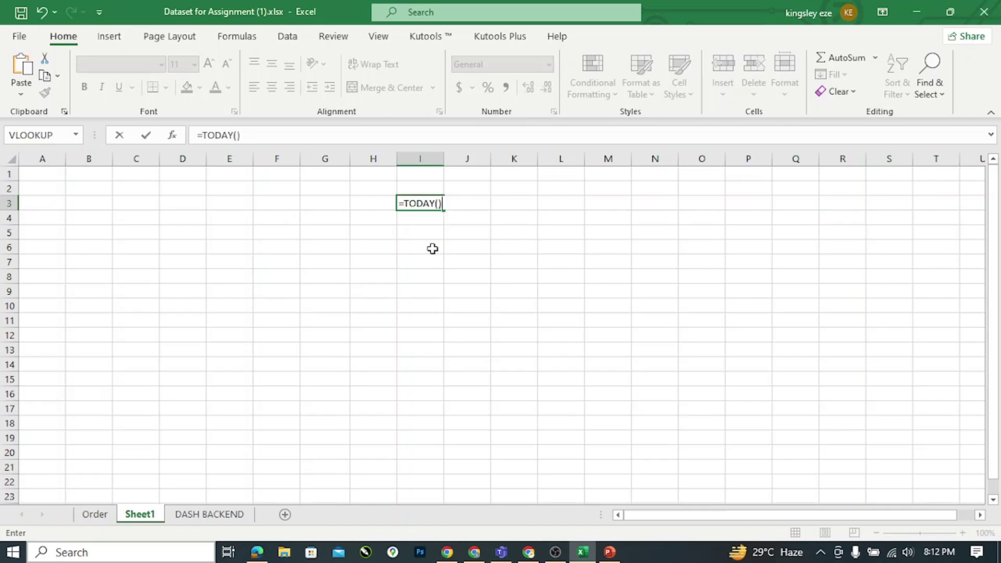
Enter =TODAY() in cell I3 and clear the cell again.
key(Return)
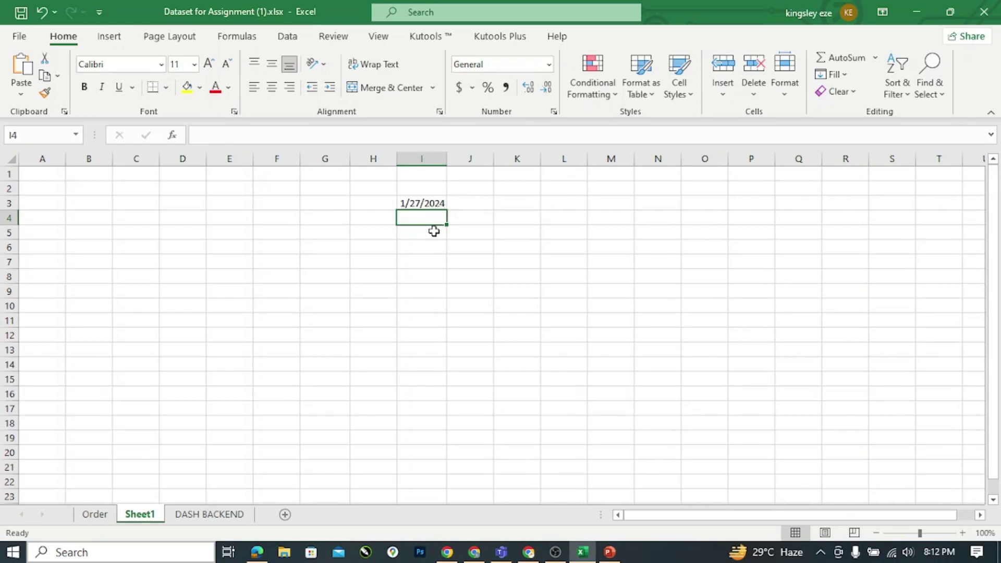
click(425, 204)
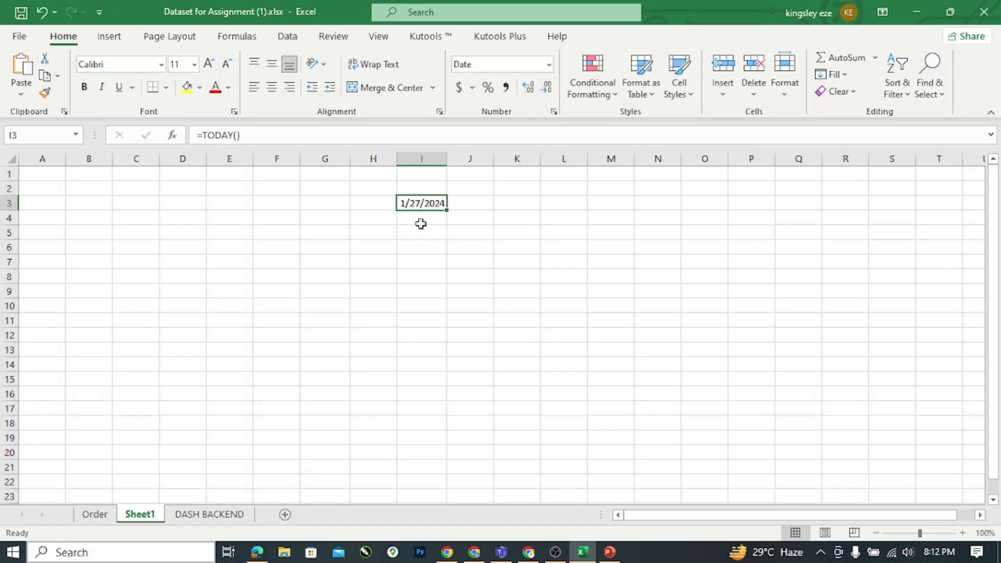
key(Delete)
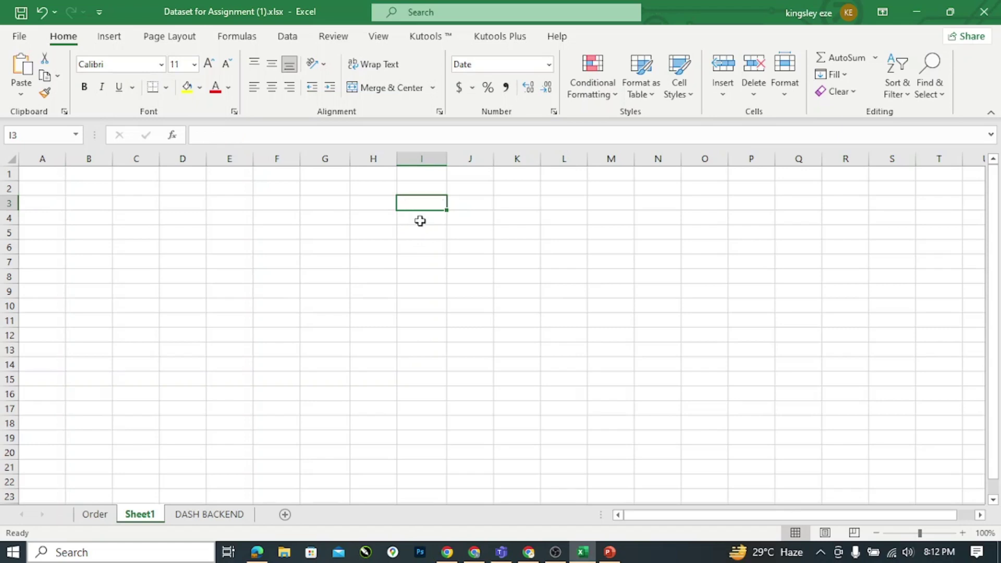
Switch to the Data Analytics syllabus PDF in Edge and examine its list of functions on page 4.
click(257, 553)
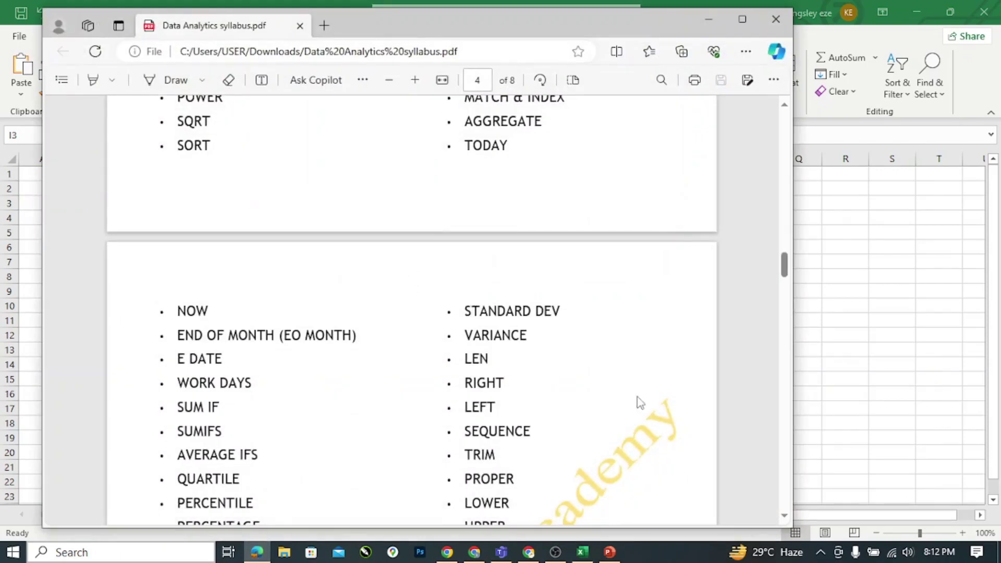
click(785, 516)
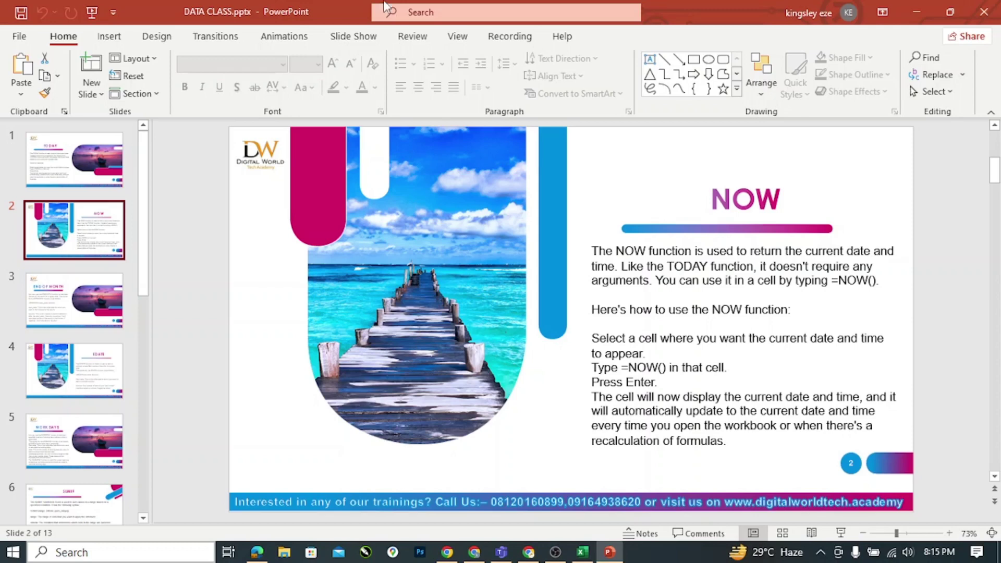
Switch to the Excel workbook and enter the formula =NOW() in cell I3 of Sheet1.
click(582, 553)
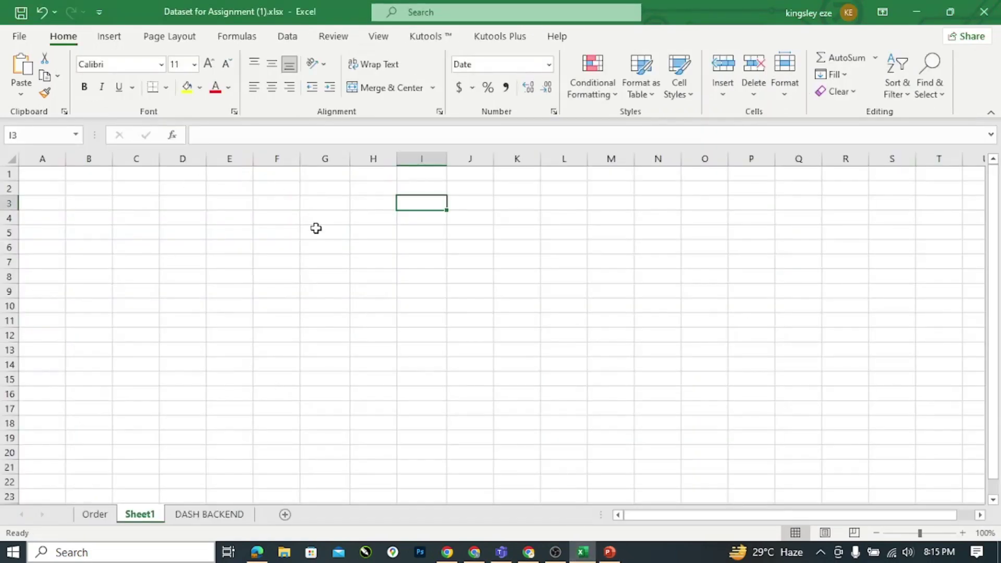
text(=)
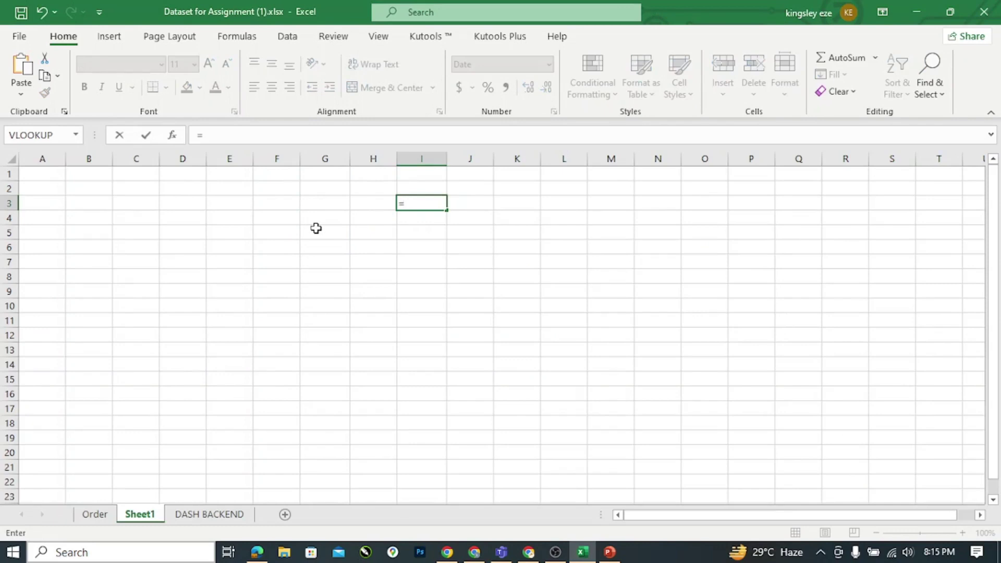
text(NOW)
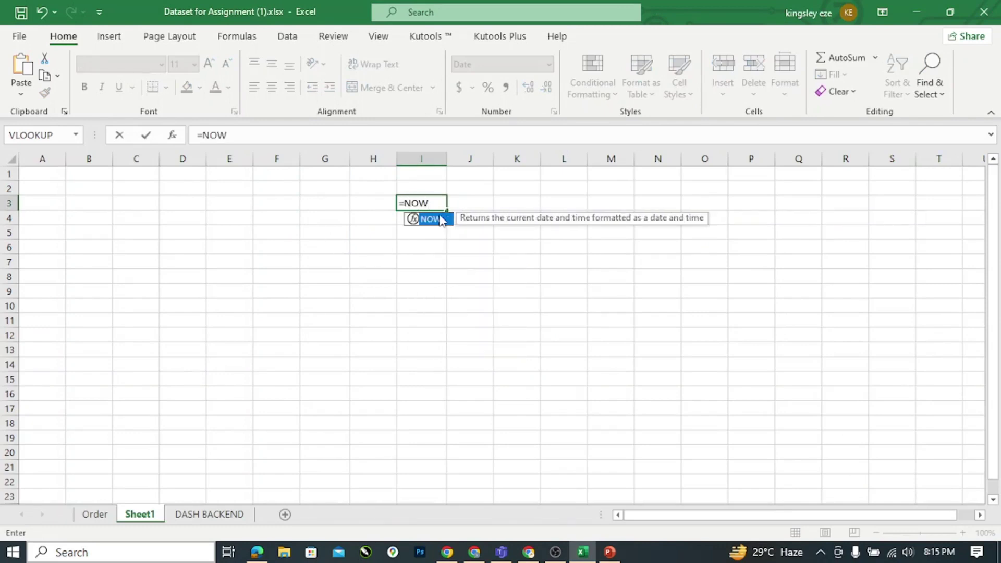
double_click(438, 219)
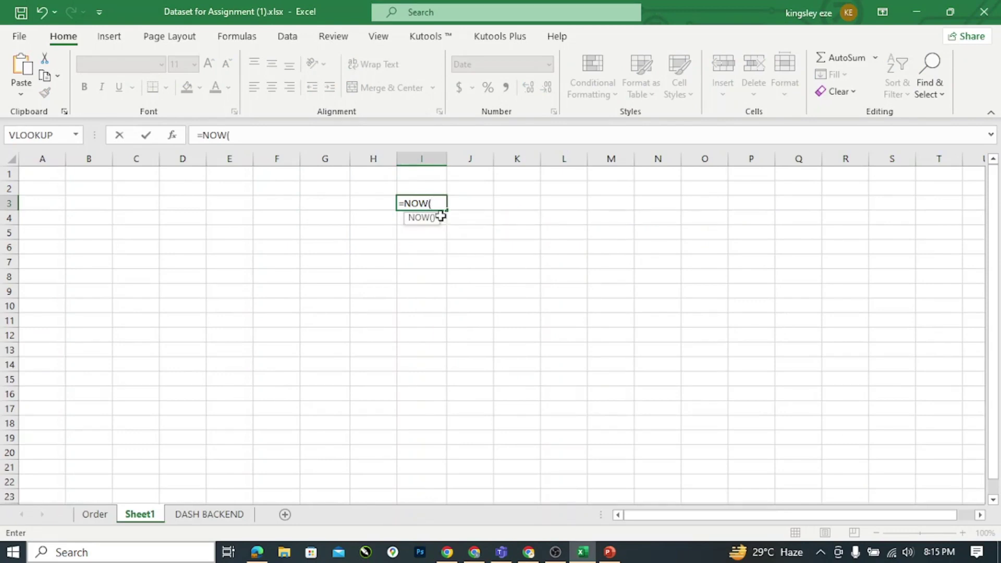
text())
key(Return)
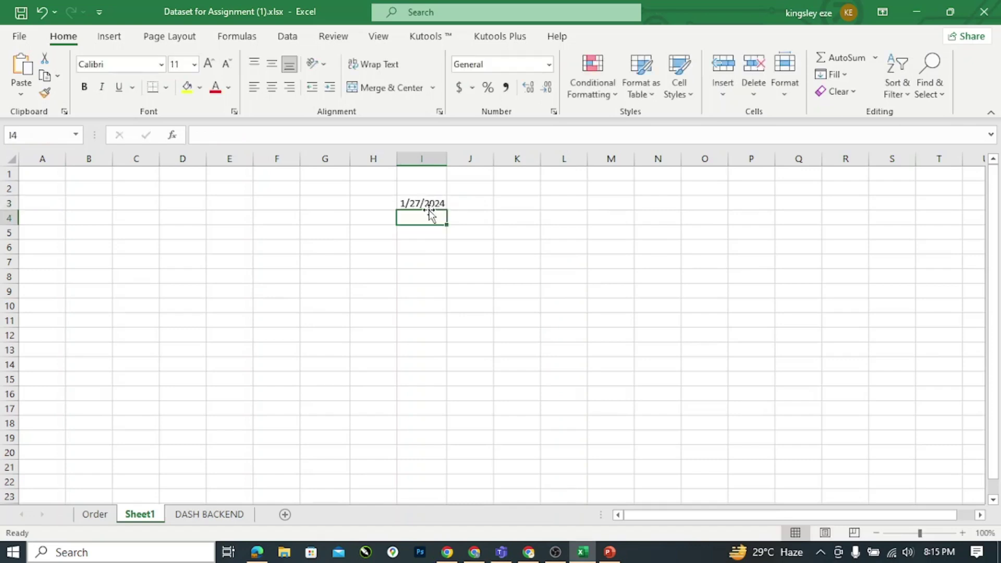
Examine the NOW formula in cell I3 and check whether column I is wide enough for its result.
click(428, 202)
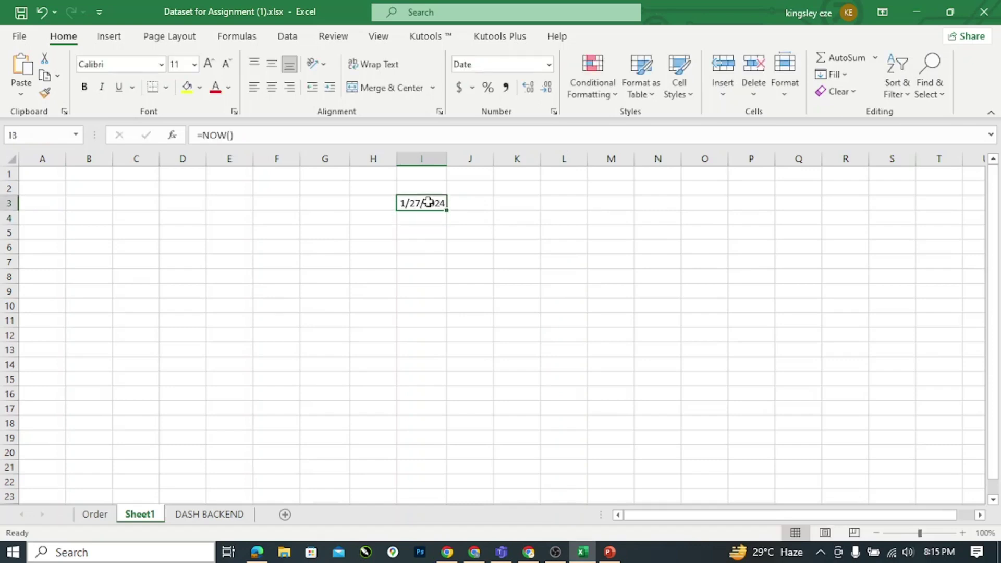
double_click(433, 206)
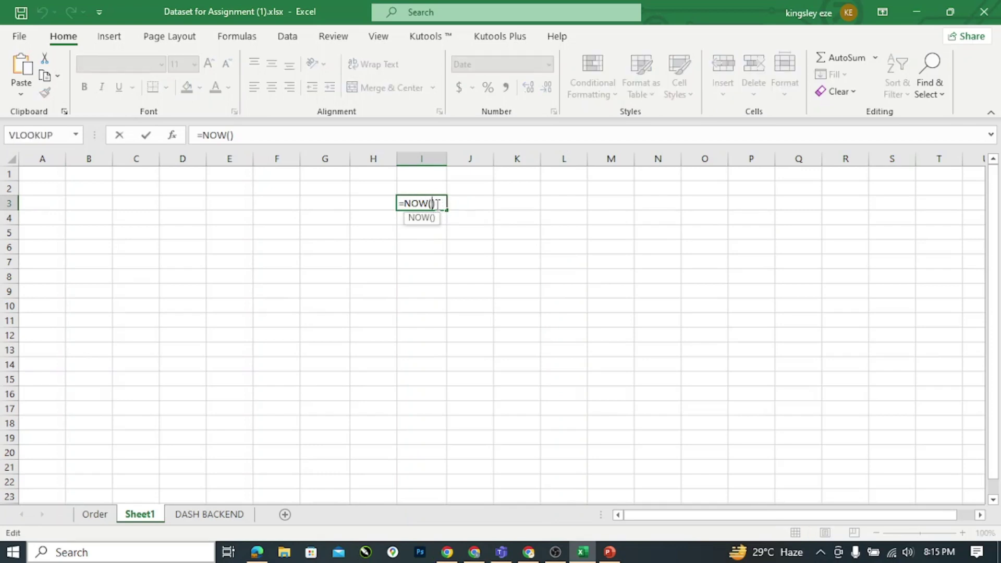
key(Return)
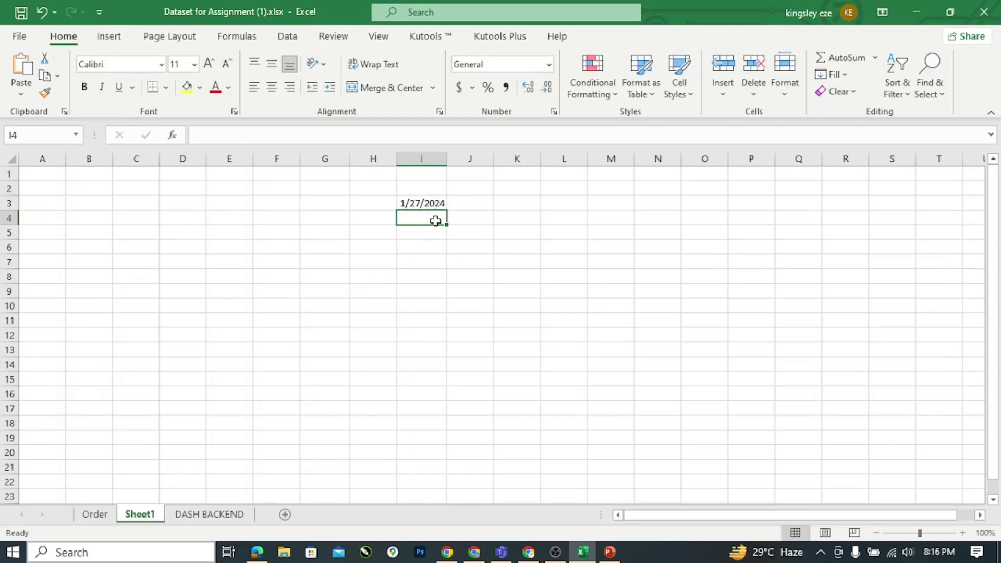
click(424, 201)
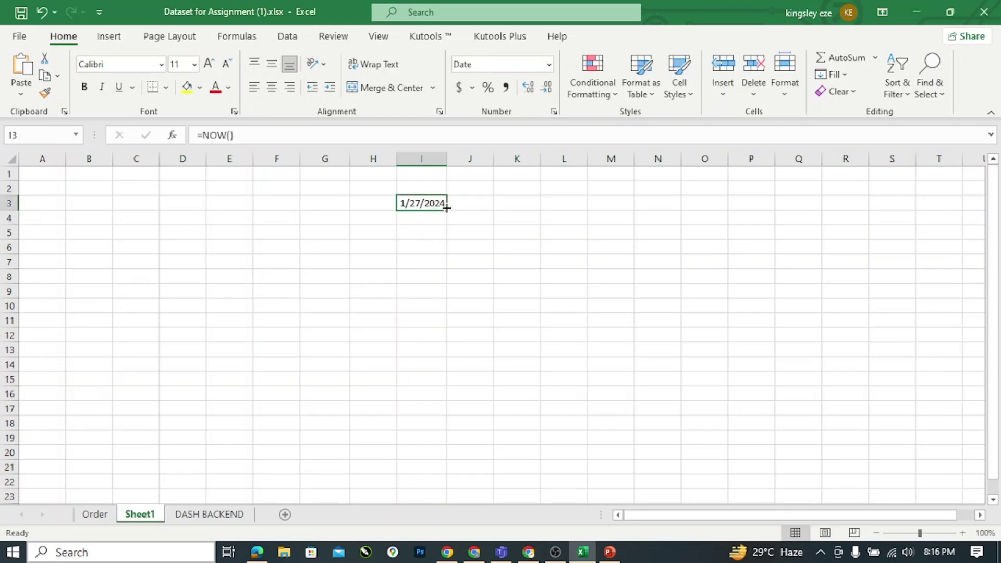
click(446, 155)
click(414, 253)
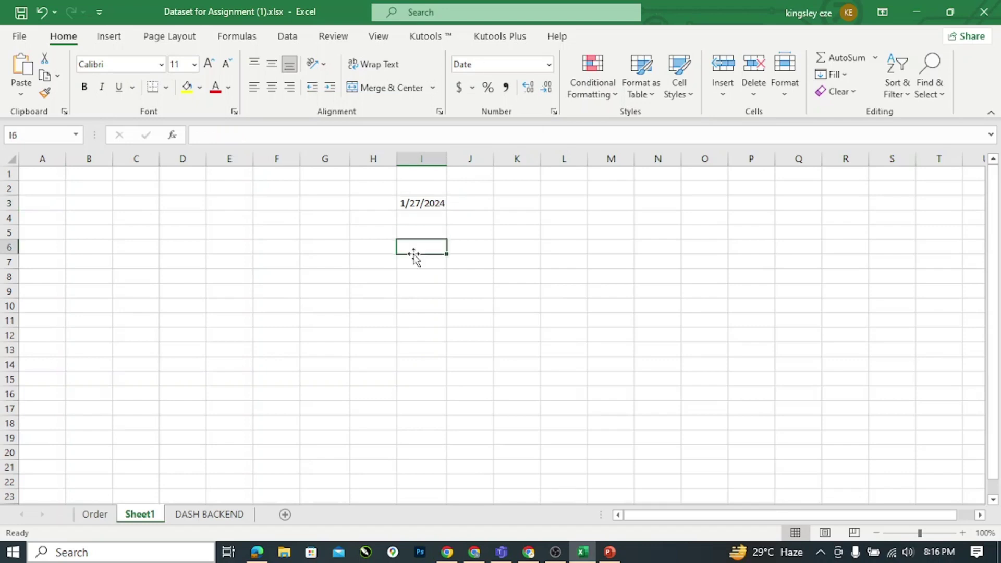
Enter the formula =NOW() in cell F6 to return the current date and time.
click(258, 253)
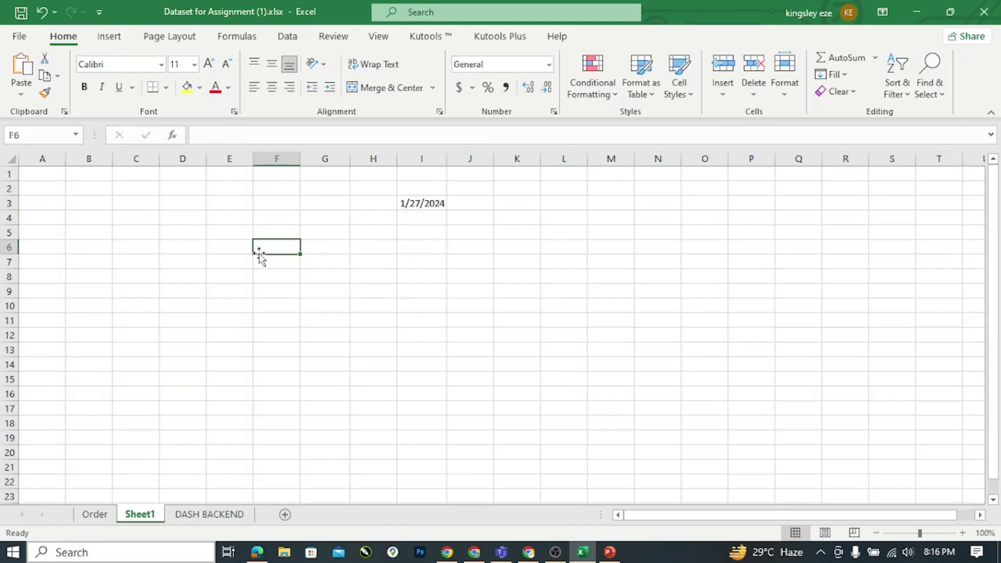
text(=)
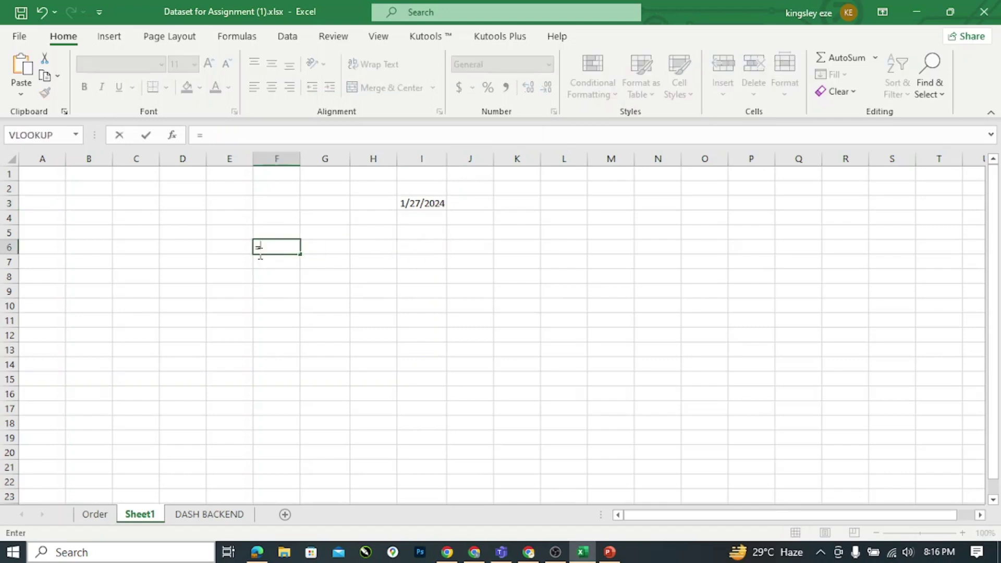
text(NOW)
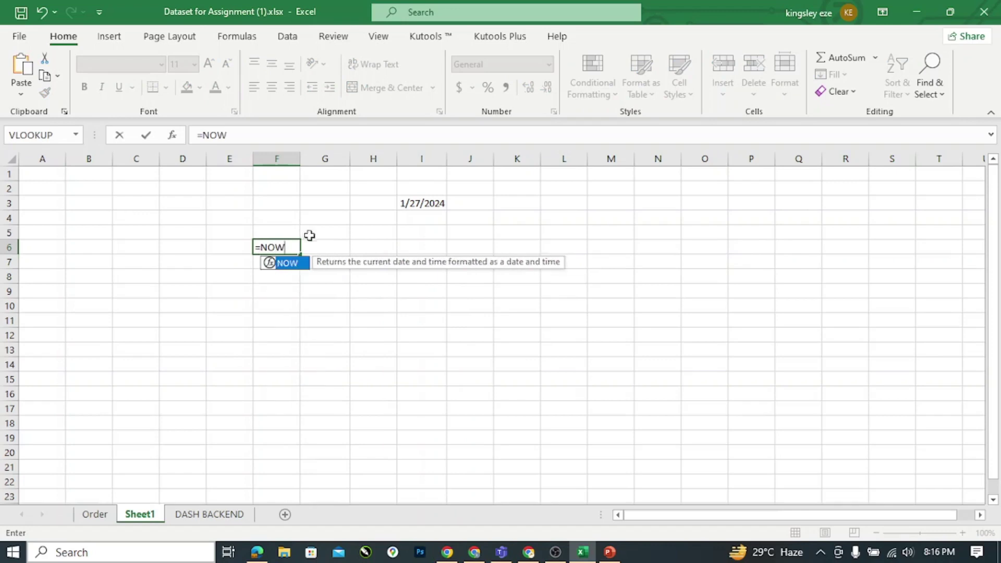
double_click(288, 263)
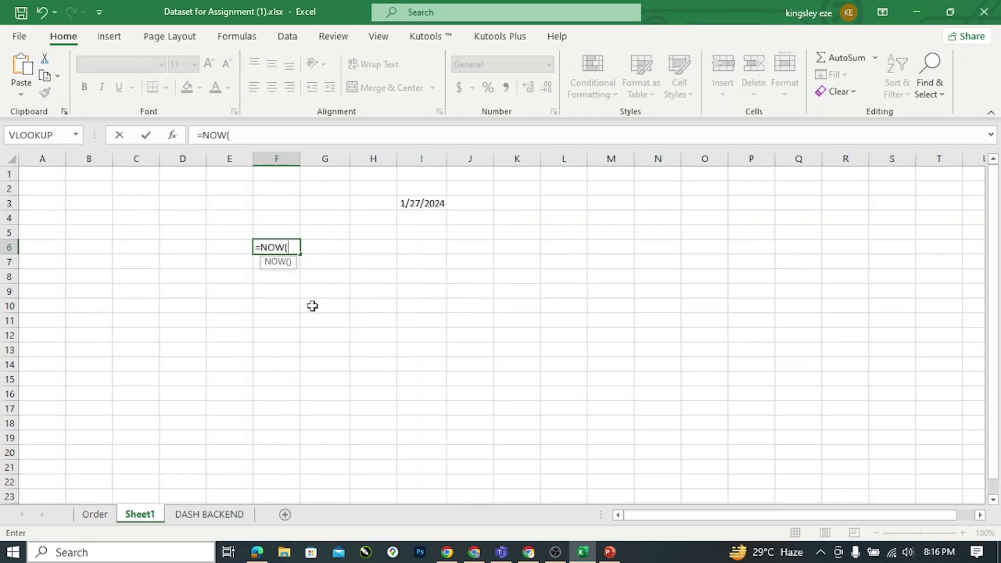
text())
key(Return)
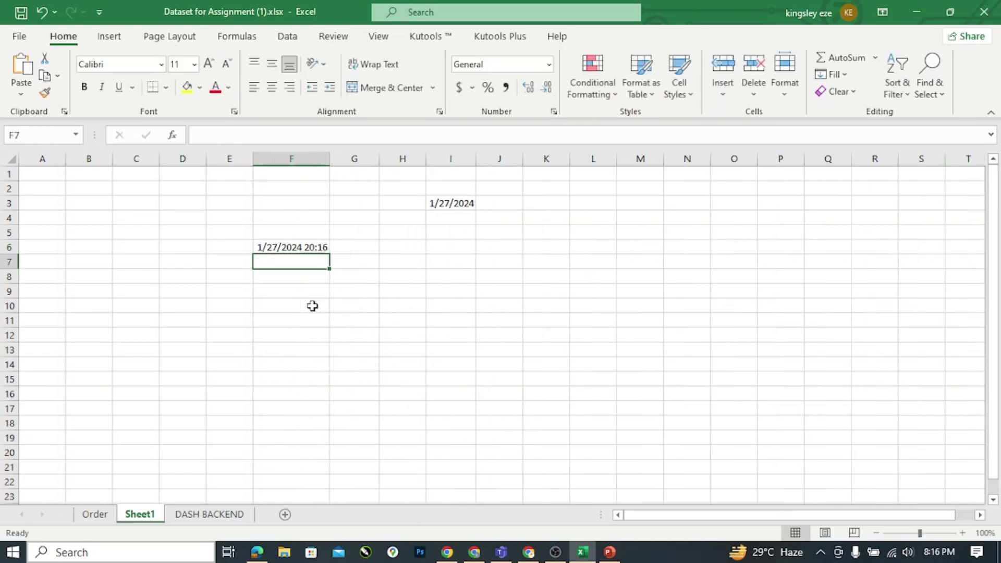
Compare the NOW formulas in cells F6 and I3, and clear the one in I3.
click(286, 248)
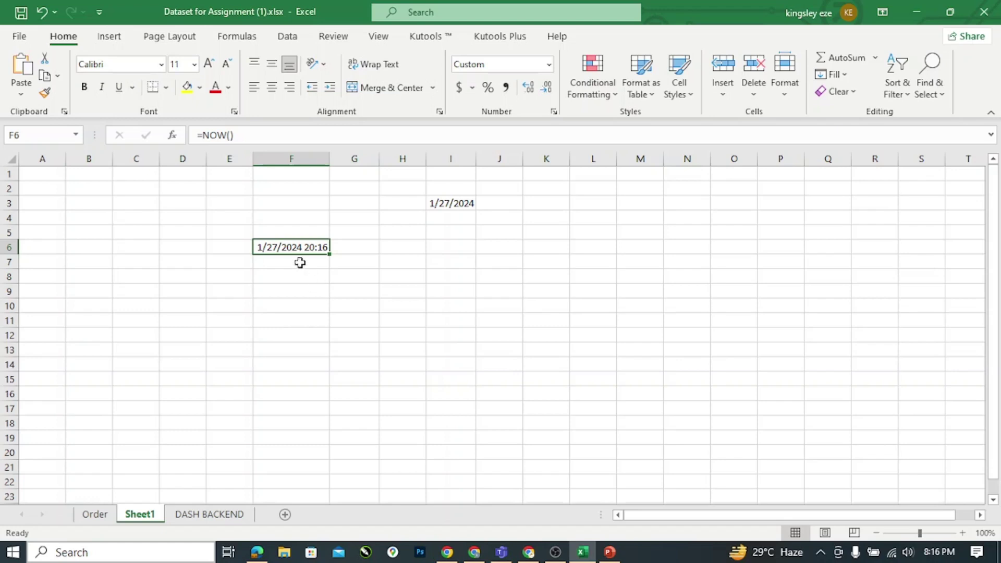
click(465, 202)
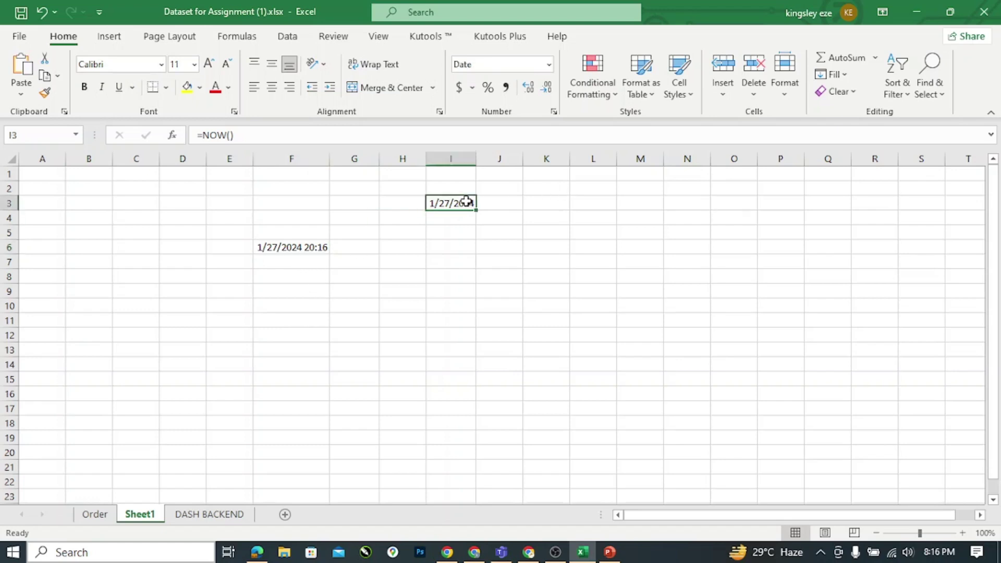
key(Delete)
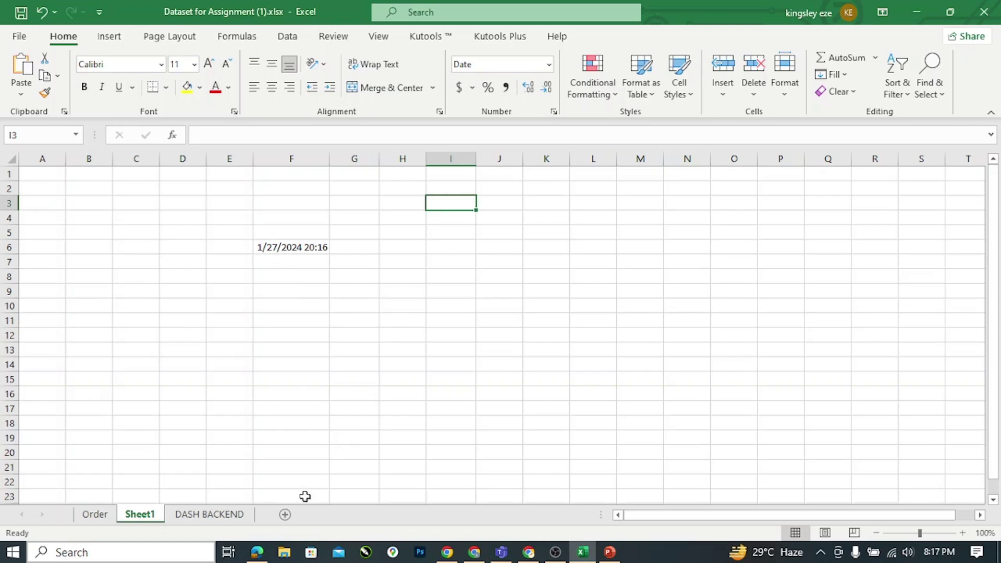
Bring up the Data Analytics syllabus PDF in Edge, read which function follows NOW, and return to Excel.
mouse_move(262, 556)
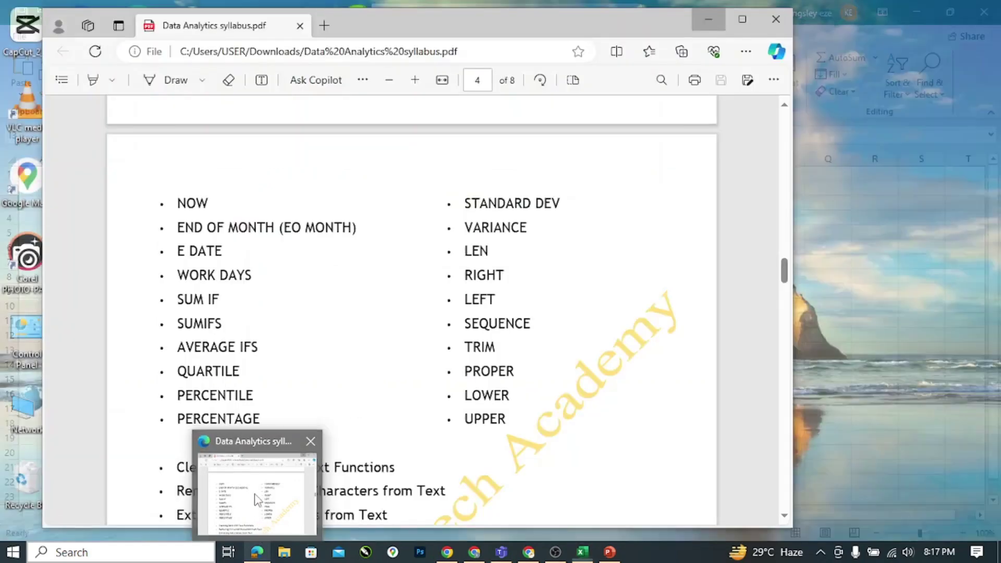
click(256, 500)
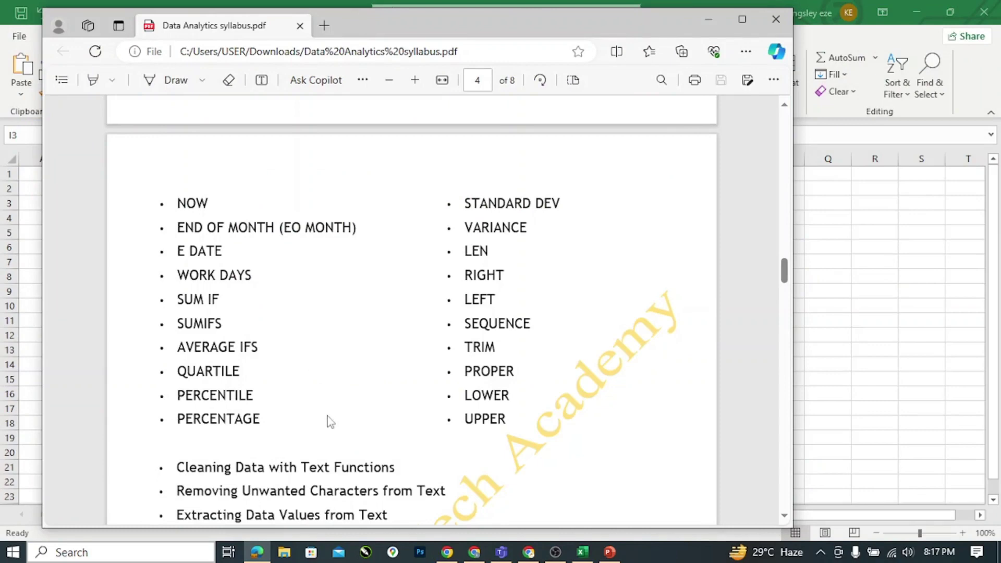
click(711, 23)
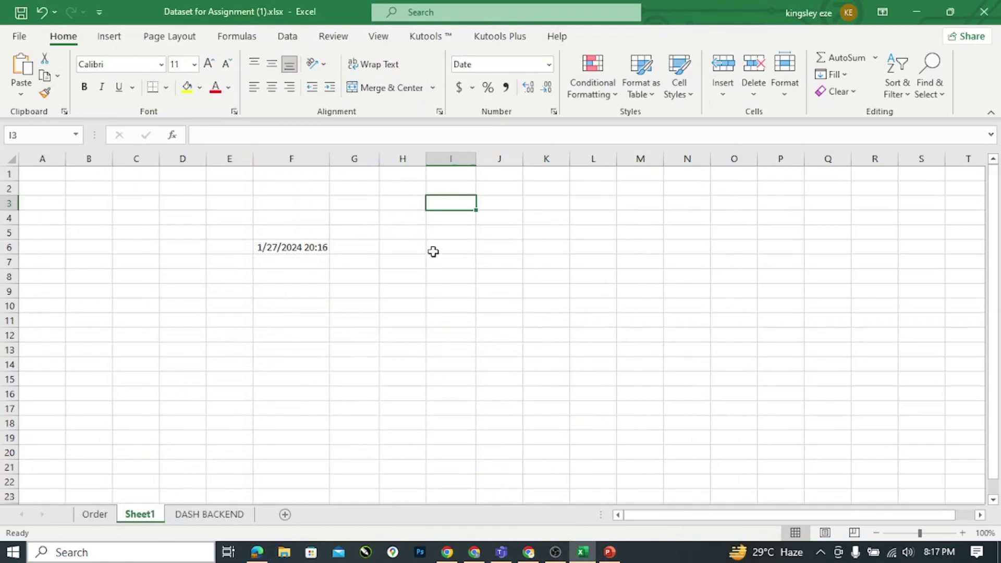
click(273, 293)
text(=E)
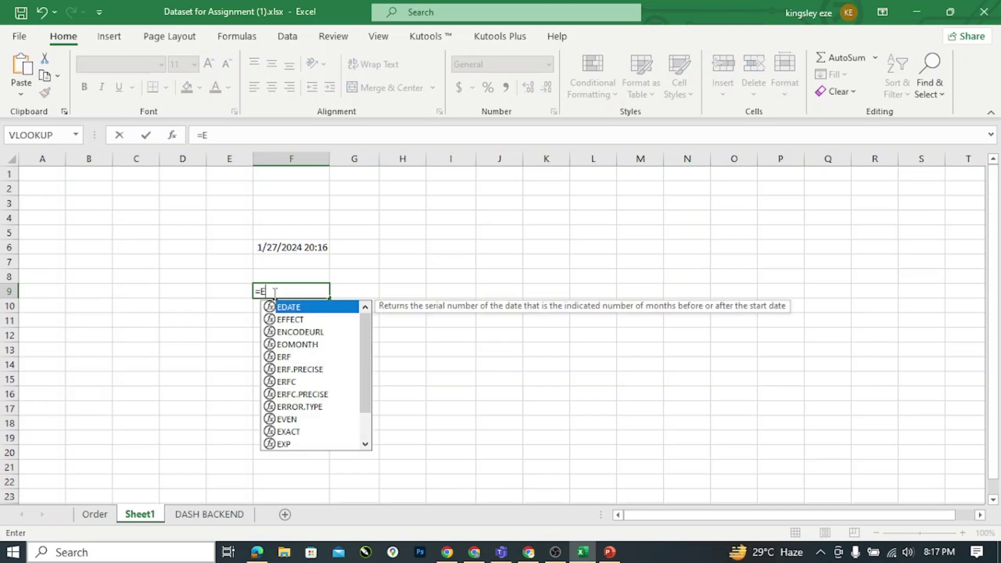
text(O)
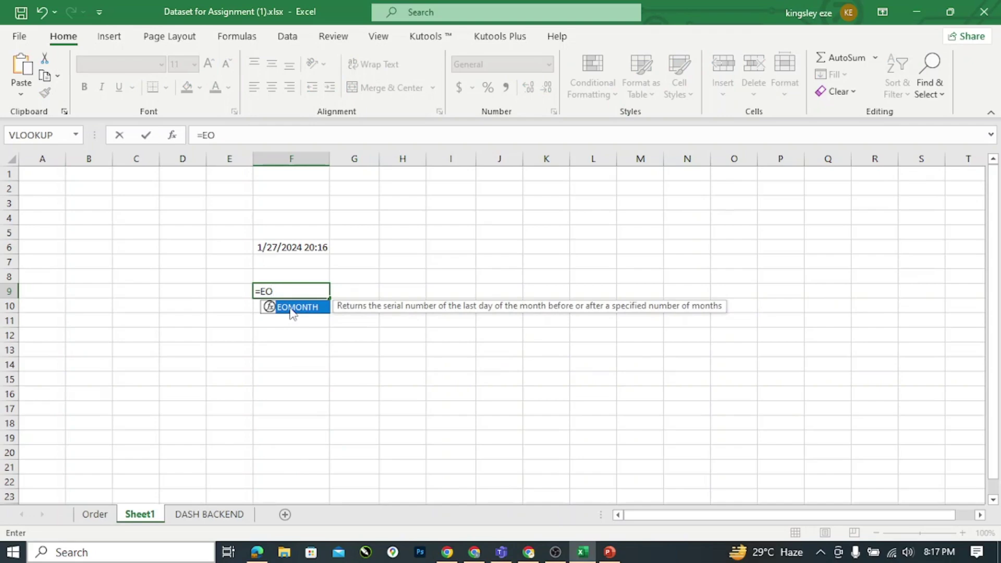
Switch to the DATA CLASS presentation in PowerPoint and examine the EOMONTH syntax on the End of Month slide.
click(610, 552)
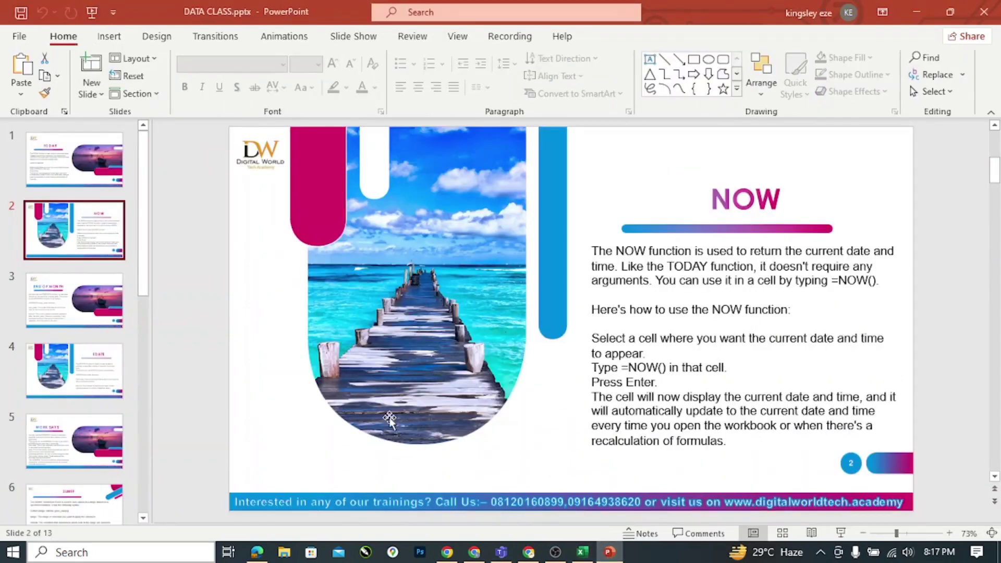
click(93, 317)
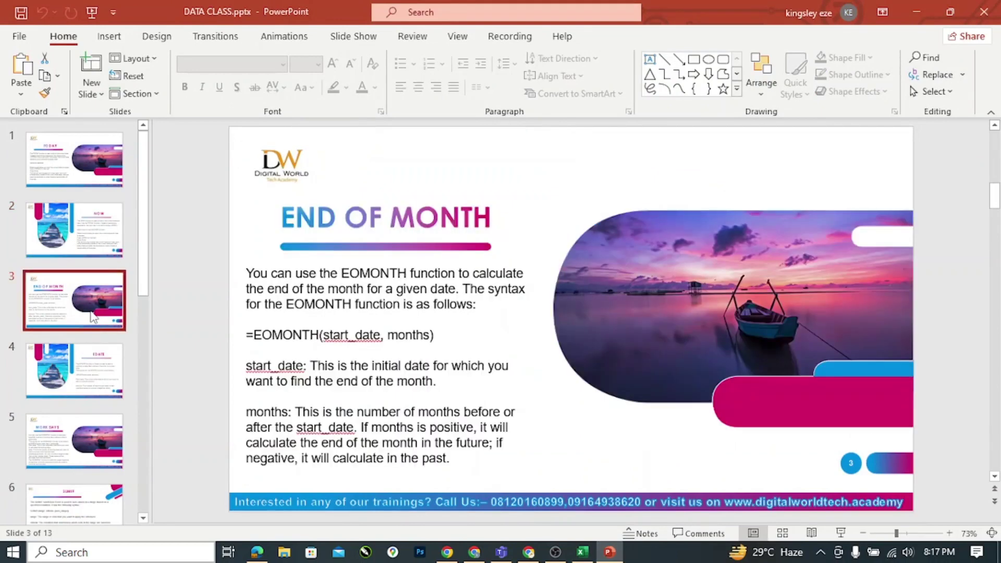
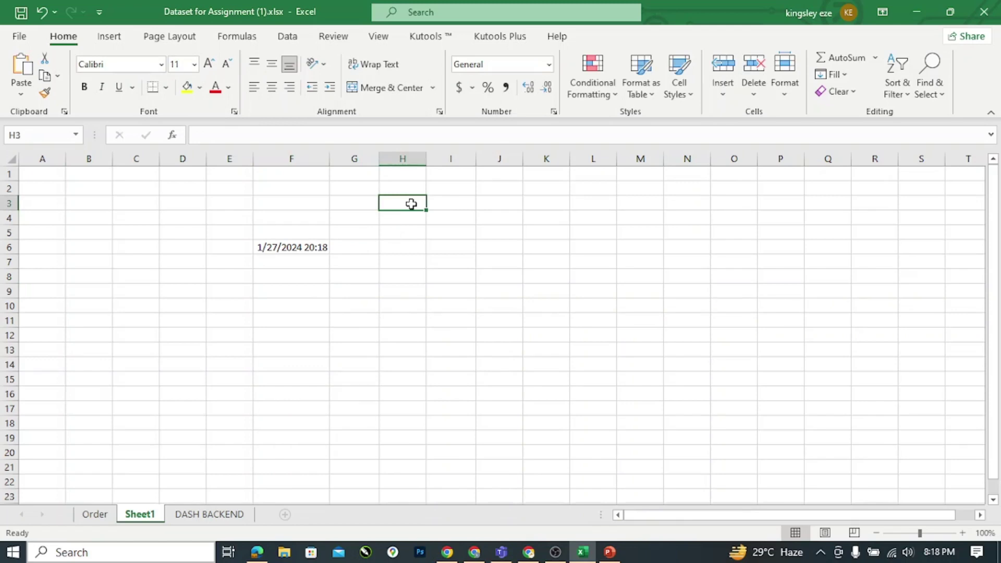
Enter the date 2024-01-27 in cell H3, check the entry, and select cell F10.
text(20)
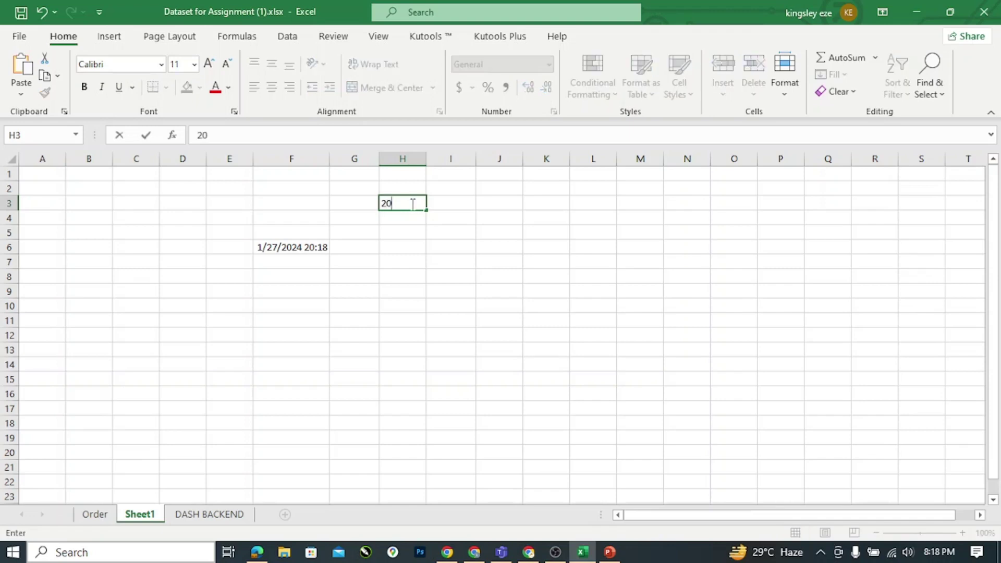
text(24-01-27)
key(Return)
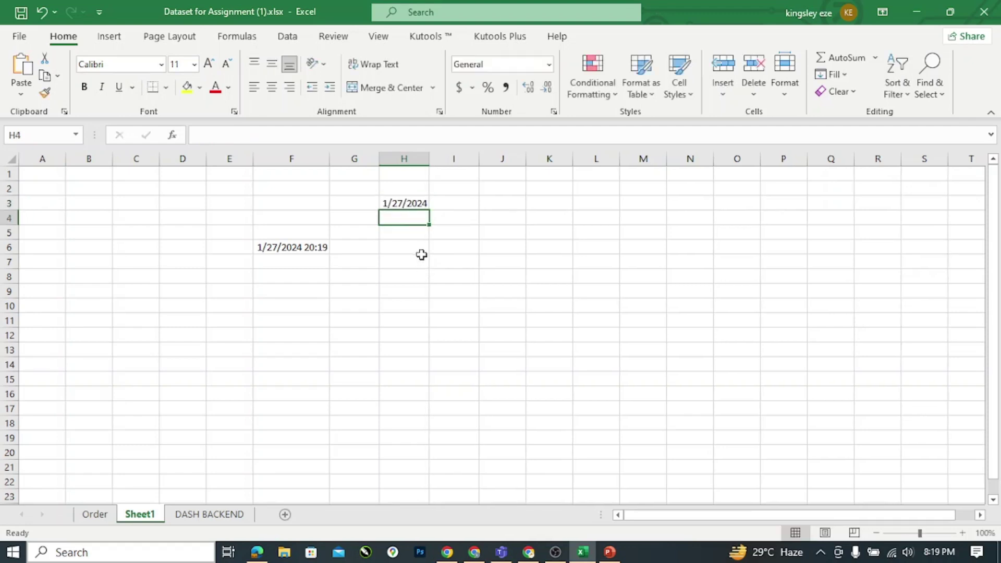
click(407, 202)
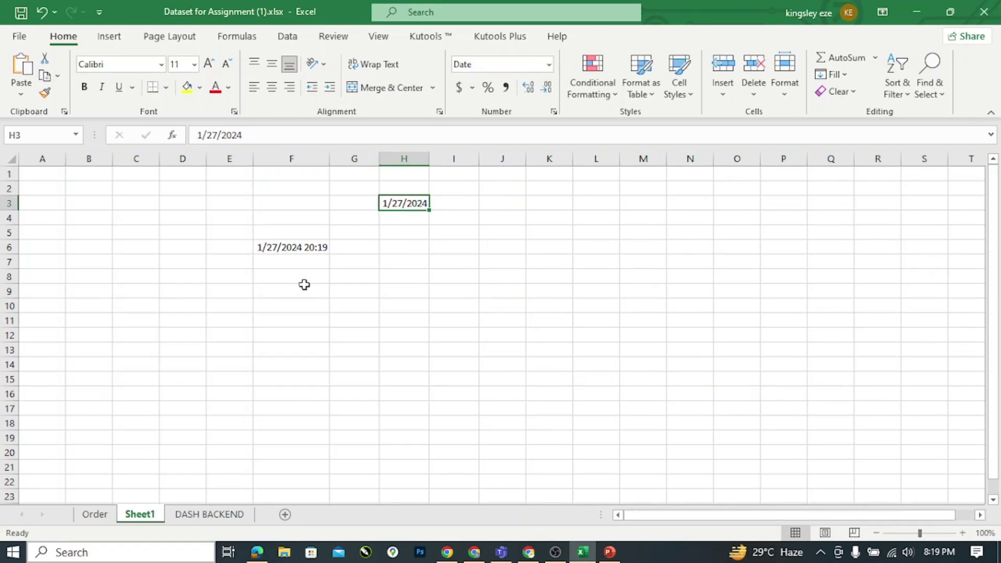
click(288, 307)
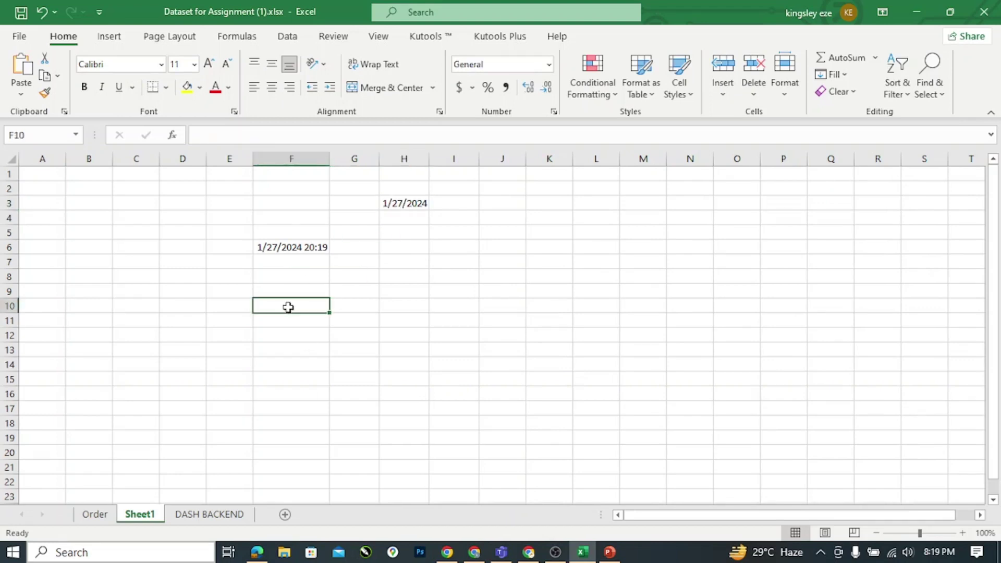
Enter an EOMONTH formula in cell F10 with H3 as the start date and 1 as the months argument.
text(=)
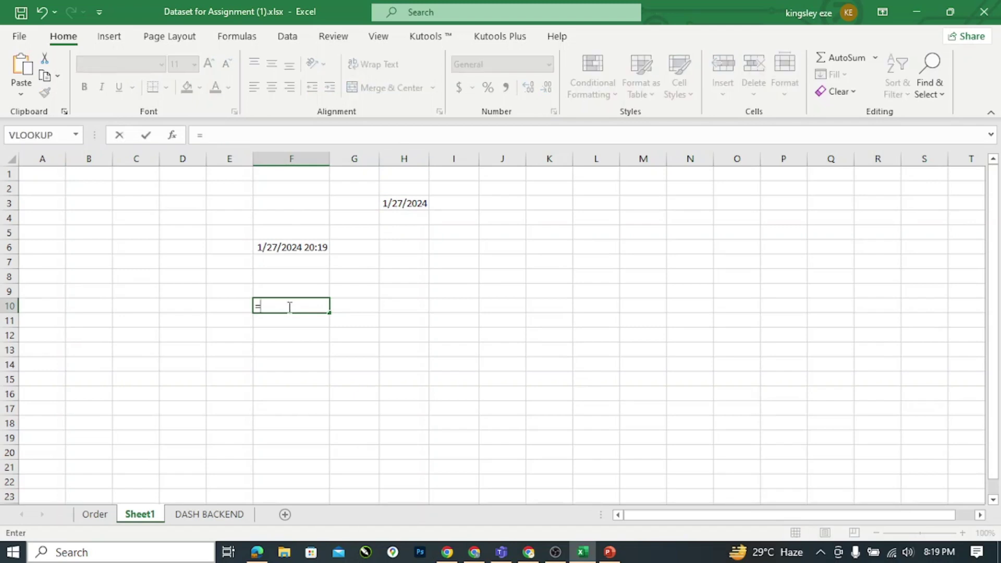
text(EOM)
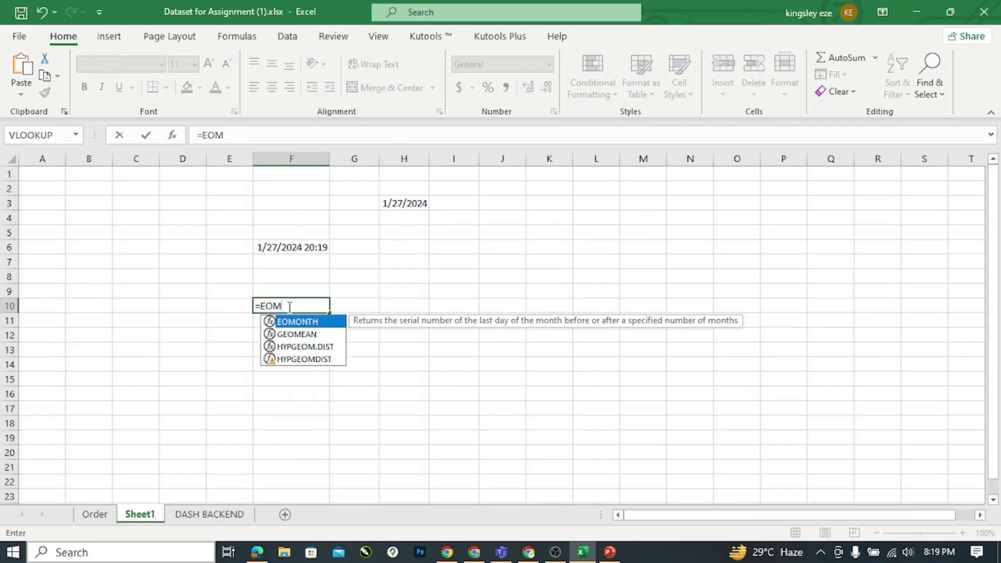
key(Tab)
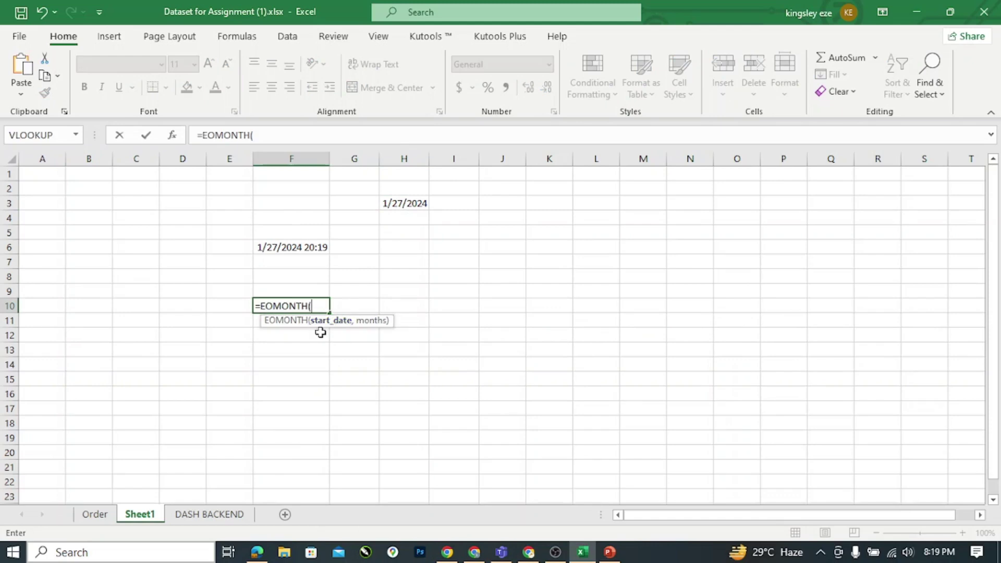
click(400, 207)
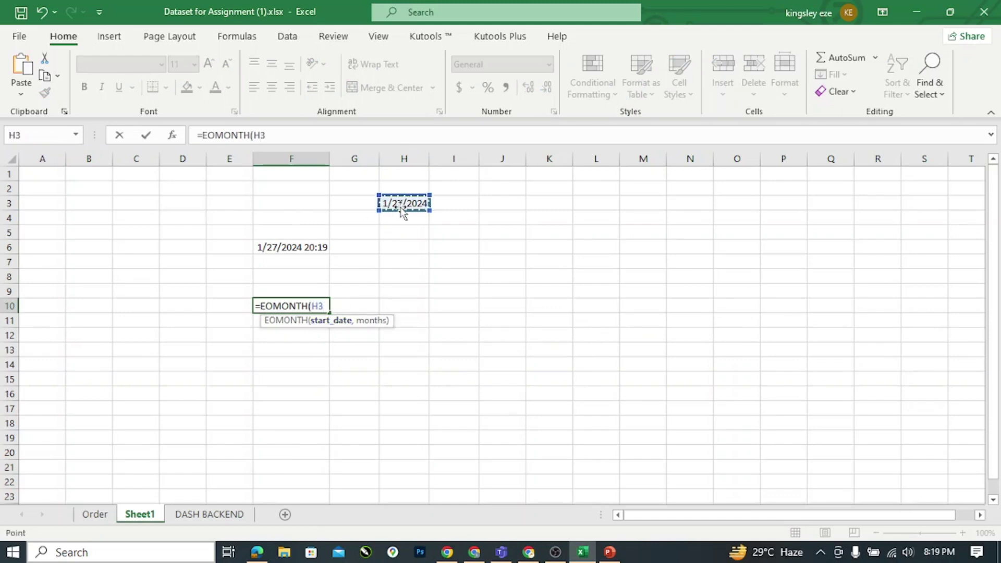
text(,)
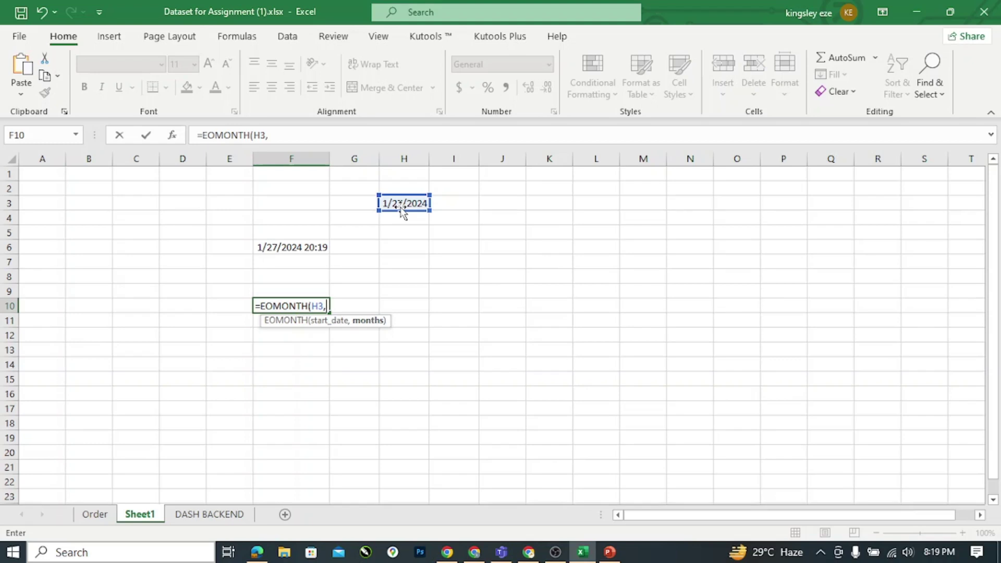
text(1)
text())
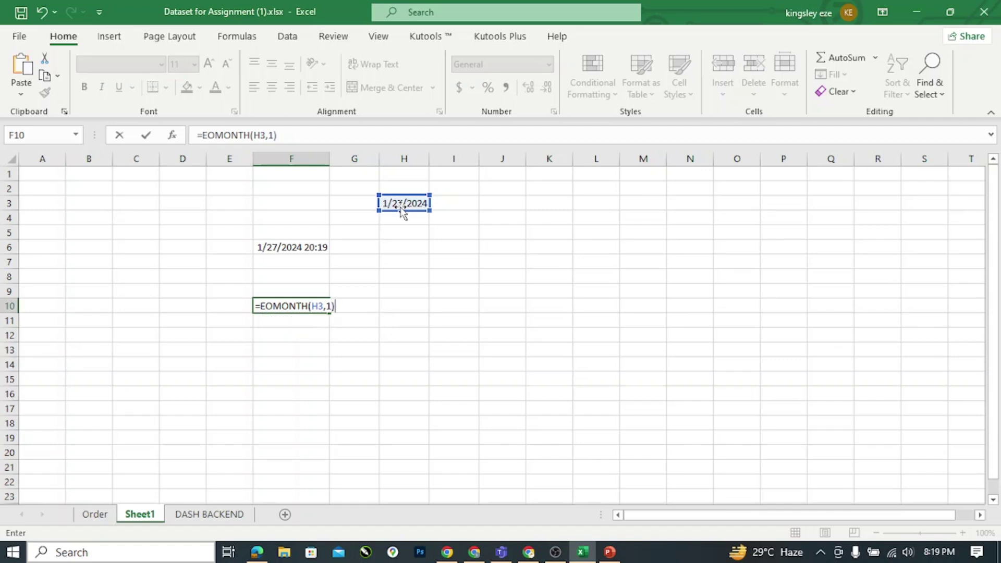
key(Return)
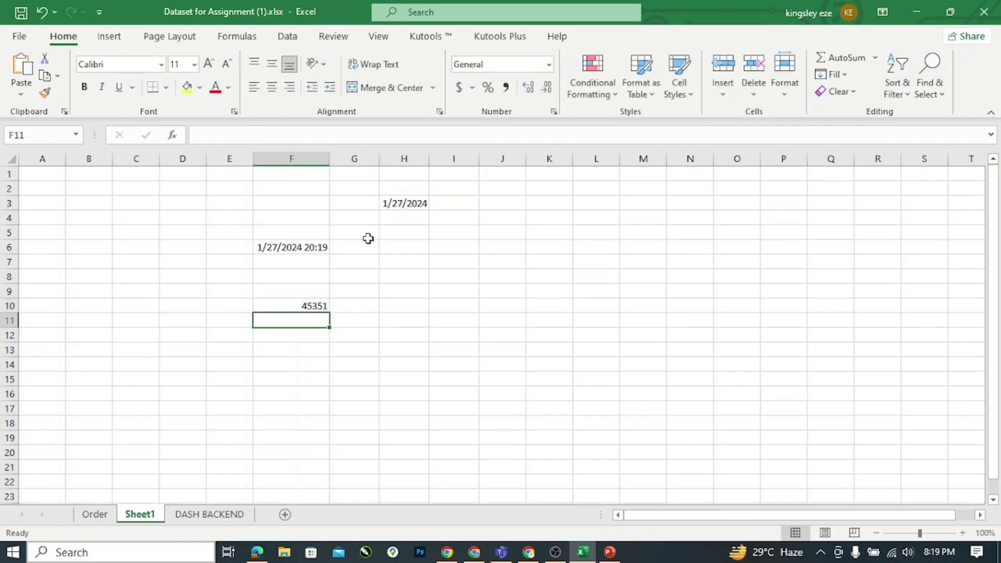
Format the EOMONTH result in cell F10 as Short Date.
click(307, 305)
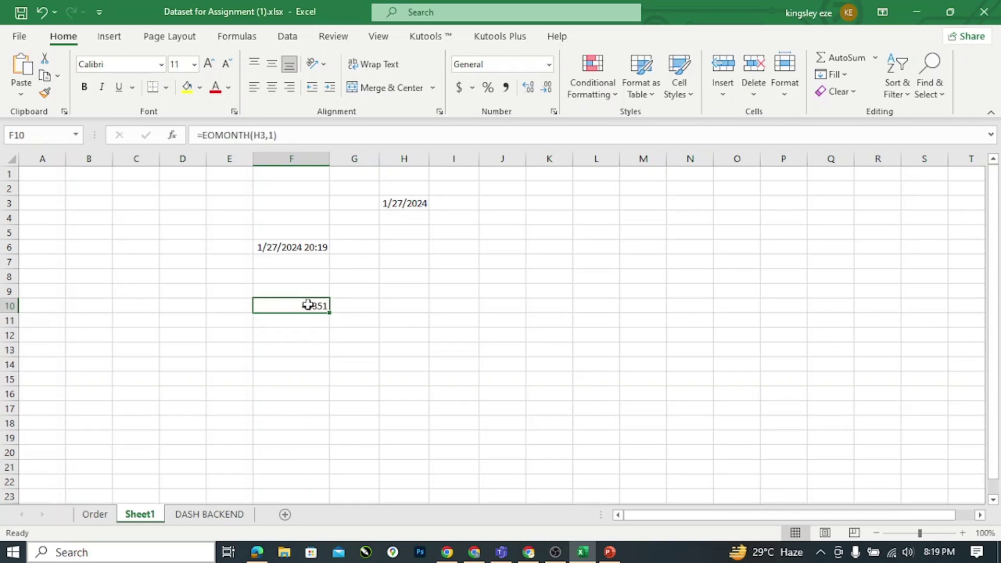
click(548, 65)
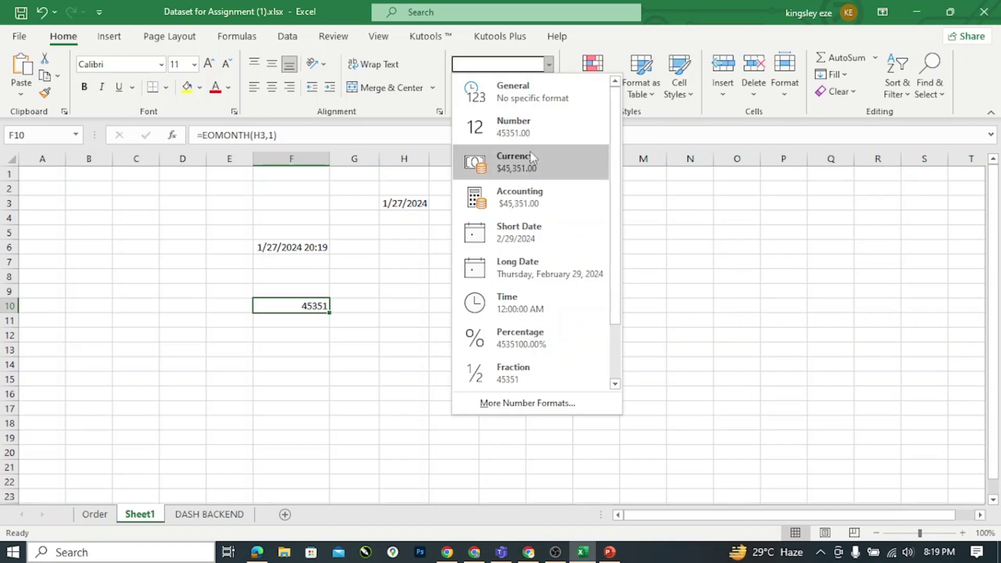
click(527, 237)
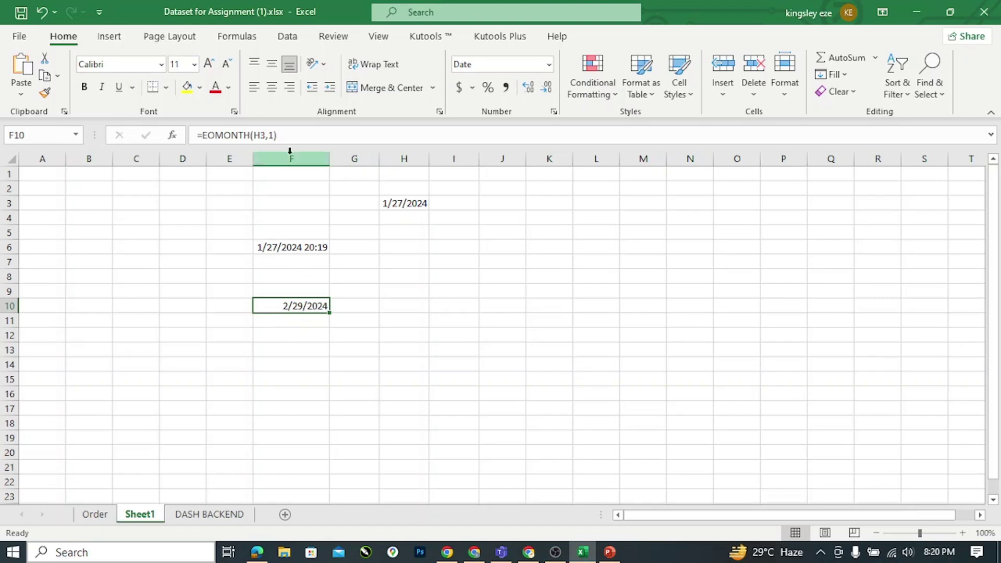
Try the EOMONTH formula in F10 with the months argument left empty.
click(275, 135)
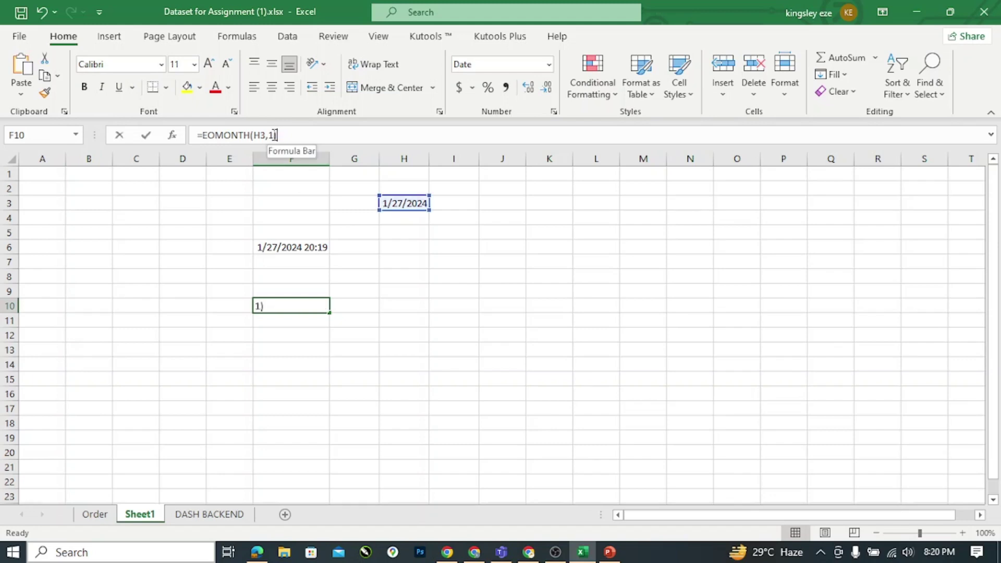
key(BackSpace)
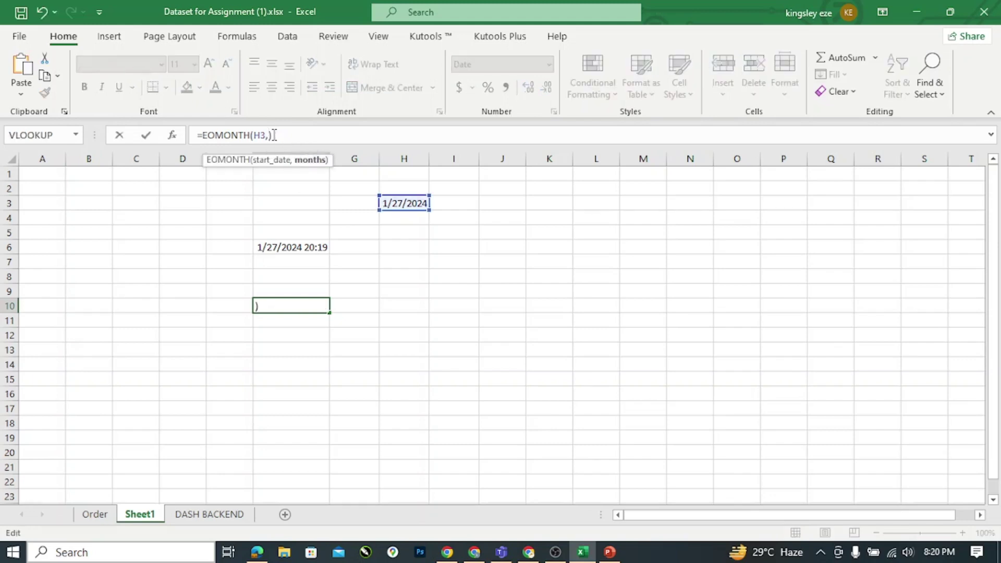
key(Return)
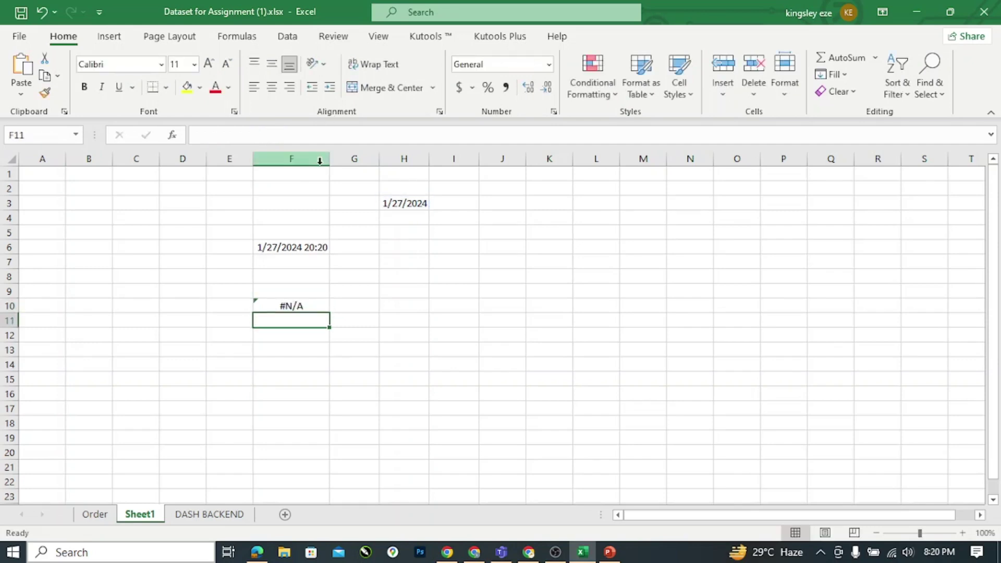
Set the months argument of the EOMONTH formula in F10 to 0.
click(292, 306)
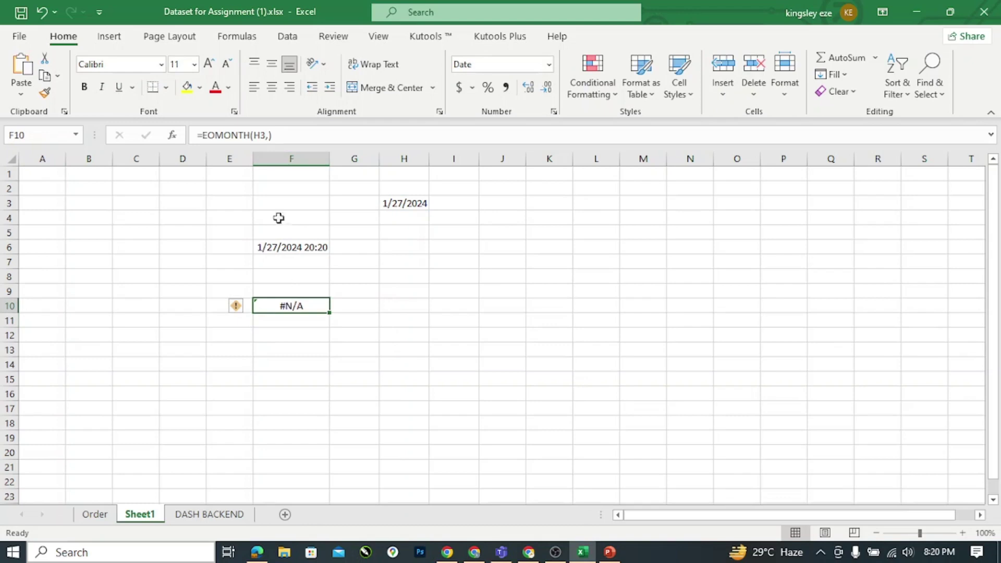
click(268, 136)
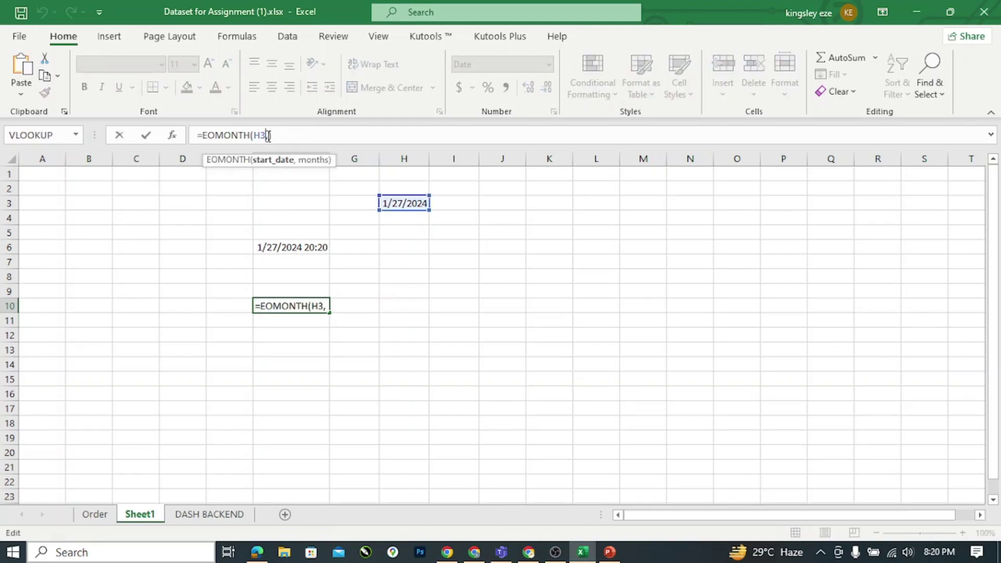
click(268, 136)
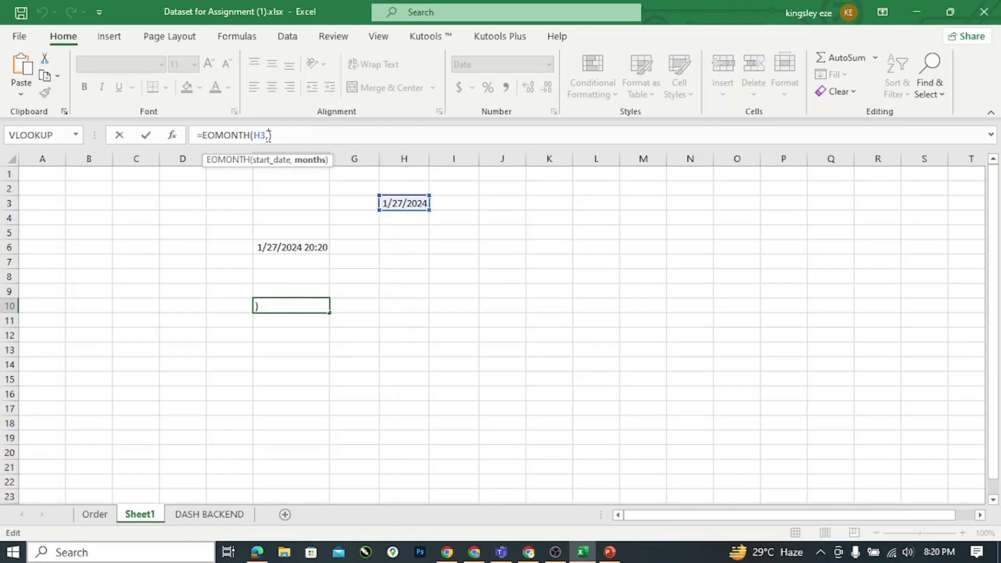
text(0)
key(Return)
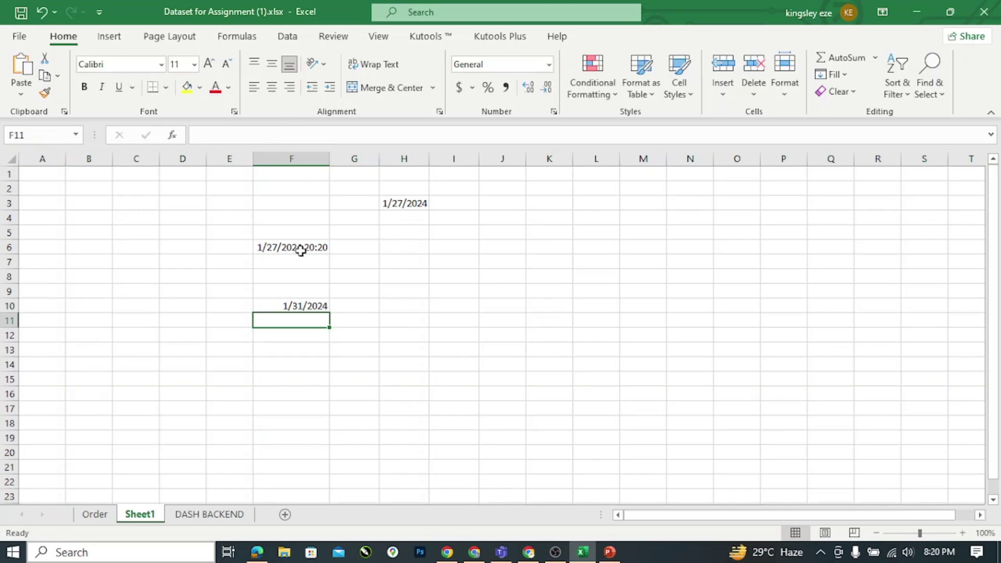
Change the months argument of the EOMONTH formula in F10 to 3.
click(318, 303)
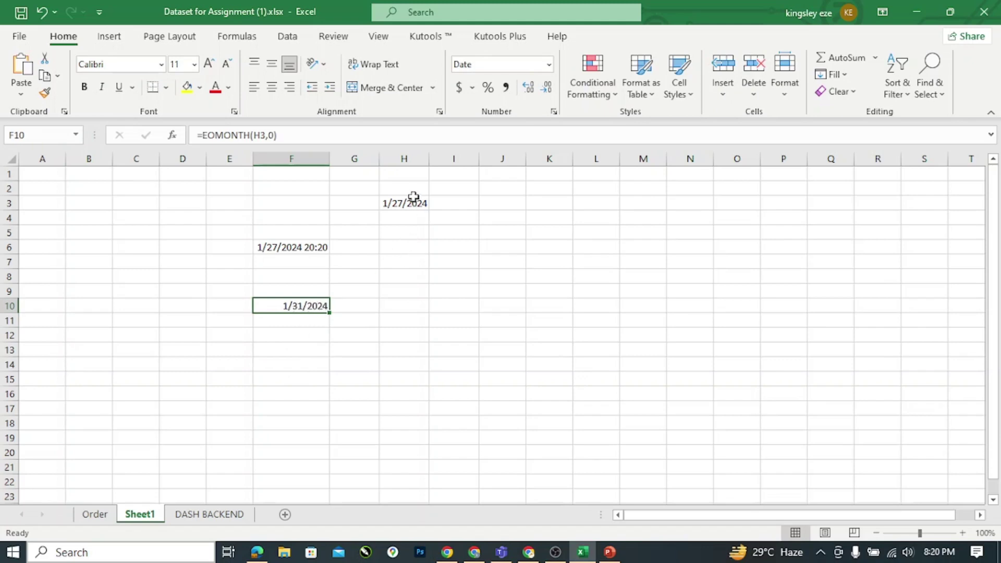
click(274, 137)
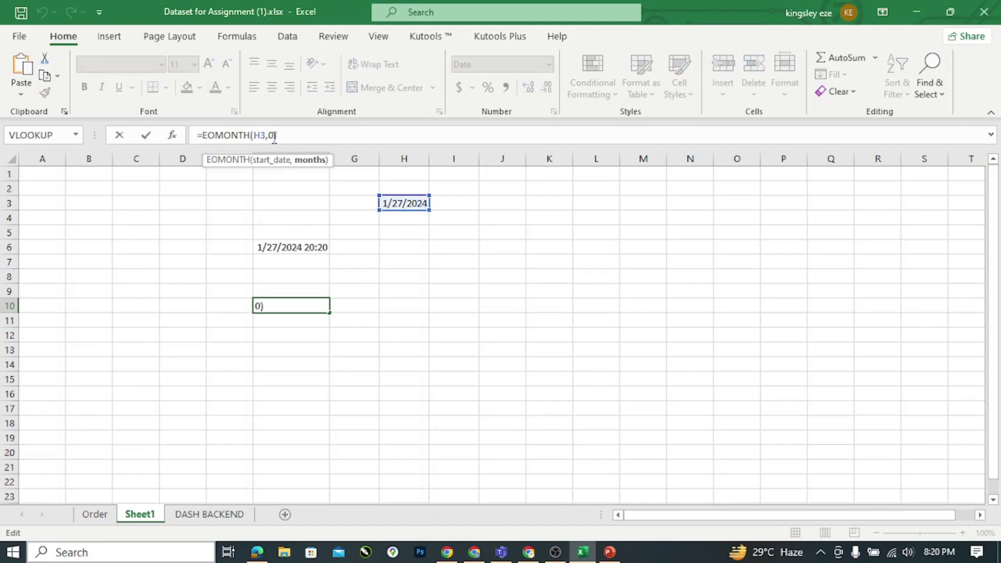
key(BackSpace)
text(3)
key(Return)
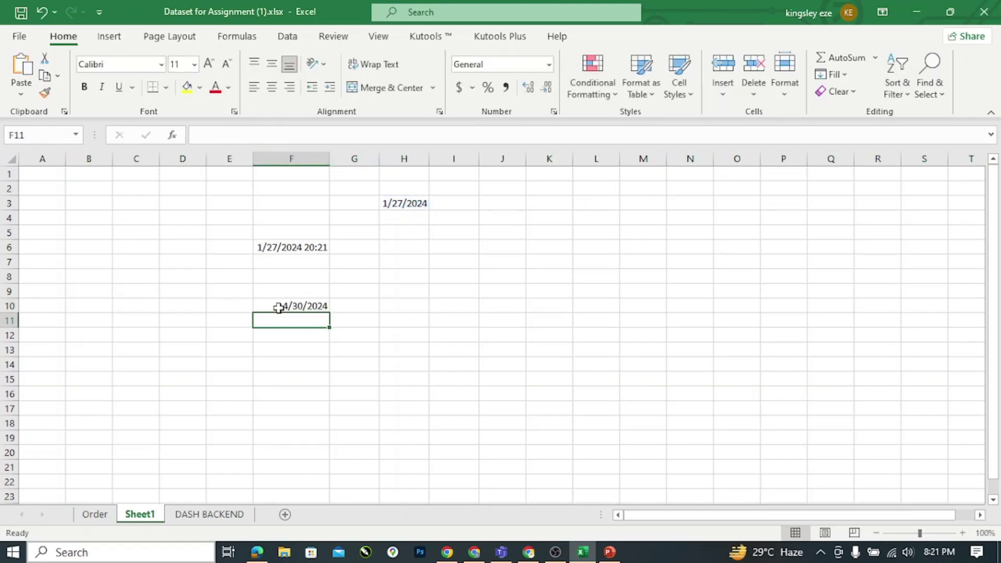
Replace the H3 reference in F10's EOMONTH formula with the TODAY() function as the start date.
click(311, 304)
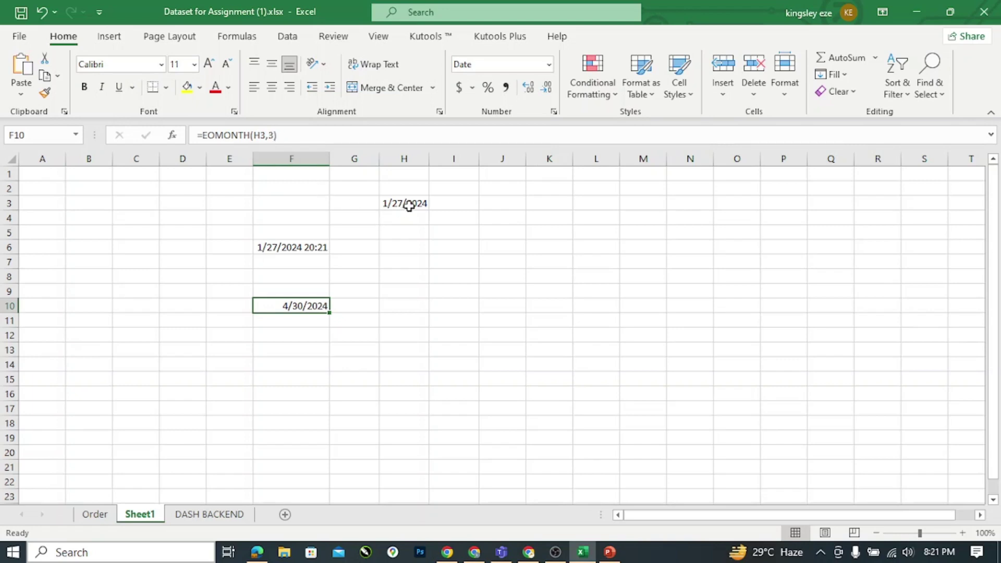
click(268, 135)
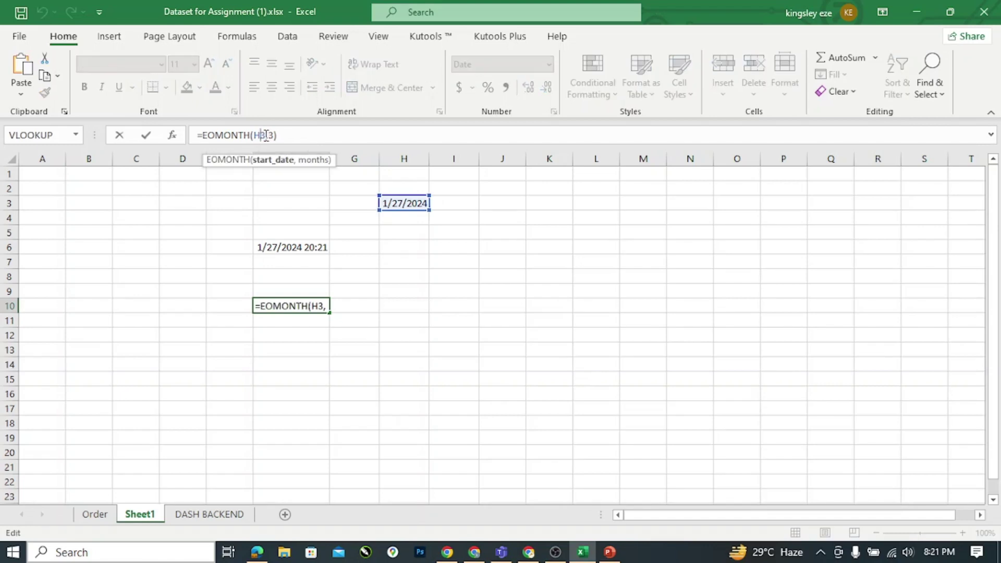
key(Delete)
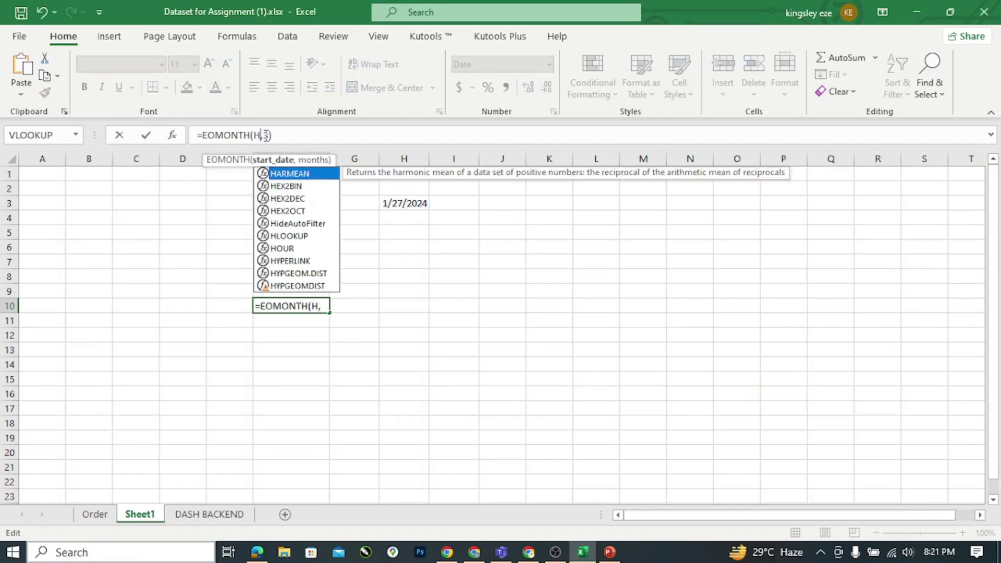
key(BackSpace)
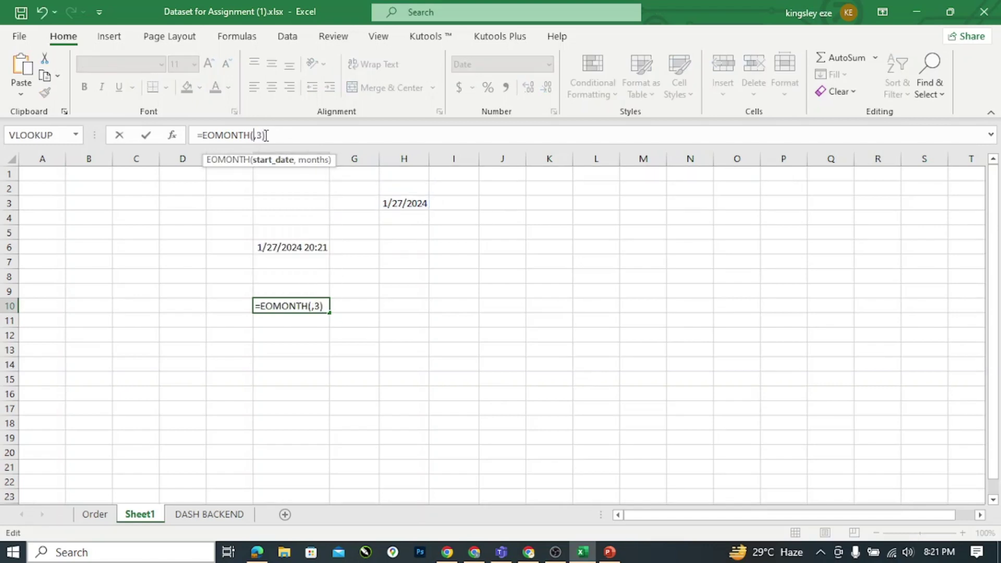
text(T)
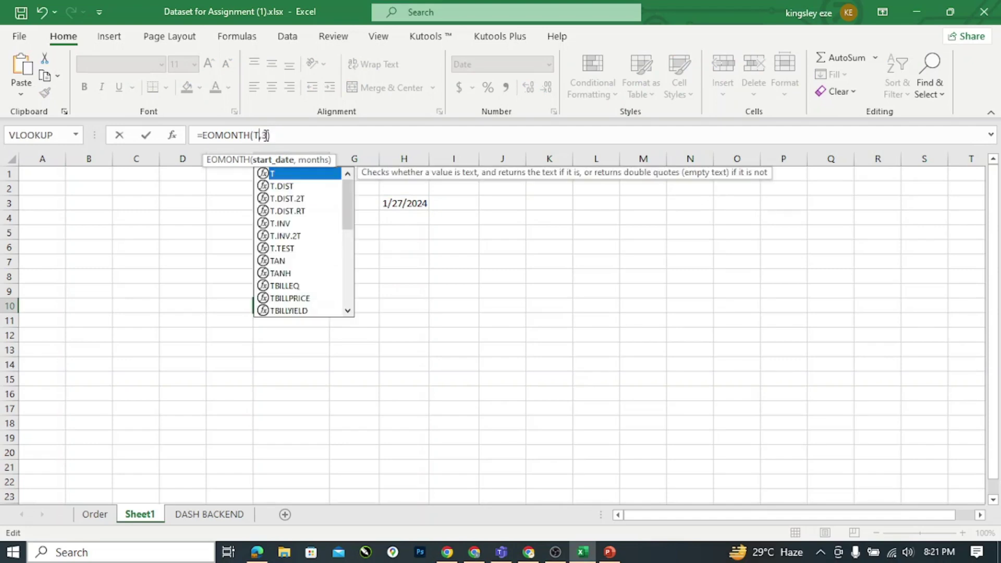
text(O)
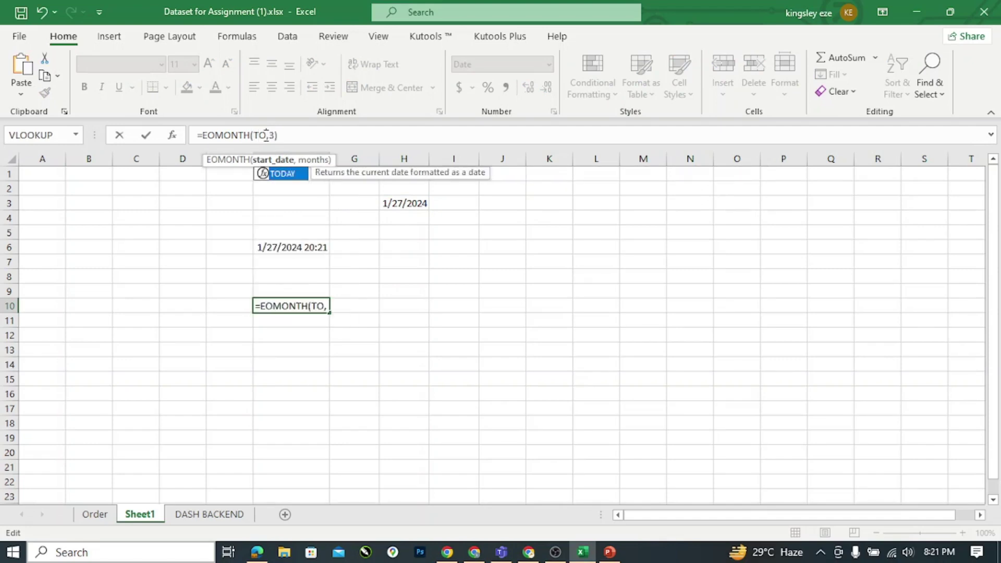
double_click(282, 175)
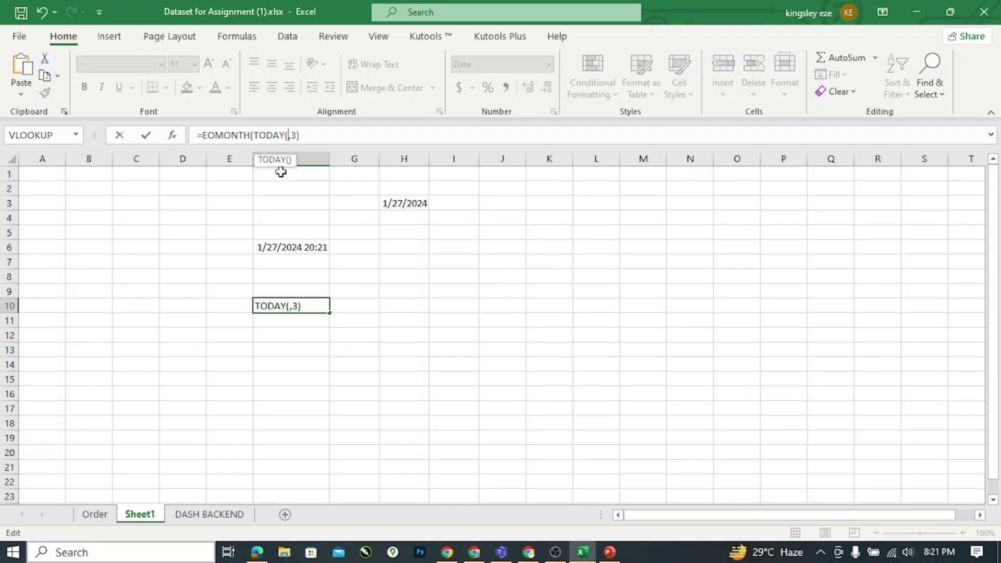
text())
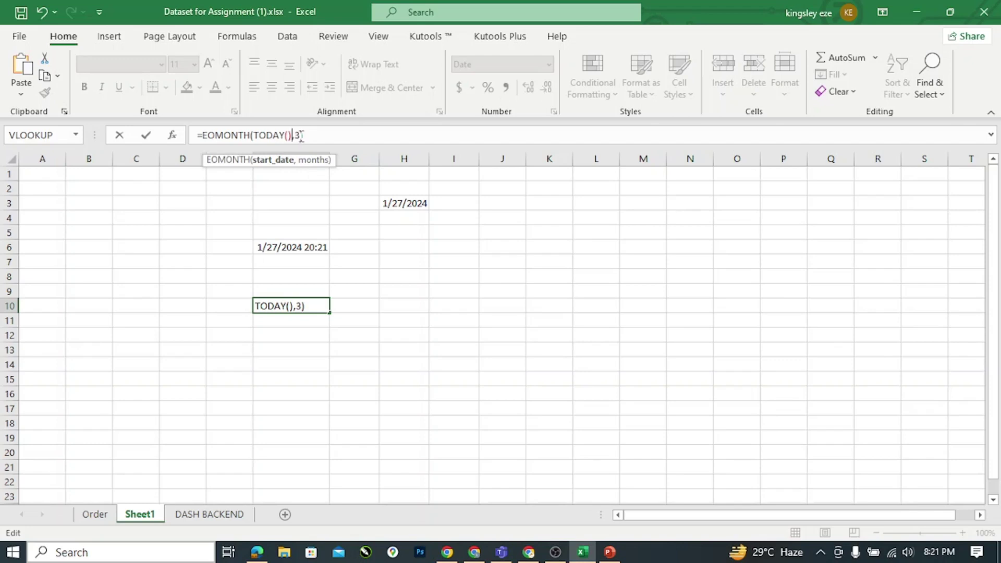
Set the months argument of the TODAY-based EOMONTH formula in F10 to 1 and commit the formula.
click(300, 136)
key(BackSpace)
text(1)
key(Return)
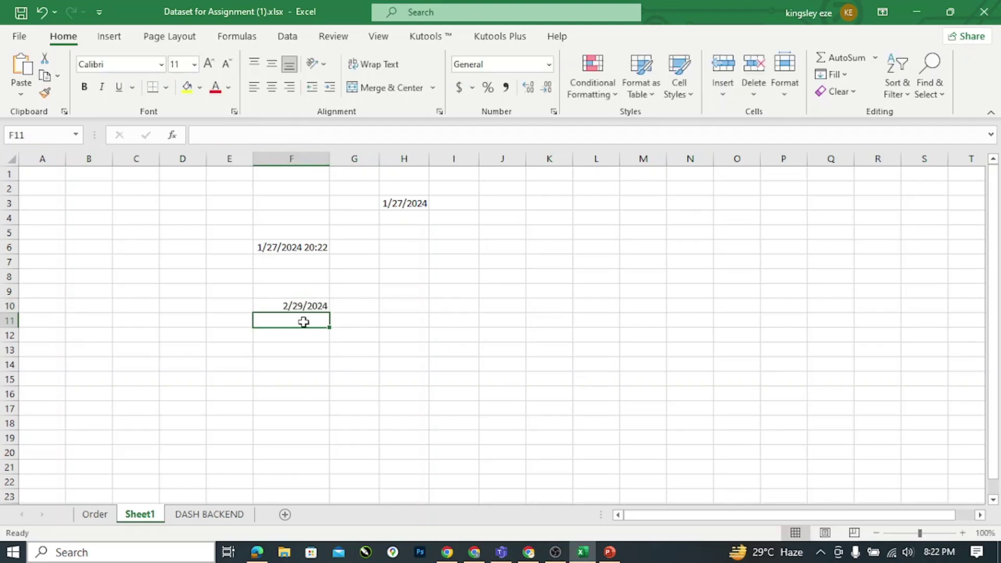
Delete the whole EOMONTH formula from cell F10, leaving the cell empty.
click(297, 306)
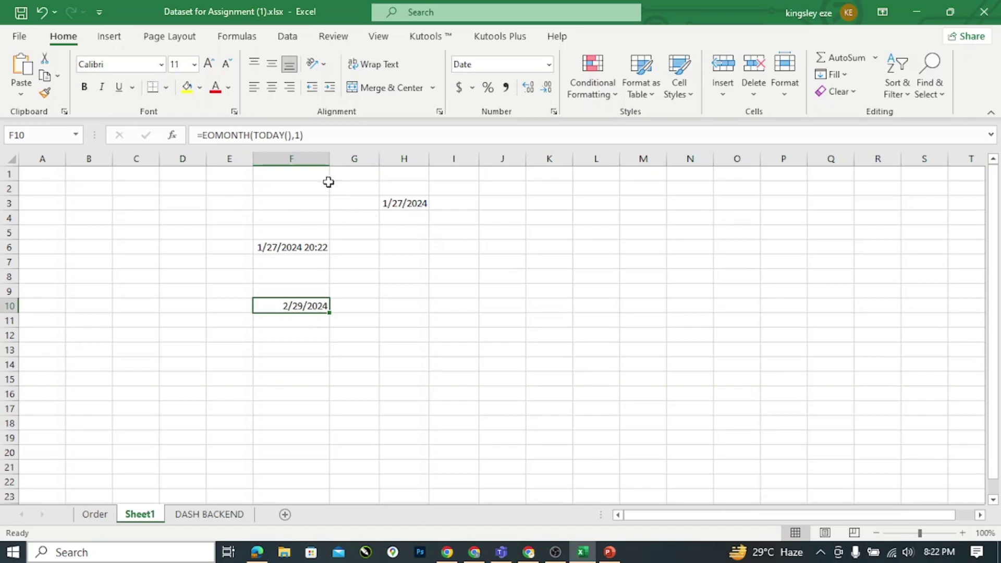
click(305, 134)
key(BackSpace)
key(BackSpace)
key(BackSpace)
key(BackSpace)
key(BackSpace)
key(BackSpace)
key(BackSpace)
key(BackSpace)
key(BackSpace)
key(BackSpace)
key(BackSpace)
key(BackSpace)
key(BackSpace)
key(BackSpace)
key(BackSpace)
key(BackSpace)
key(BackSpace)
key(BackSpace)
key(BackSpace)
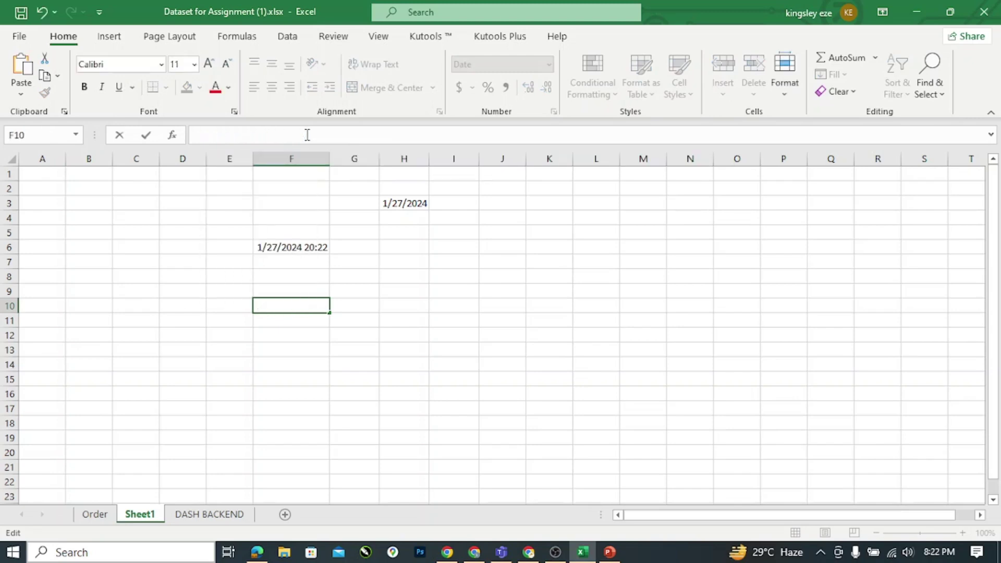
click(411, 244)
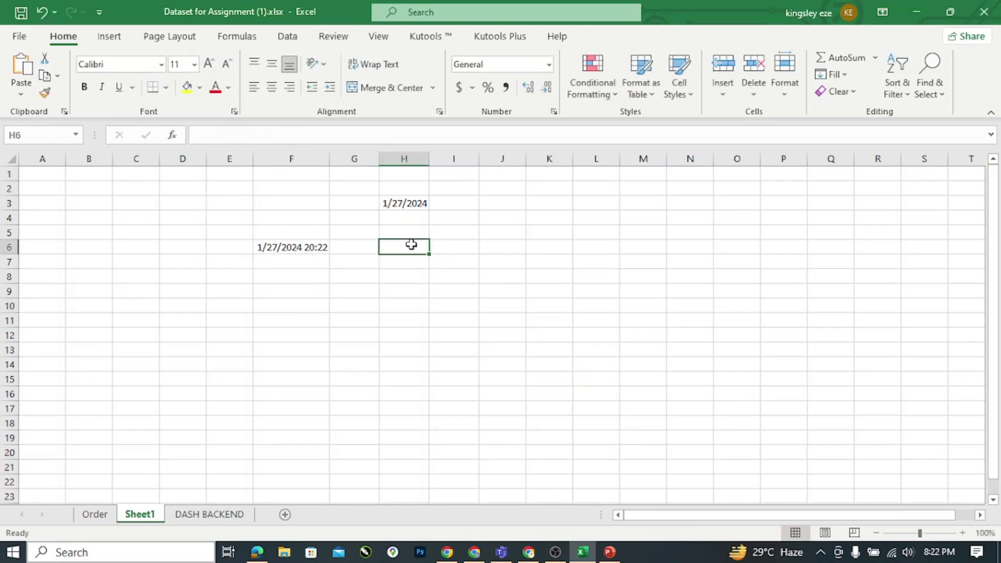
Clear the NOW formula in cell F6 and the date in cell H3.
click(316, 245)
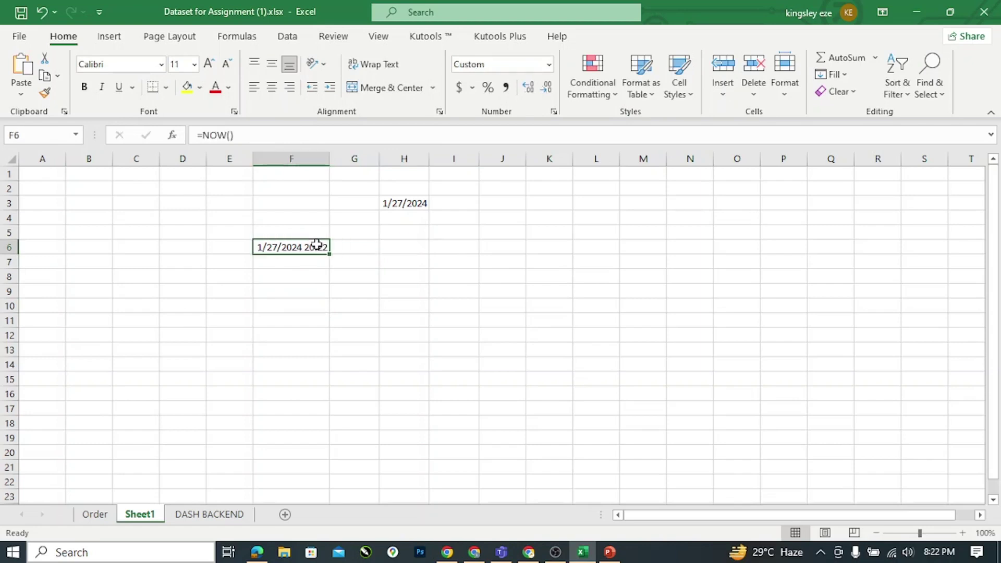
key(Delete)
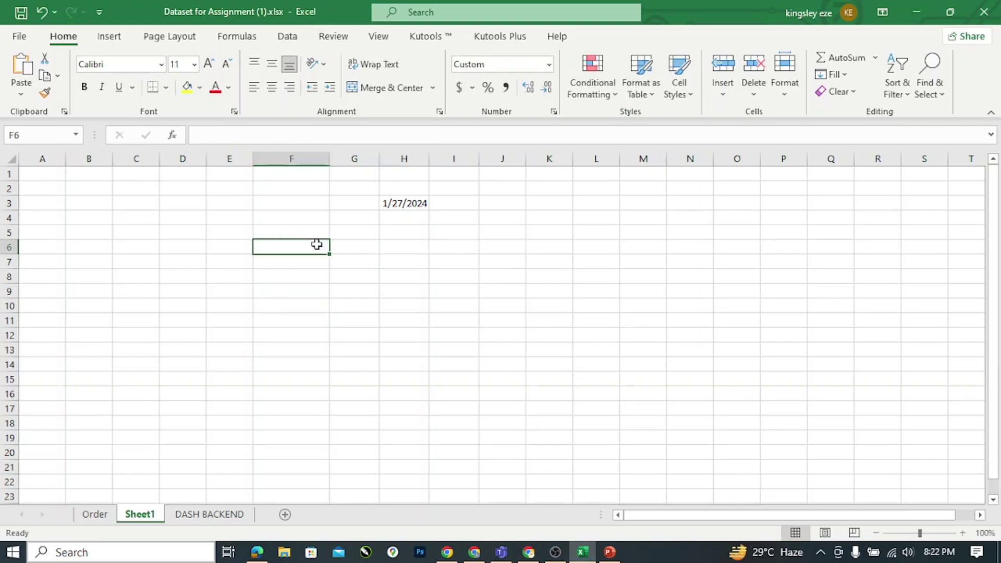
click(401, 205)
key(Delete)
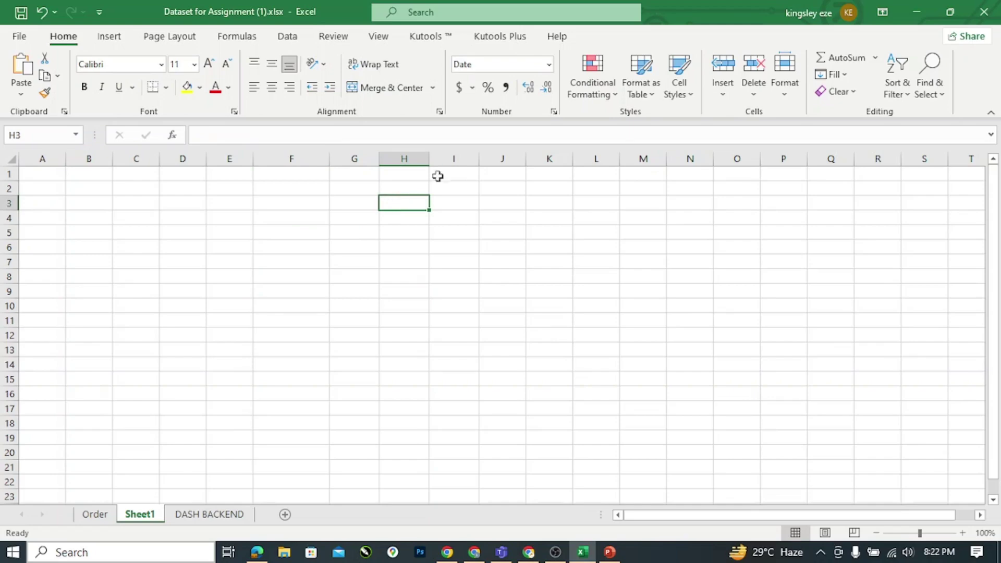
Check the function list in the Data Analytics syllabus PDF and switch to the DATA CLASS presentation in PowerPoint.
click(264, 556)
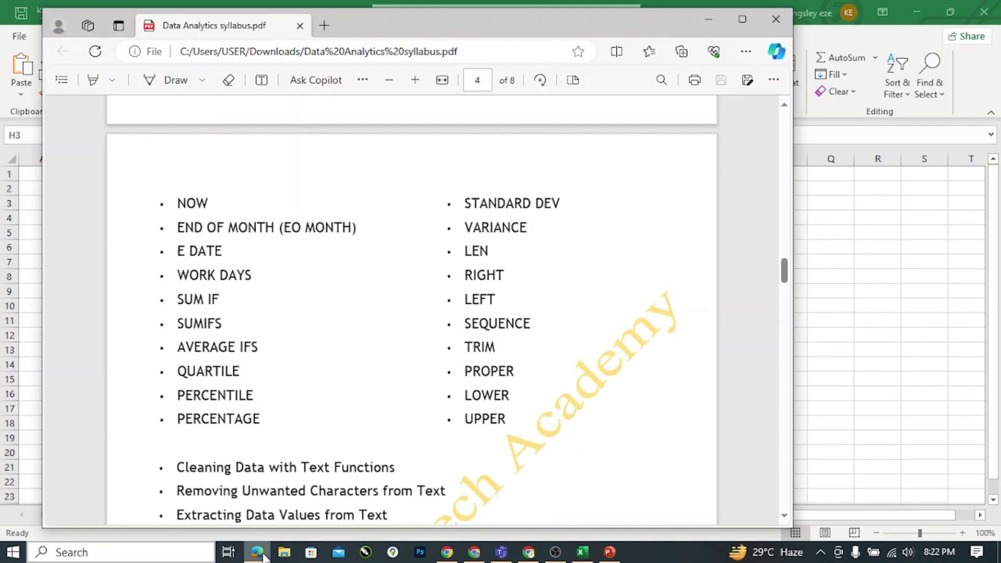
click(705, 18)
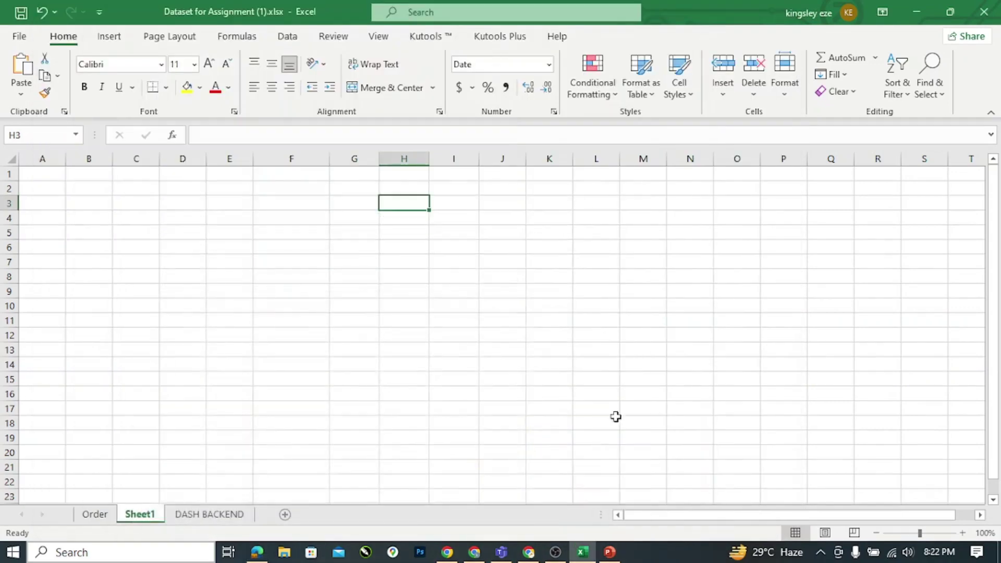
click(611, 553)
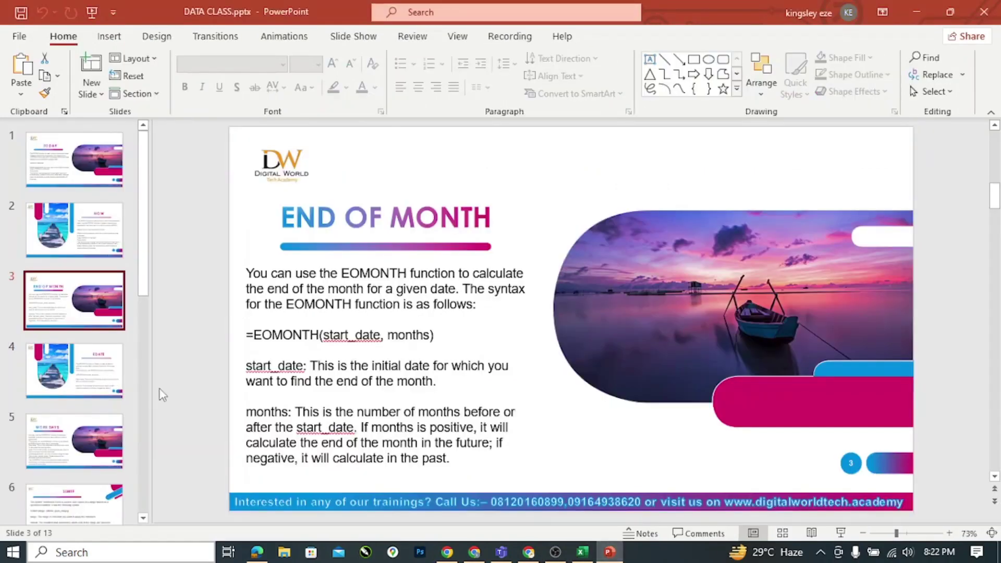
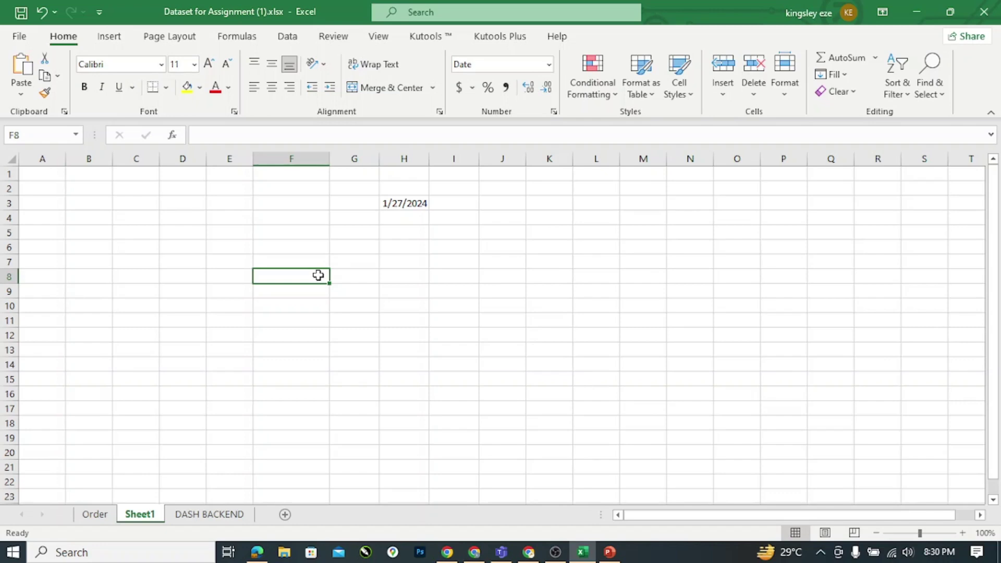
Start a WORKDAY formula in cell F8 of Sheet1.
text(=)
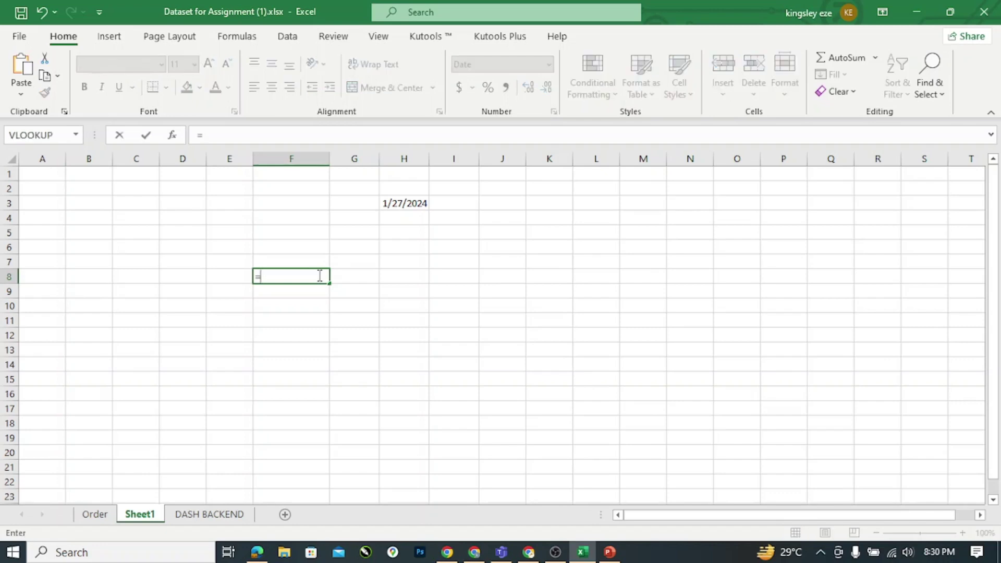
text(WO)
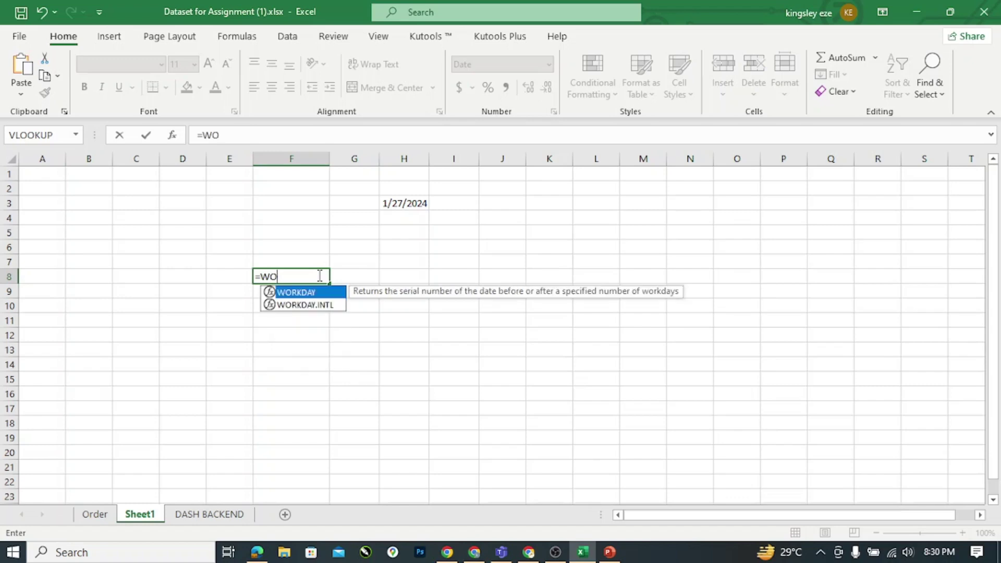
text(R)
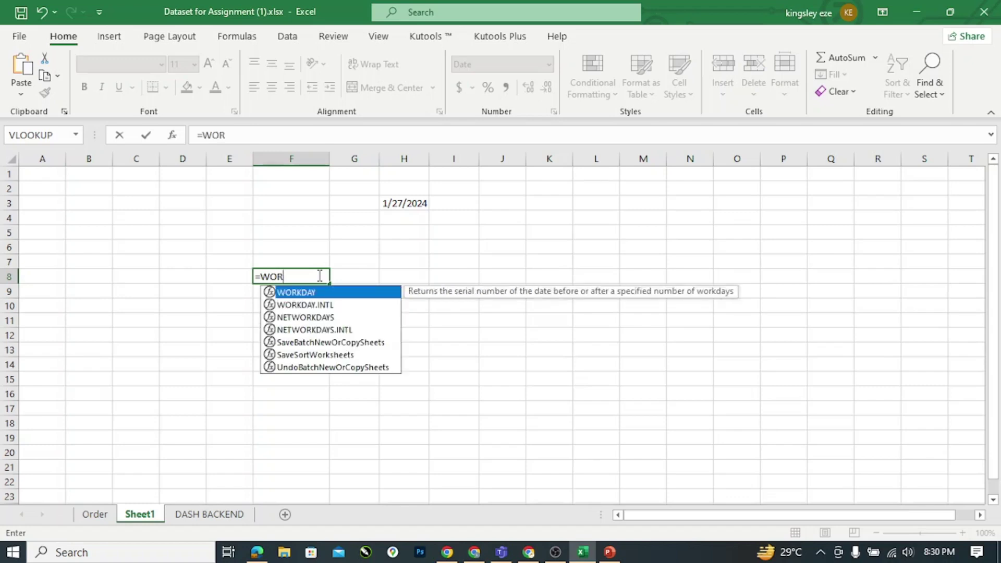
double_click(340, 298)
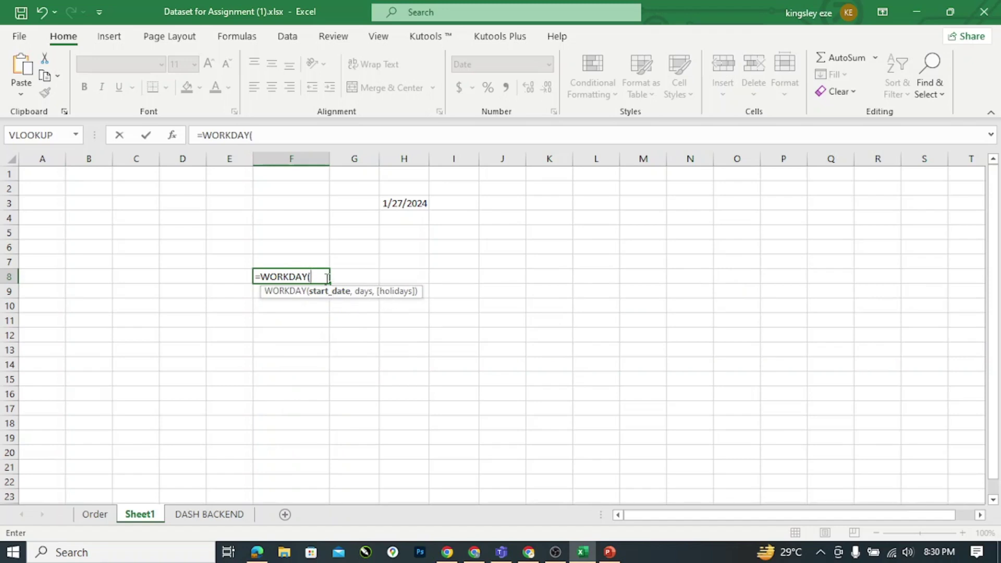
click(392, 203)
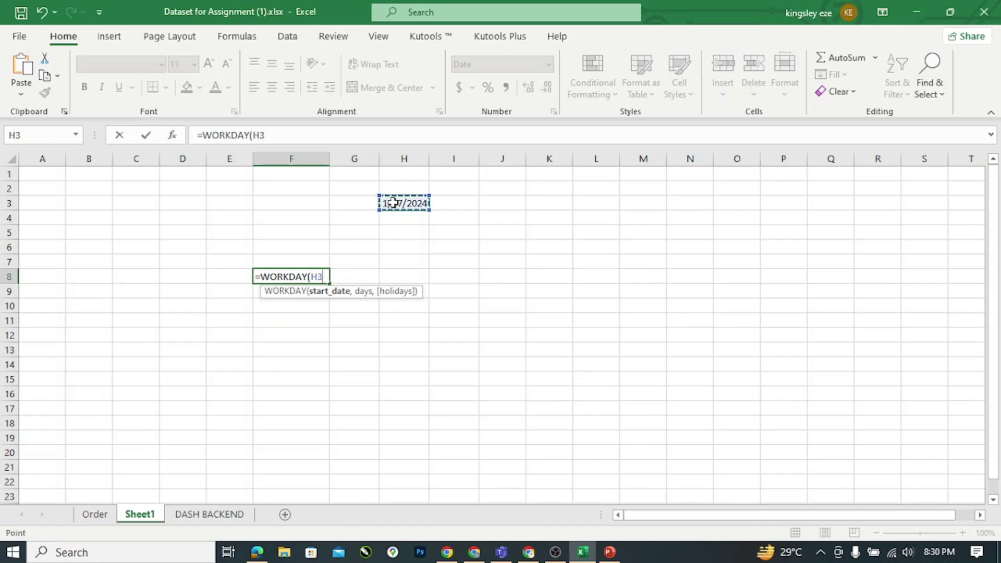
text(,)
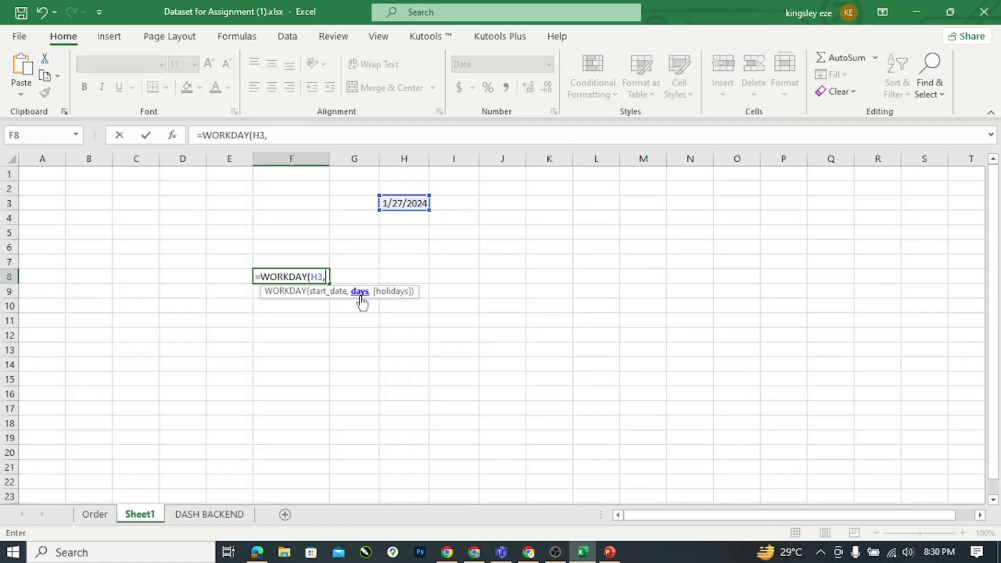
text(8,)
text(2)
key(BackSpace)
text(,)
key(BackSpace)
text(56)
key(BackSpace)
key(BackSpace)
key(BackSpace)
key(BackSpace)
key(BackSpace)
key(BackSpace)
key(BackSpace)
key(BackSpace)
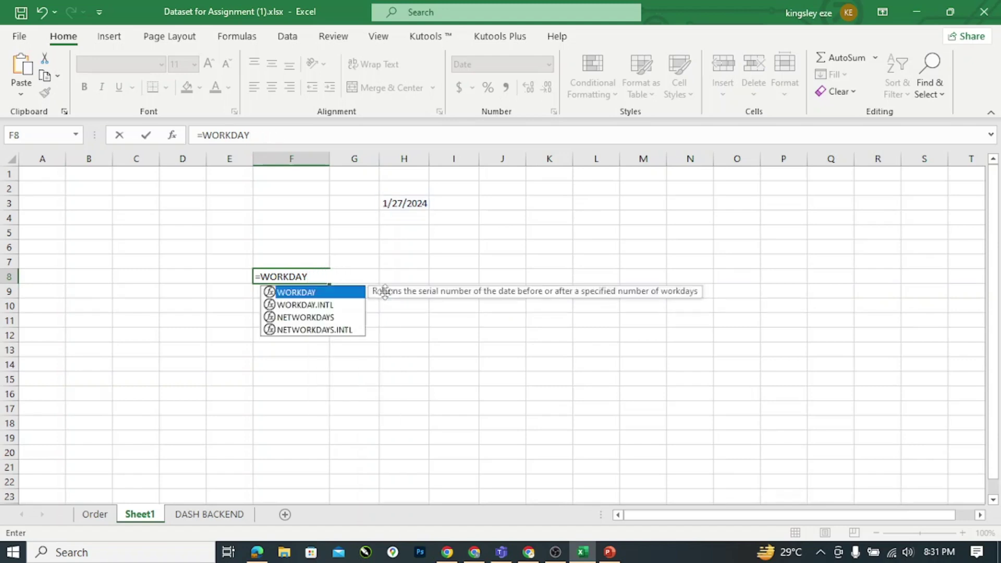
Change the function in F8 to WORKDAY.INTL with H3 as the start date and 8 as the days argument.
click(332, 309)
double_click(332, 308)
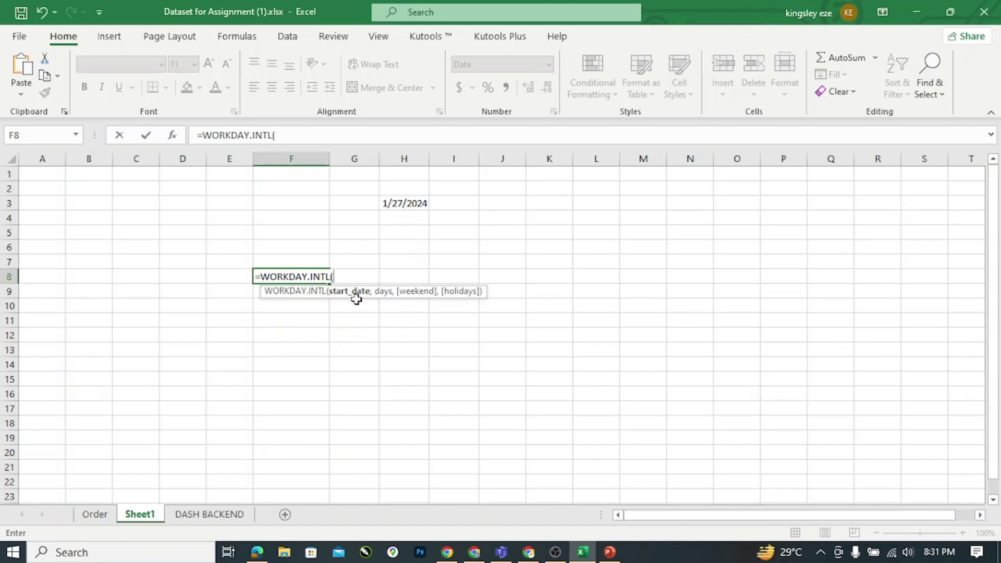
click(408, 204)
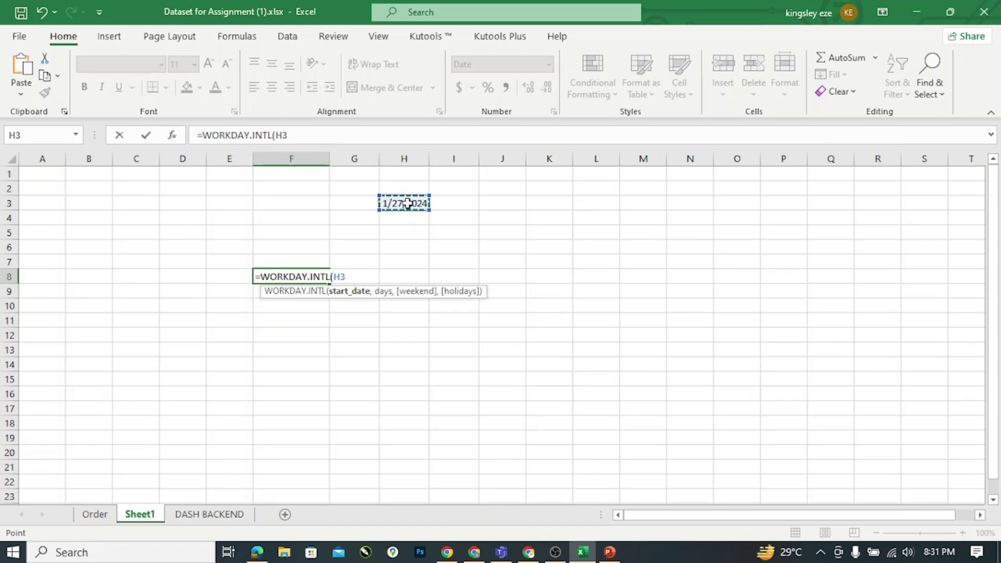
text(,)
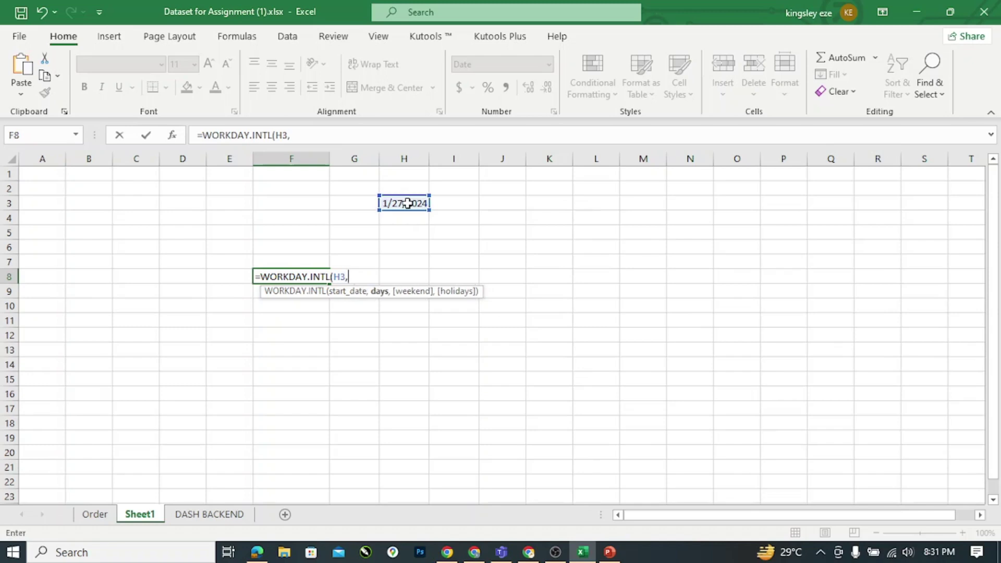
text(8,)
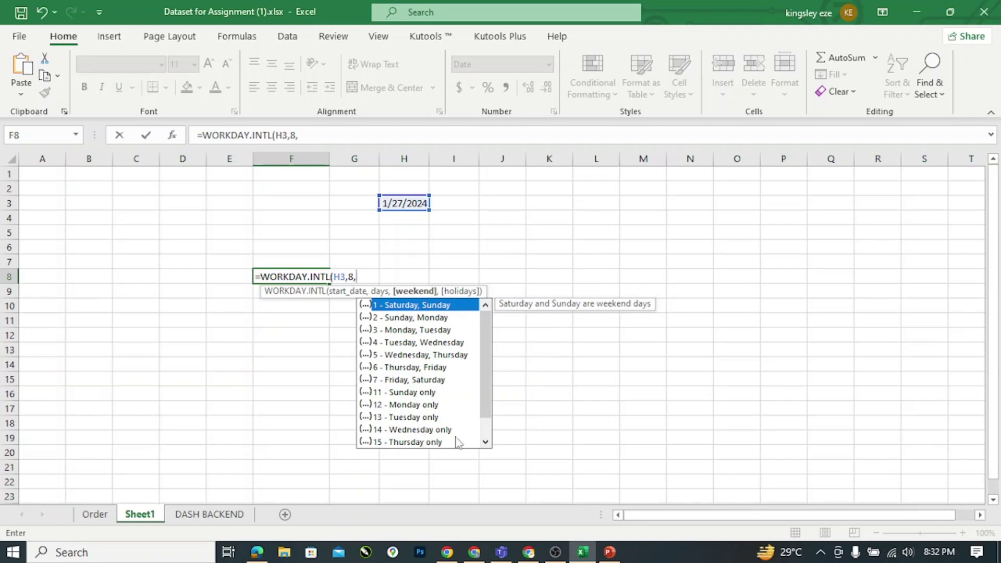
Set the weekend argument of F8's WORKDAY.INTL formula to 1 (Saturday, Sunday) and commit the formula.
click(485, 431)
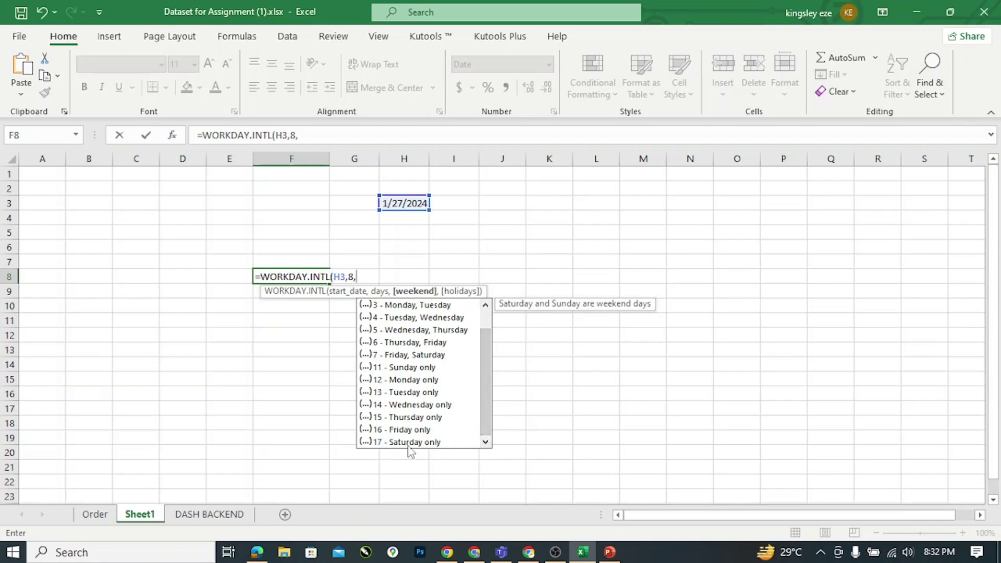
click(489, 319)
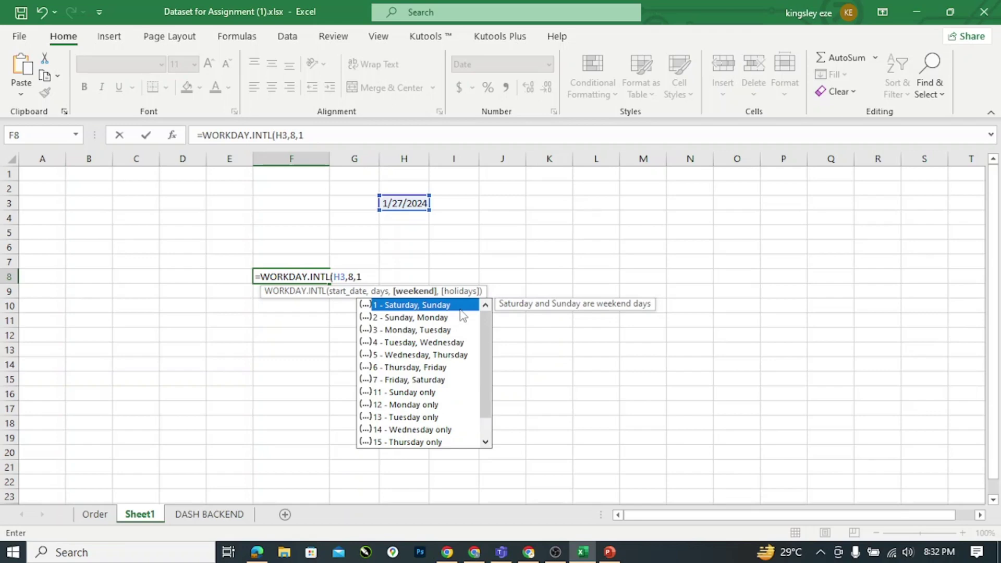
text())
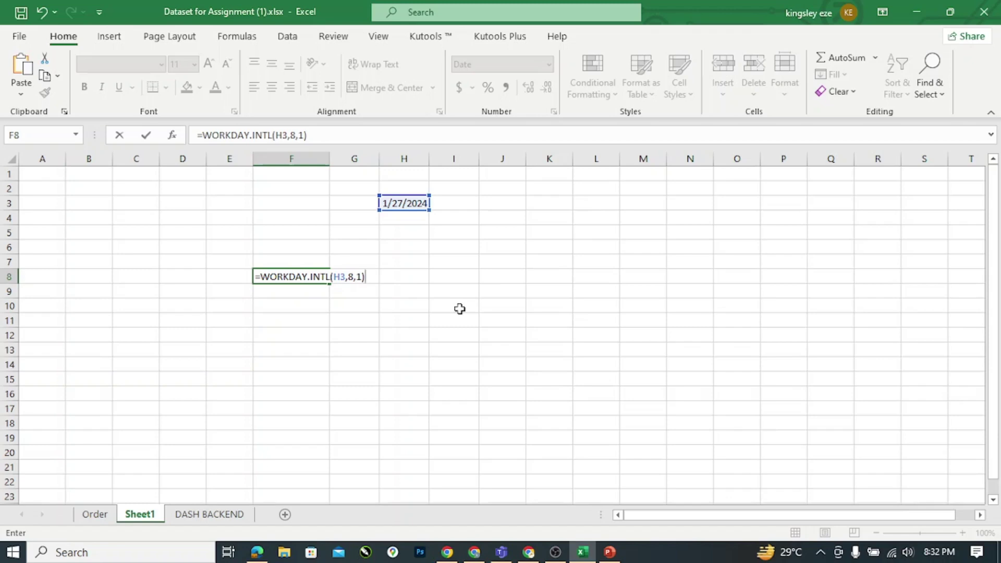
key(Return)
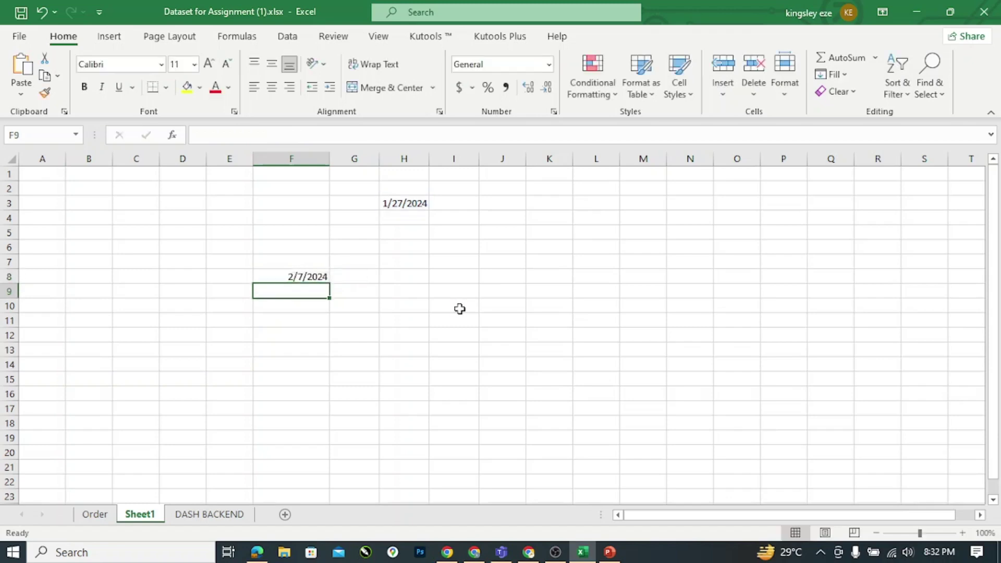
Change the weekend argument of F8's WORKDAY.INTL formula to 17 (Saturday only) and commit it.
click(308, 277)
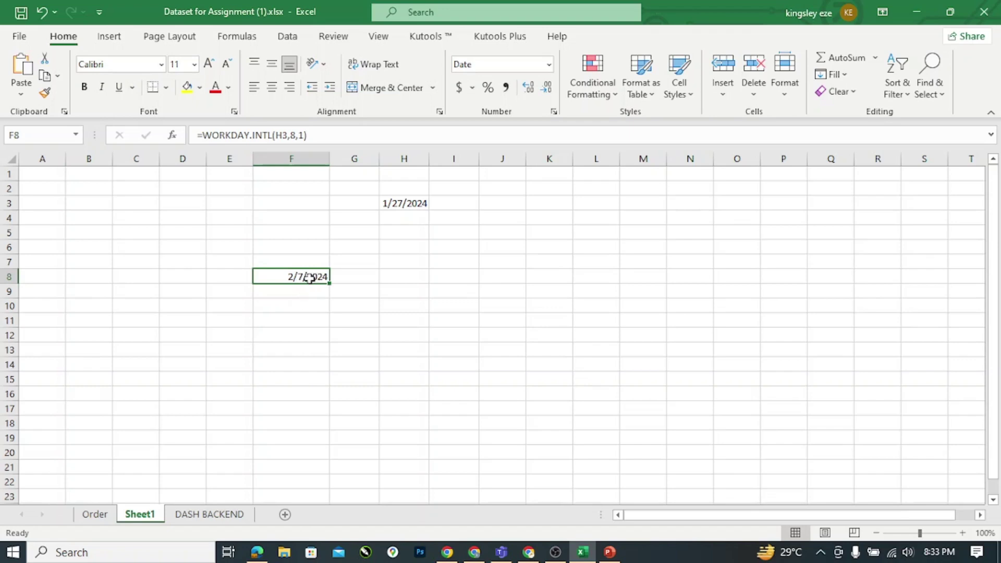
click(304, 134)
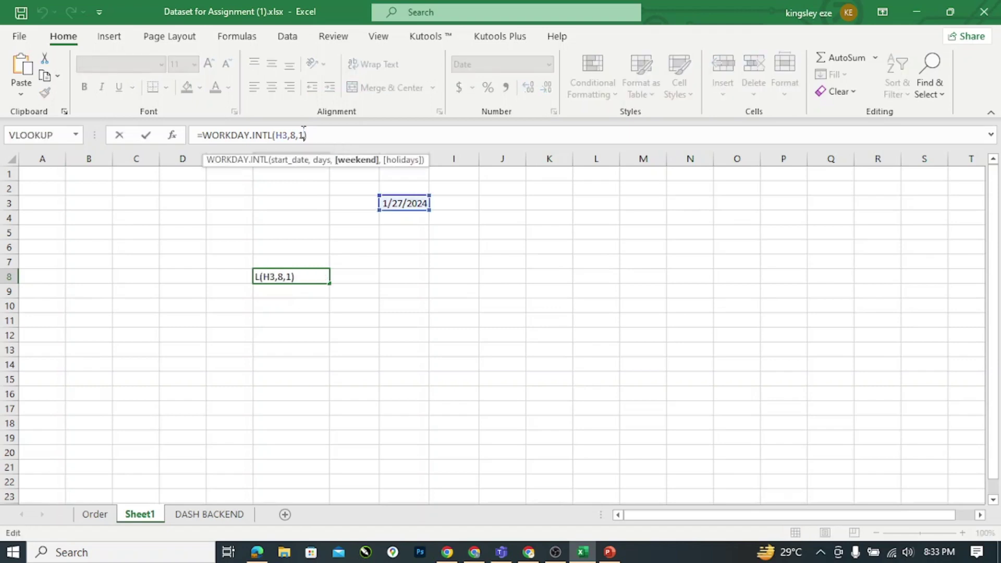
key(BackSpace)
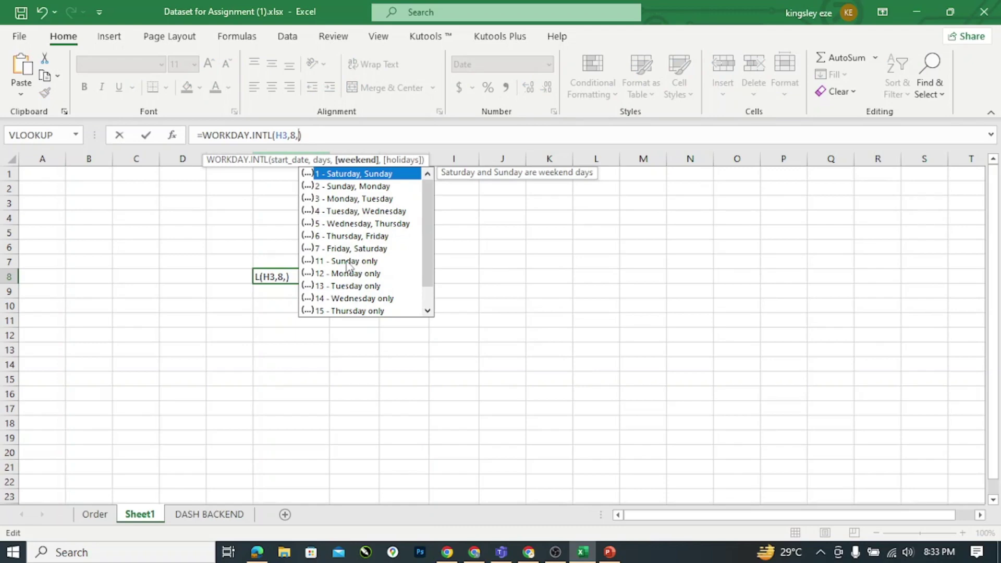
text(1)
key(BackSpace)
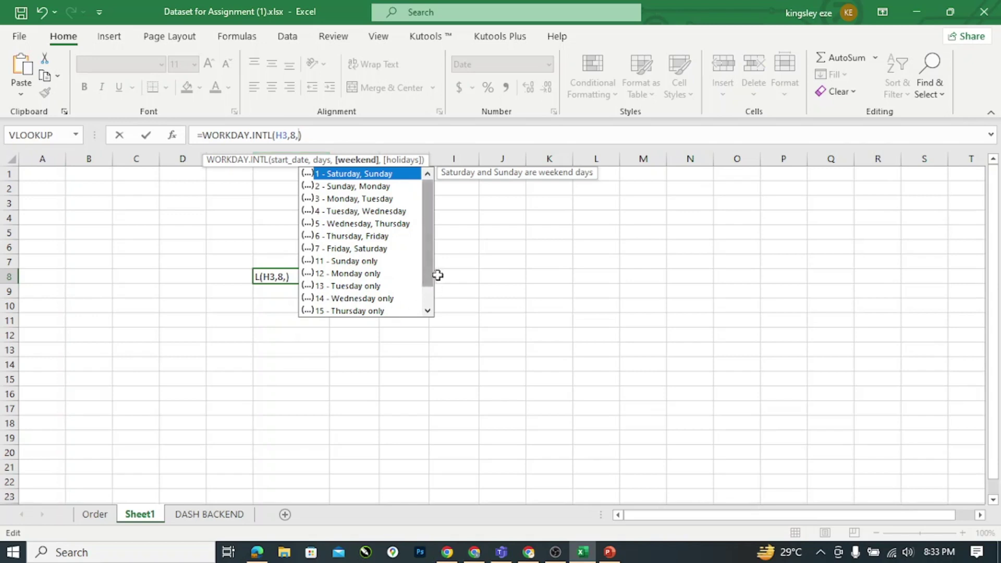
scroll(433, 304, down, 1)
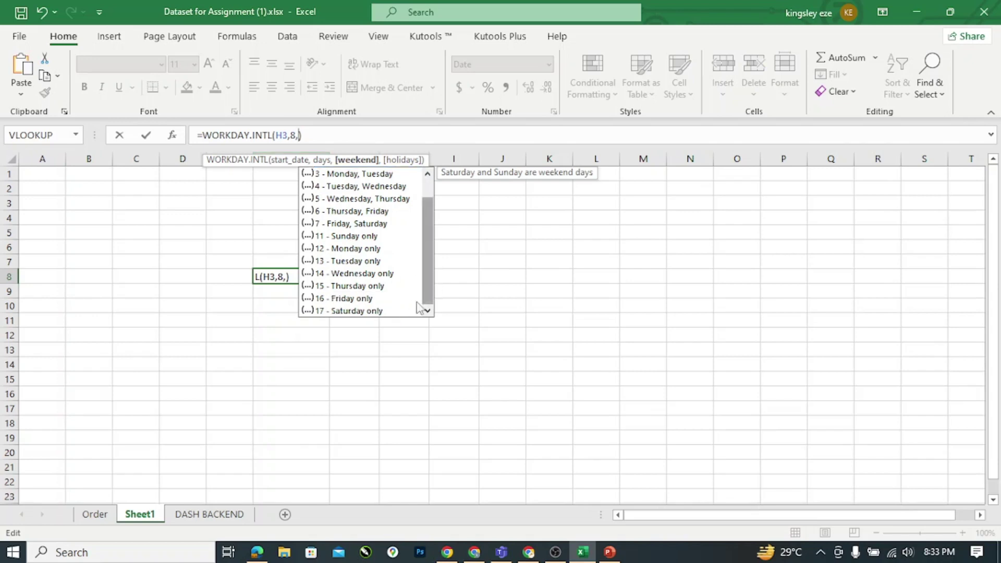
text(17)
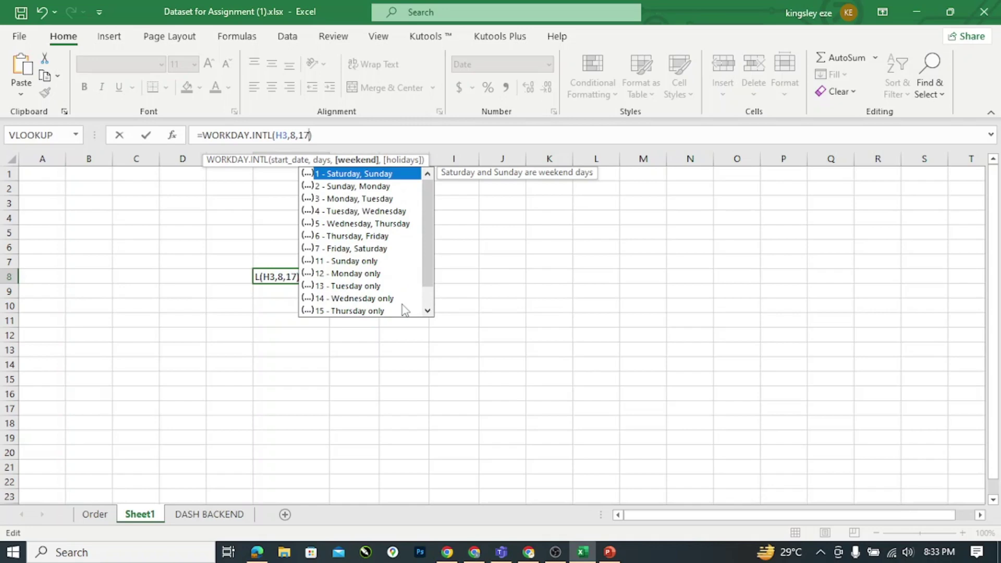
key(Return)
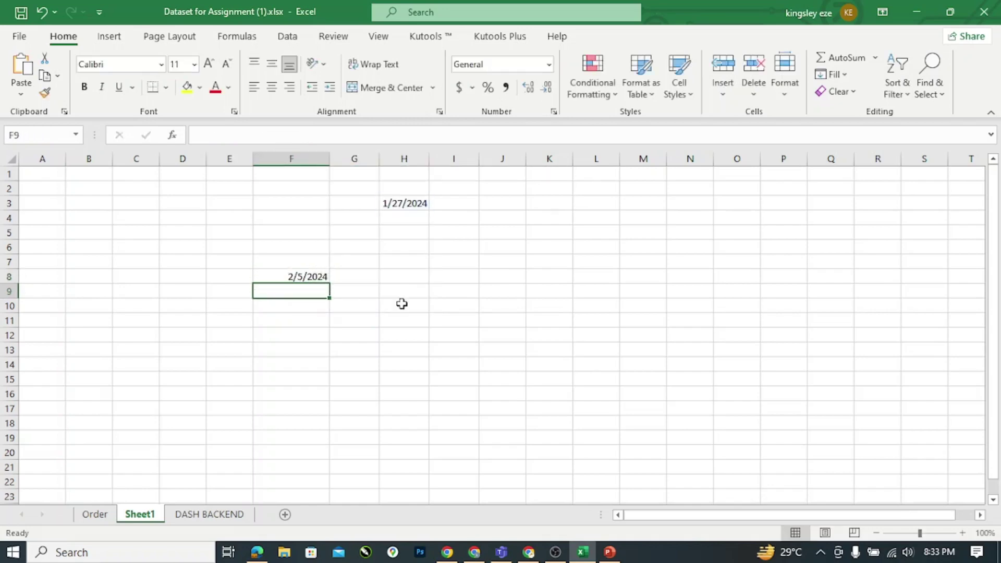
Clear the WORKDAY.INTL formula from cell F8.
click(306, 281)
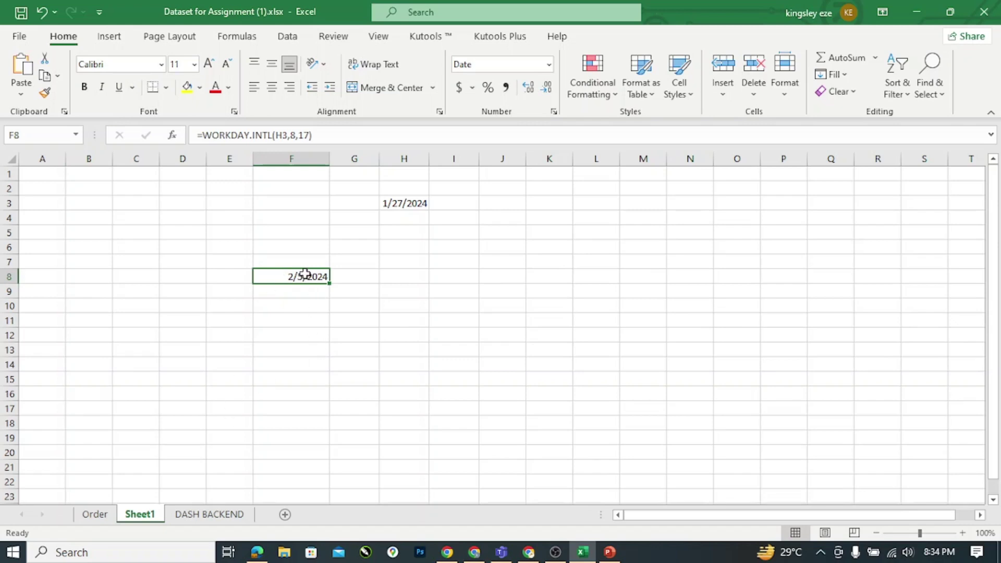
key(Delete)
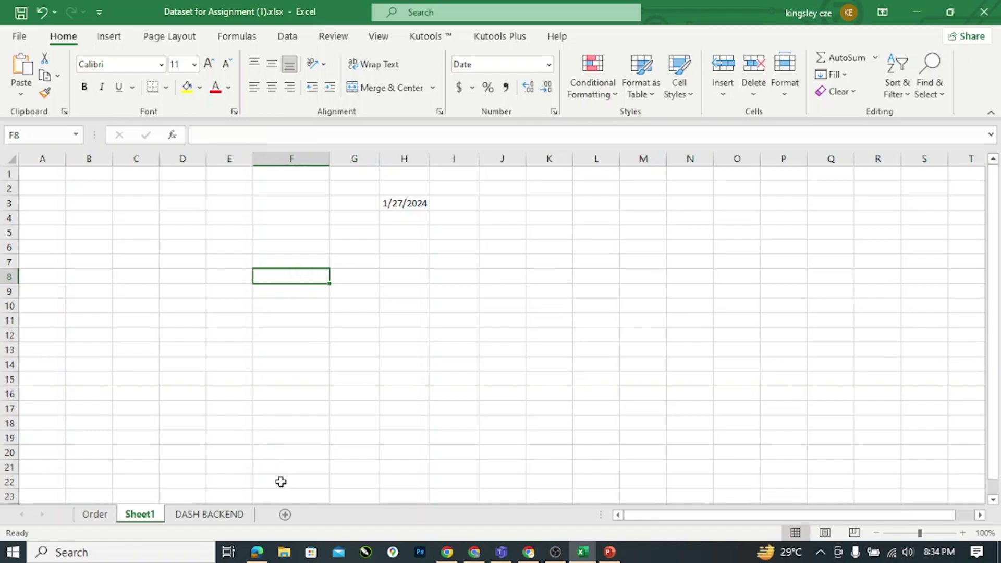
Check the function list in the syllabus PDF and bring up the SUMIF slide of the PowerPoint presentation.
mouse_move(256, 553)
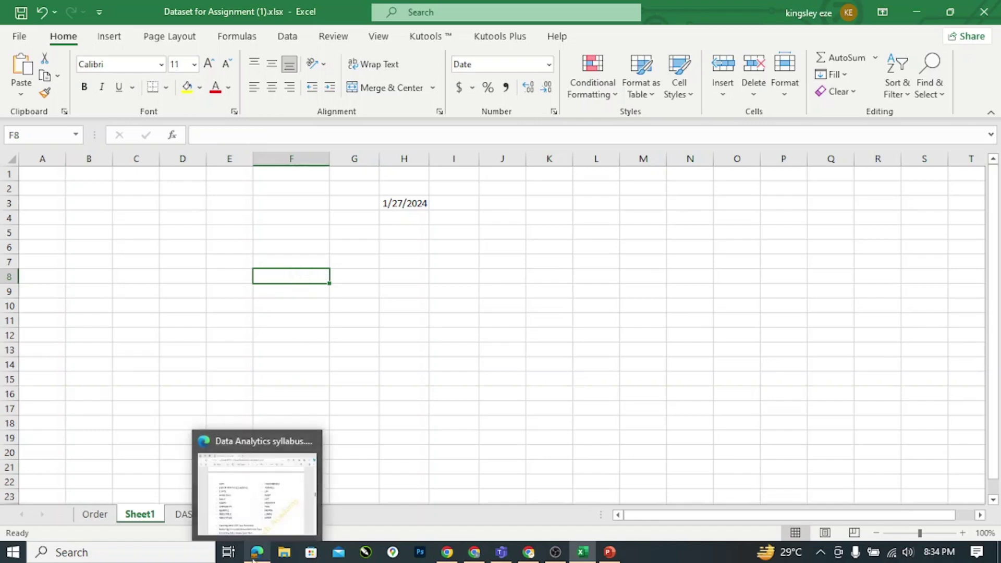
click(261, 485)
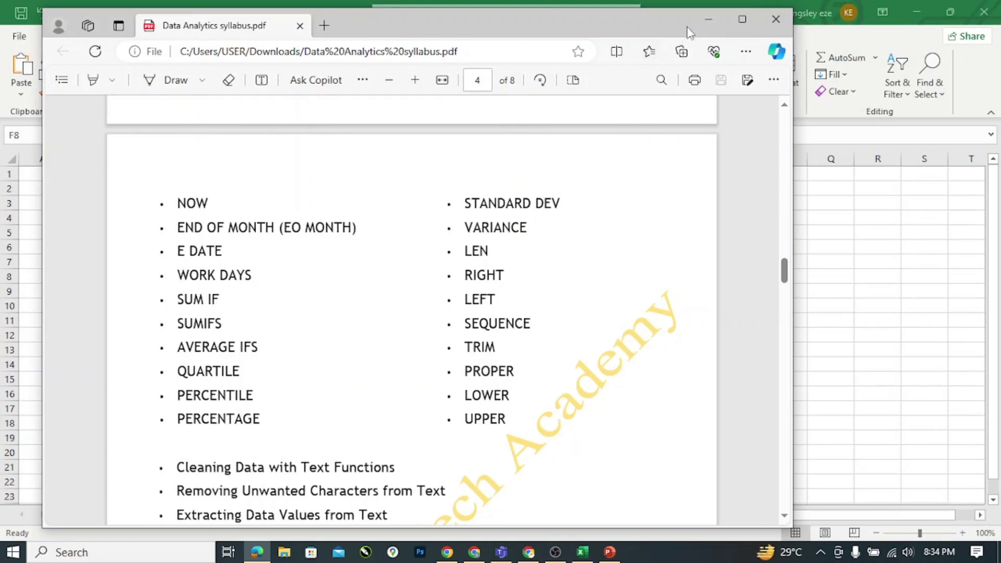
click(709, 20)
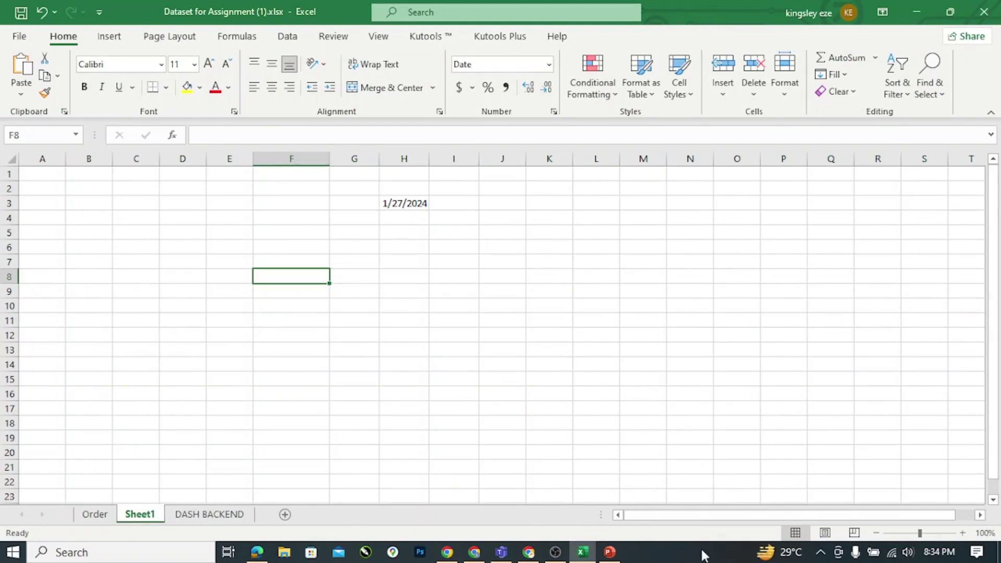
click(607, 553)
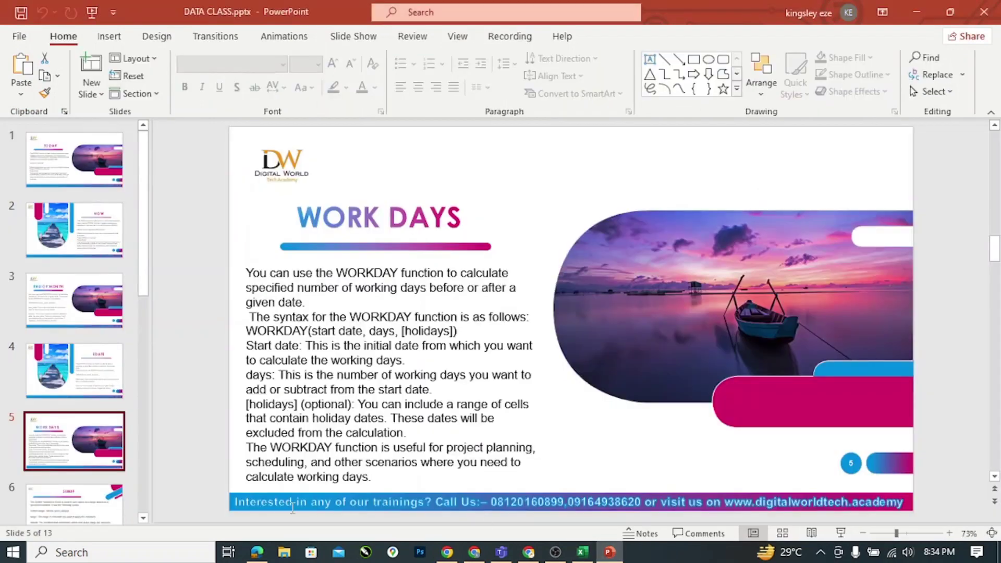
scroll(293, 508, down, 1)
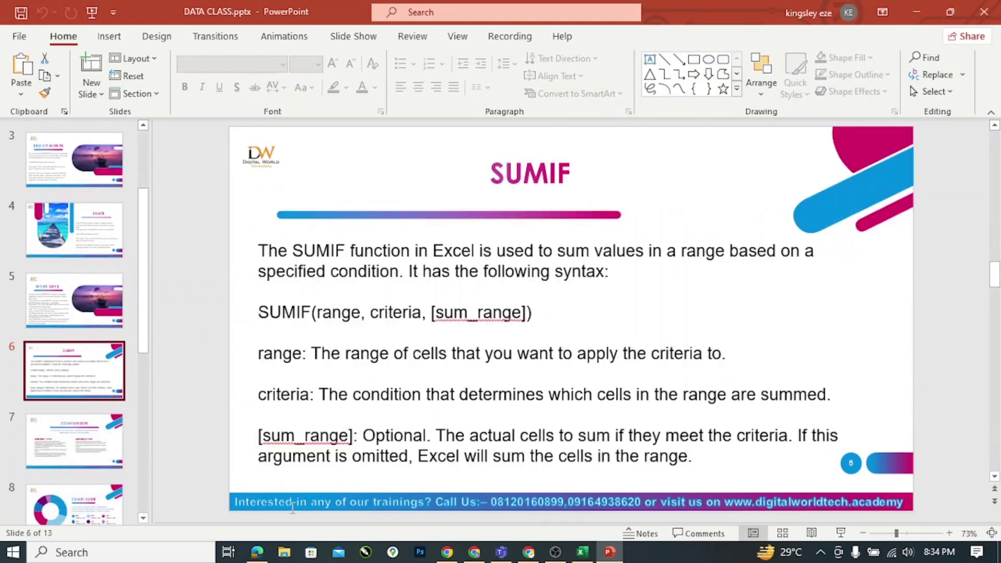
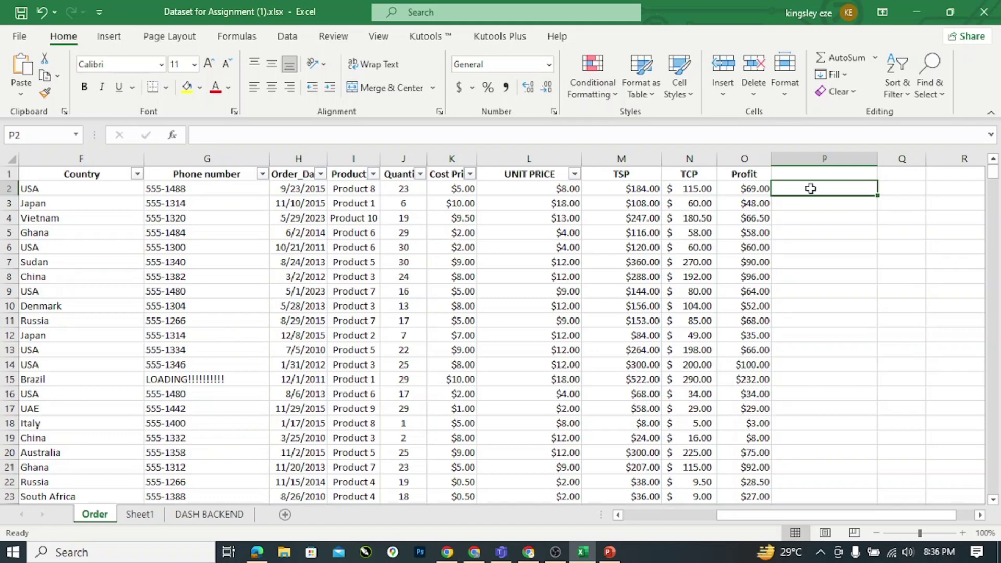
Enter PRODUCT 3 in cell Q12 of the Order sheet as the SUMIF criterion.
click(896, 338)
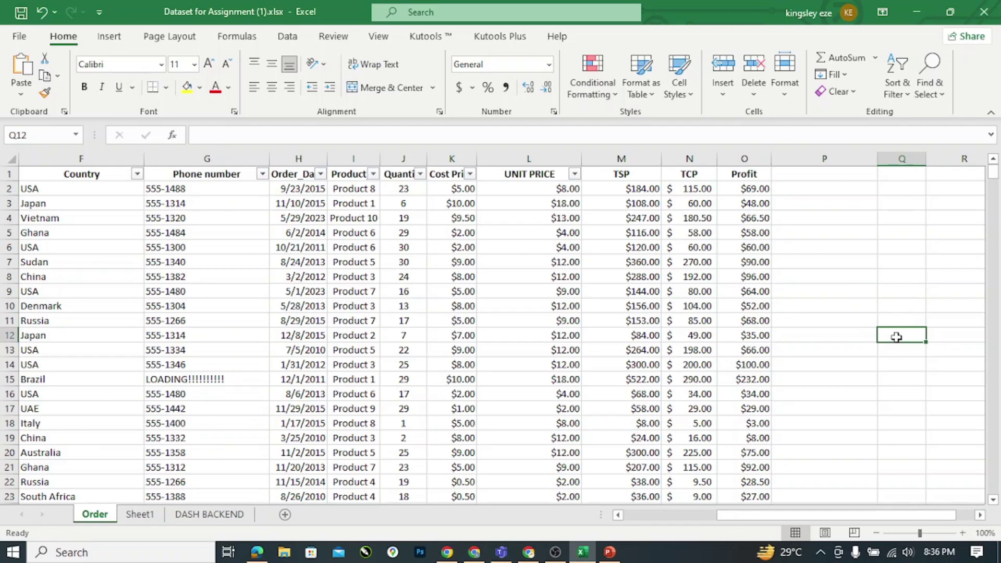
text(PR)
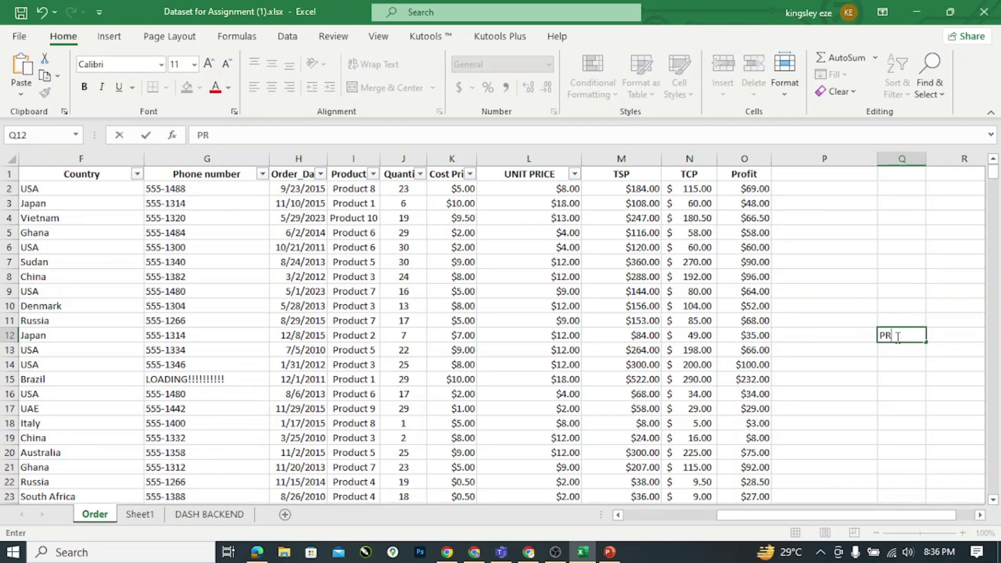
text(ODUCT 3)
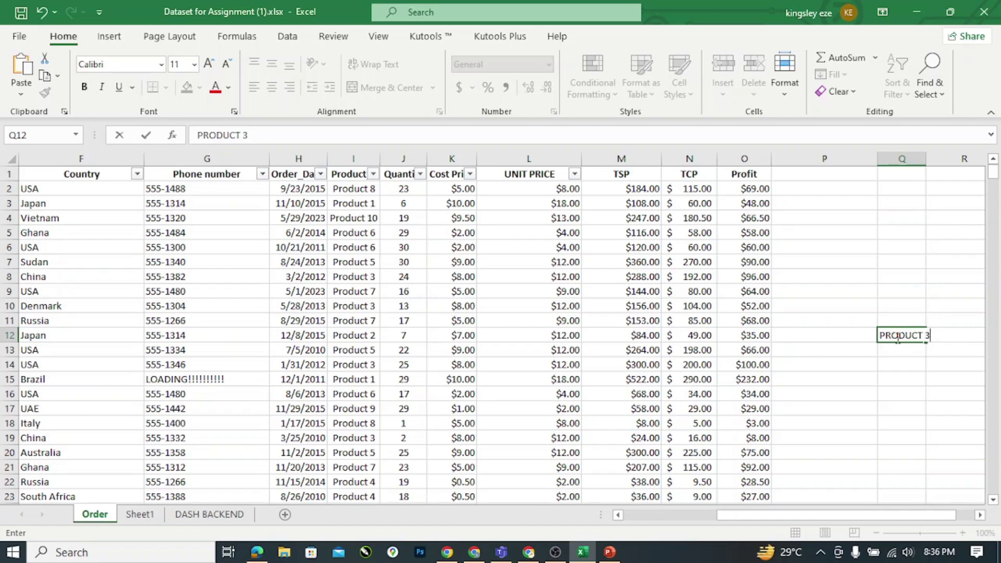
Enter =SUMIF(I:I,Q12,M:M) in cell P2 to total the TSP column for the product named in Q12.
click(831, 191)
text(=)
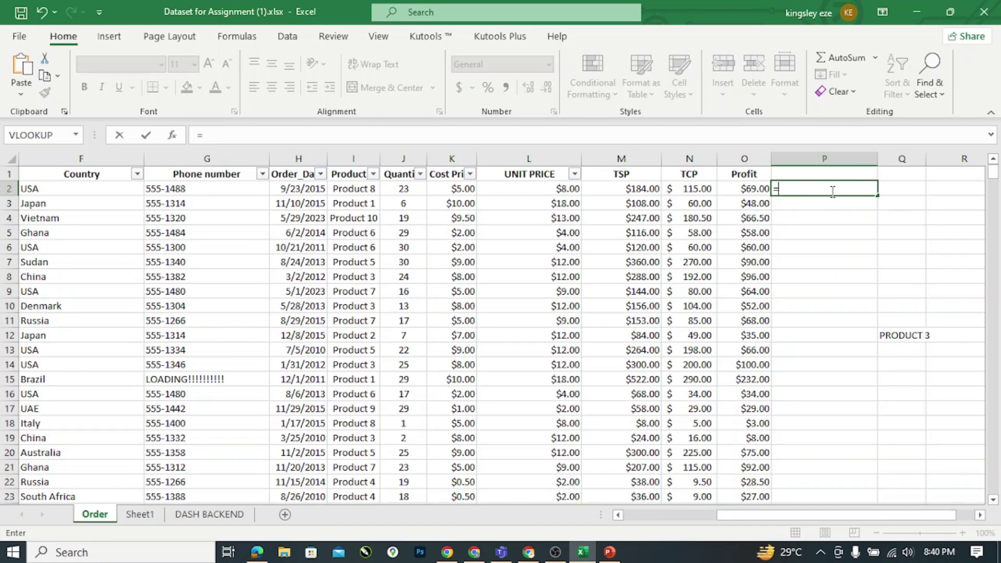
text(S)
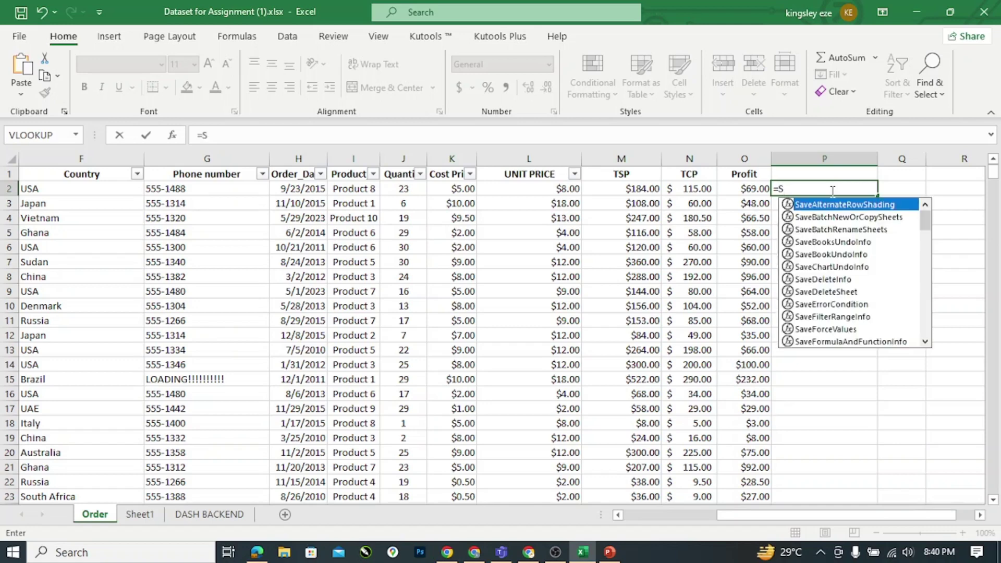
text(UMI)
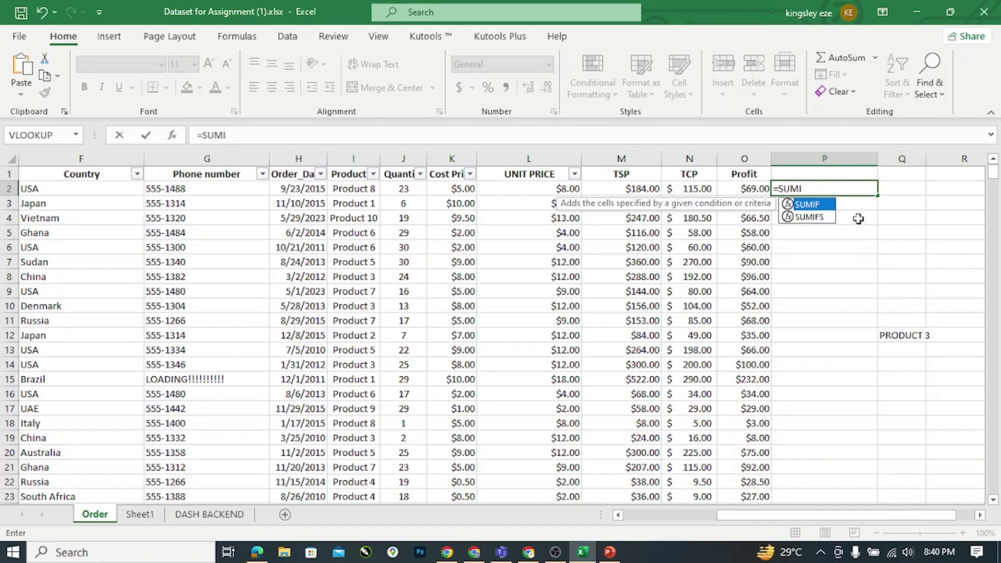
double_click(807, 205)
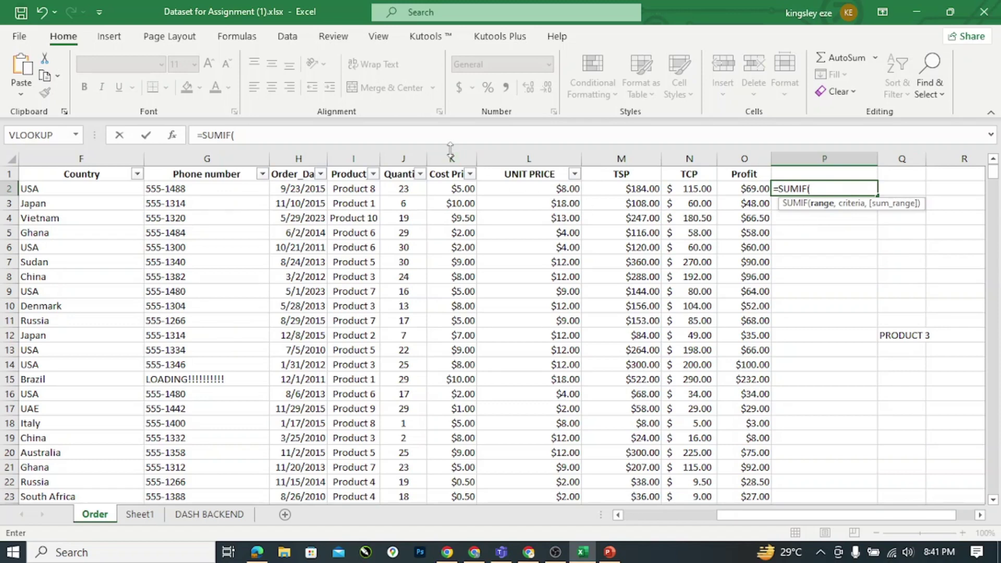
click(348, 155)
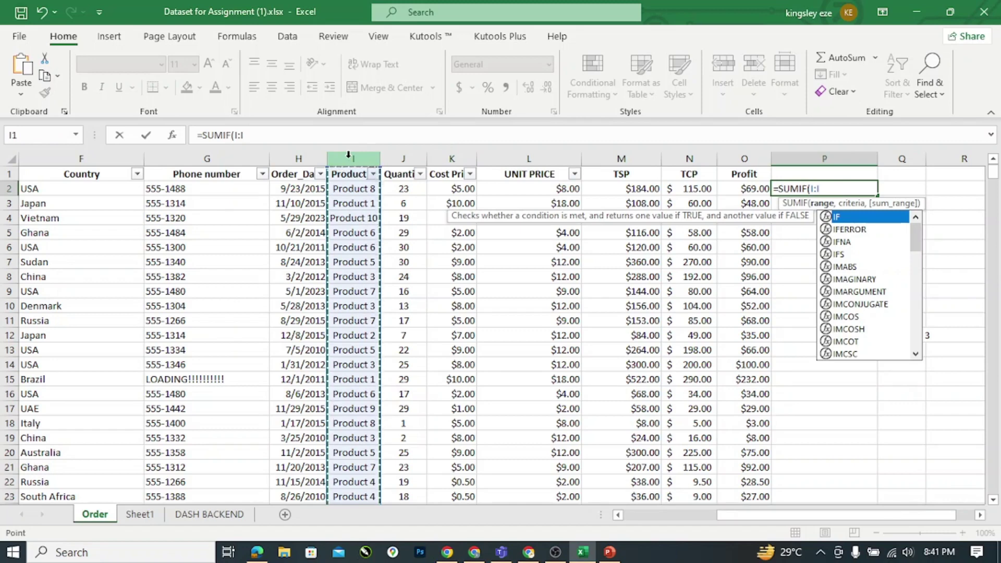
text(,)
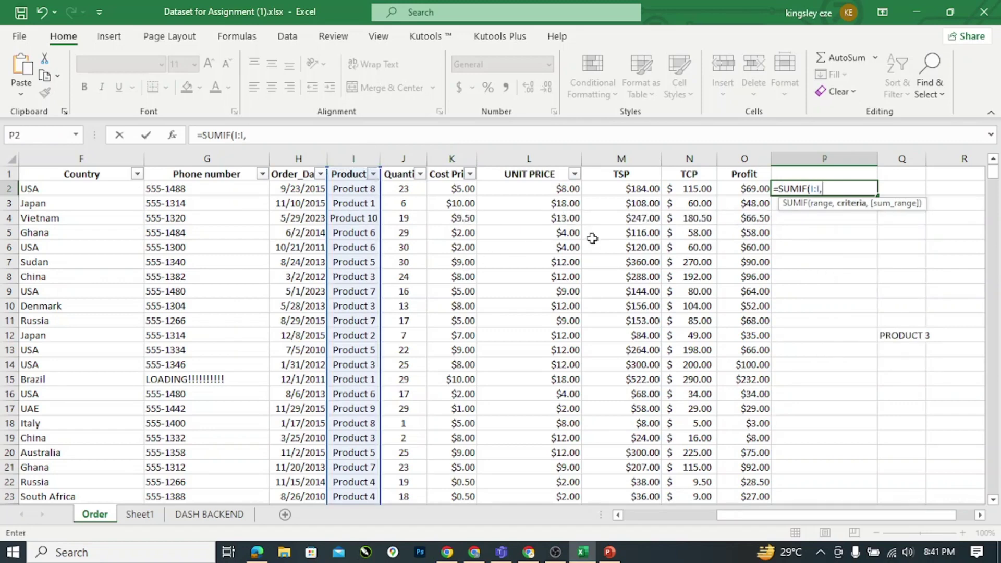
click(907, 335)
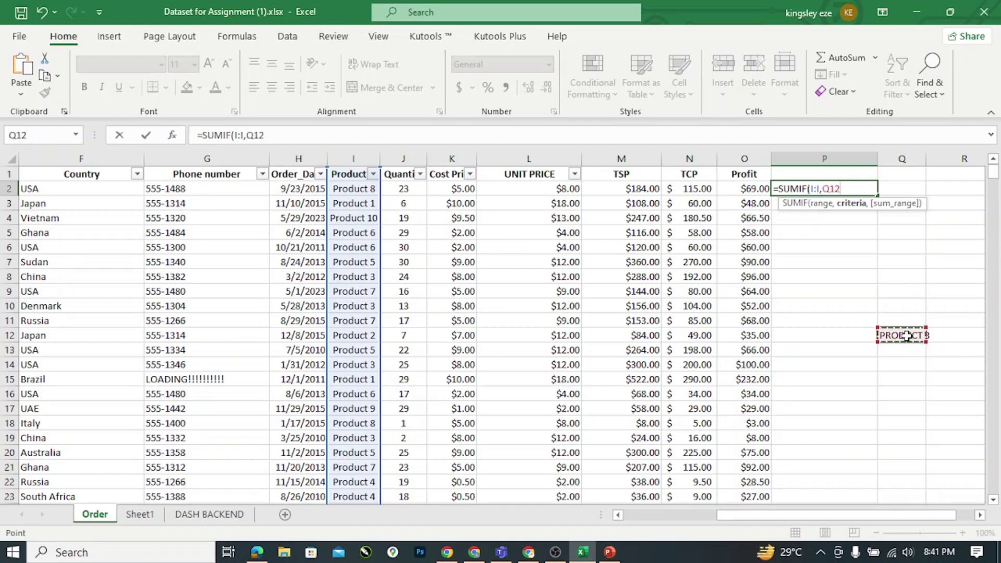
text(,)
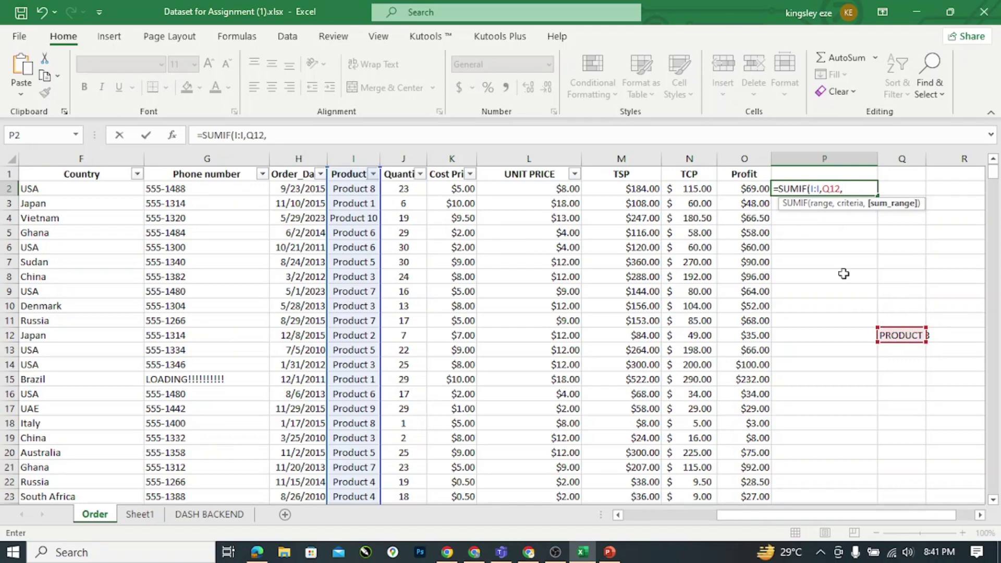
click(634, 157)
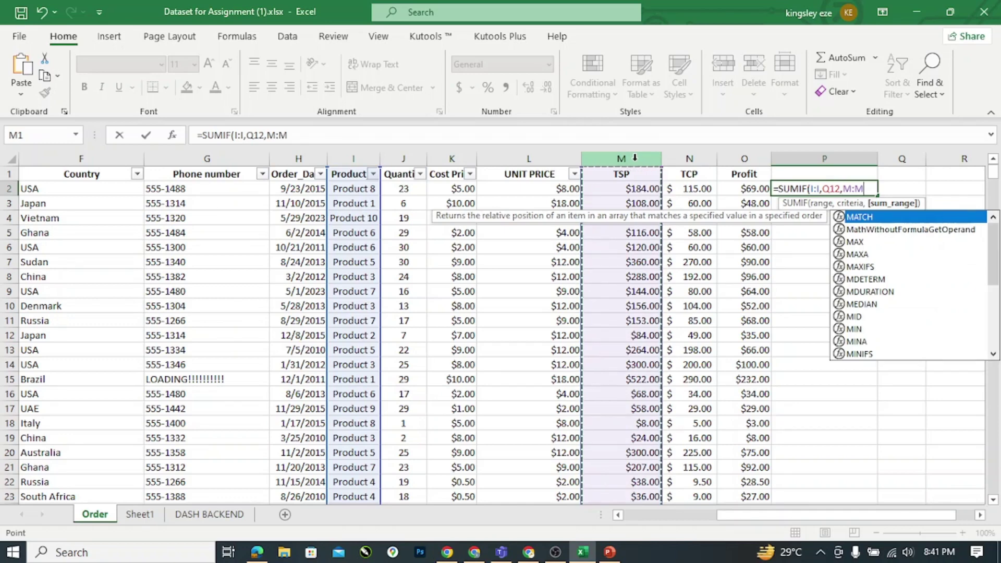
text())
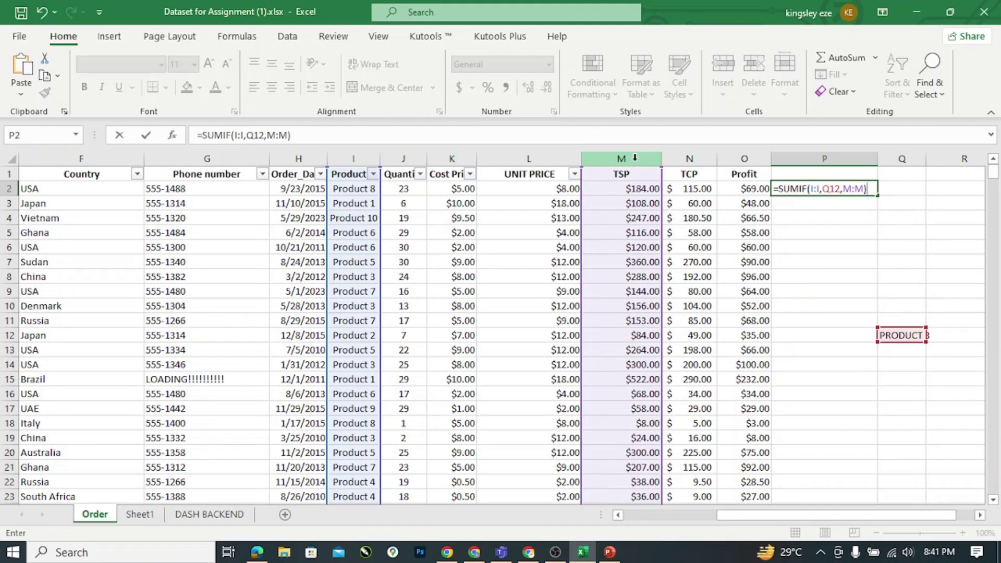
key(Return)
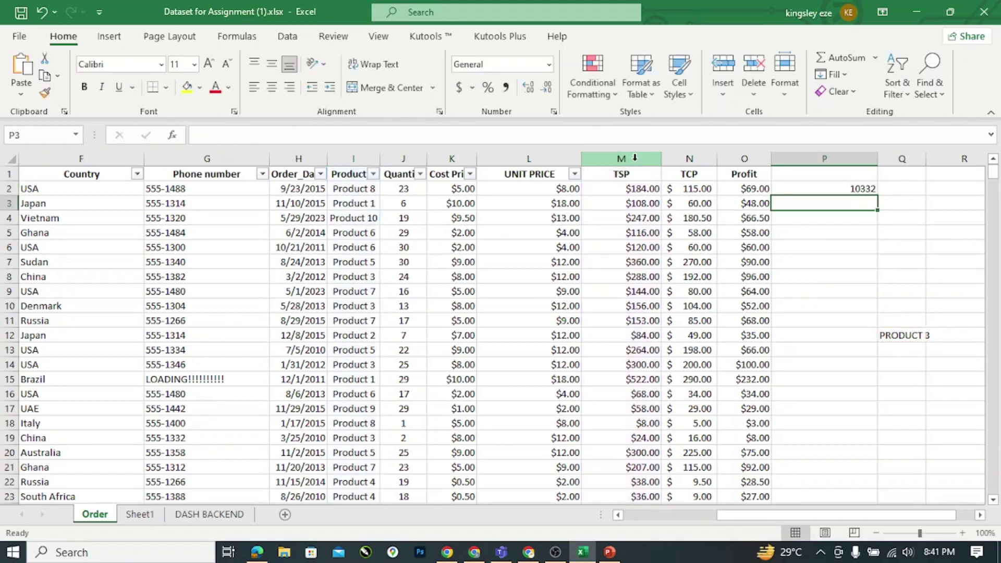
Apply the dollar accounting format to cell P2 and clear its SUMIF formula.
click(820, 188)
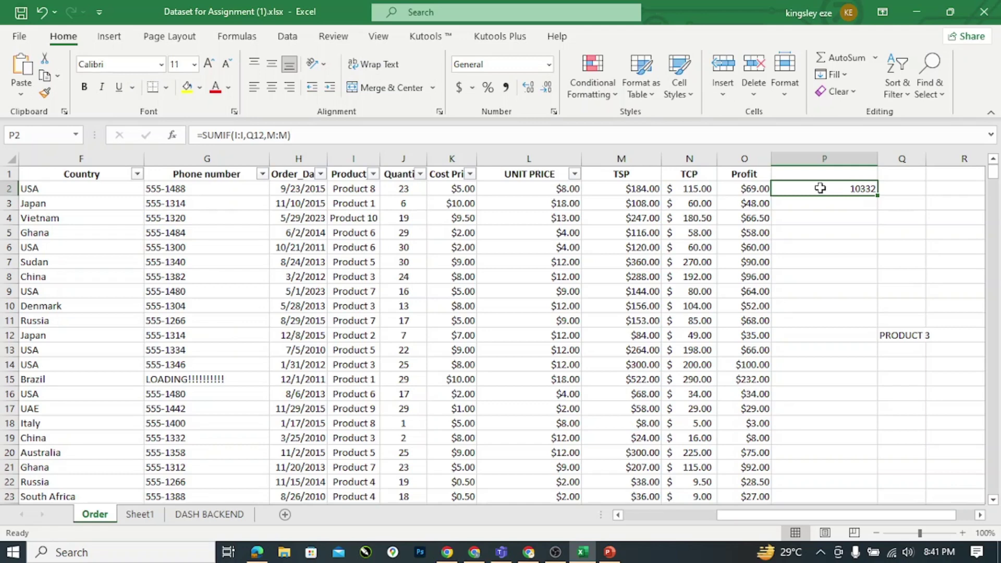
click(459, 88)
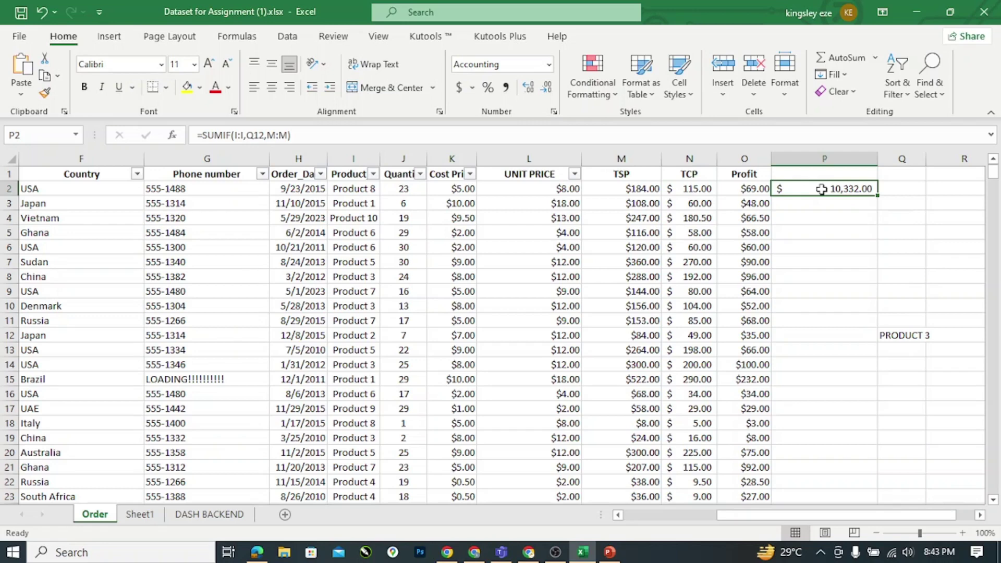
key(Delete)
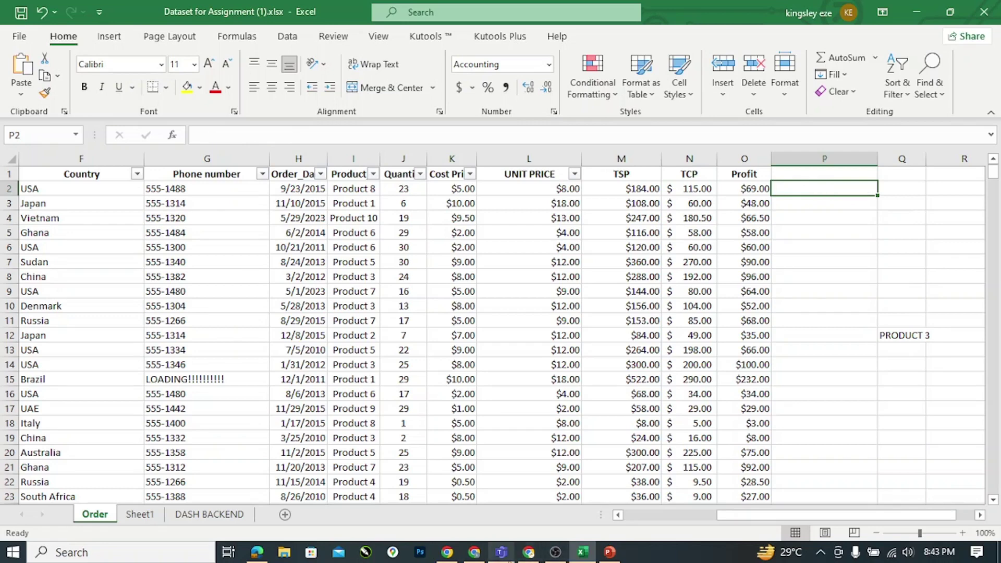
Check the Google Meet call in Chrome and return to the Excel workbook.
click(480, 555)
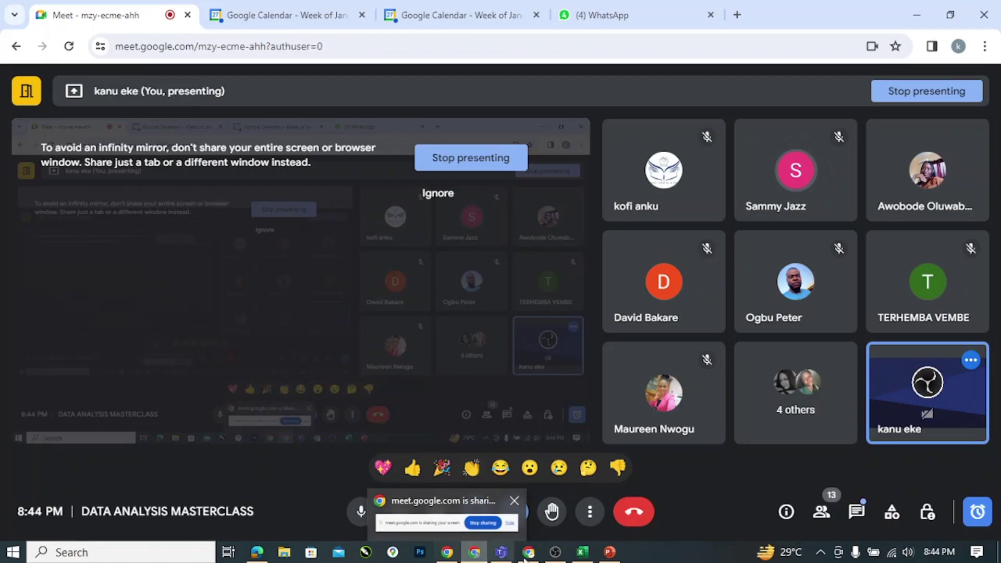
click(583, 553)
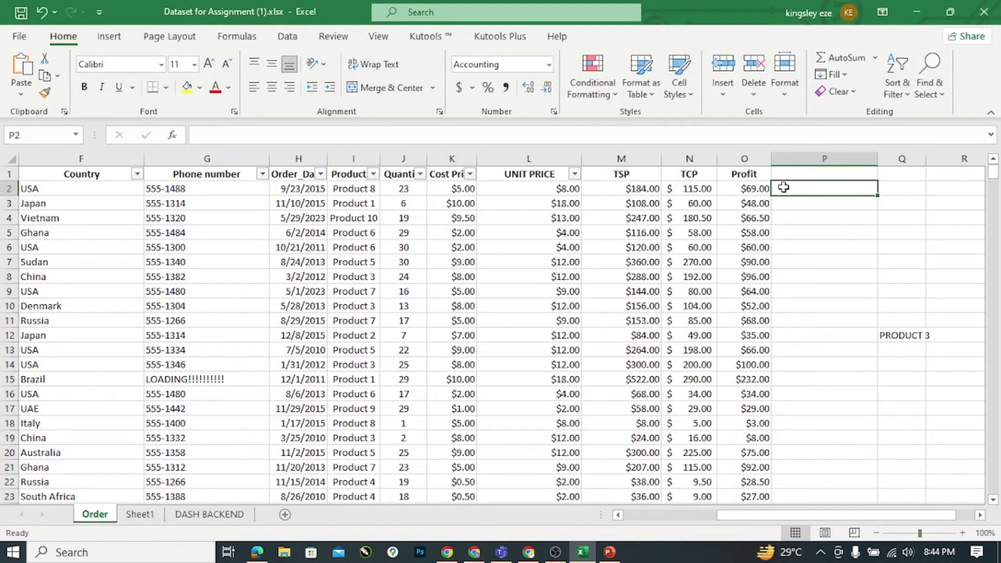
Re-enter the formula =SUMIF(I:I,Q12,M:M) in cell P2, using the Product column, the Q12 criterion and the TSP column.
text(=)
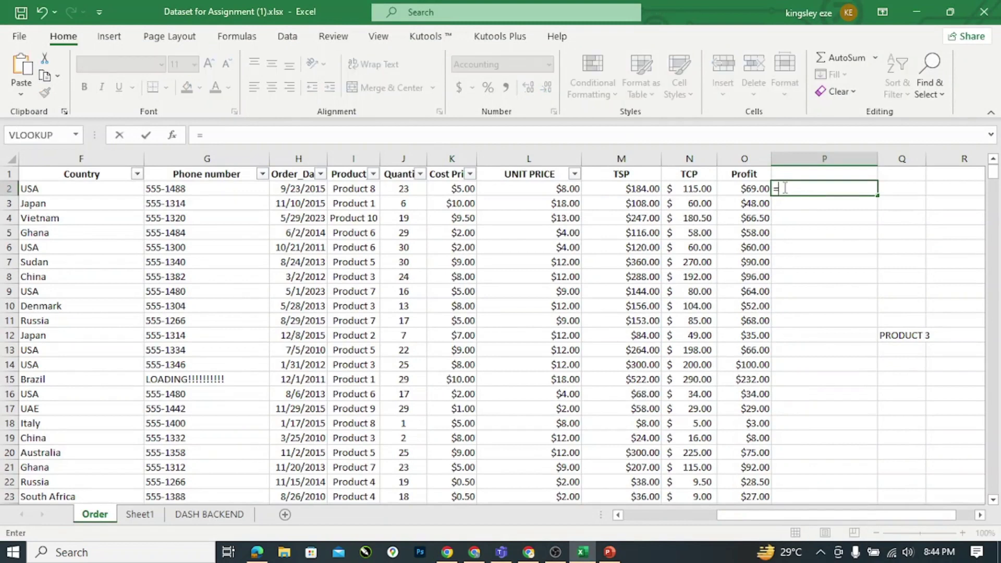
text(SUM)
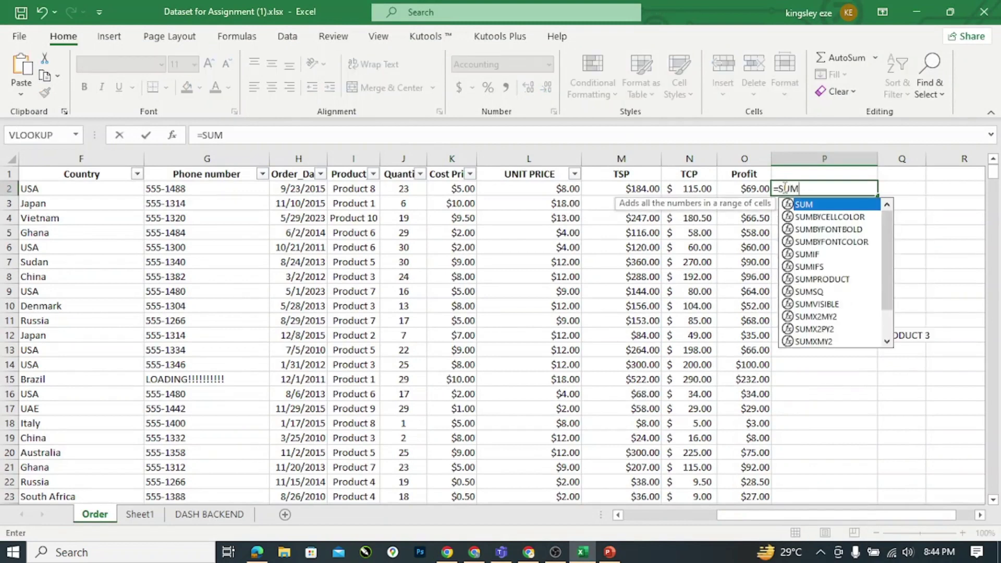
text(IF)
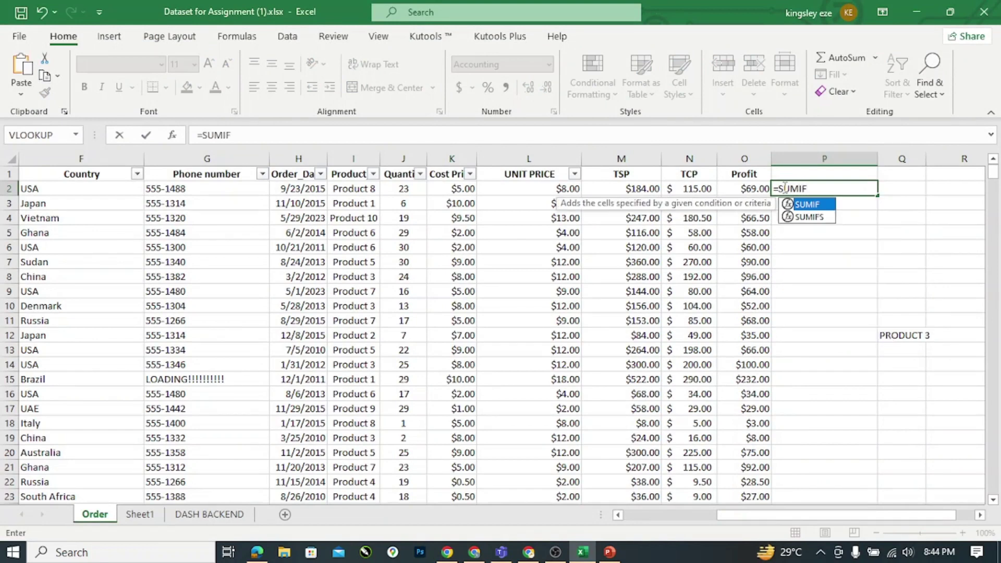
text(()
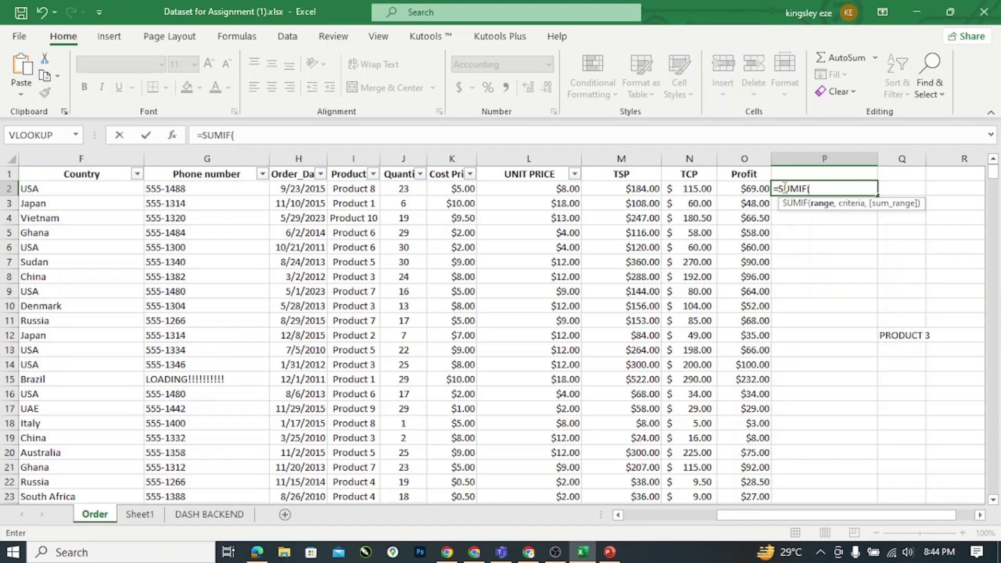
click(347, 152)
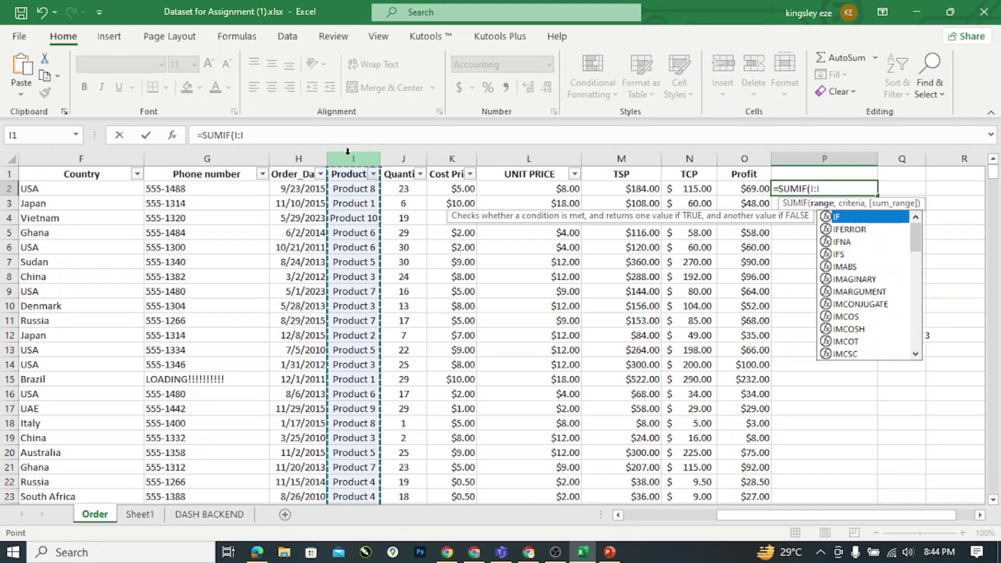
text(,)
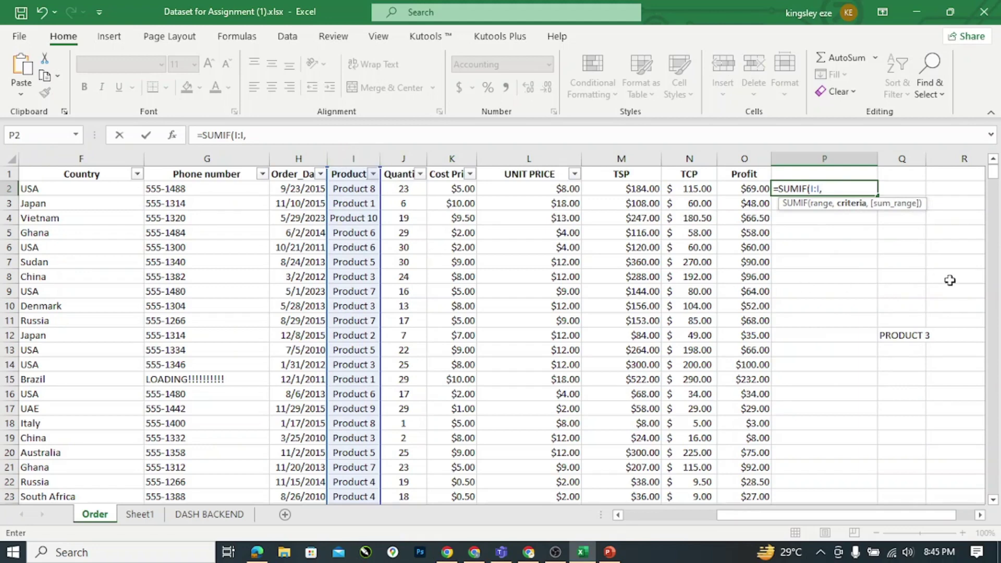
click(897, 337)
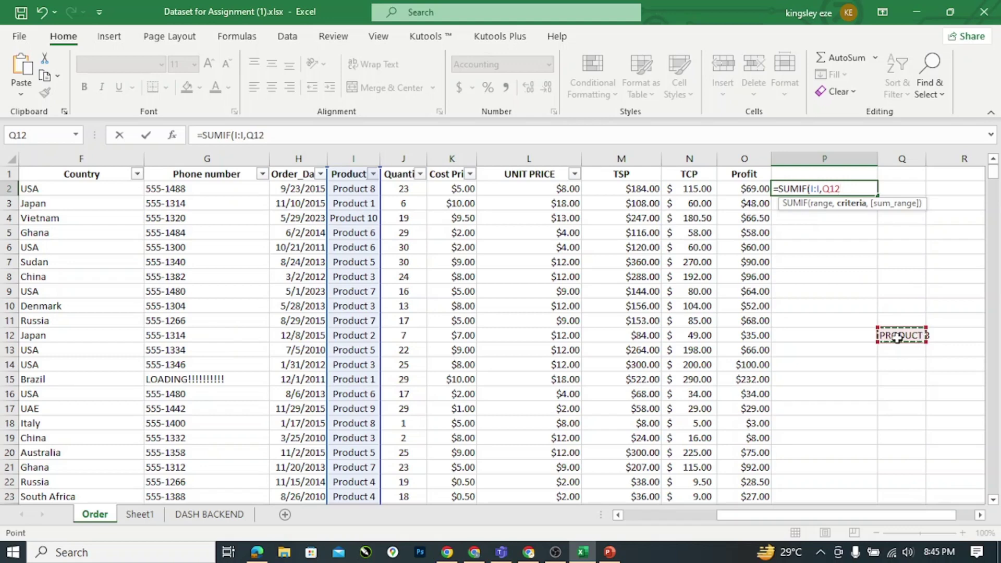
text(,)
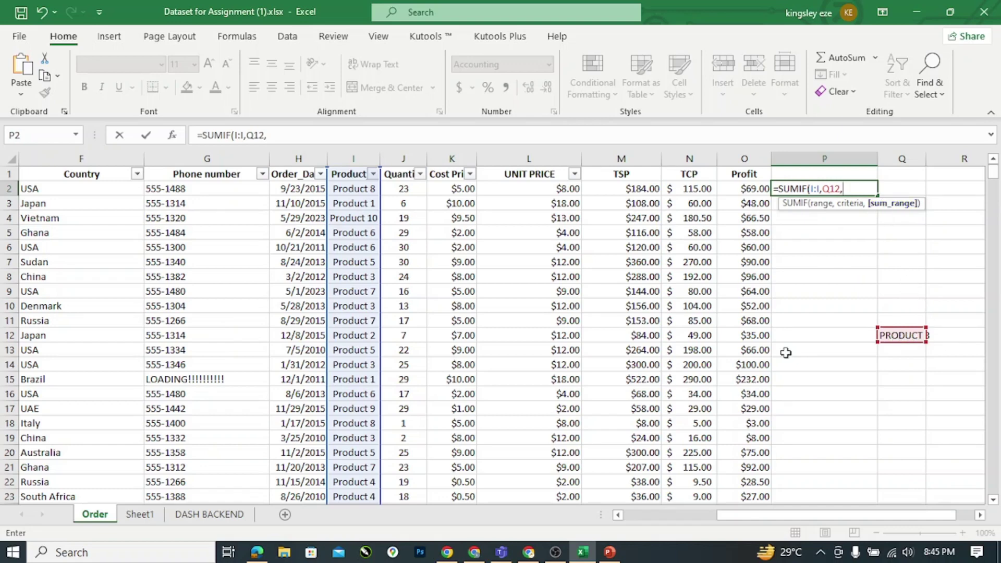
click(624, 154)
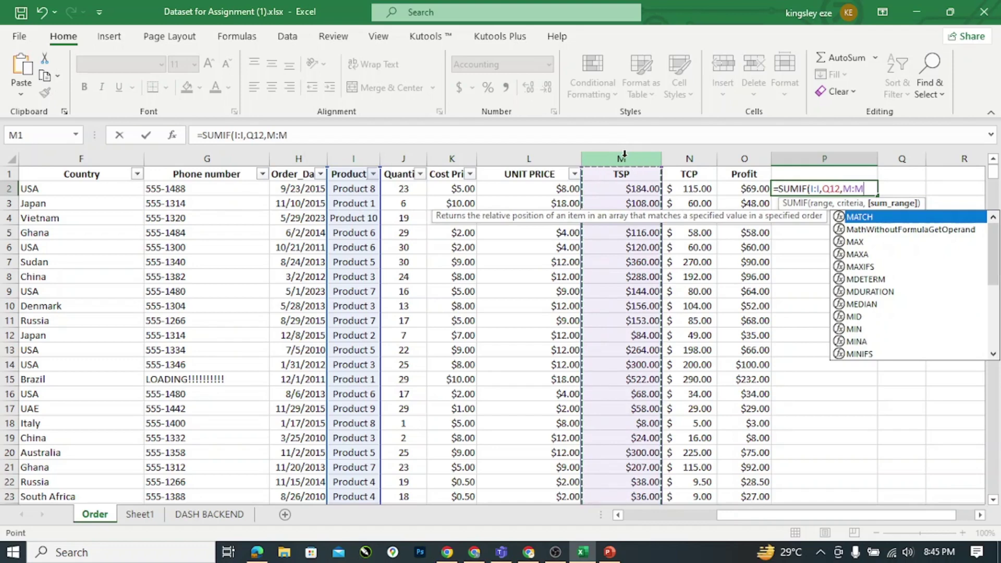
text())
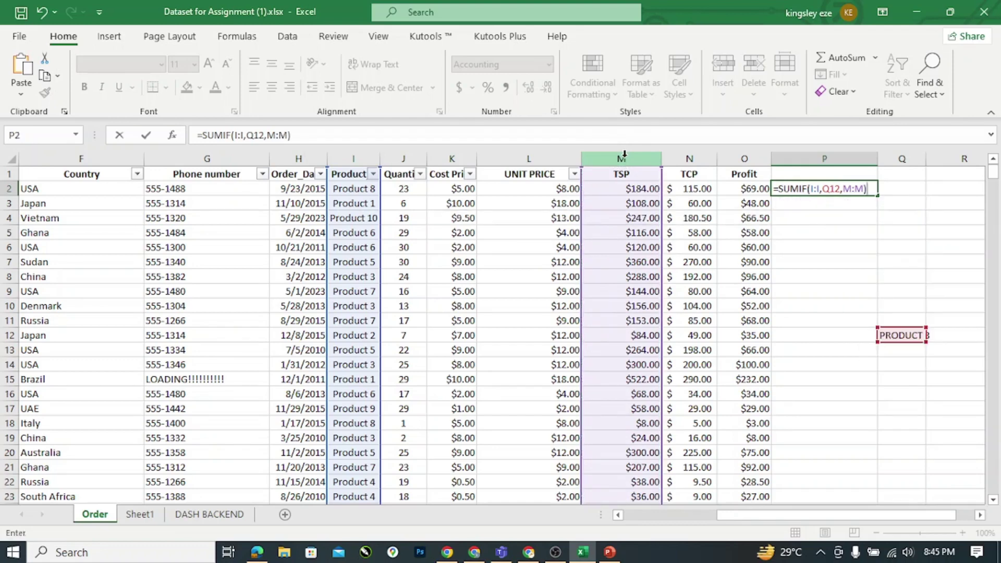
key(Return)
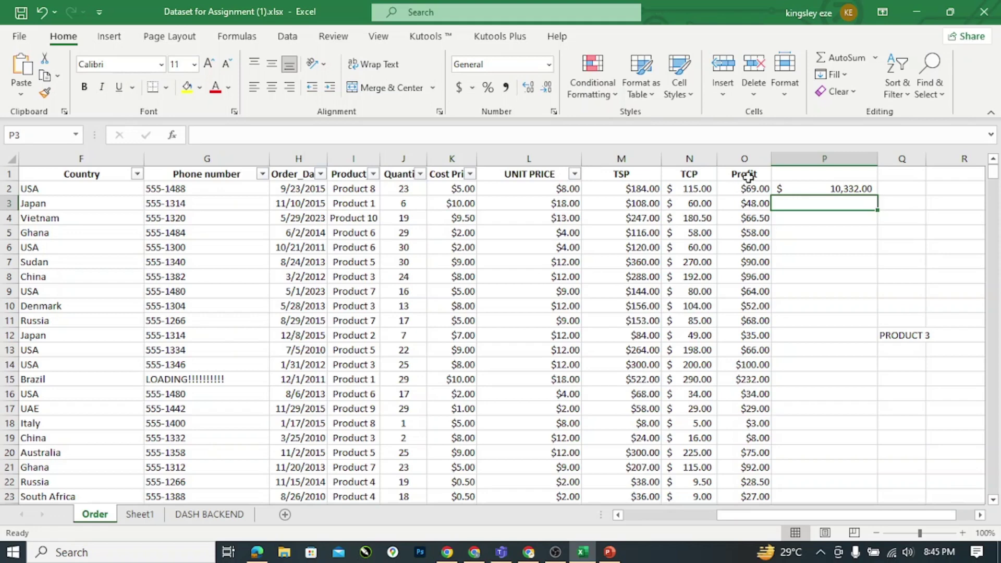
Remove the comma between I:I and Q12 in P2's SUMIF formula, commit it and dismiss the suggested replacement formula.
click(820, 188)
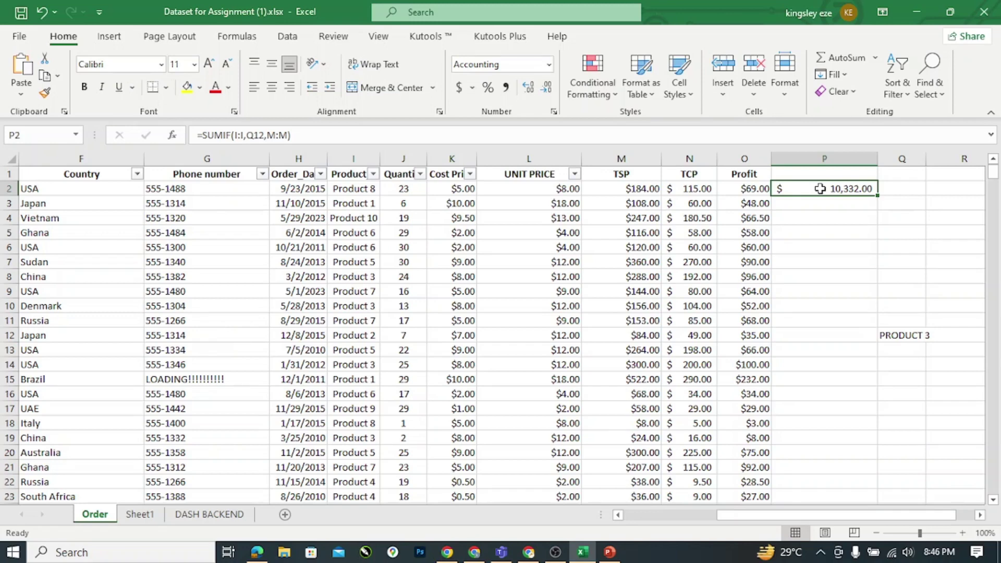
double_click(821, 188)
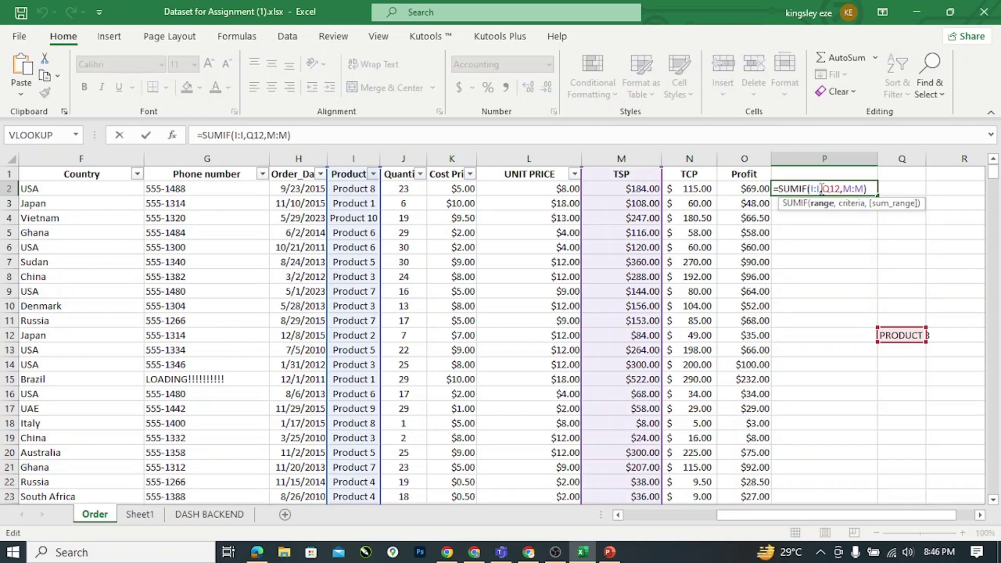
key(BackSpace)
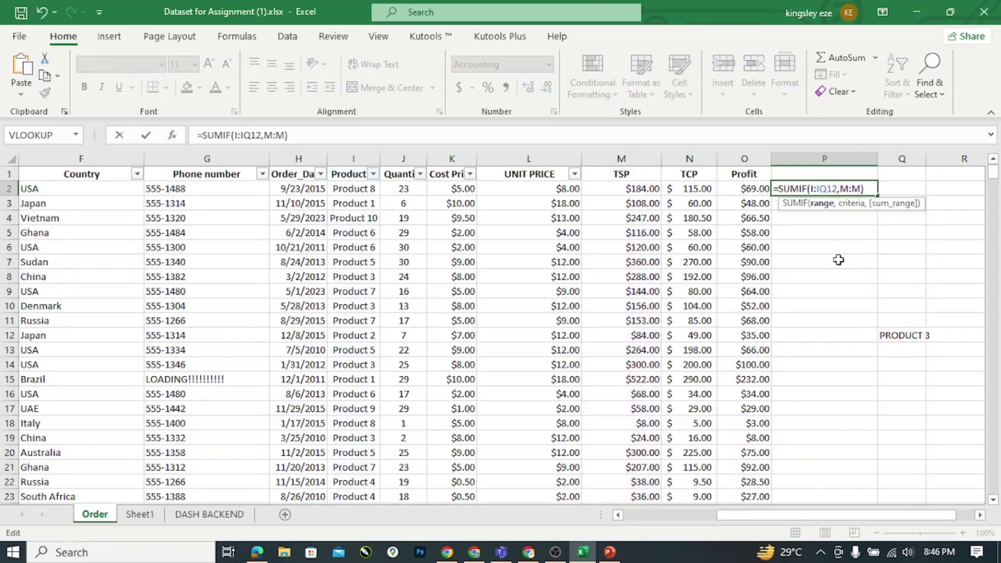
key(Return)
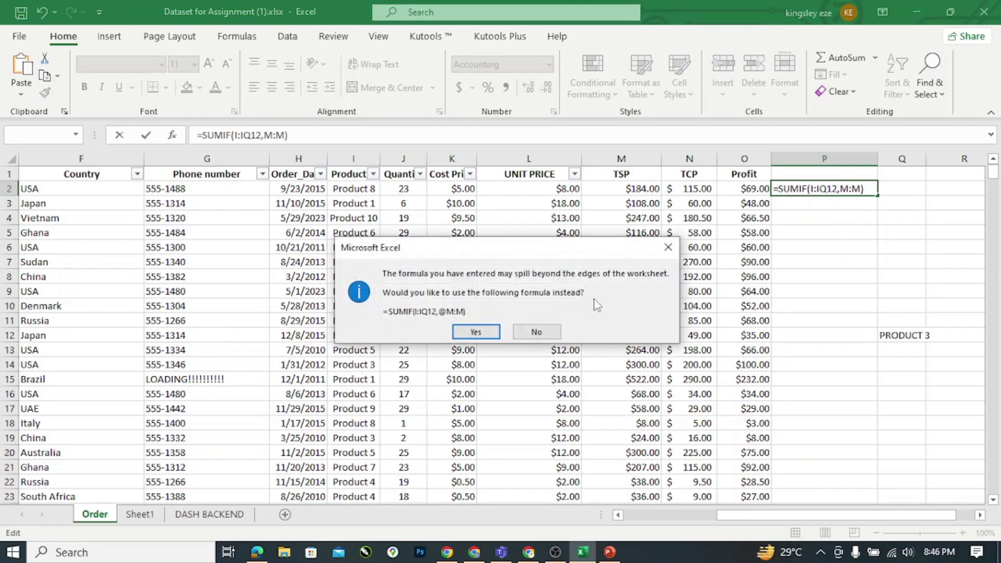
click(668, 247)
click(806, 188)
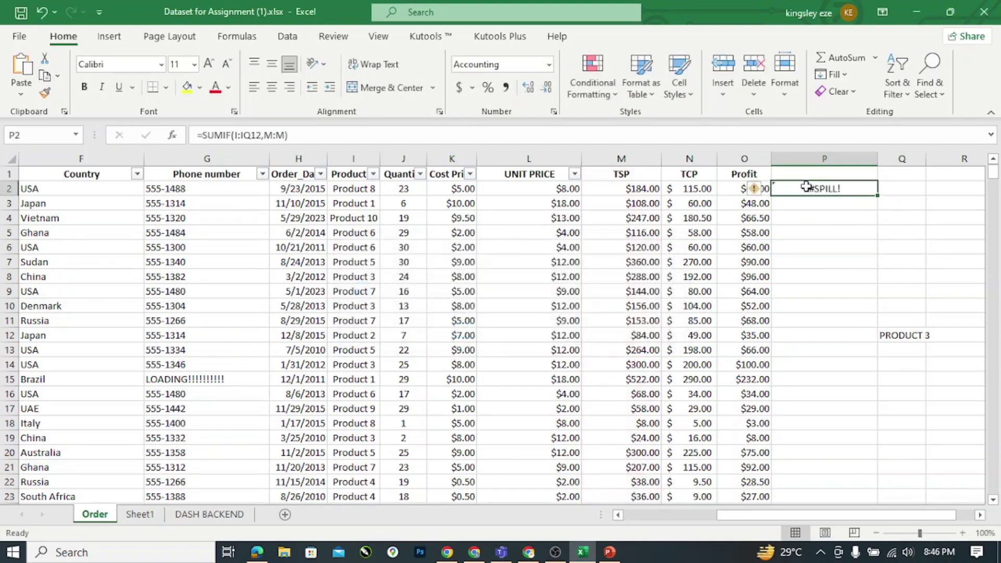
Clear the faulty formula in cell P2 and start a new SUMIF formula there.
key(Delete)
text(=)
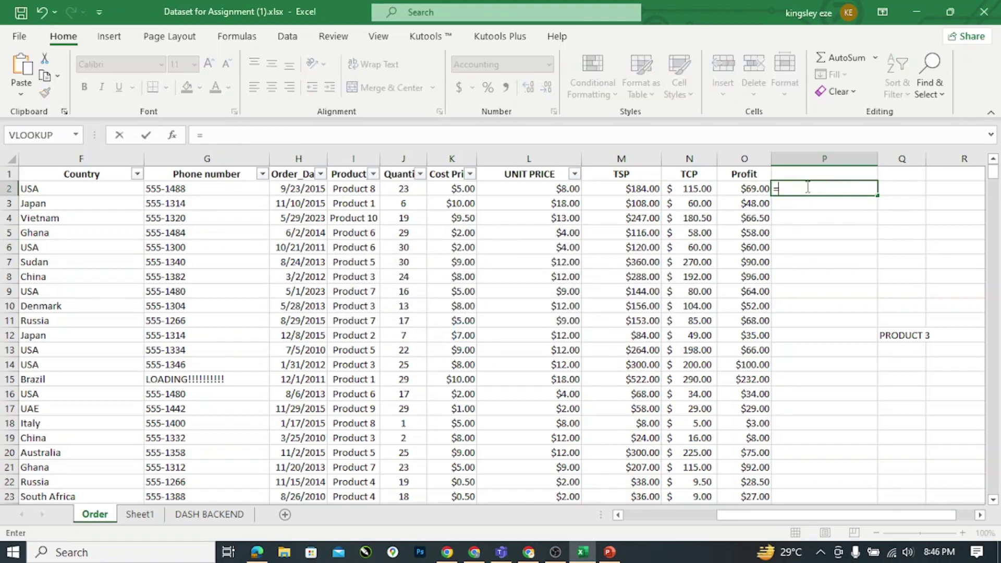
text(C)
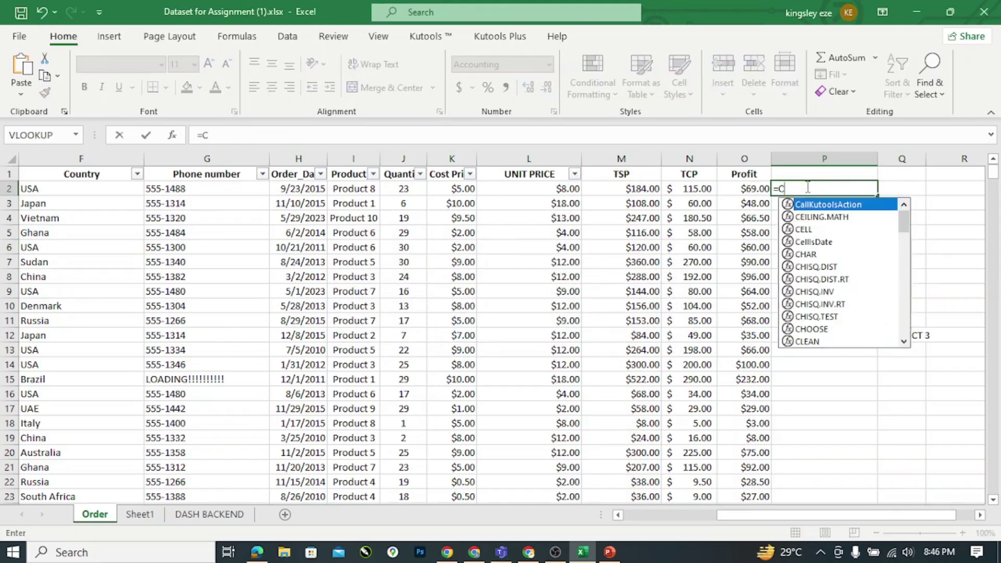
key(BackSpace)
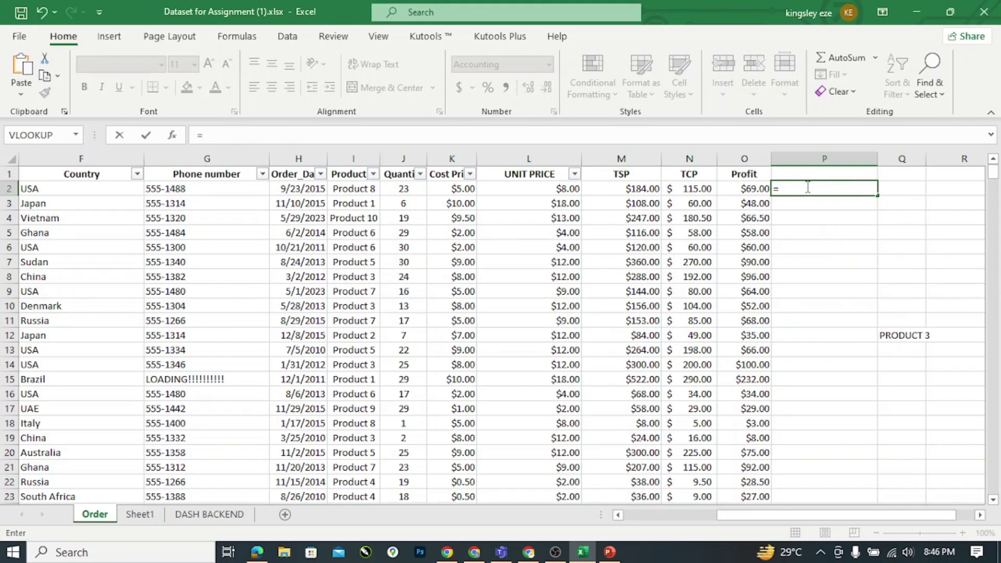
text(SUM)
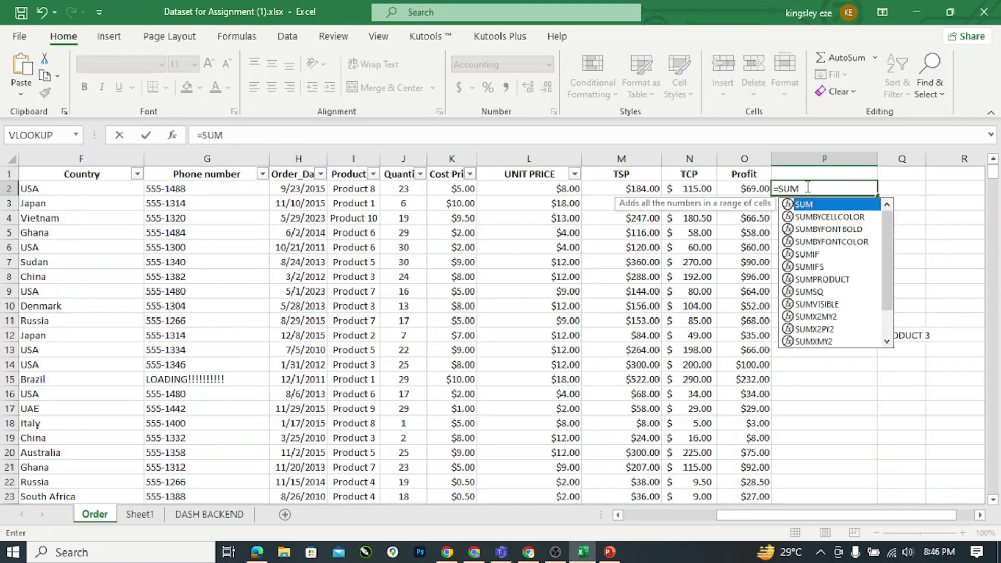
text(I)
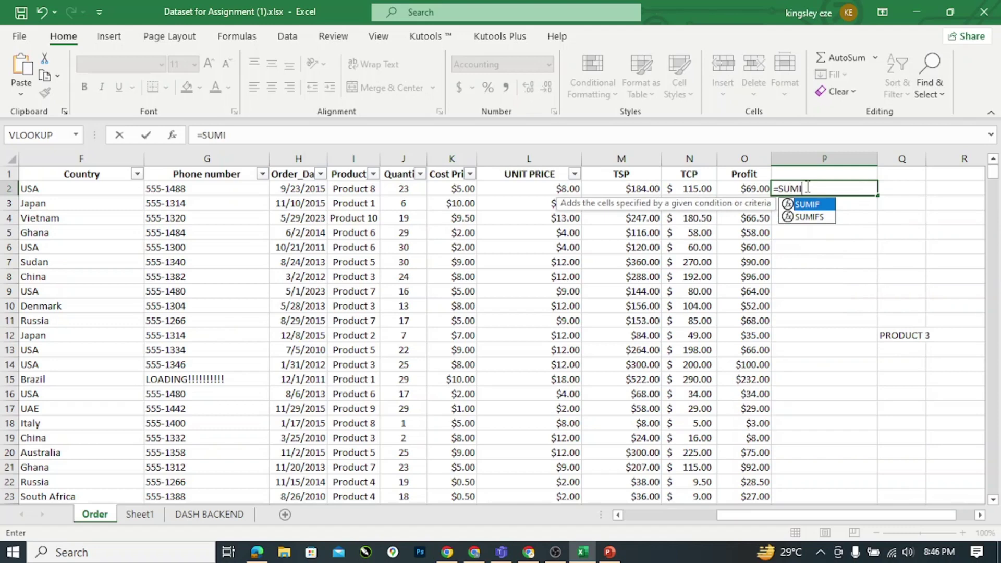
key(Tab)
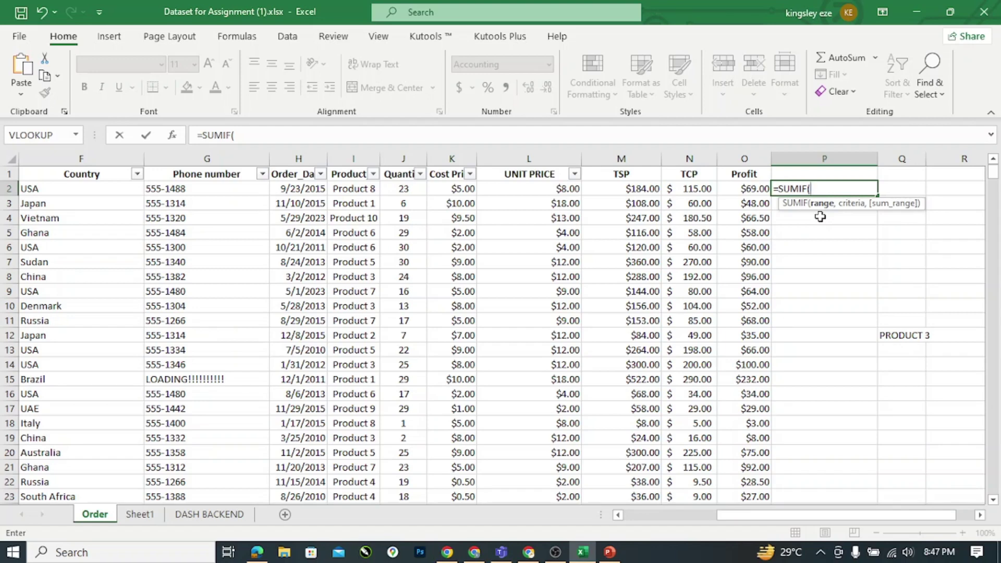
click(406, 157)
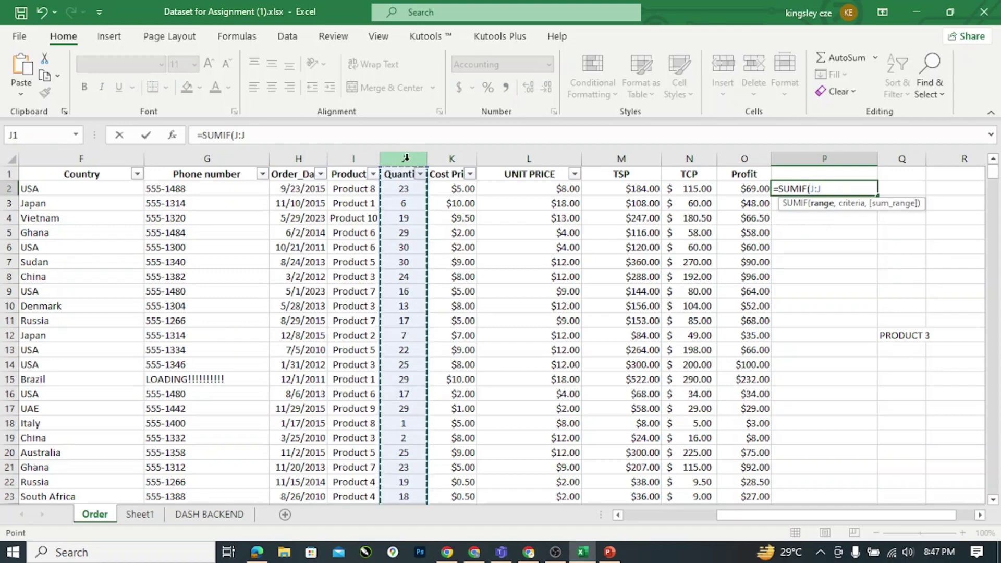
text(,)
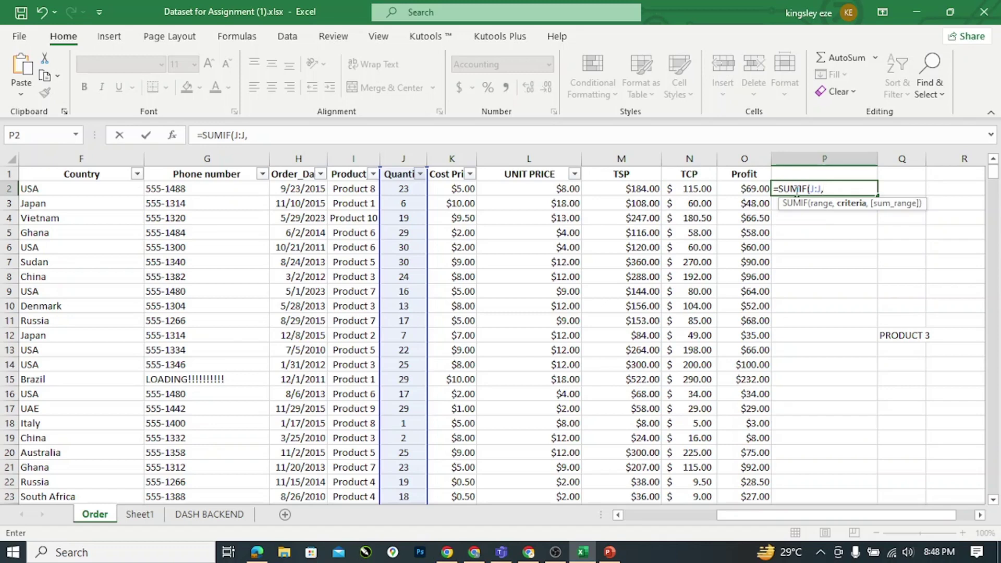
key(BackSpace)
key(BackSpace)
key(BackSpace)
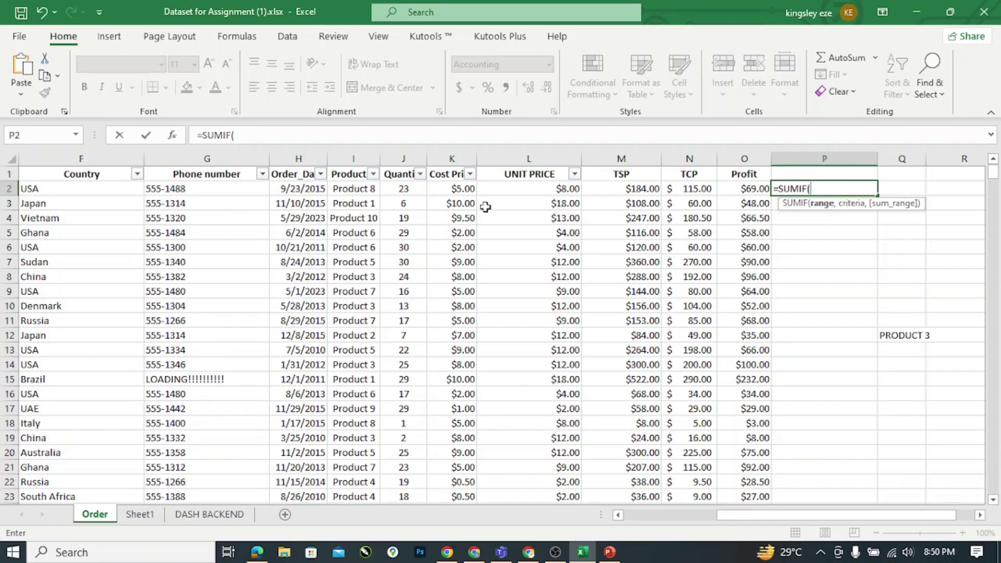
Complete P2's formula as =SUMIF(L:L,8), using the UNIT PRICE column as the range and 8 as the criterion.
click(531, 156)
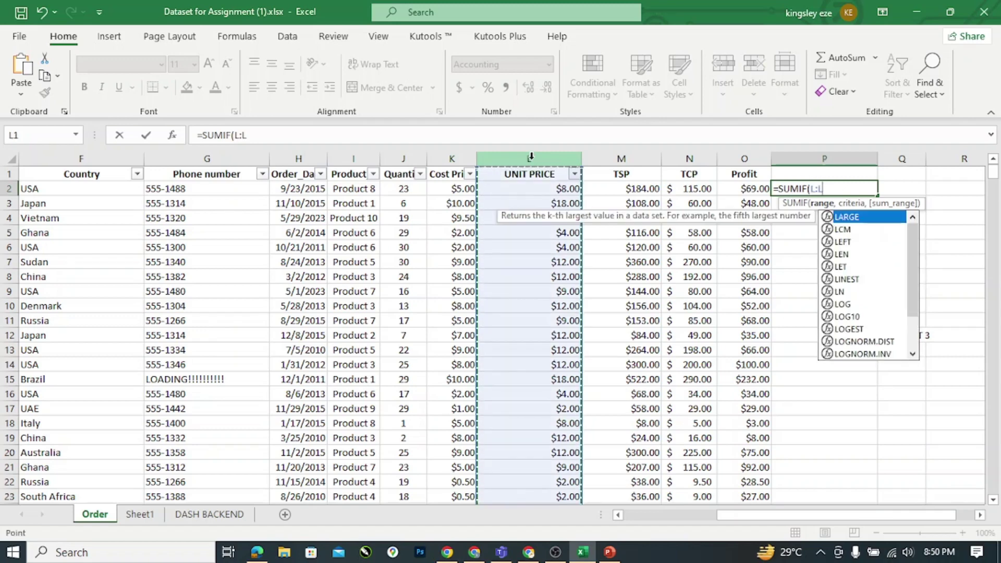
text(,)
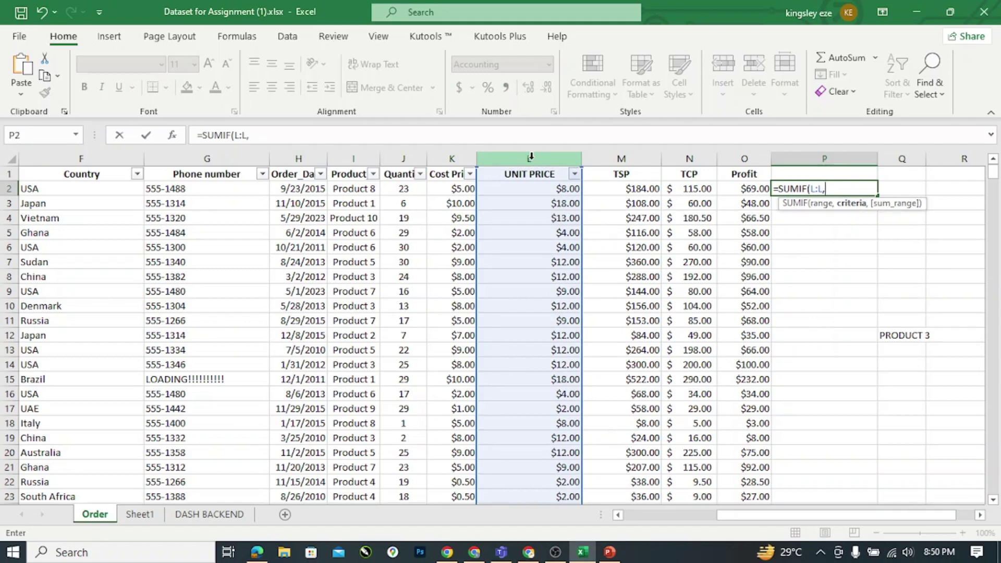
text(8)
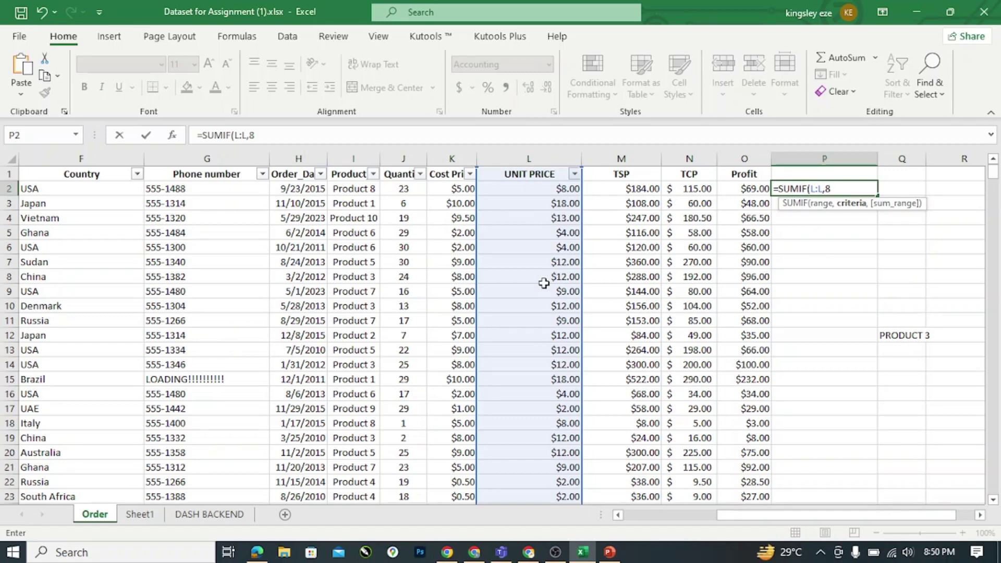
text())
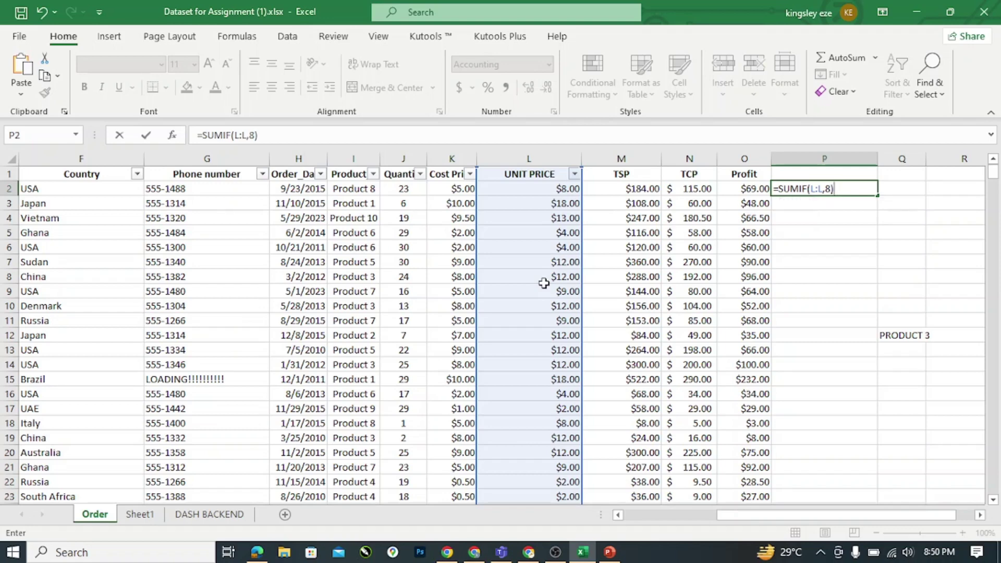
key(Return)
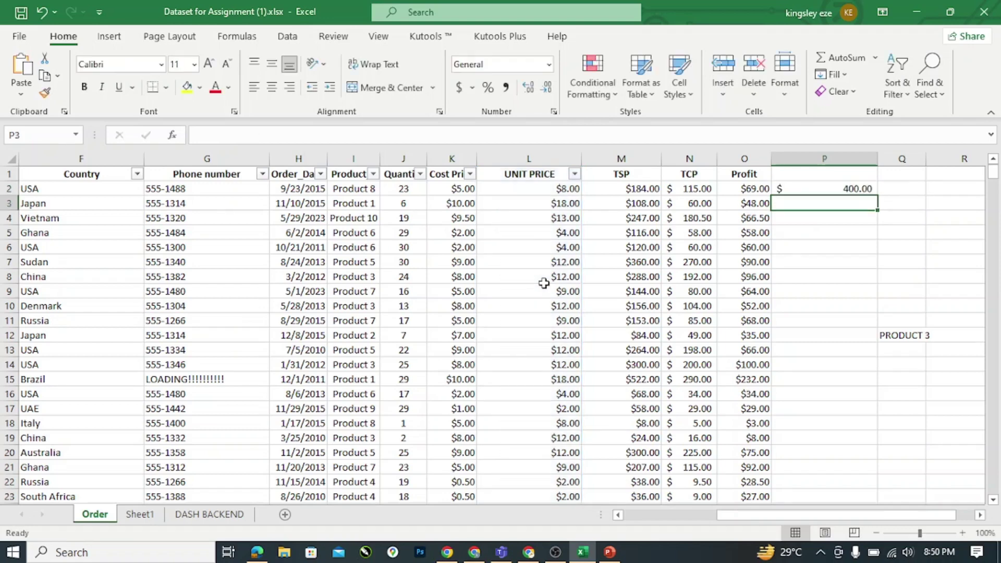
Change the criterion in P2's SUMIF formula to 12, keeping the UNIT PRICE column as its range.
click(796, 184)
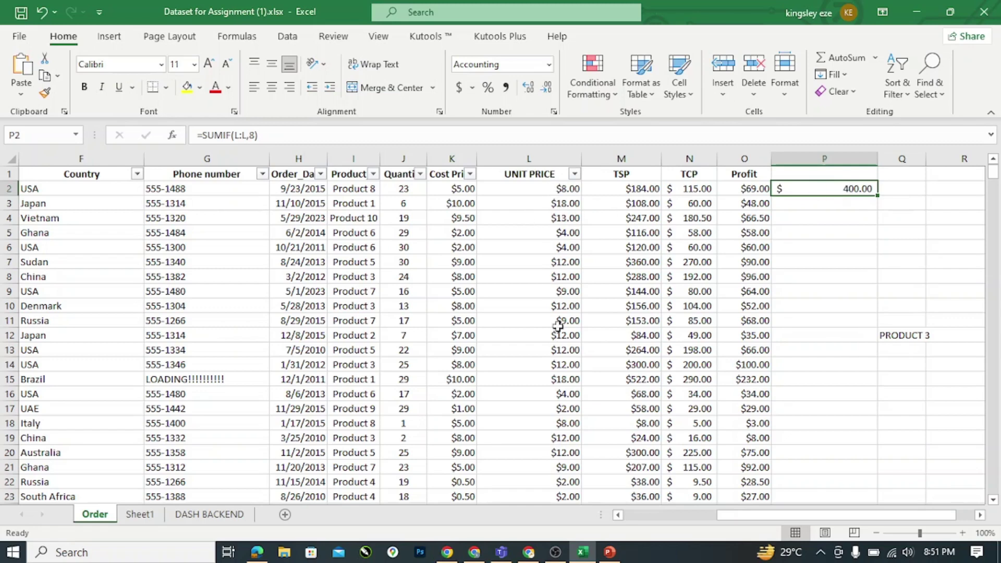
double_click(836, 189)
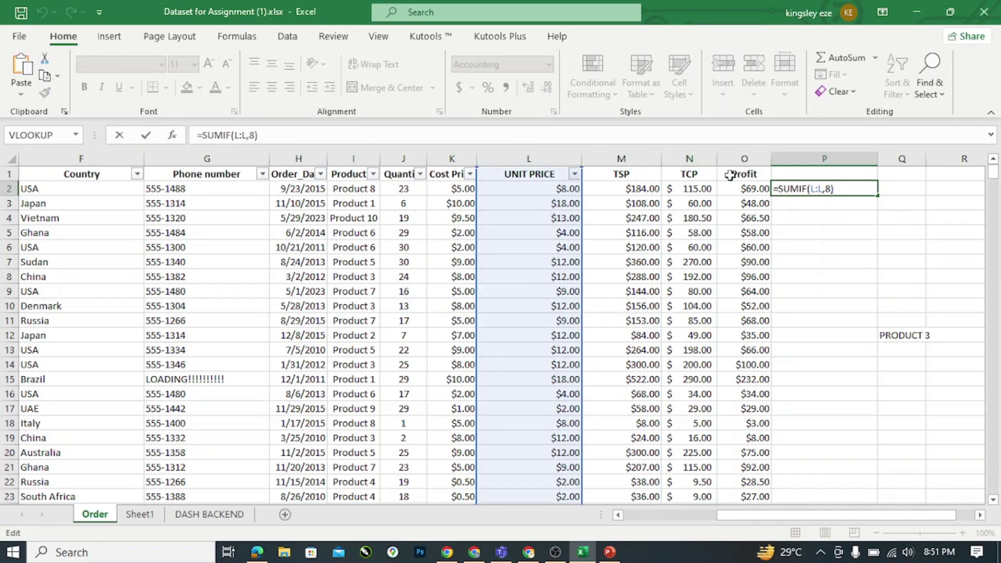
double_click(816, 192)
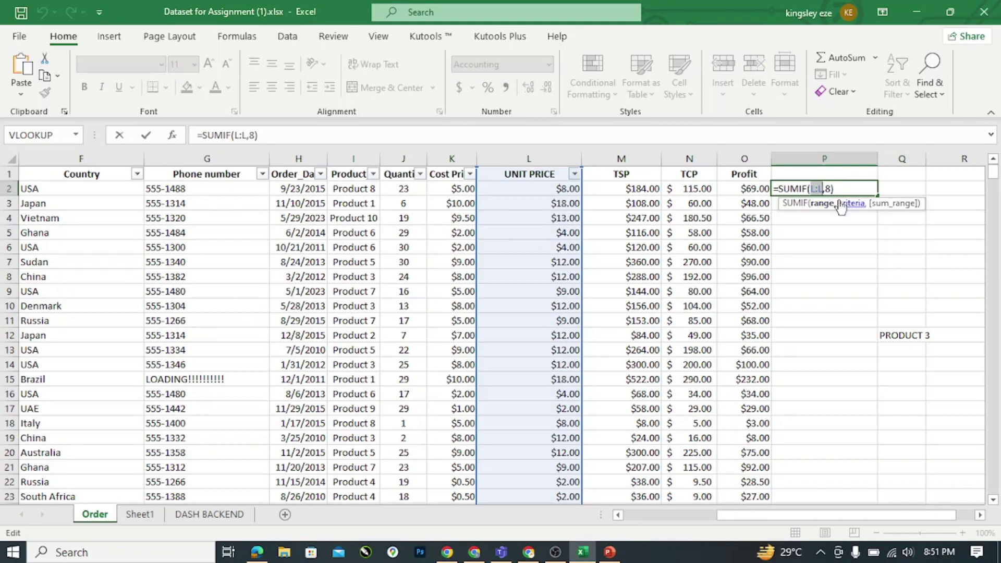
click(831, 188)
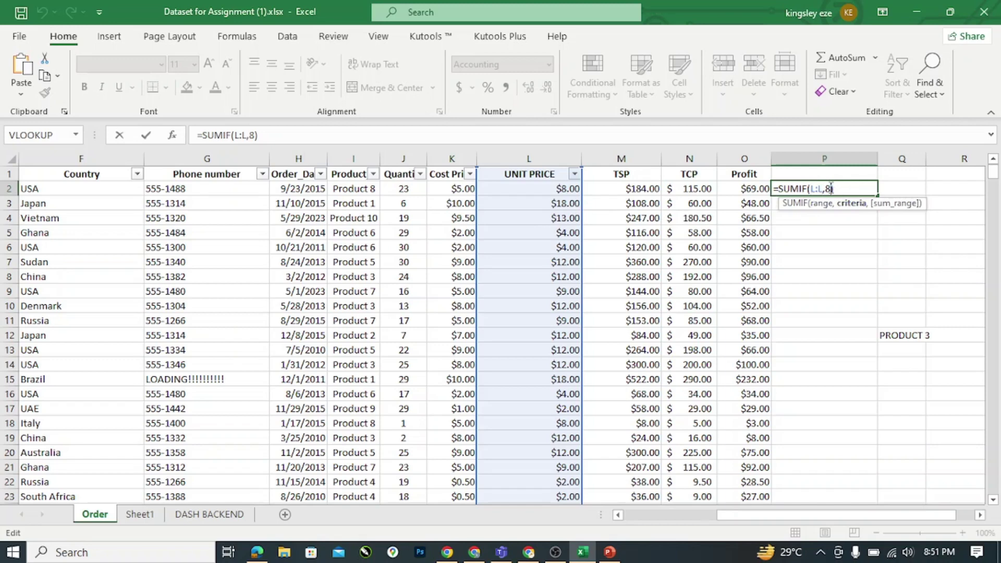
key(BackSpace)
text(12)
key(Return)
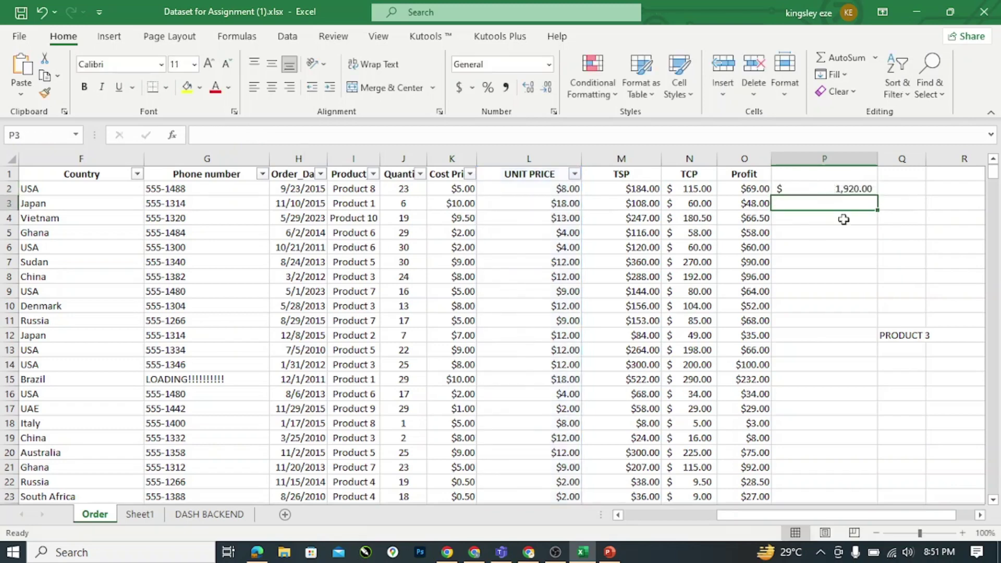
Edit P2's formula to =SUMIF(J:J,30), using the Quantity column as the range and 30 as the criterion.
click(831, 189)
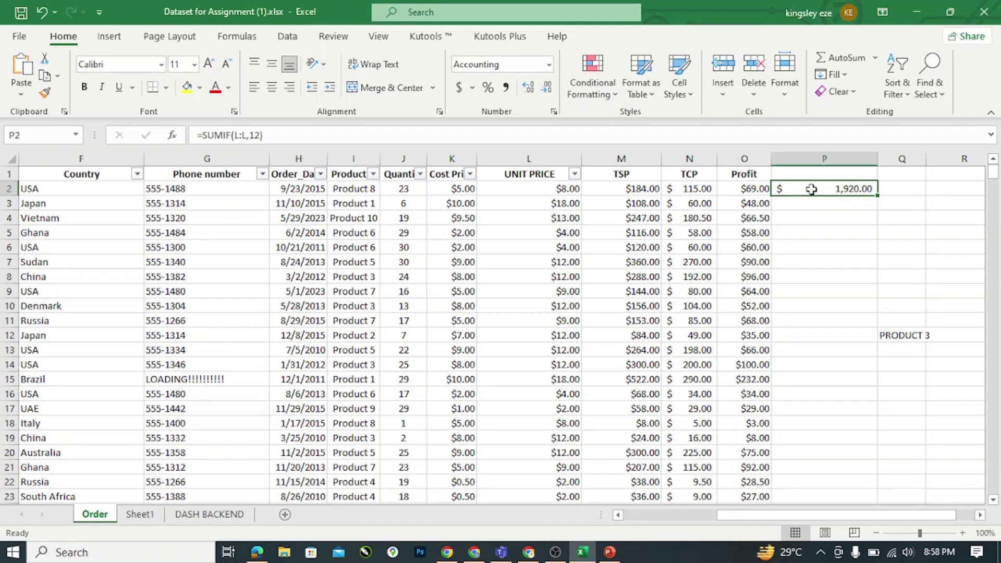
double_click(811, 188)
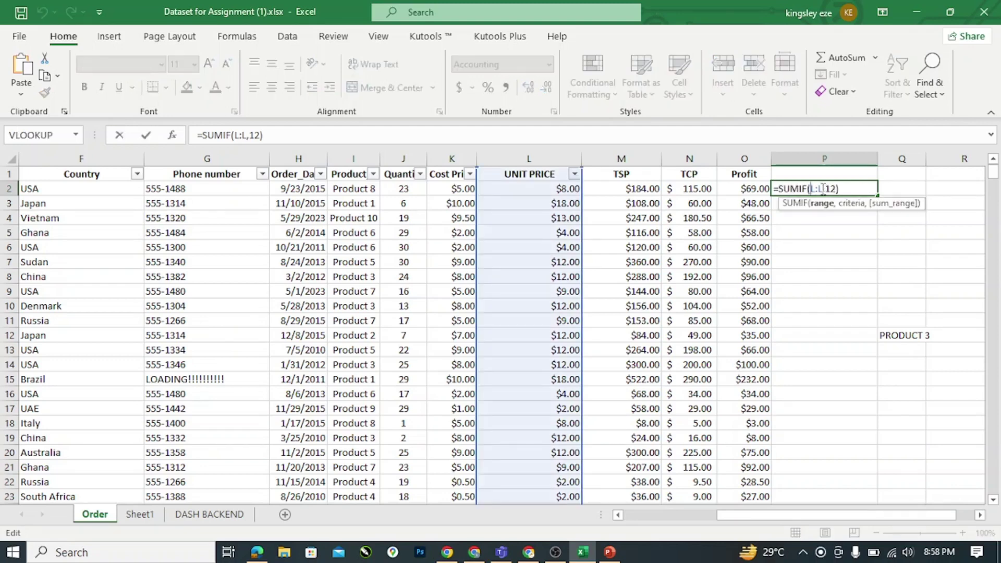
key(BackSpace)
key(BackSpace)
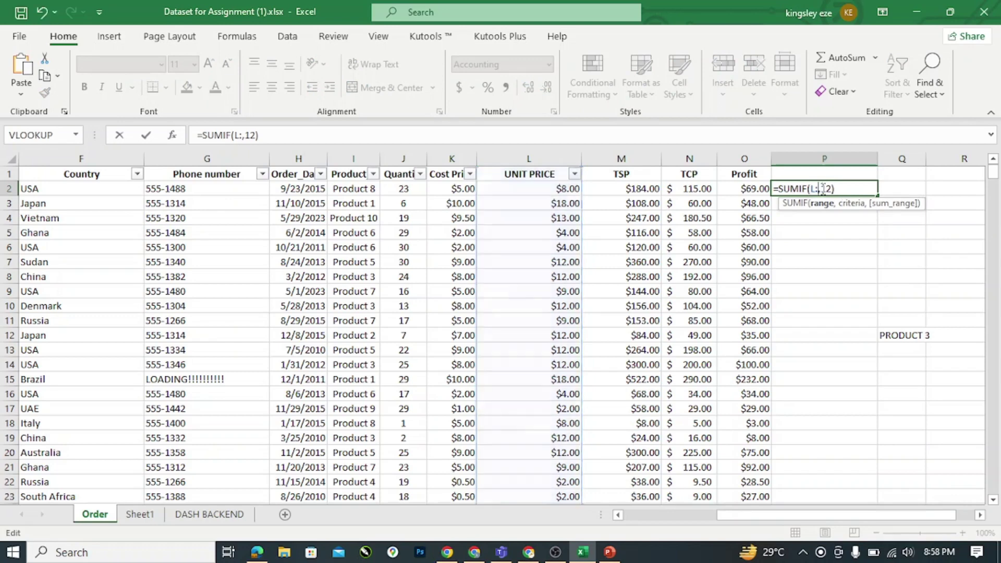
key(BackSpace)
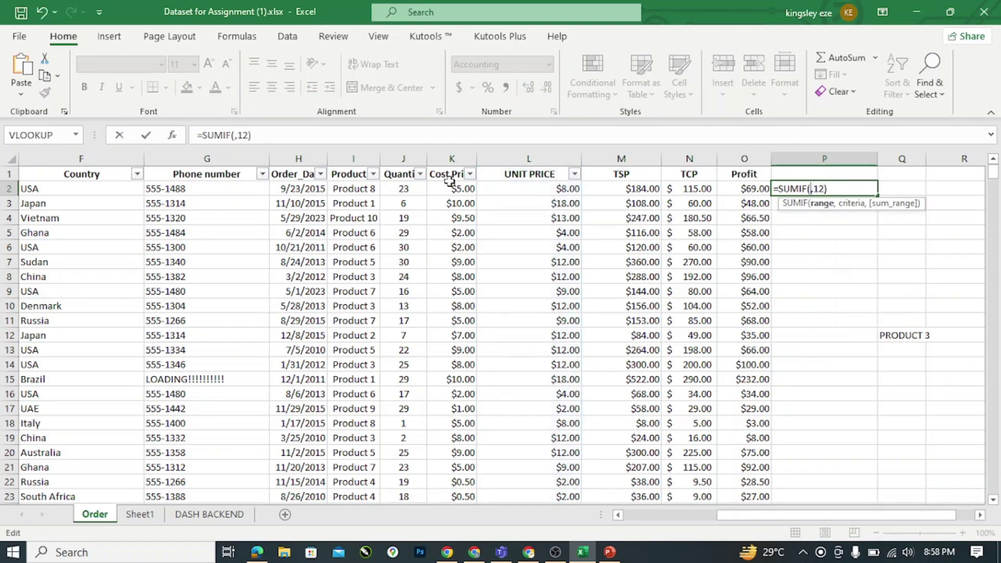
click(402, 152)
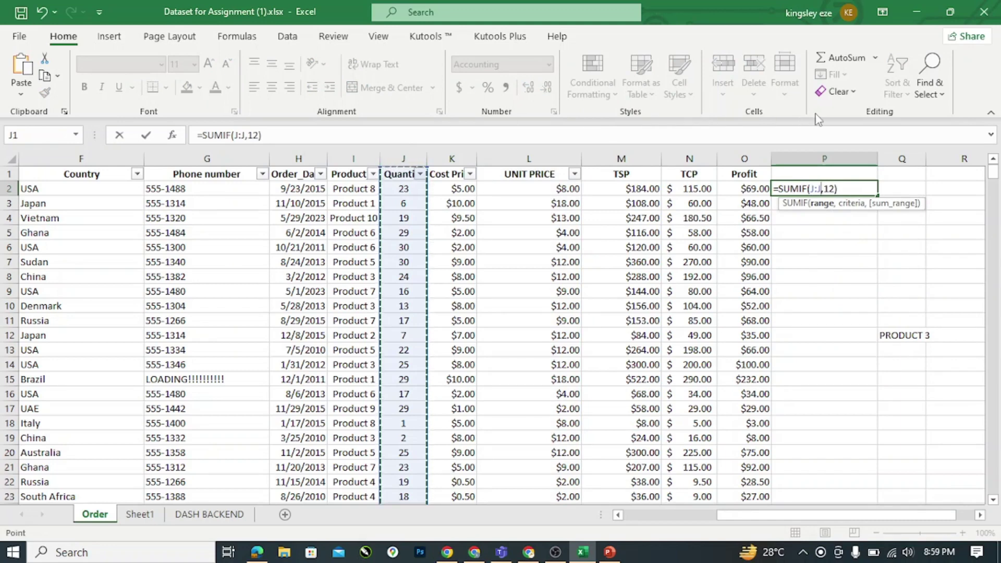
click(835, 189)
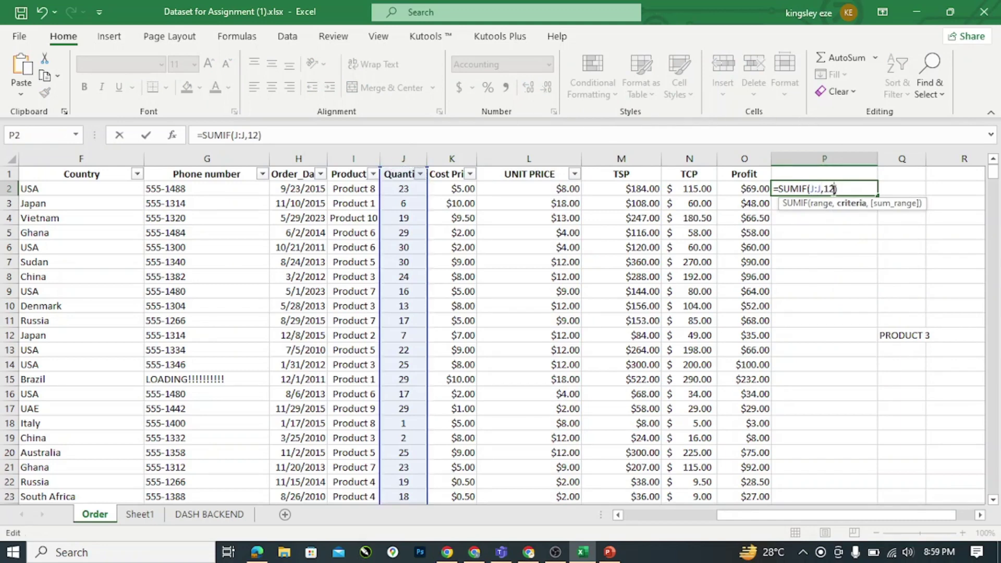
key(BackSpace)
key(BackSpace)
text(30)
key(Return)
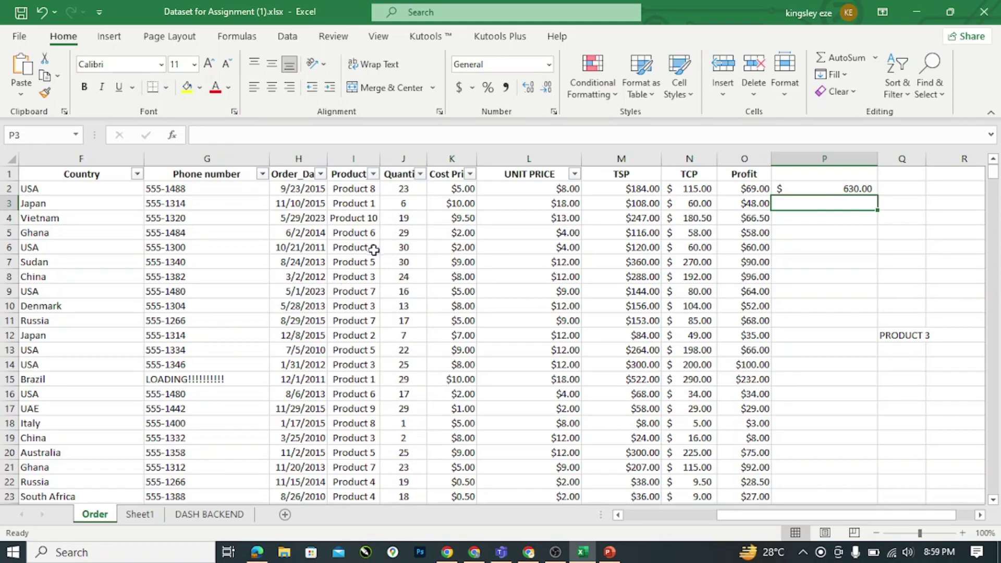
Clear the SUMIF formula from cell P2 and the COUNTIF formula from cell P4.
click(821, 188)
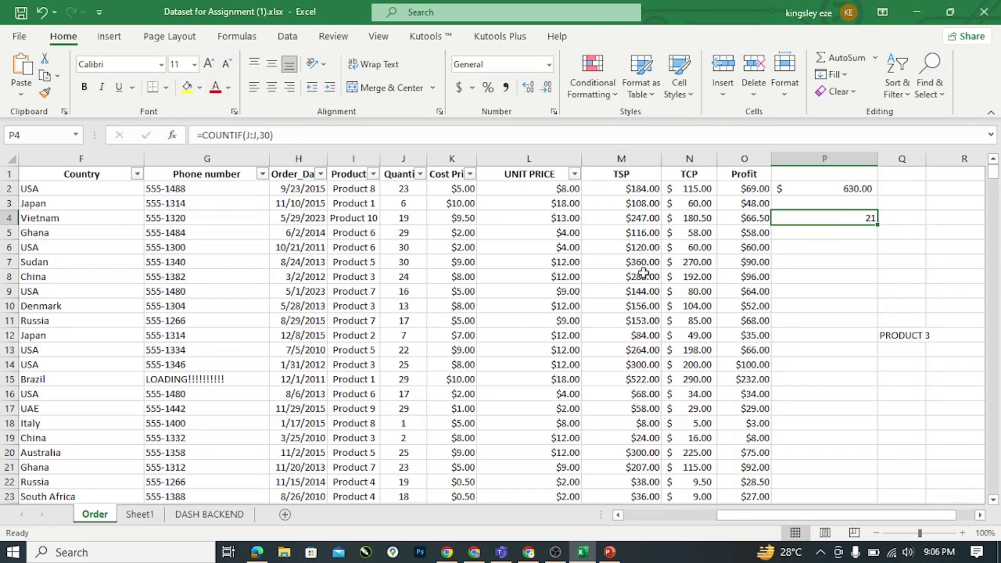
click(825, 192)
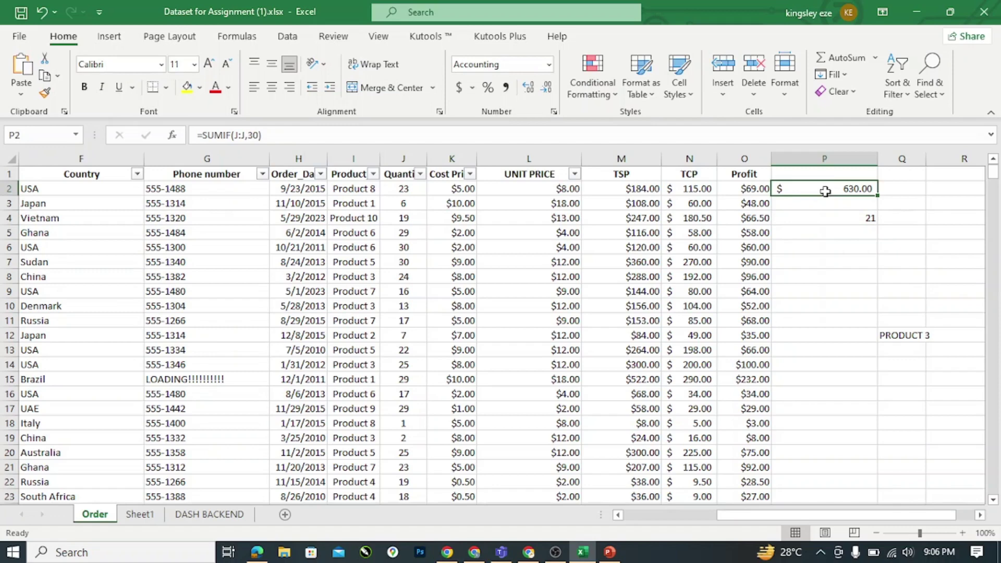
key(Delete)
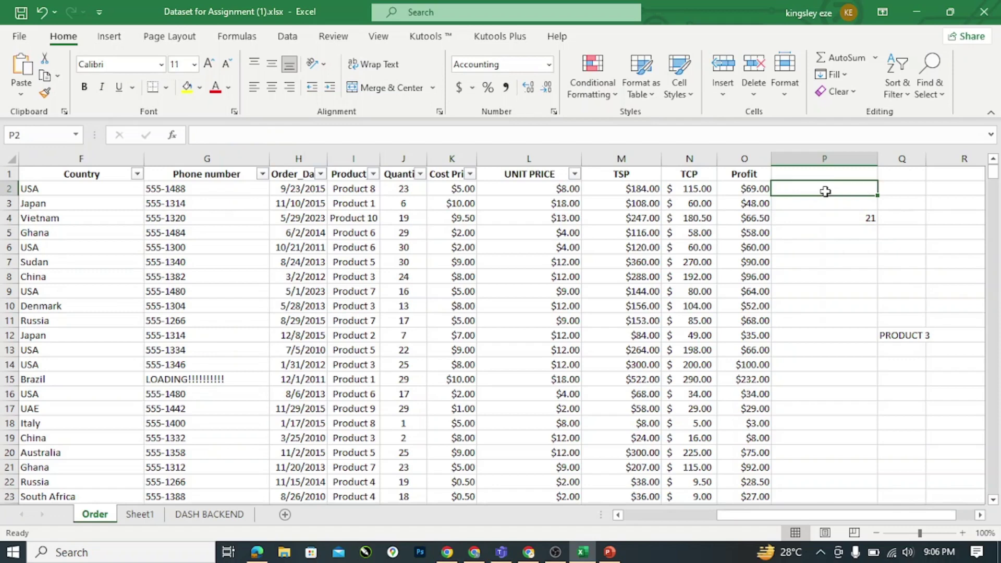
click(834, 218)
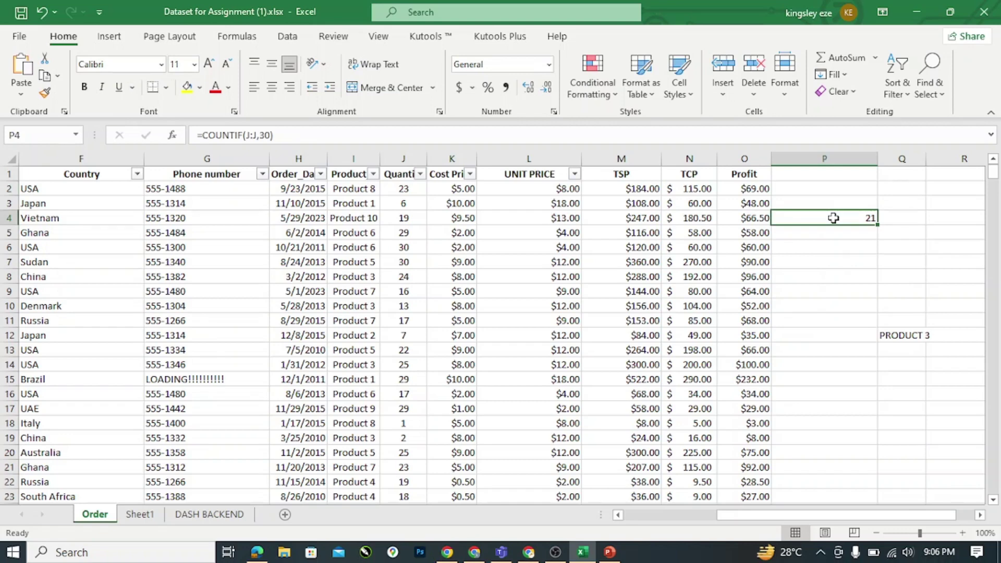
key(Delete)
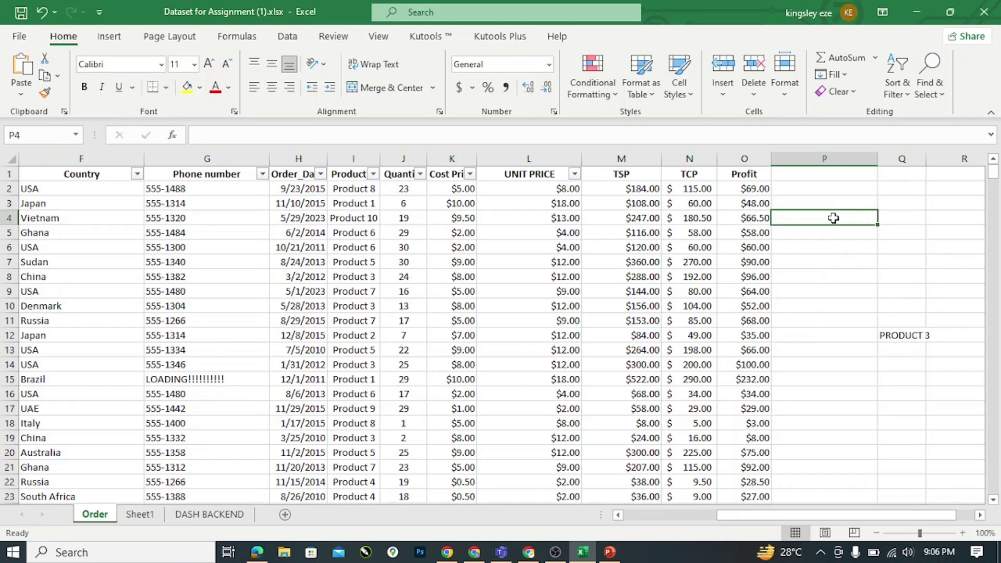
Select cell P2, check the function list in the Data Analytics syllabus PDF in Edge, and return to the Excel workbook.
click(819, 186)
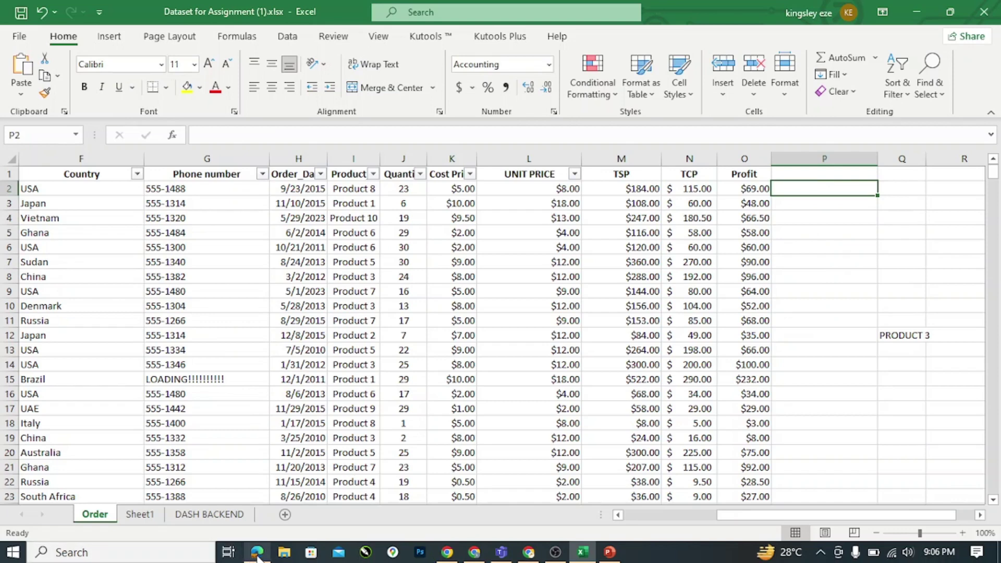
mouse_move(258, 555)
click(259, 496)
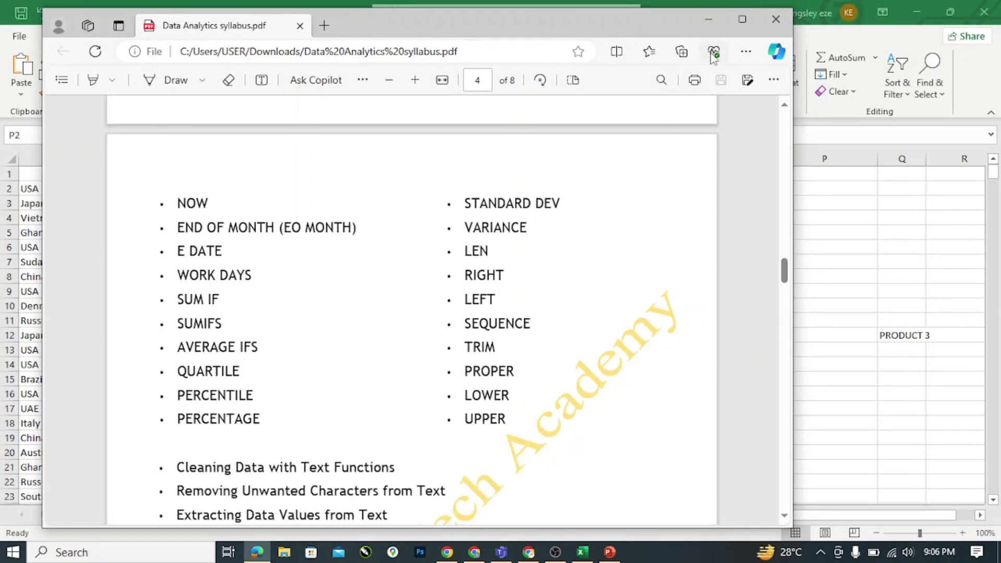
click(705, 21)
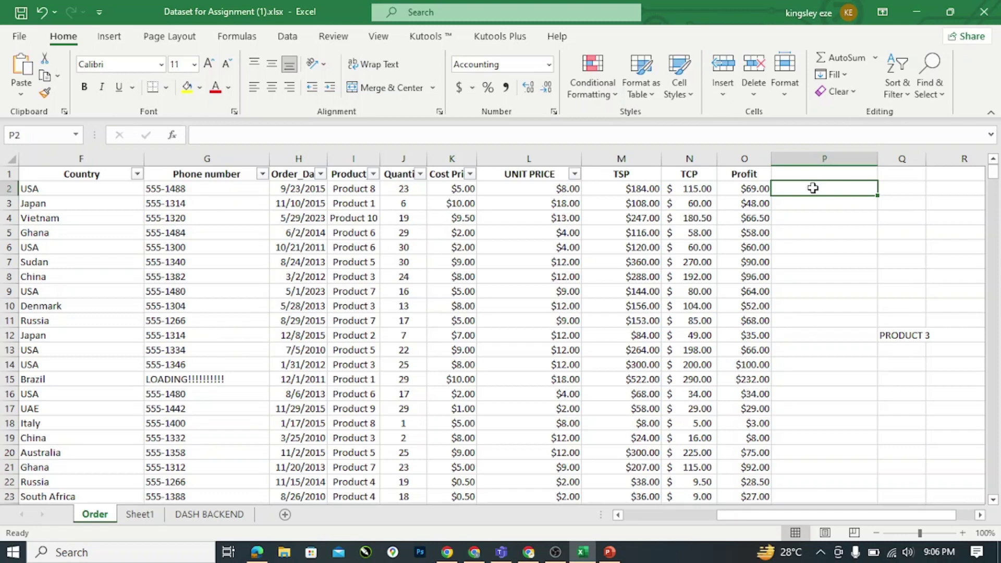
Start a SUMIFS formula in cell P2 of the Order sheet.
text(=S)
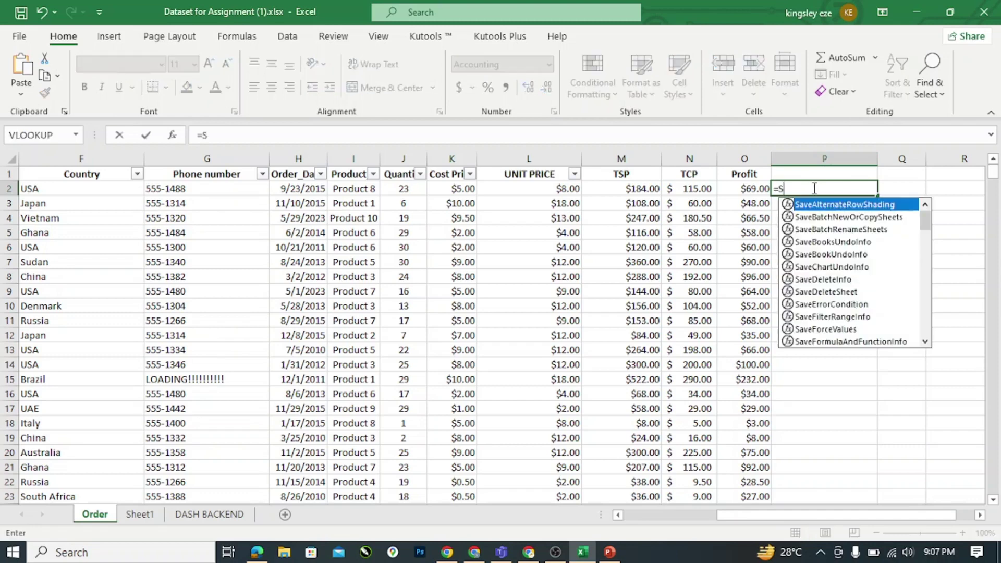
text(UM)
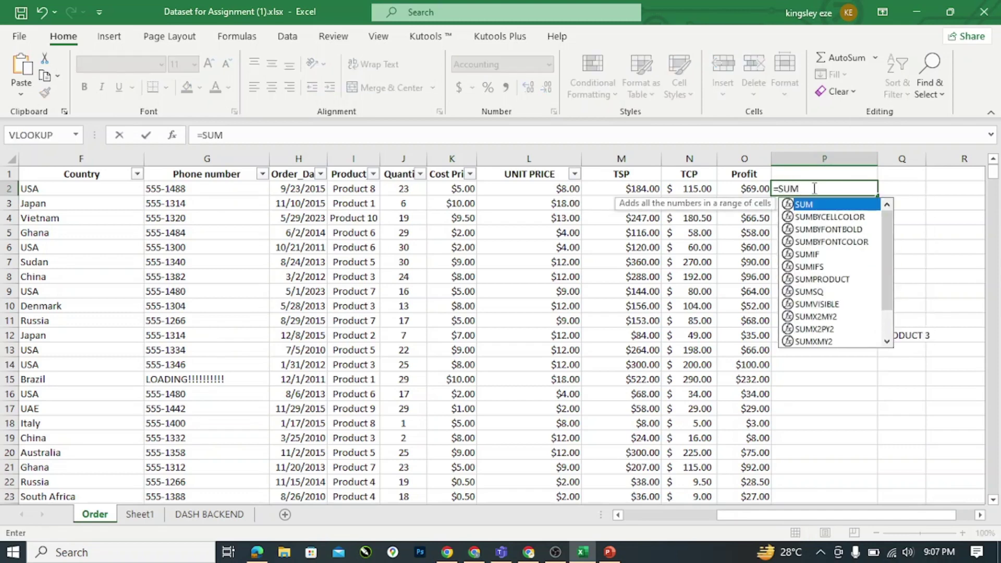
text(IF)
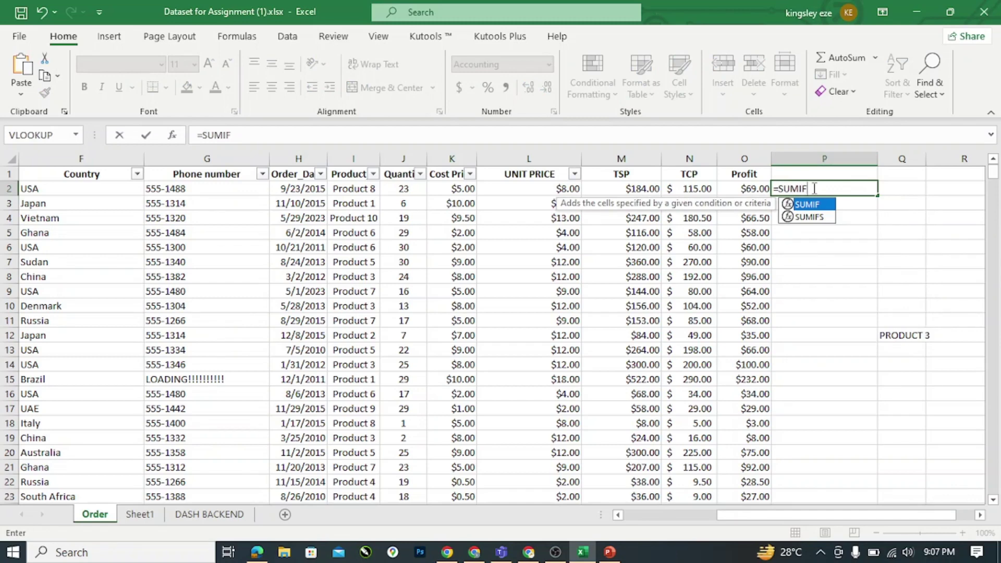
double_click(813, 217)
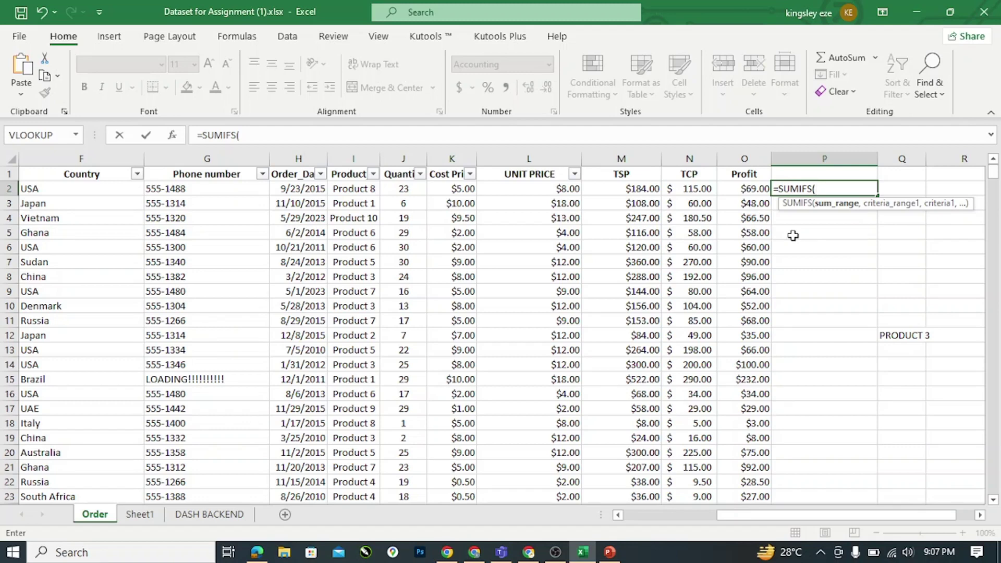
click(626, 156)
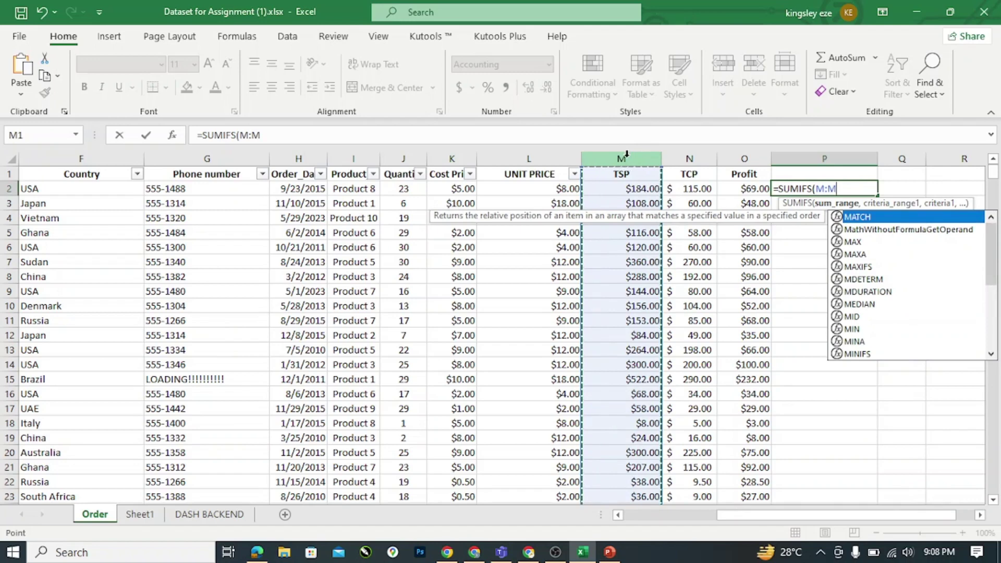
text(,)
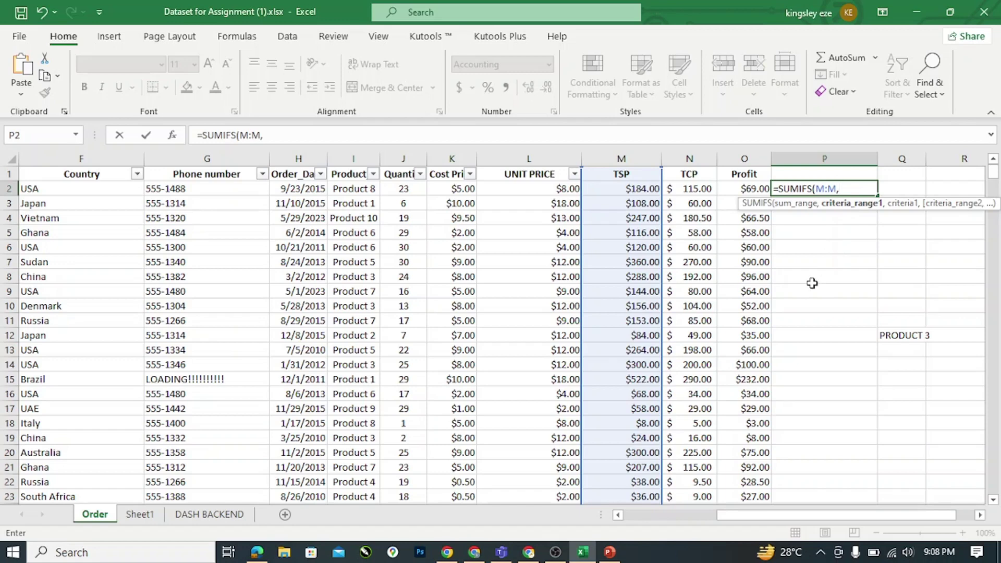
key(BackSpace)
key(BackSpace)
key(BackSpace)
key(BackSpace)
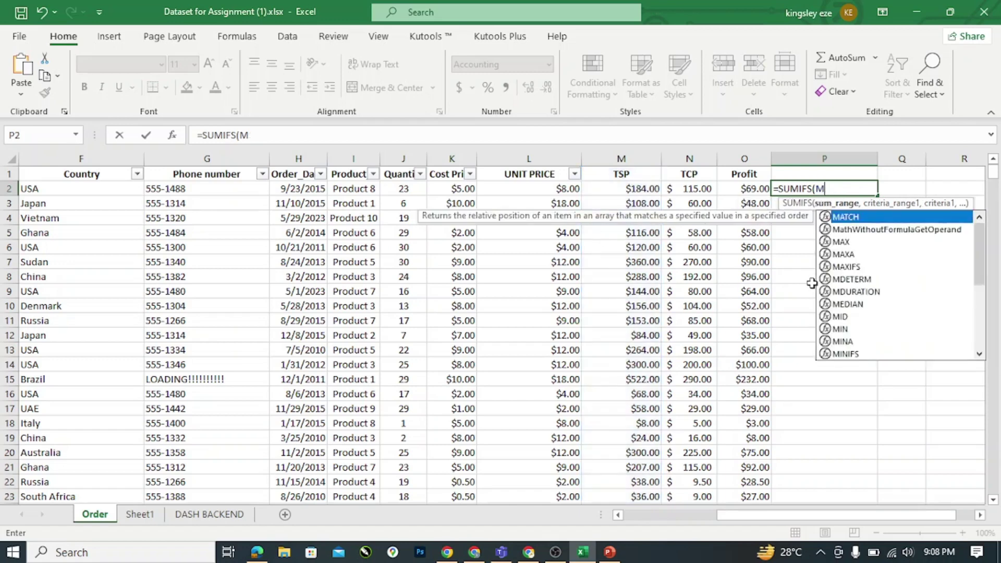
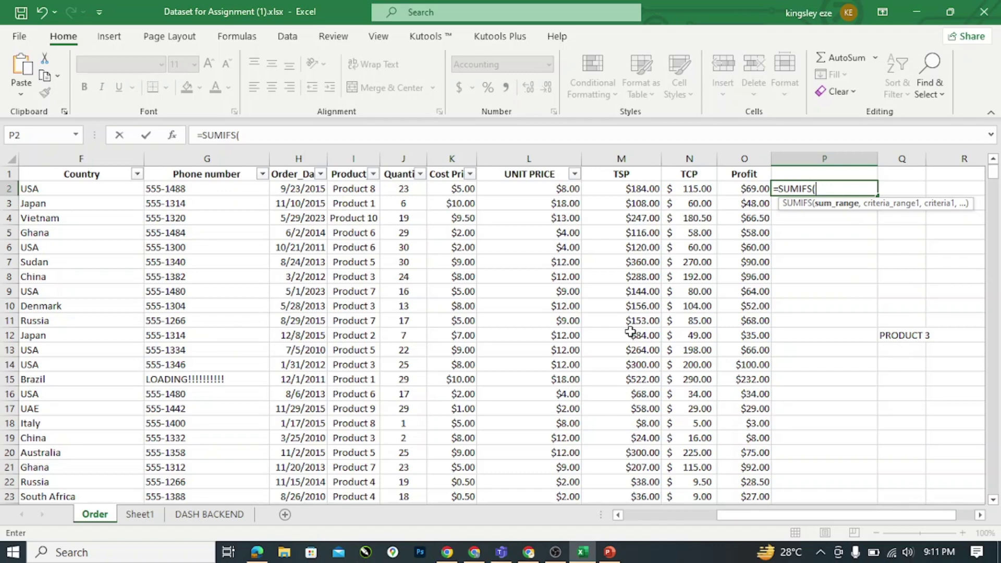
Complete P2's formula as =SUMIFS(M:M,I:I,Q12), summing the TSP column where the Product column matches cell Q12.
click(632, 158)
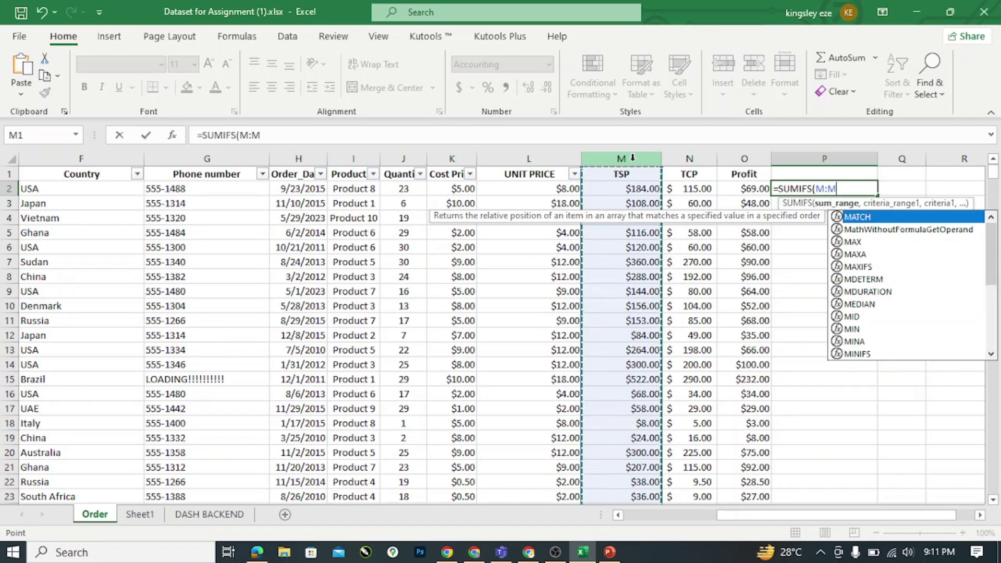
text(,)
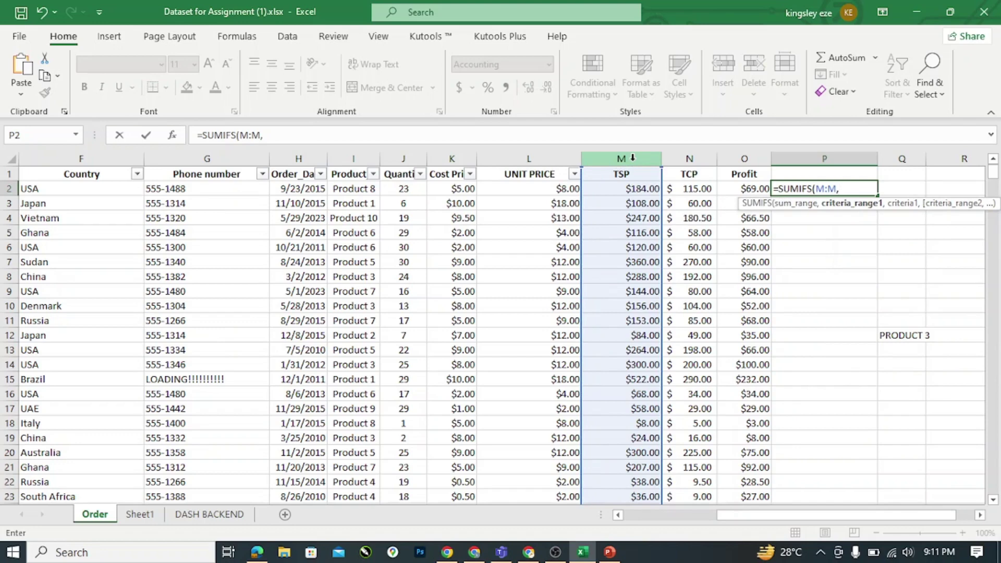
click(350, 155)
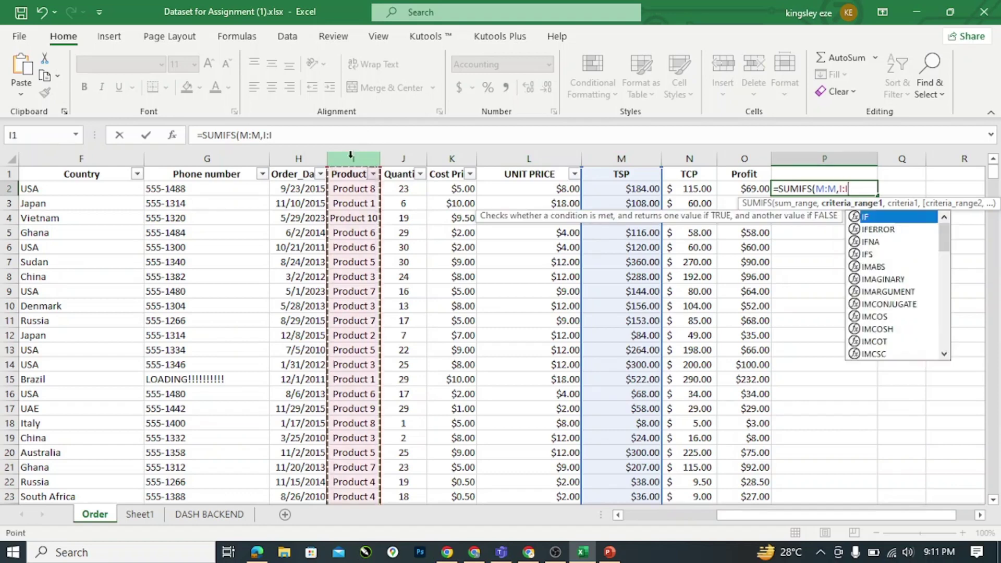
text(,)
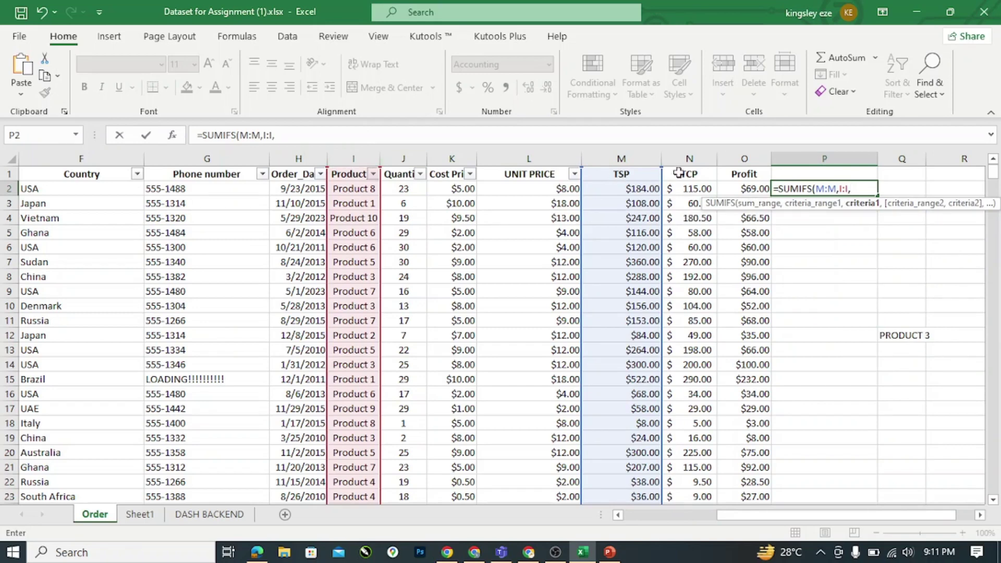
click(915, 338)
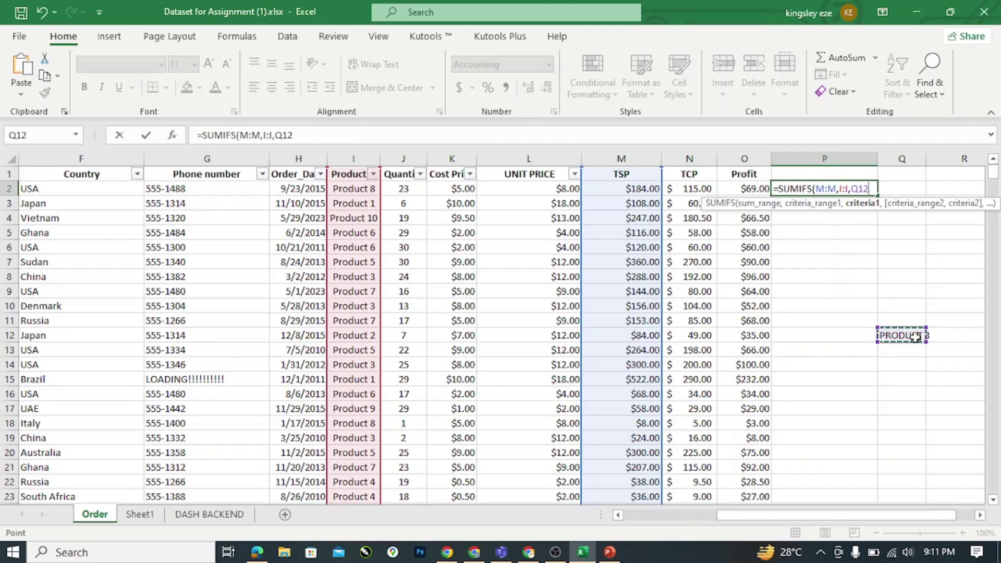
text())
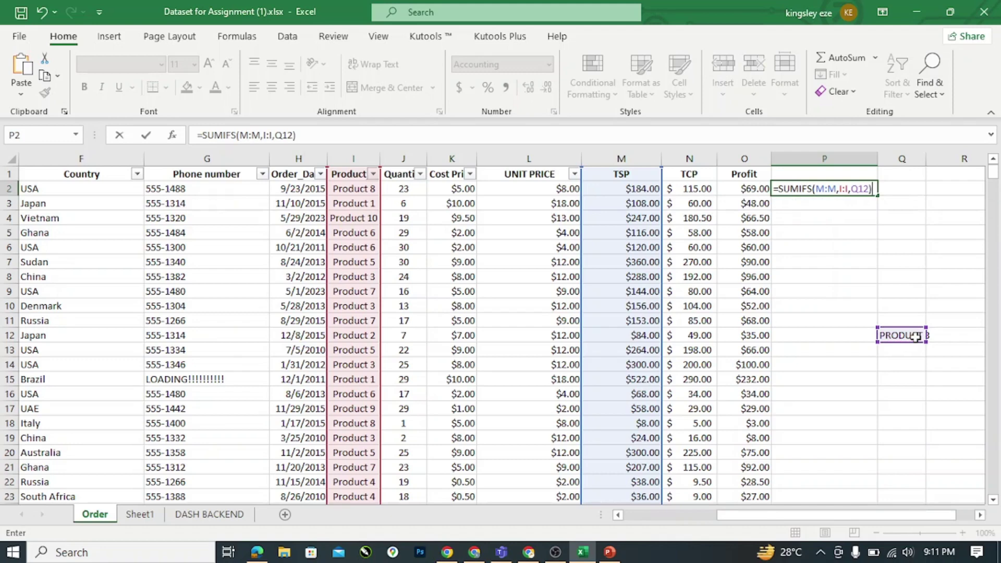
key(Return)
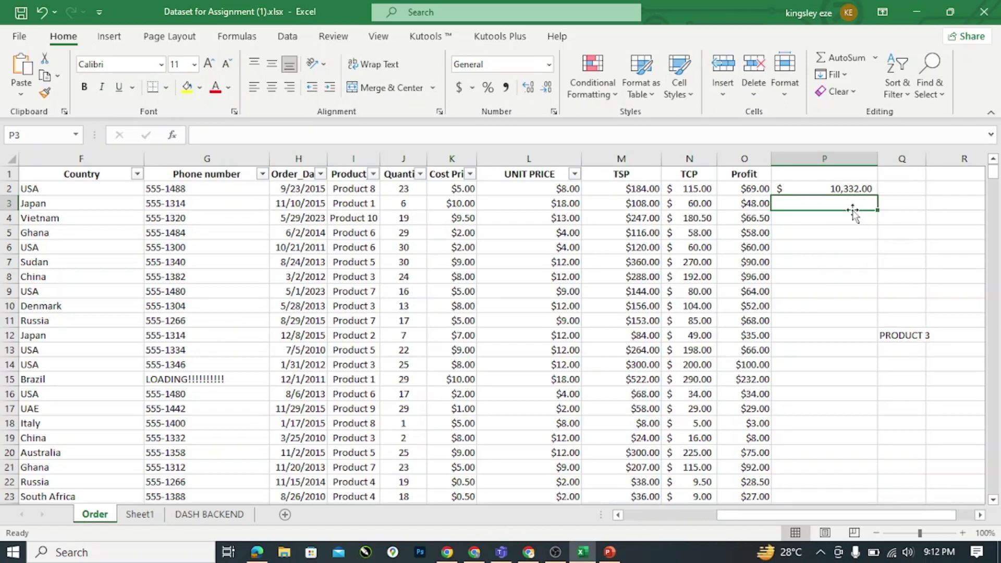
Extend P2's formula to =SUMIFS(M:M,I:I,Q12,F:F,"USA"), adding the Country column as the second criteria range.
double_click(843, 188)
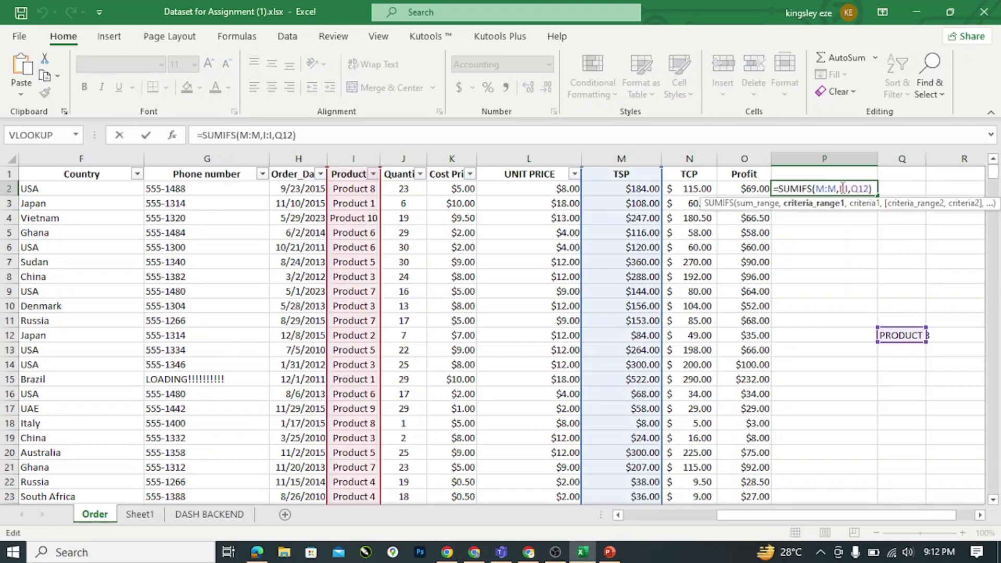
click(869, 190)
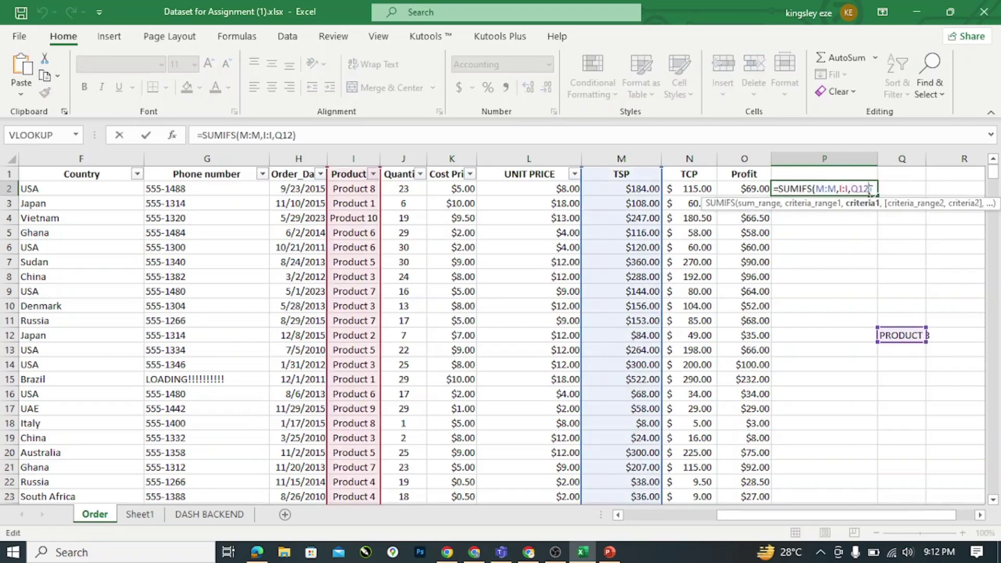
text(,)
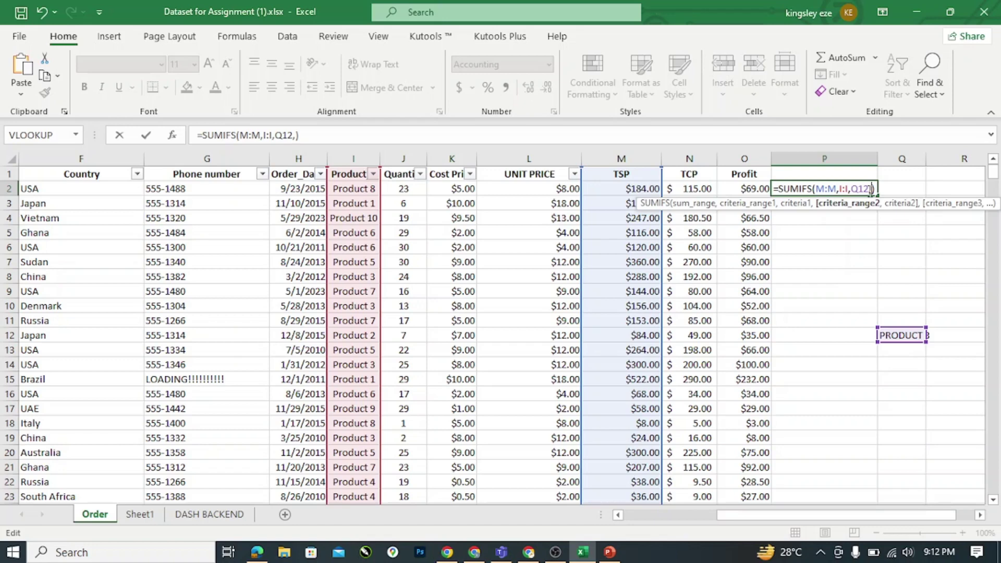
click(86, 155)
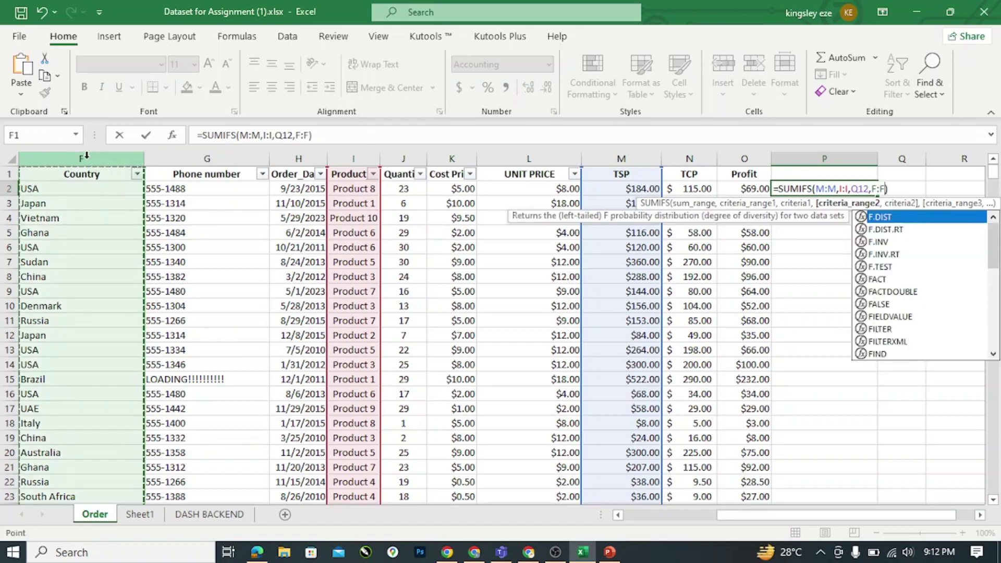
text(,)
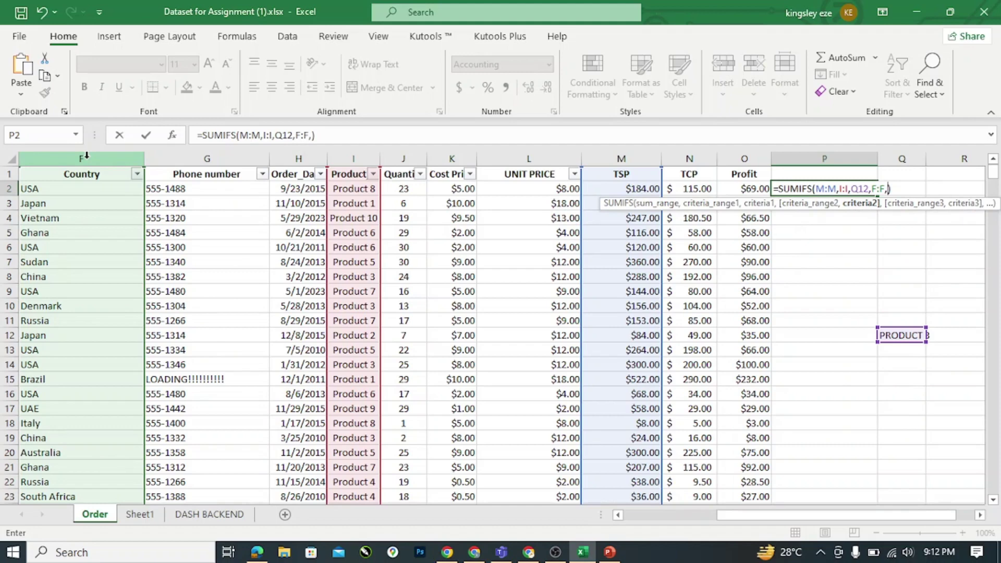
text("USA"))
key(Return)
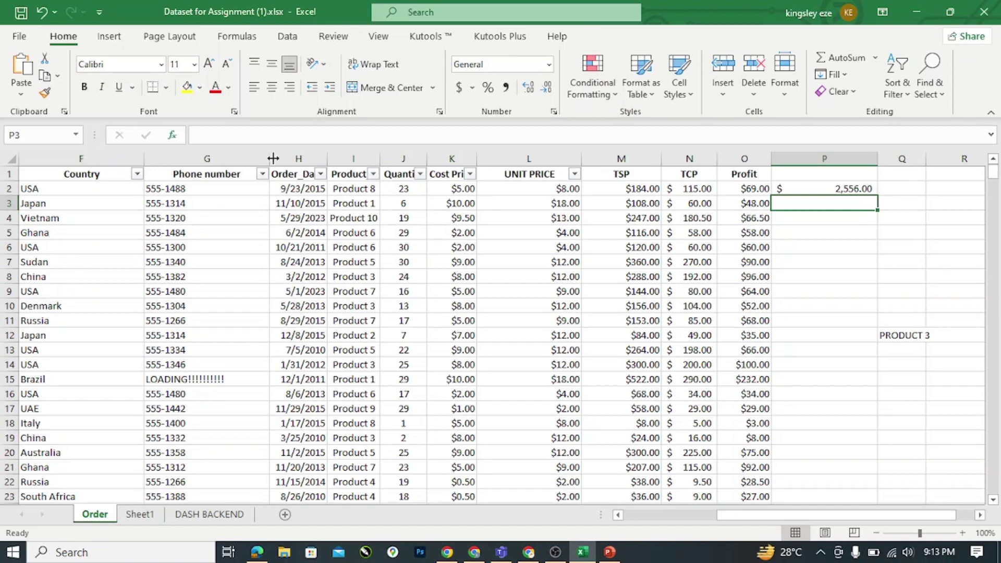
Erase the SUMIFS formula in P2, keeping only the equals sign.
double_click(835, 189)
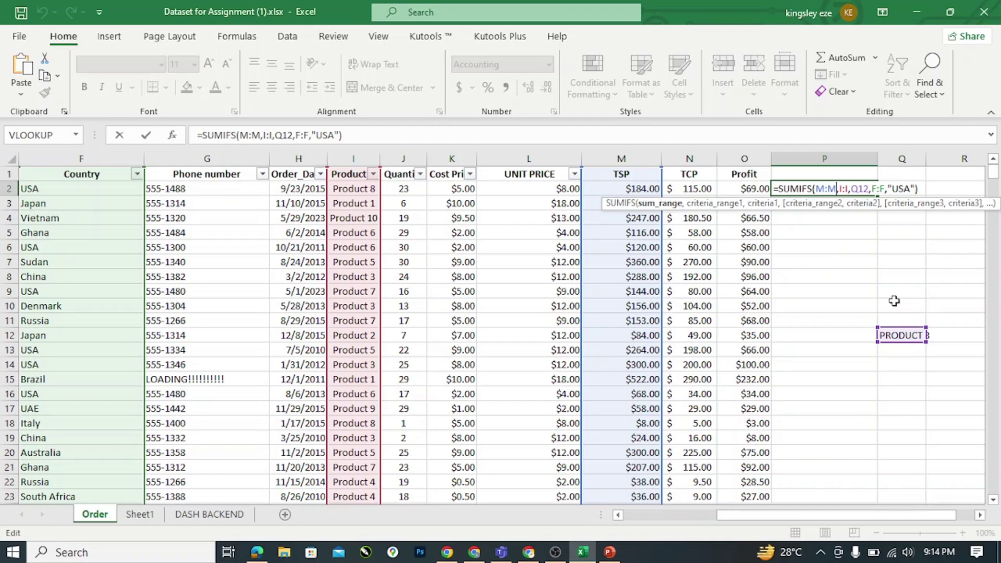
click(920, 189)
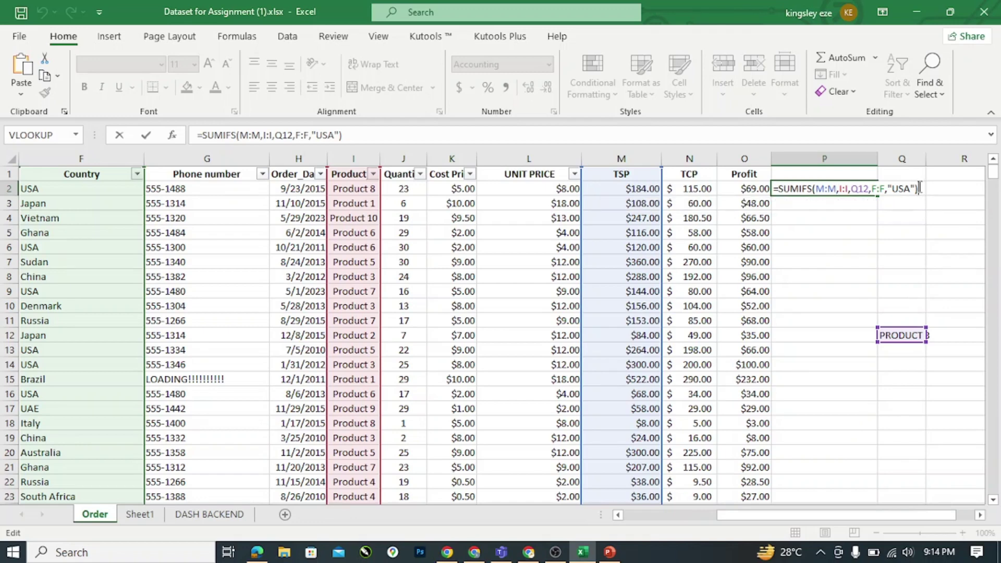
key(BackSpace)
key(BackSpace)
key(BackSpace)
key(BackSpace)
key(BackSpace)
key(BackSpace)
key(BackSpace)
key(BackSpace)
key(BackSpace)
key(BackSpace)
key(BackSpace)
key(BackSpace)
key(BackSpace)
key(BackSpace)
key(BackSpace)
key(BackSpace)
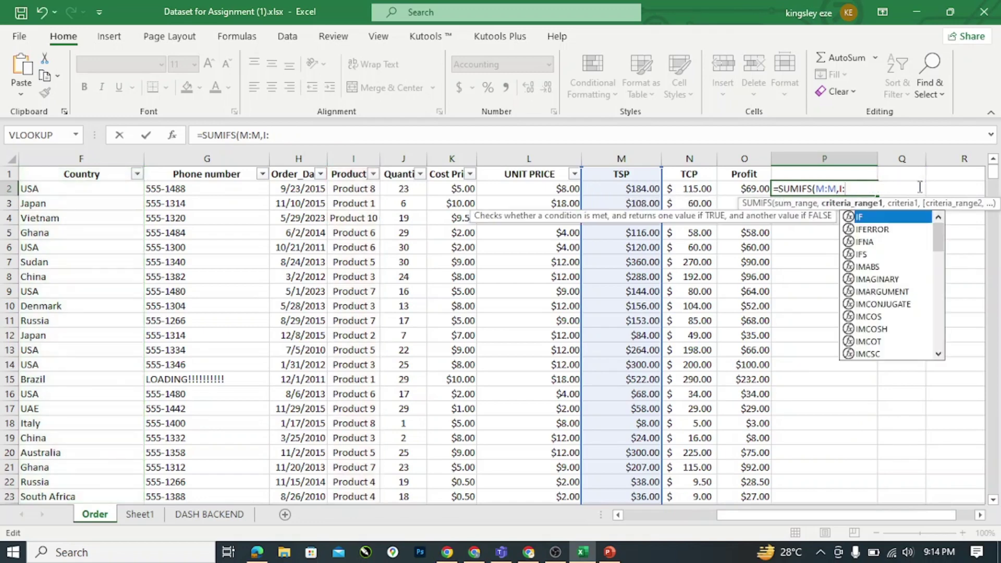
key(BackSpace)
key(BackSpace)
key(BackSpace)
key(BackSpace)
key(BackSpace)
key(BackSpace)
key(BackSpace)
key(BackSpace)
key(BackSpace)
key(BackSpace)
key(BackSpace)
key(BackSpace)
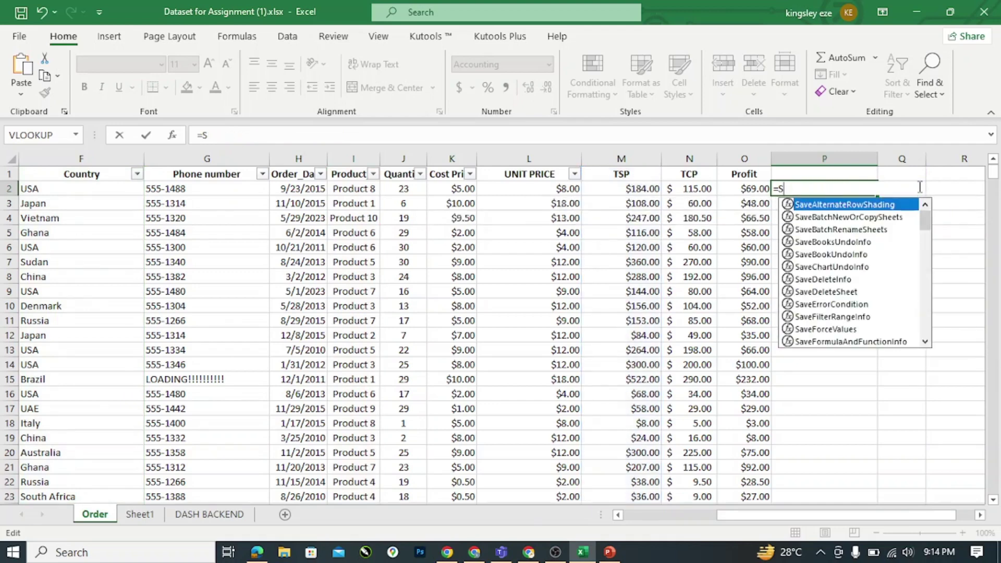
key(BackSpace)
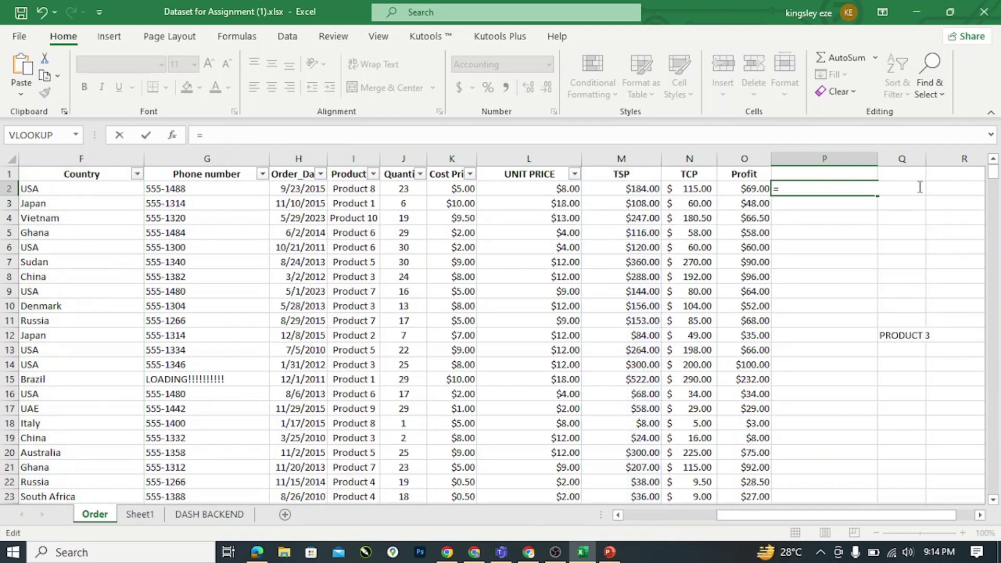
Start a new SUMIFS formula in P2 with the TSP column (M:M) as the sum range.
text(S)
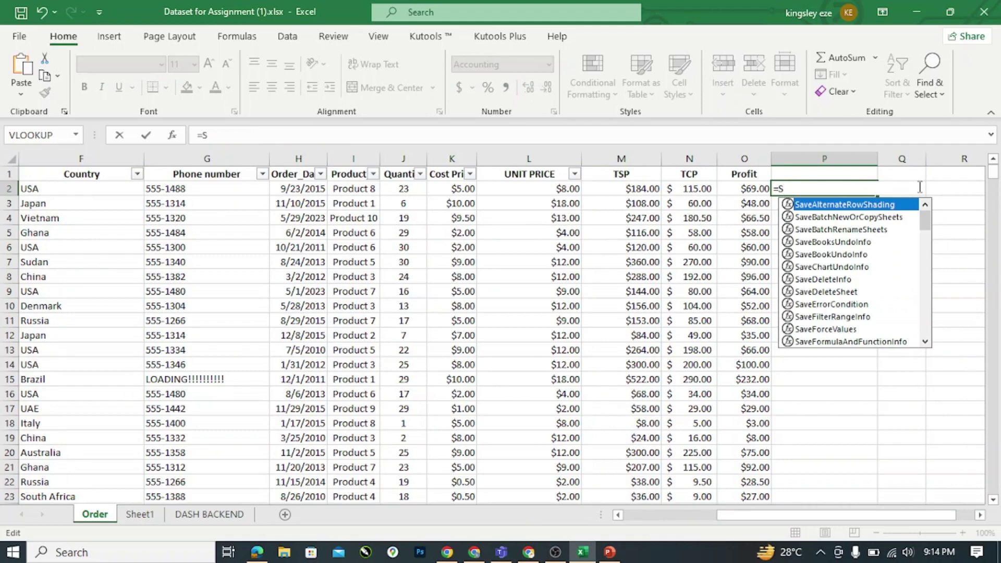
text(UMI)
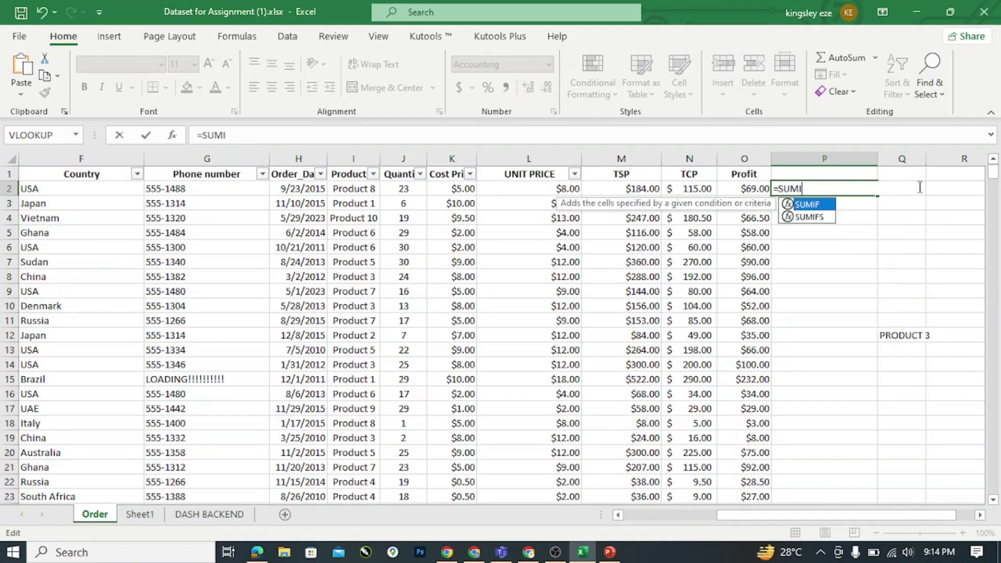
text(FS)
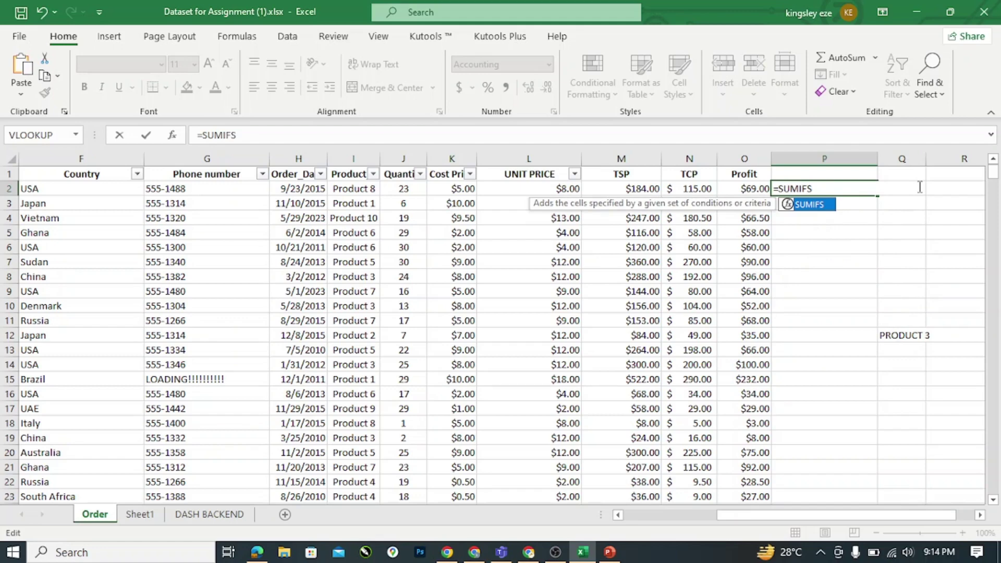
text(()
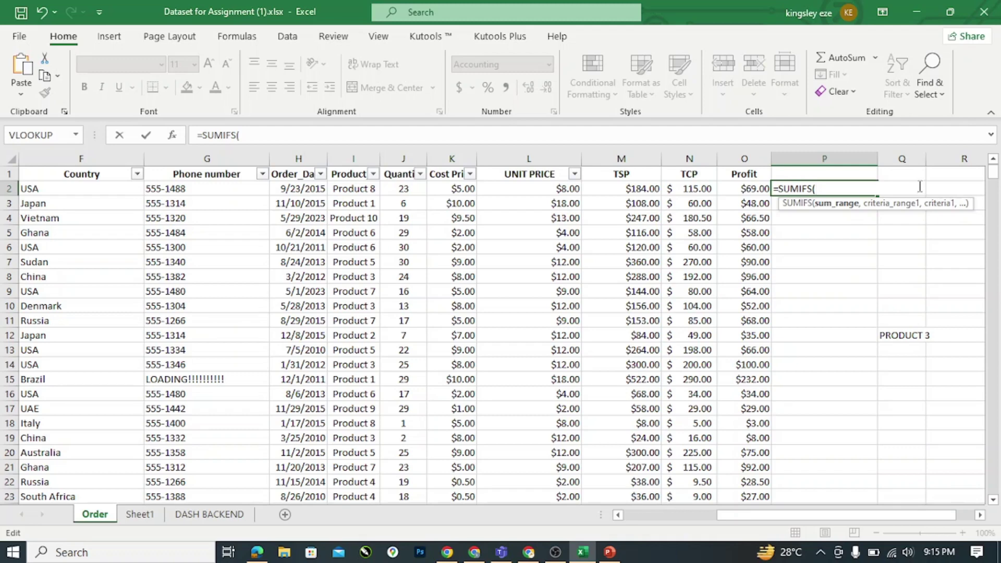
click(635, 159)
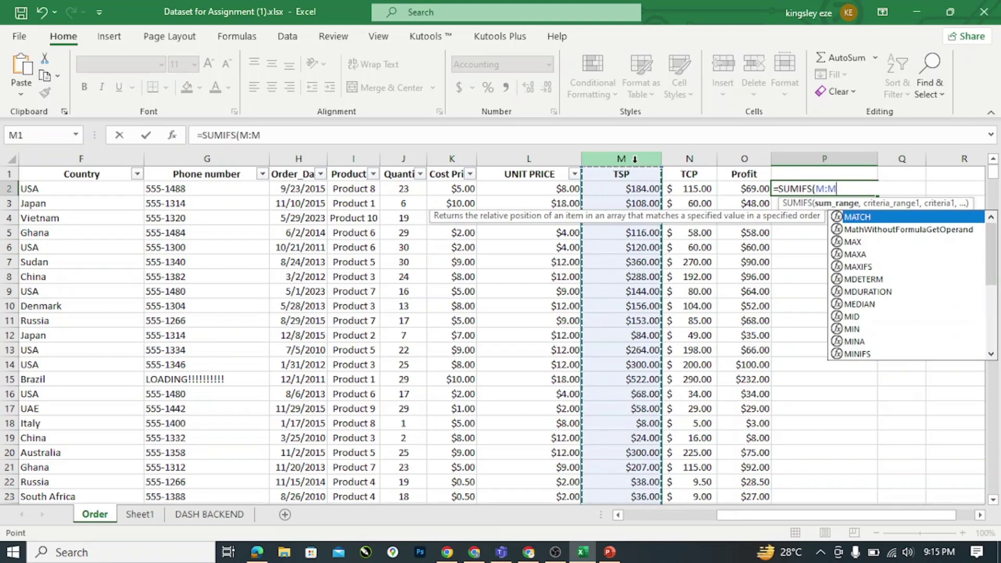
text(,)
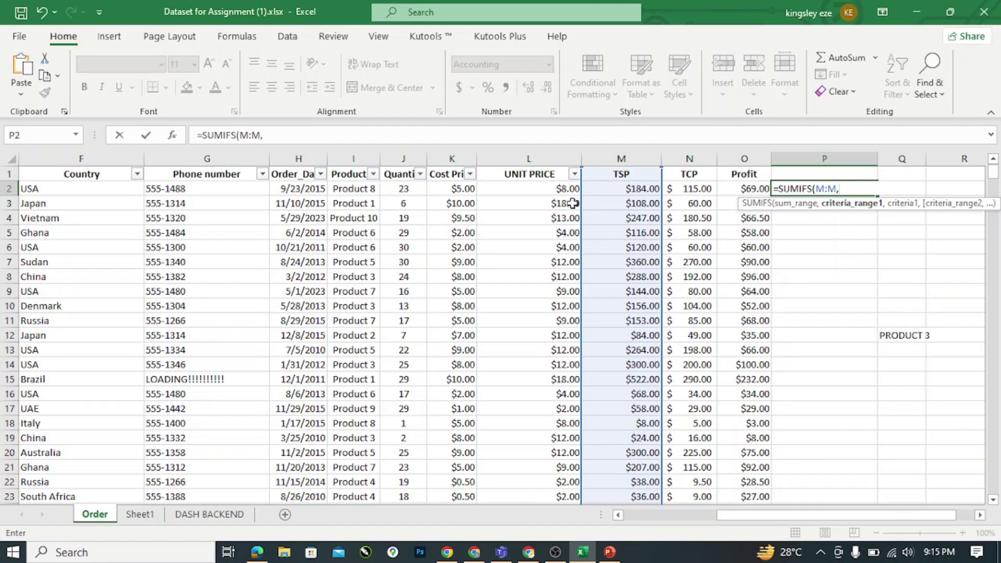
Add the Product column (I:I) as the first criteria range, with cell Q12 as its criterion.
click(354, 157)
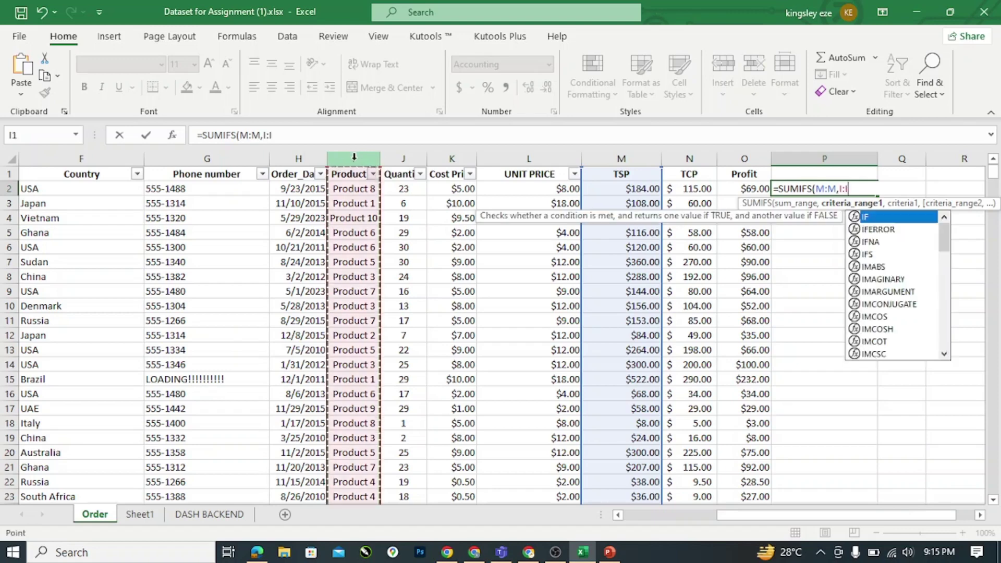
text(,)
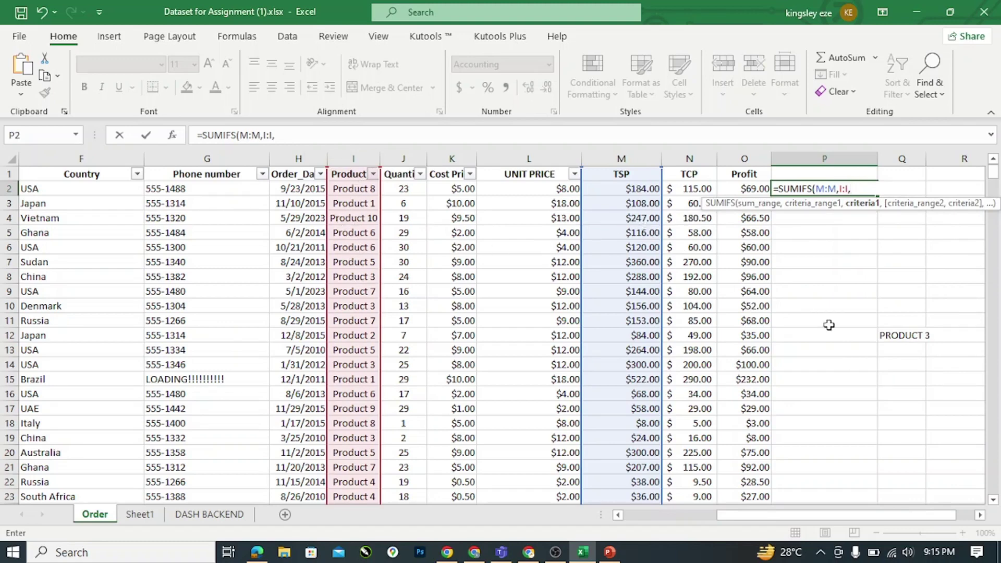
click(893, 335)
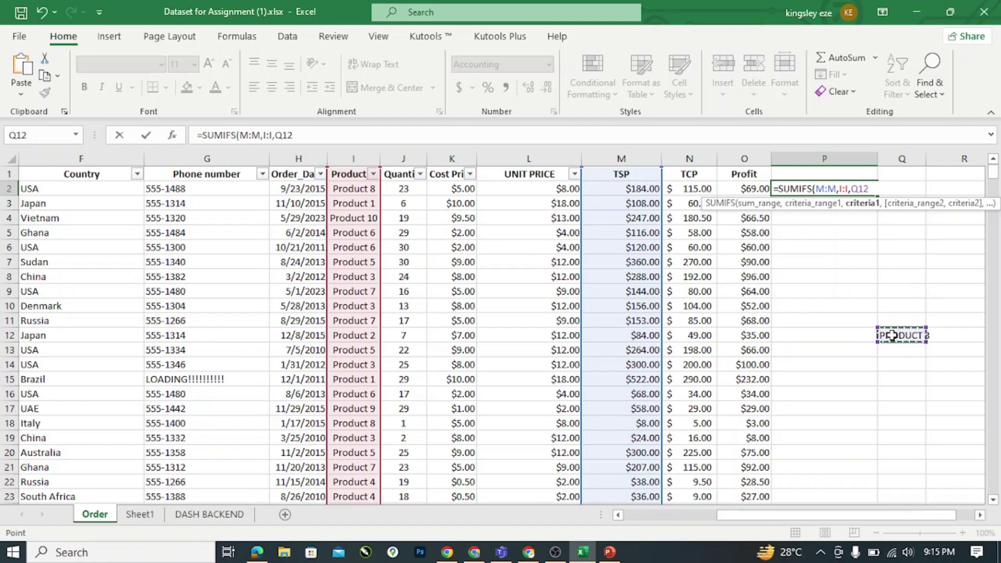
text(,)
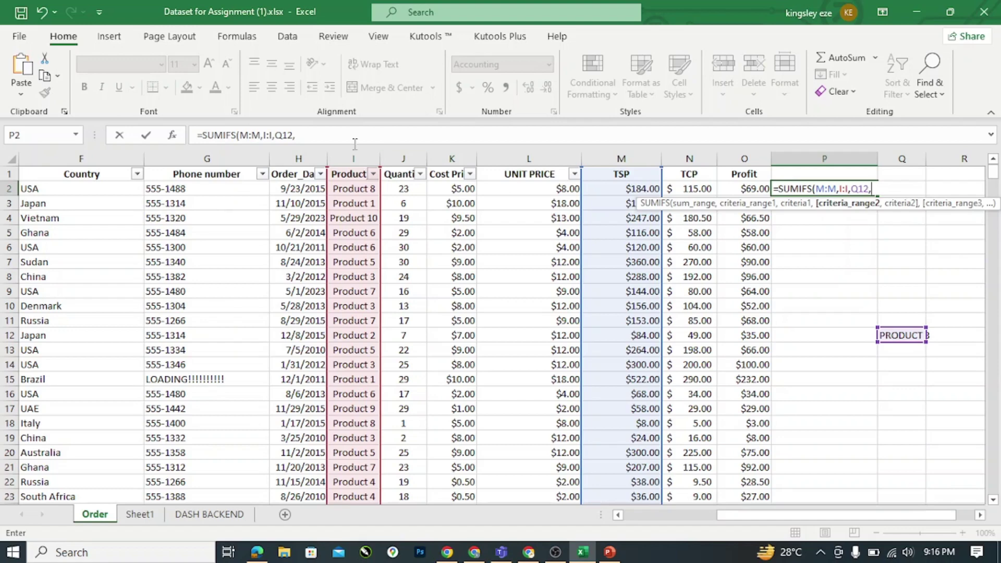
Add the Country column as second criteria range with "USA", entering the formula as =SUMIFS(M:M,I:I,Q12,F:F,"USA").
click(81, 155)
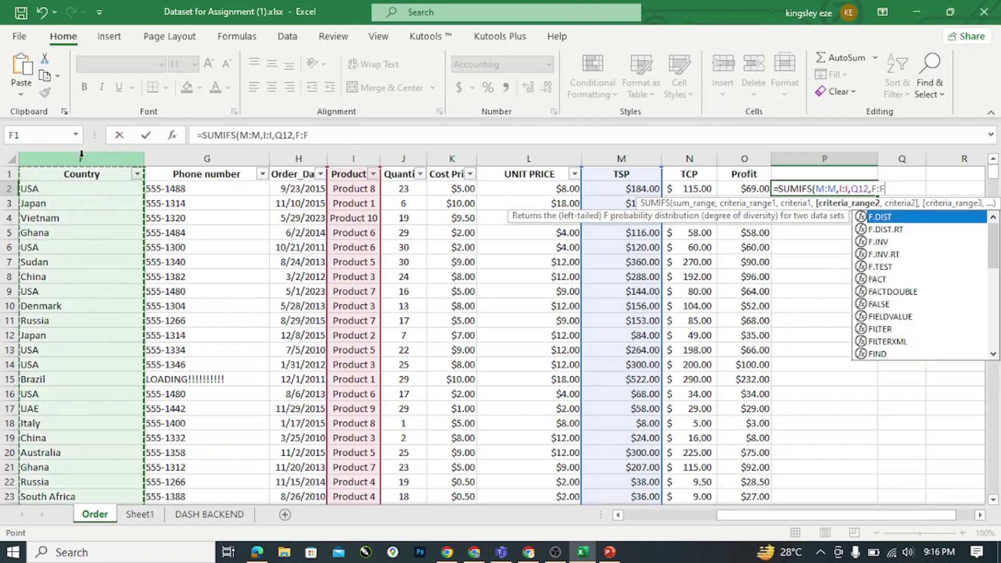
text(,)
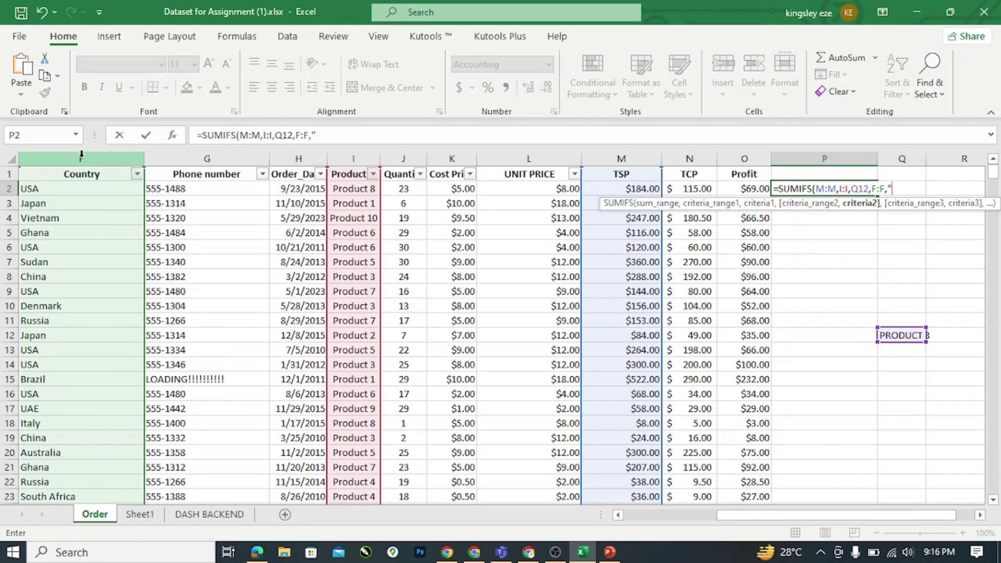
text(USA")
text())
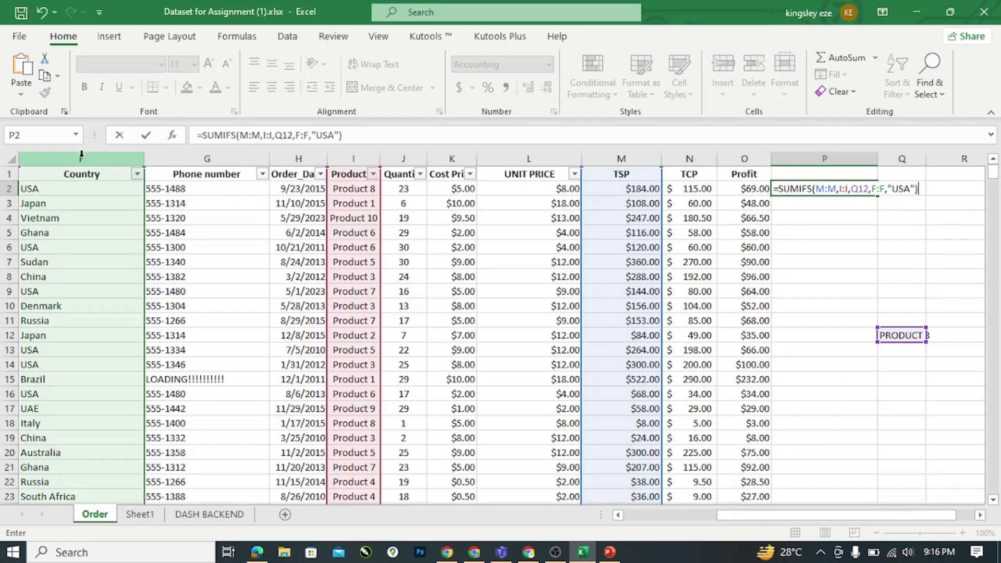
key(Return)
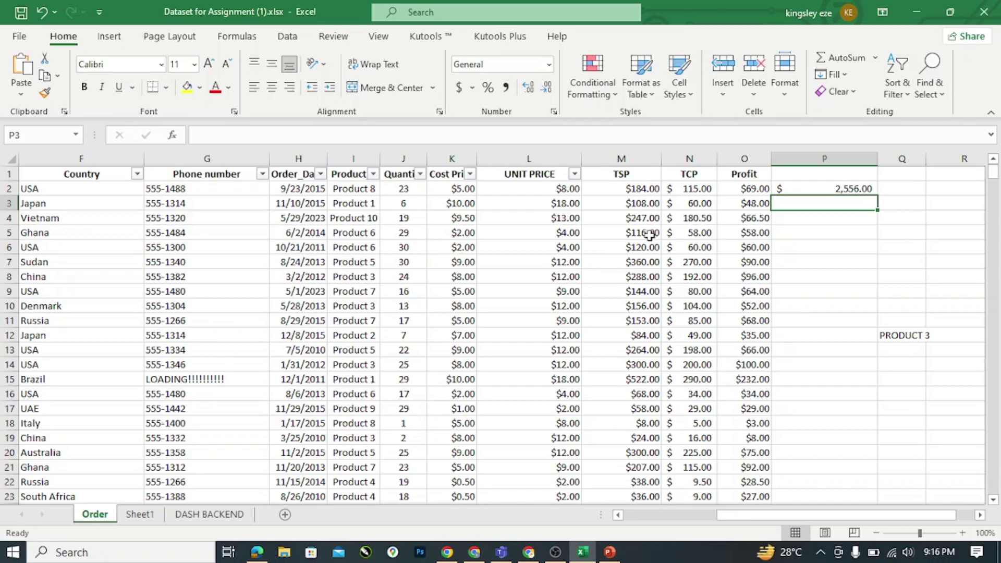
Replace the Country condition in P2 with the UNIT PRICE column and criterion 8, making the formula =SUMIFS(M:M,I:I,Q12,L:L,8).
double_click(831, 188)
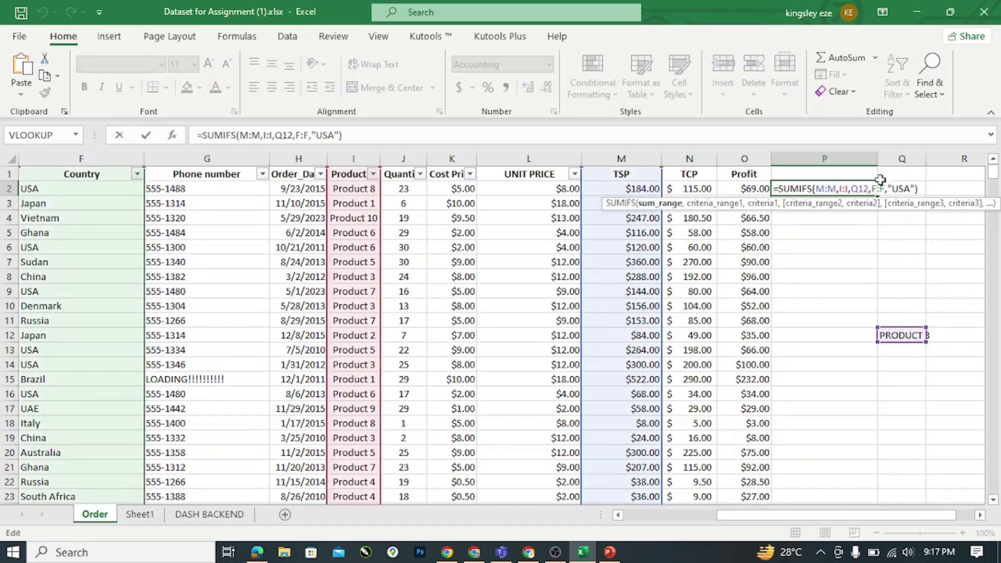
click(916, 189)
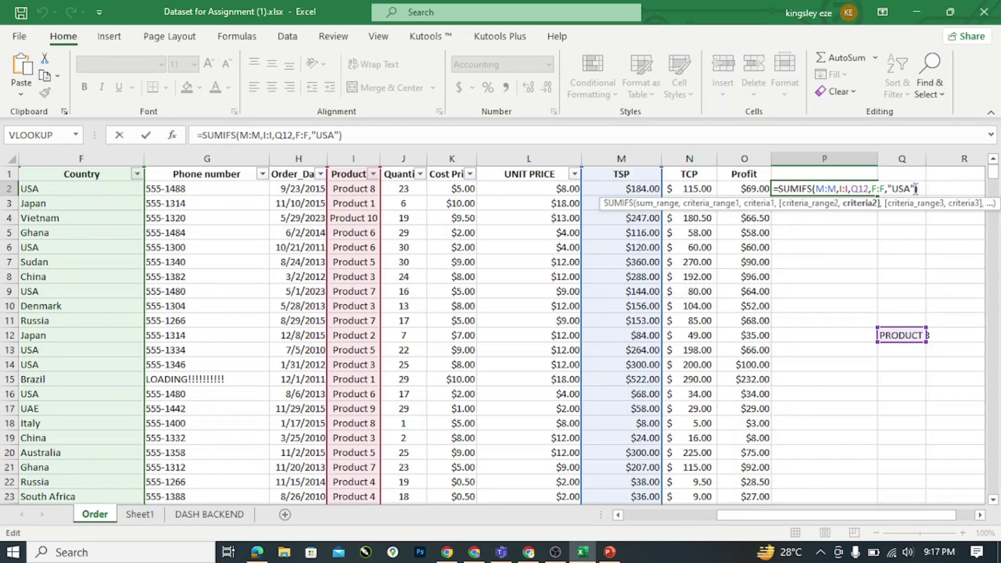
key(BackSpace)
key(BackSpace)
key(BackSpace)
key(BackSpace)
key(BackSpace)
key(BackSpace)
key(BackSpace)
key(BackSpace)
key(BackSpace)
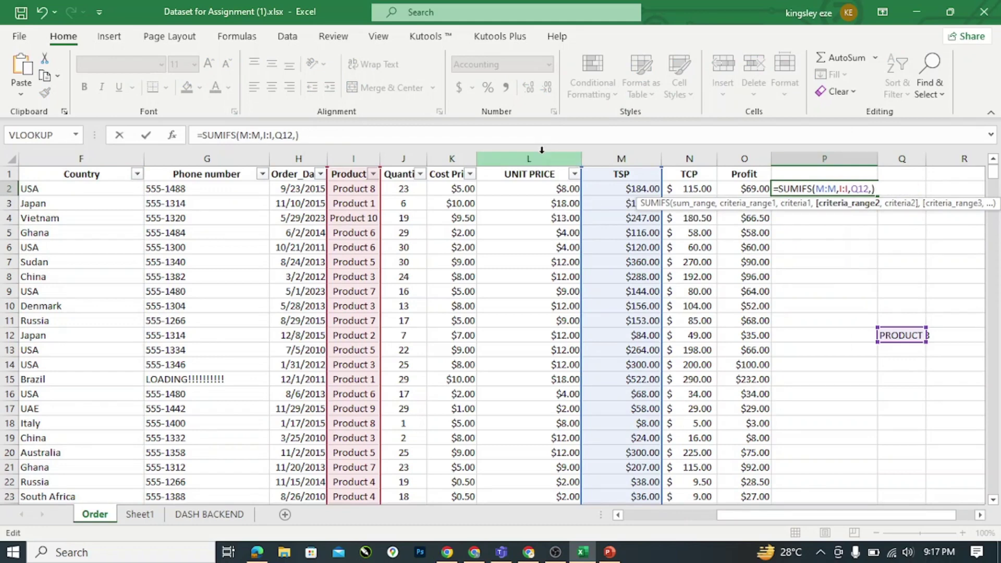
click(542, 150)
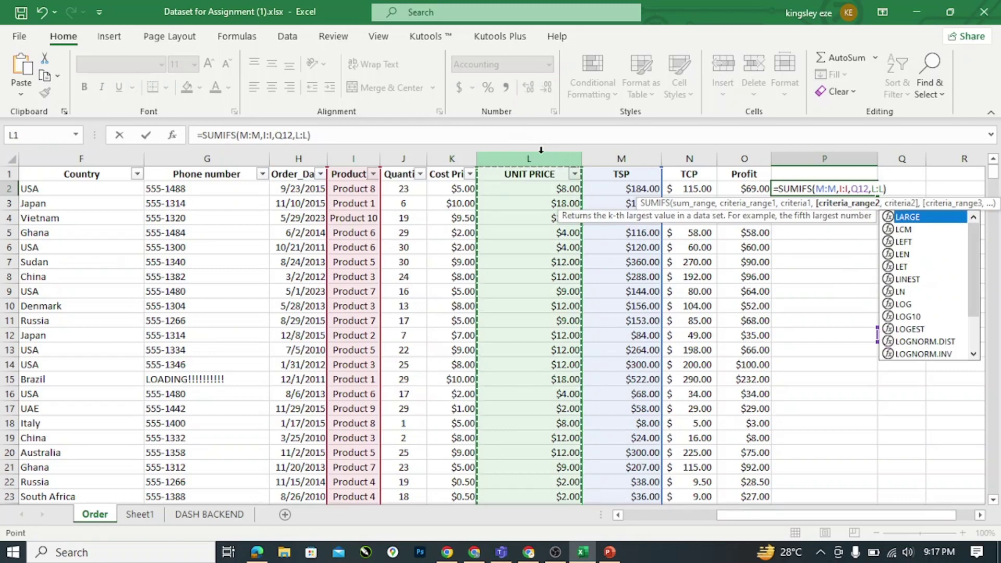
text(,8)
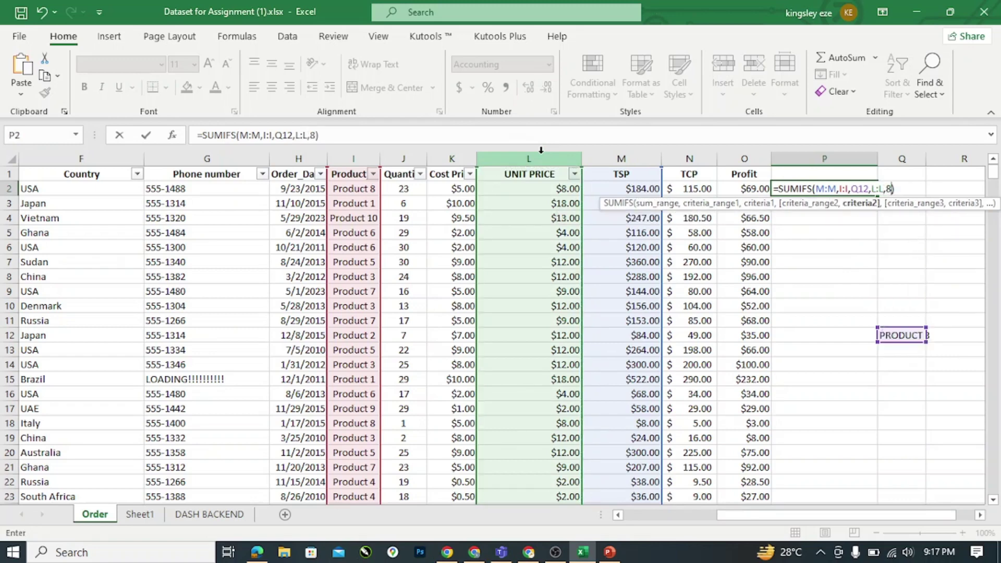
text())
key(Return)
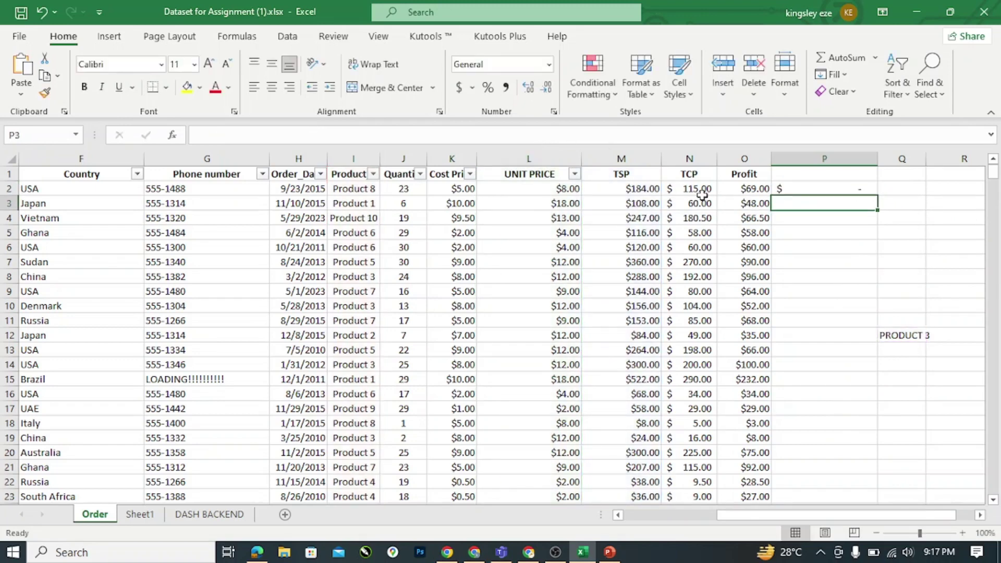
Change the unit price criterion in P2's SUMIFS formula to 12.
click(806, 186)
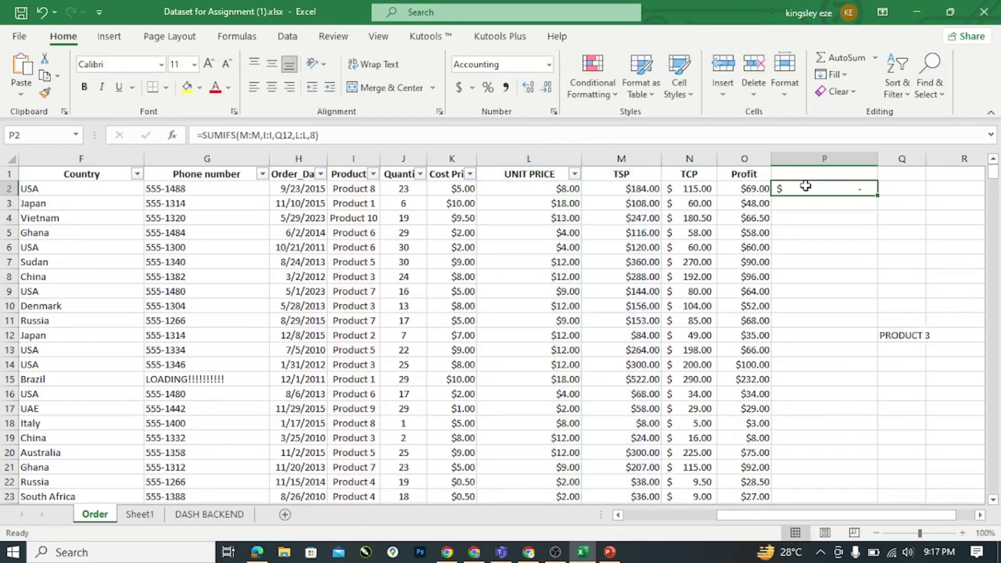
double_click(813, 188)
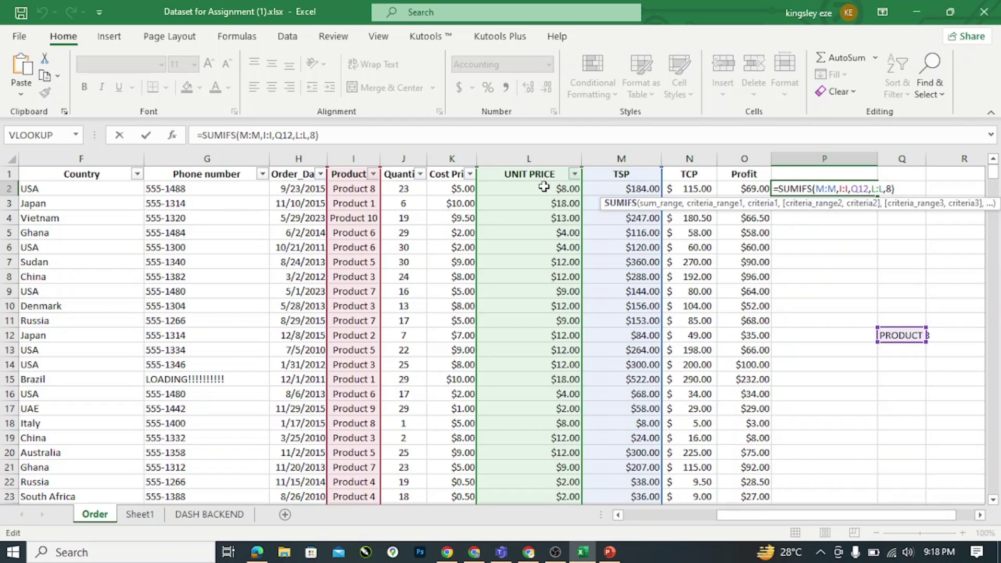
click(893, 188)
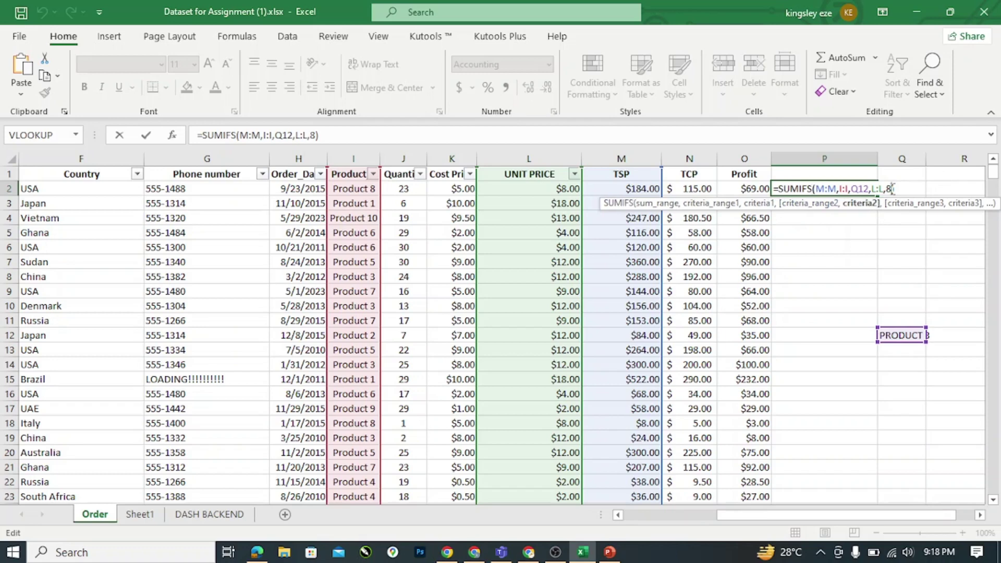
key(BackSpace)
text(12)
key(Return)
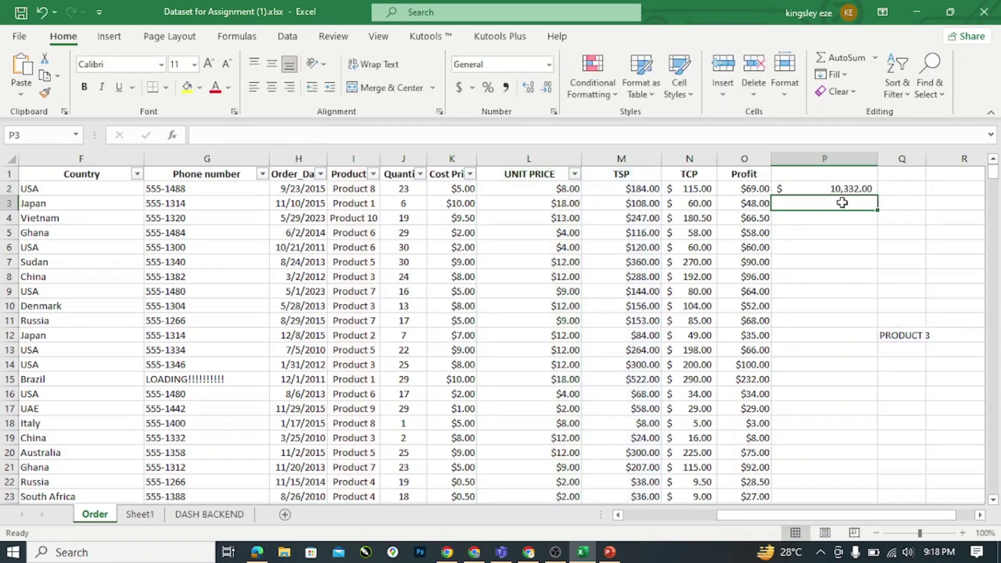
Remove the unit price condition and the Q12 criterion from P2's formula, reducing it to =SUMIFS(M:M,I:I).
click(836, 188)
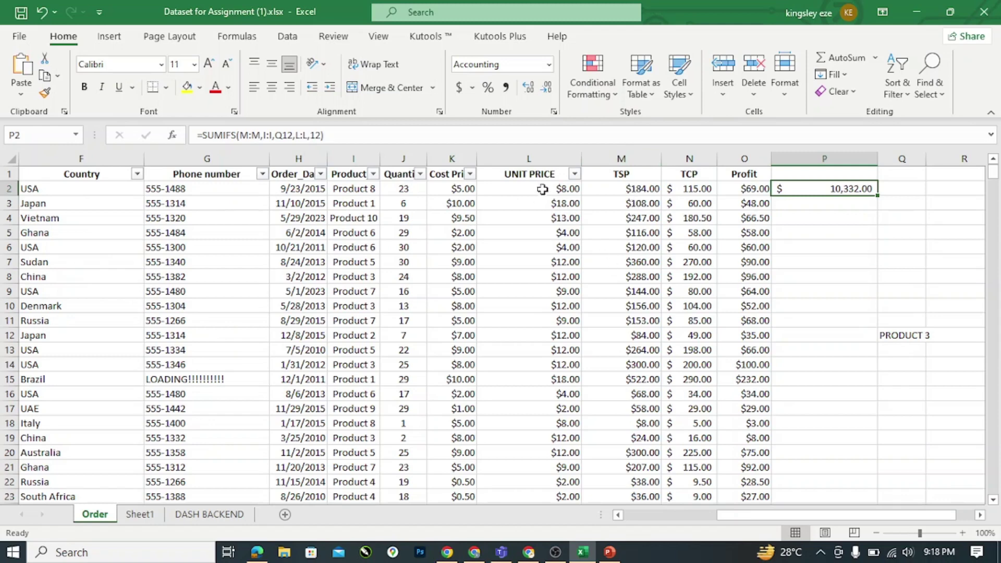
double_click(820, 190)
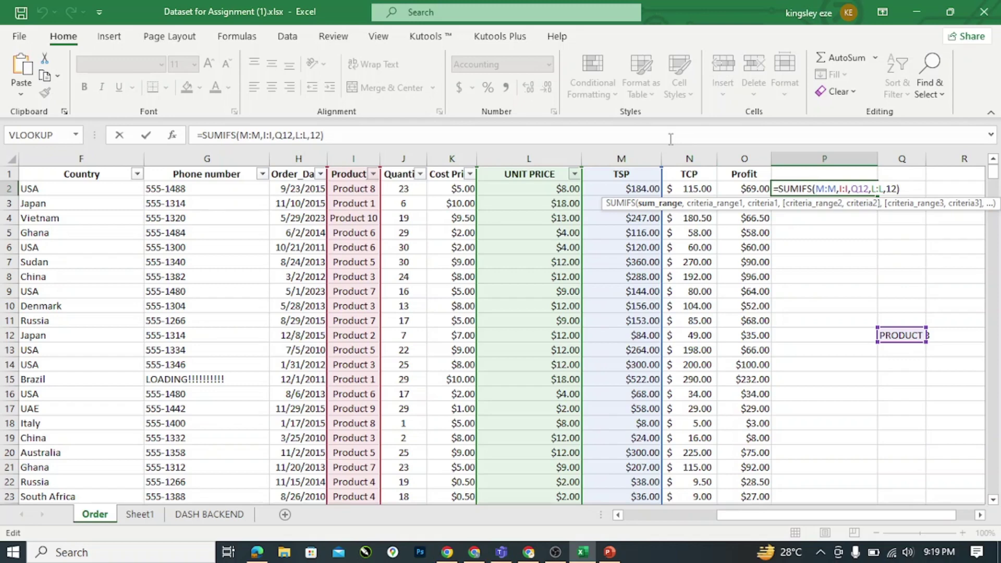
click(907, 189)
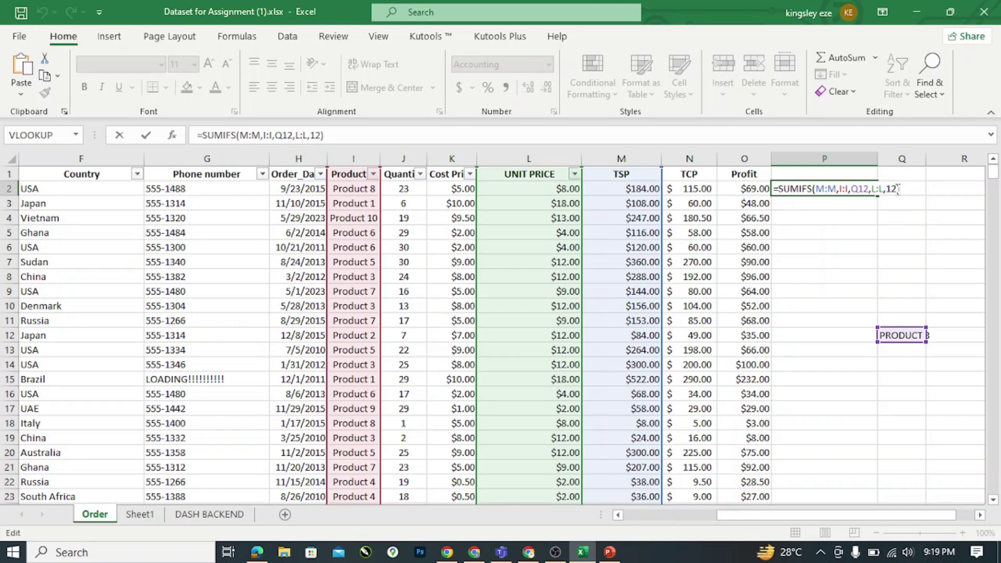
key(BackSpace)
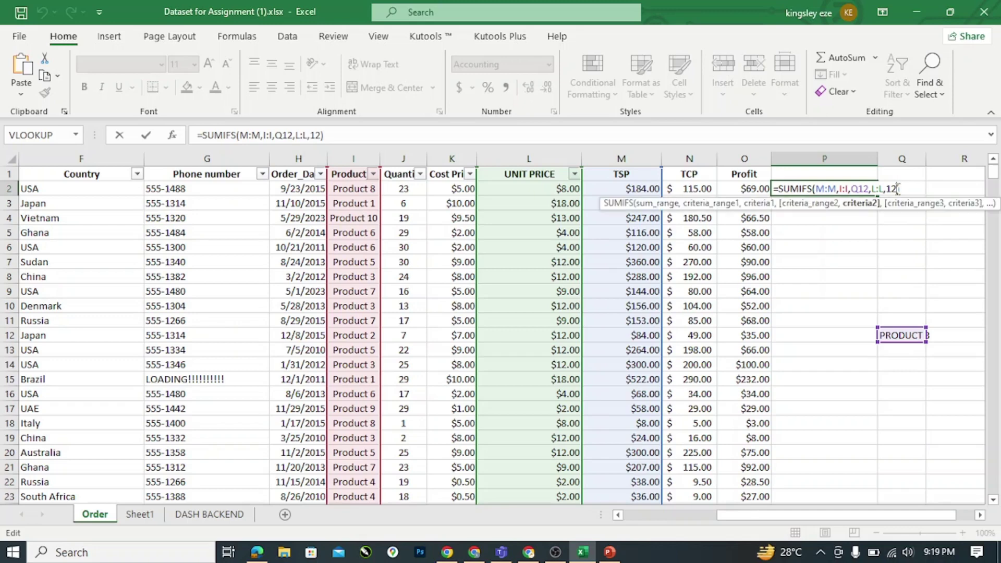
key(BackSpace)
key(BackSpace)
key(BackSpace)
key(BackSpace)
key(BackSpace)
key(BackSpace)
key(BackSpace)
key(BackSpace)
key(BackSpace)
text())
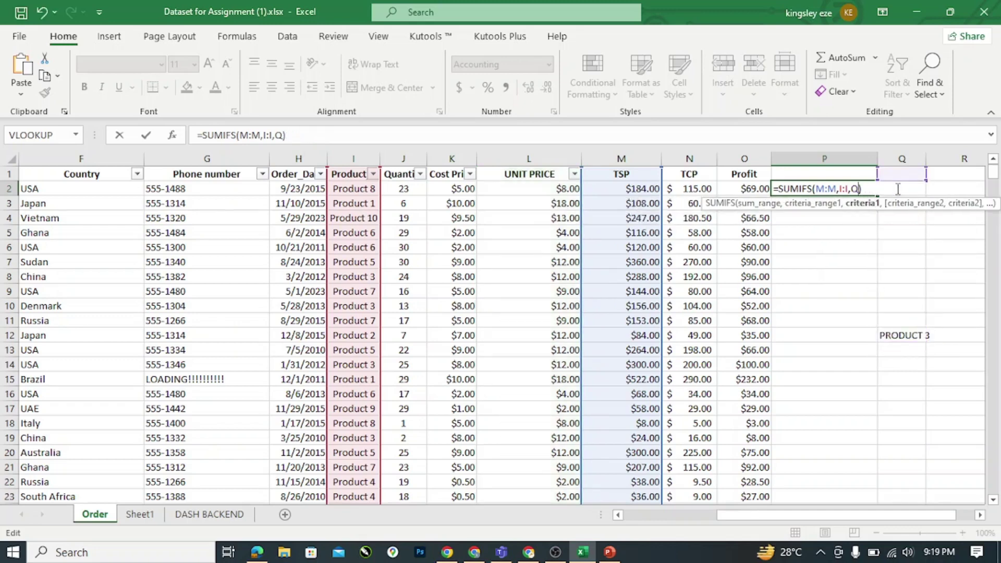
key(BackSpace)
key(BackSpace)
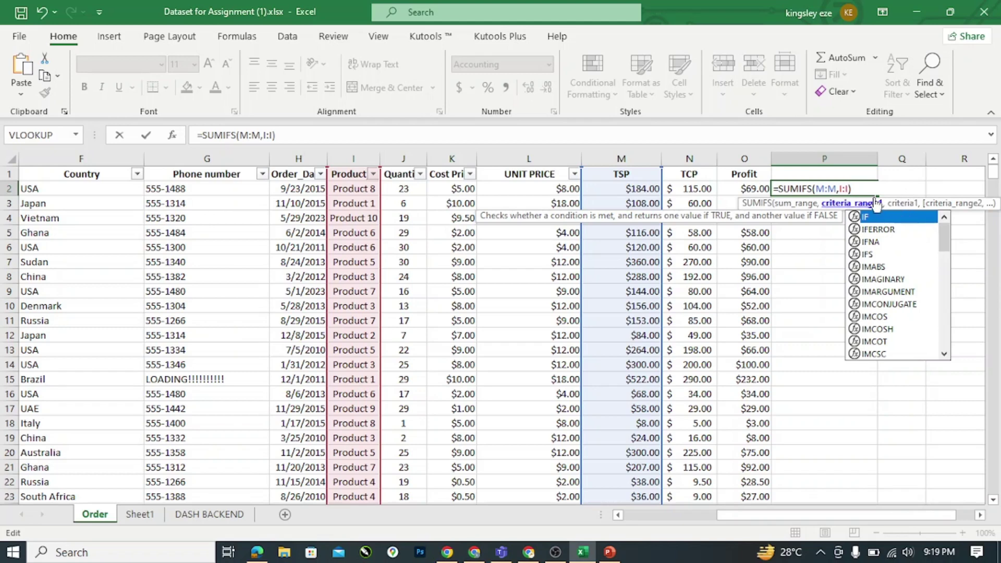
Set cell Q12 as the Product criterion again and enter the formula as =SUMIFS(M:M,I:I,Q12).
text(,)
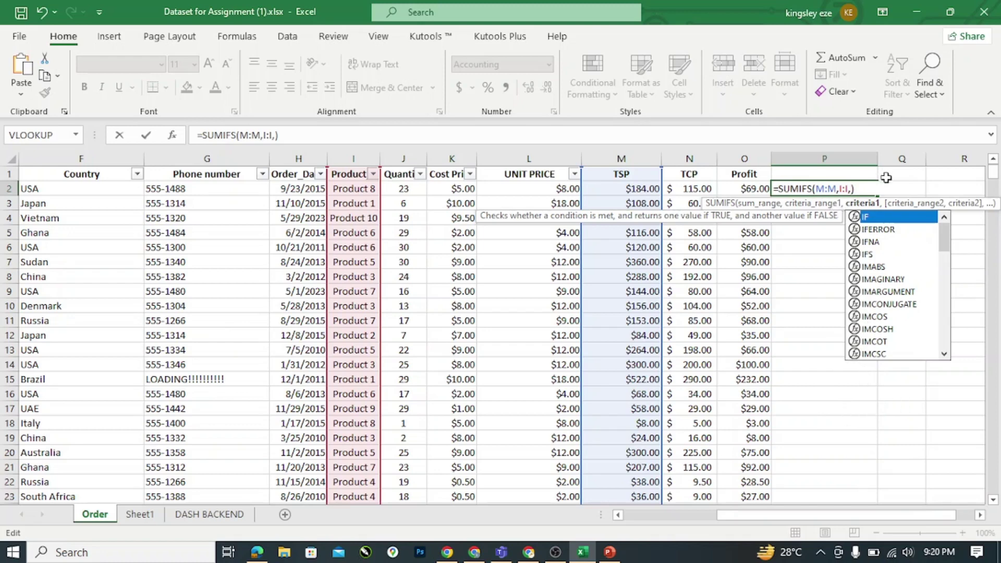
click(862, 191)
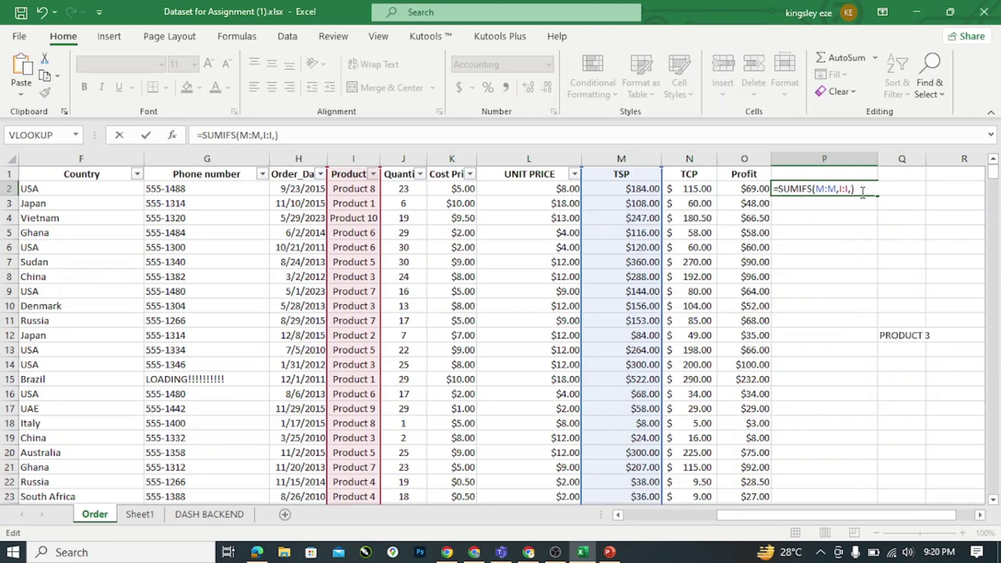
key(BackSpace)
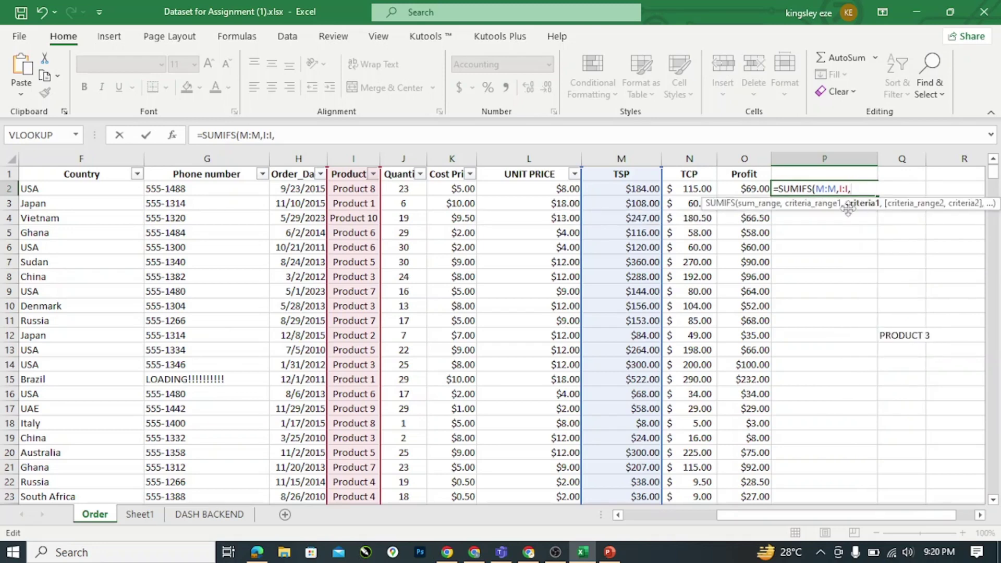
click(905, 338)
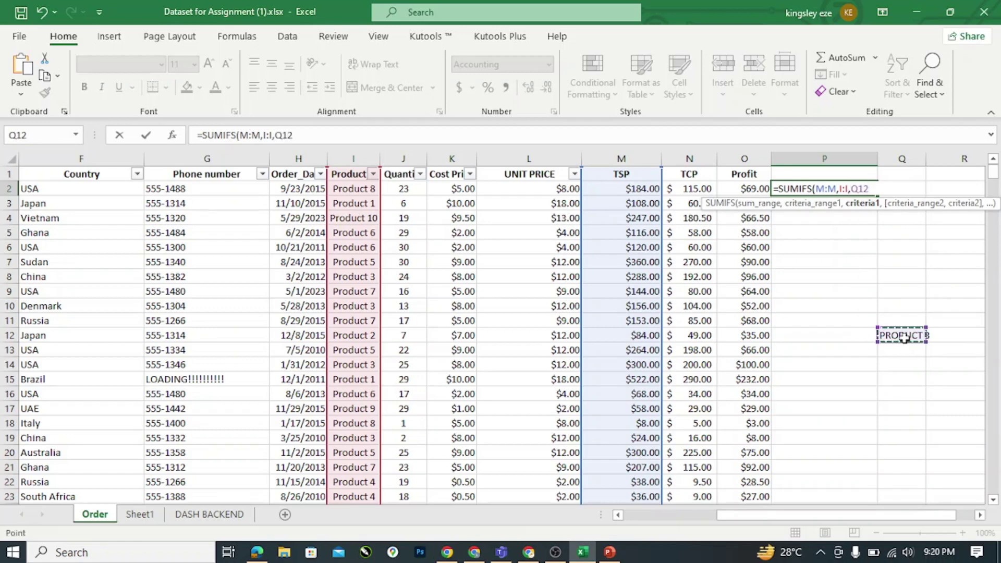
text())
key(Return)
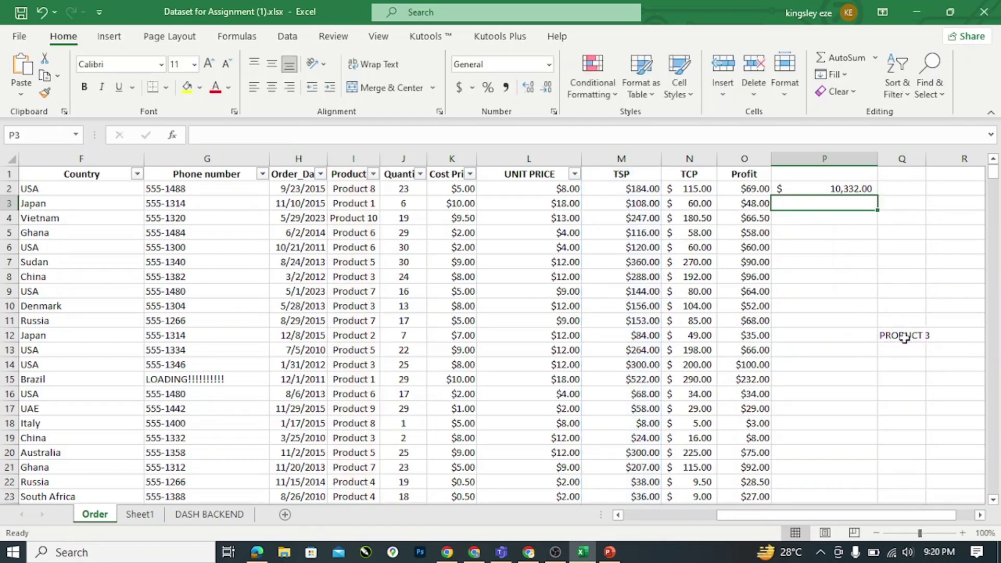
Remove the whole SUMIFS formula from cell P2 on the Order sheet, leaving the cell empty.
double_click(840, 188)
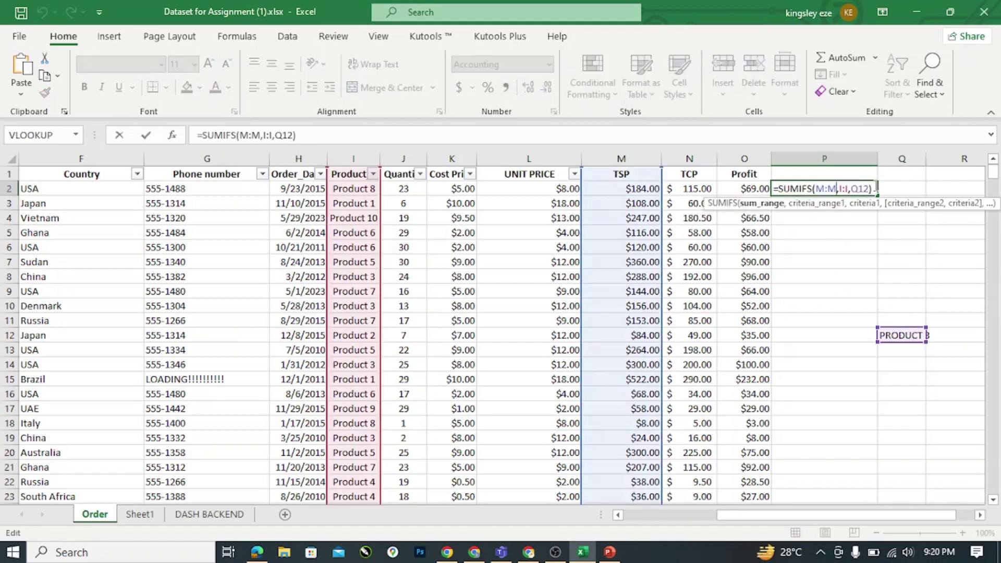
click(869, 188)
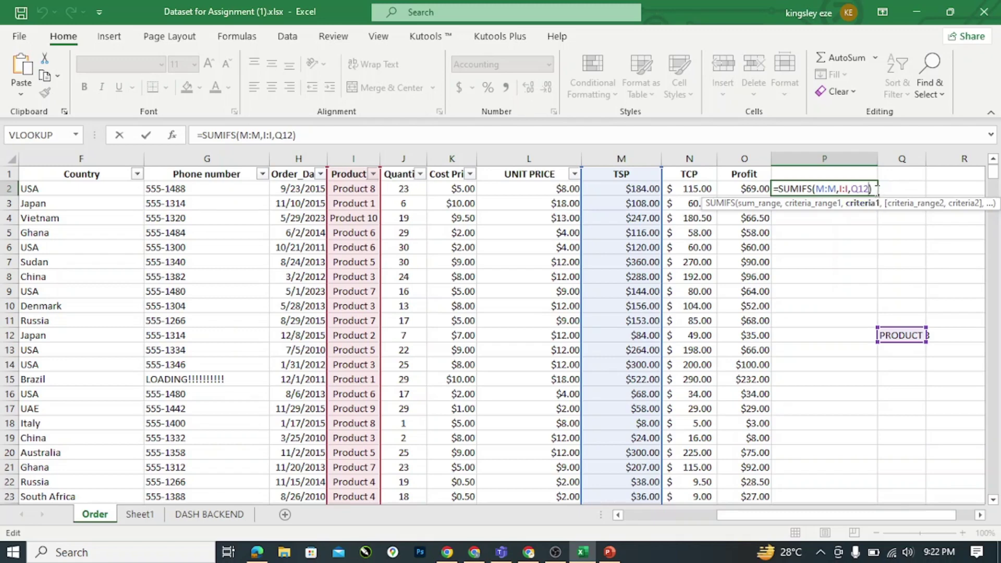
click(877, 190)
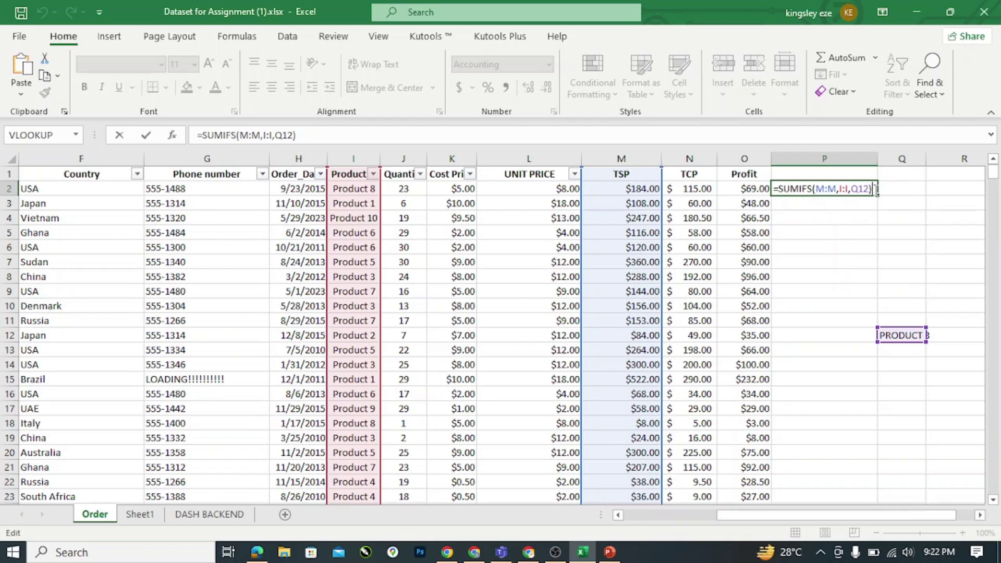
key(BackSpace)
key(BackSpace)
key(BackSpace)
key(BackSpace)
key(BackSpace)
key(BackSpace)
key(BackSpace)
key(BackSpace)
key(BackSpace)
key(BackSpace)
key(BackSpace)
key(BackSpace)
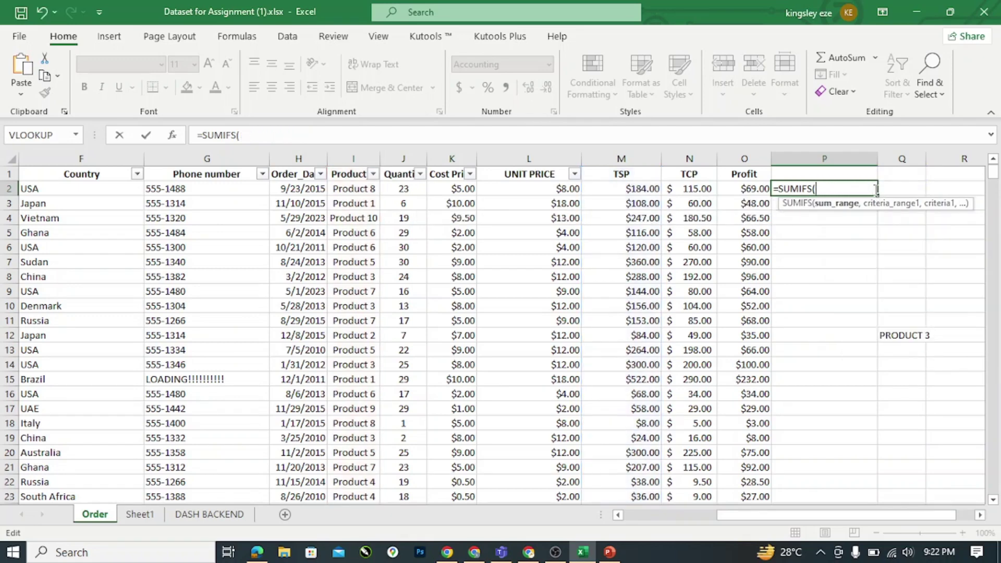
key(BackSpace)
key(BackSpace)
key(BackSpace)
key(BackSpace)
key(BackSpace)
key(BackSpace)
key(BackSpace)
key(BackSpace)
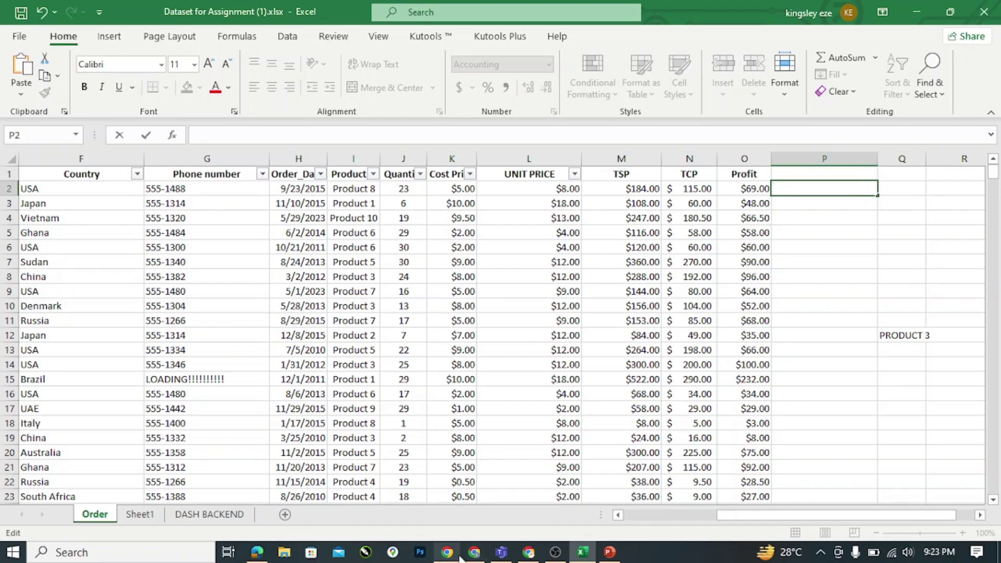
Look at the Google Meet call and the function list in Data Analytics syllabus.pdf, and return to the Excel workbook.
click(475, 552)
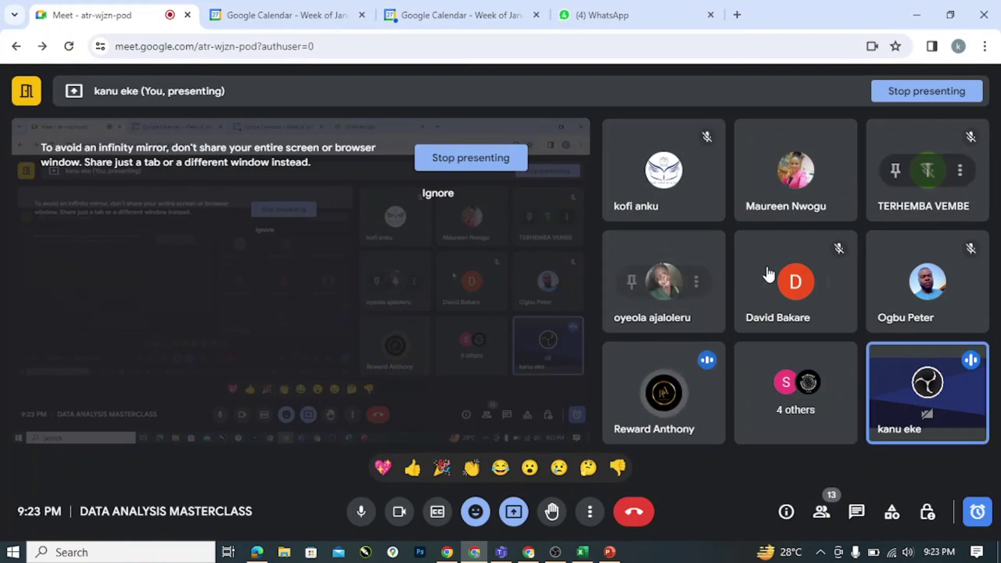
mouse_move(767, 274)
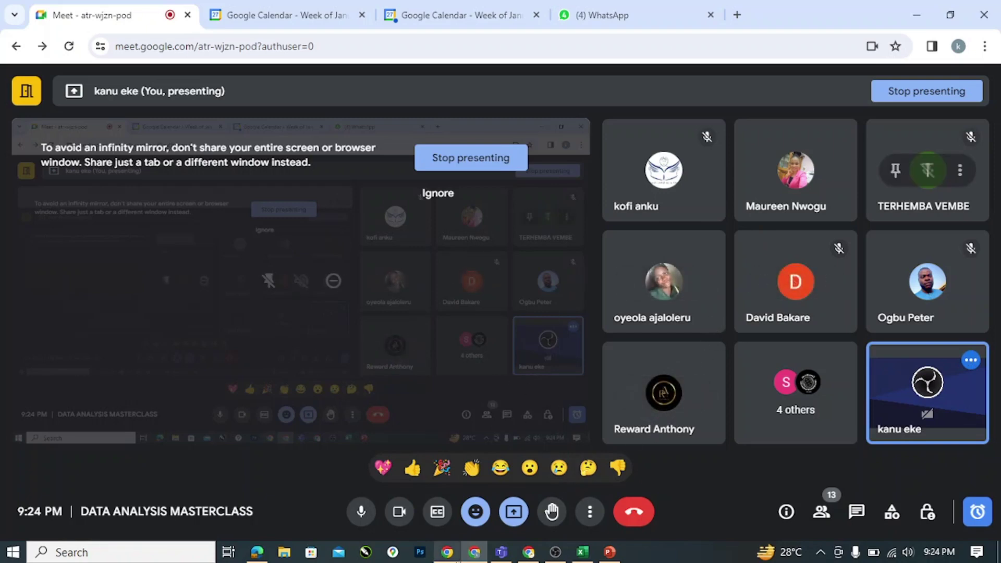
click(283, 552)
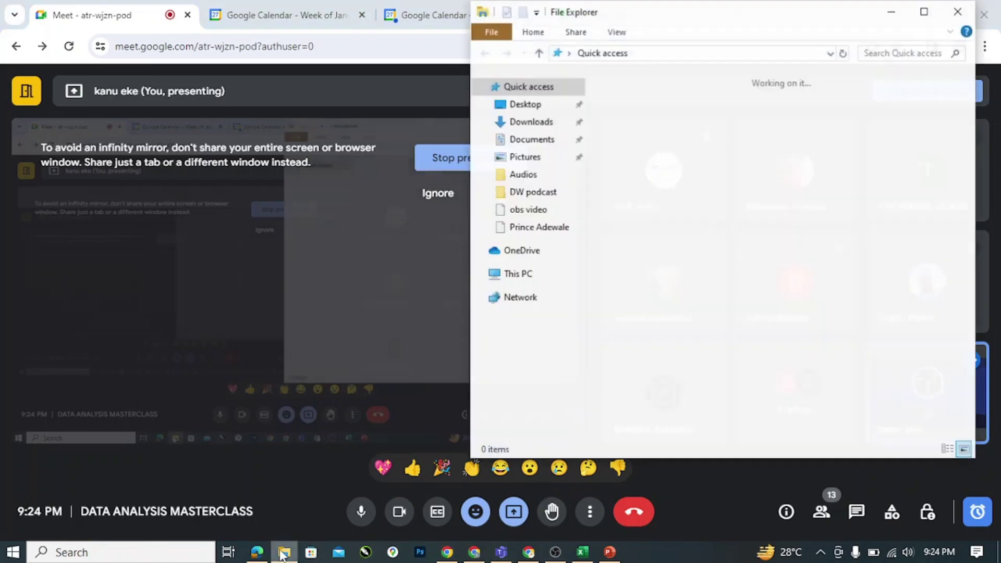
click(960, 9)
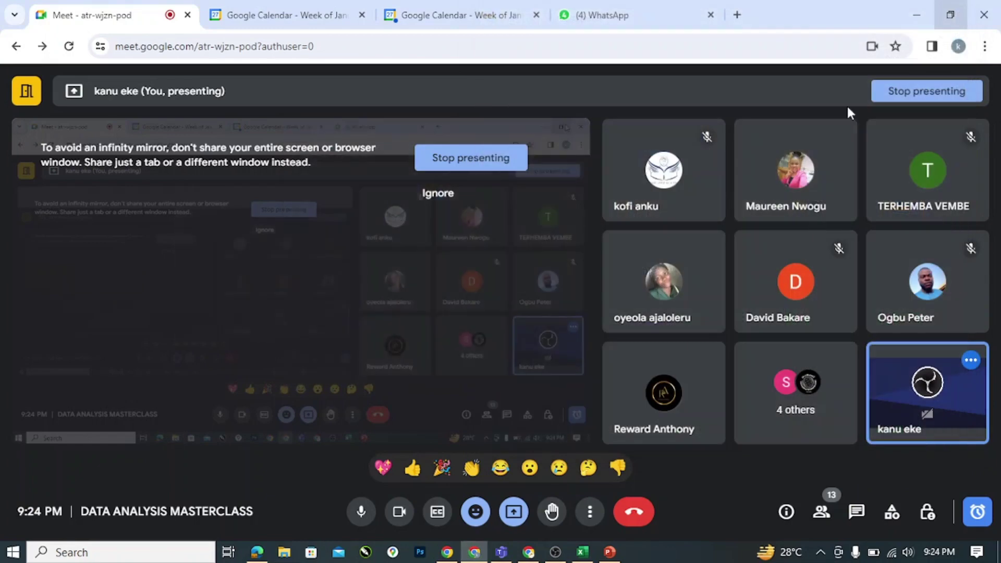
click(261, 553)
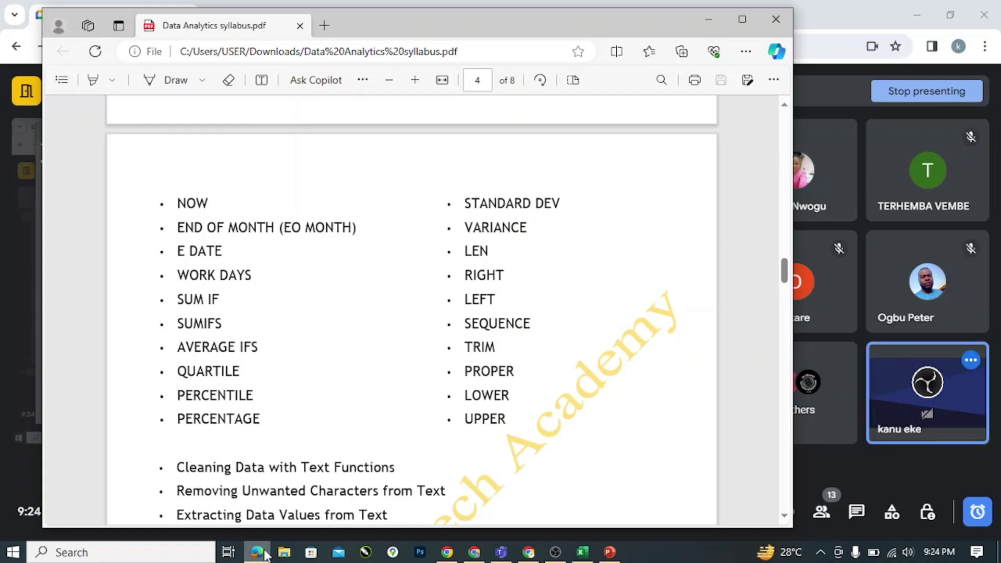
click(716, 19)
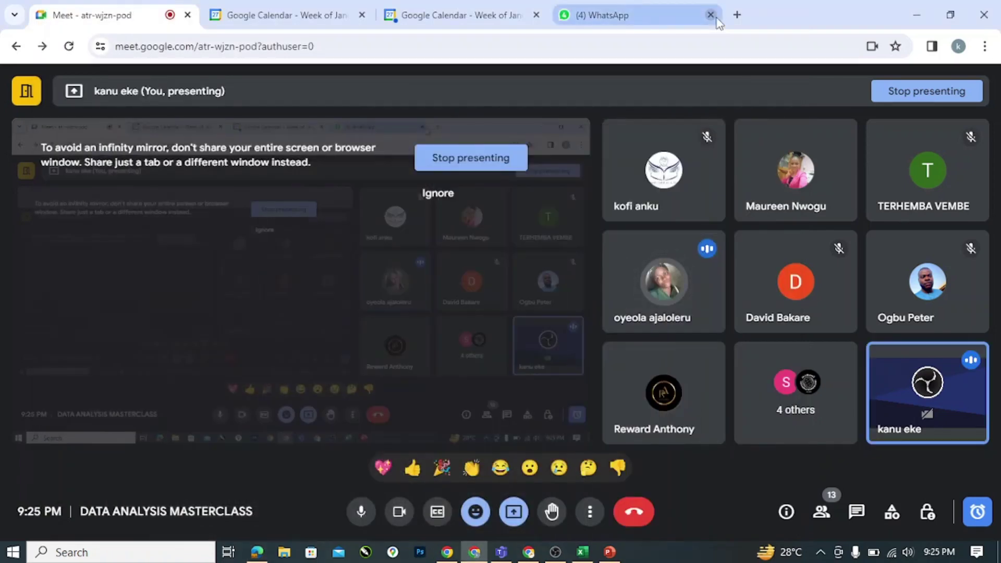
click(583, 552)
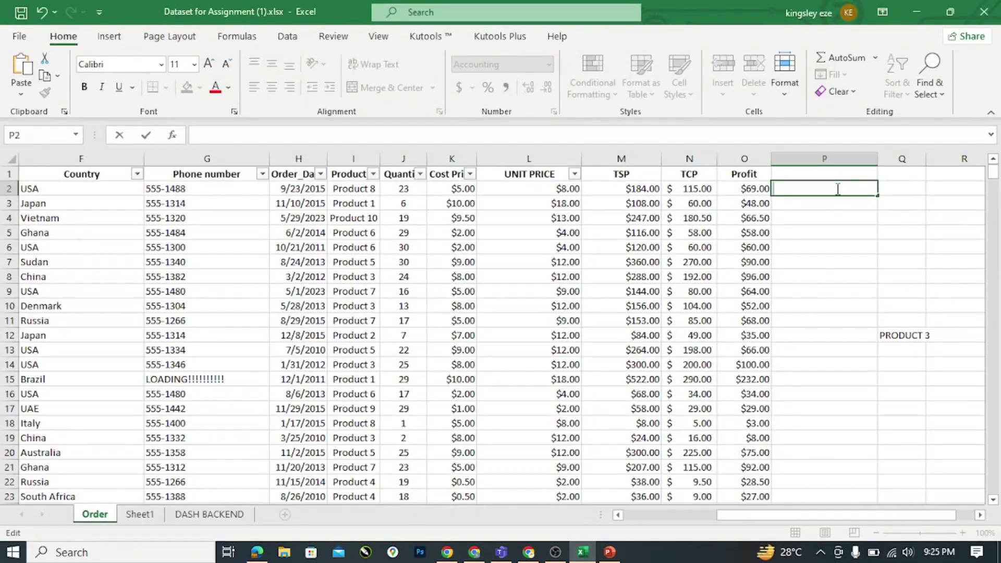
Average the TSP column in cell P2 with the formula =AVERAGE(M:M).
text(=)
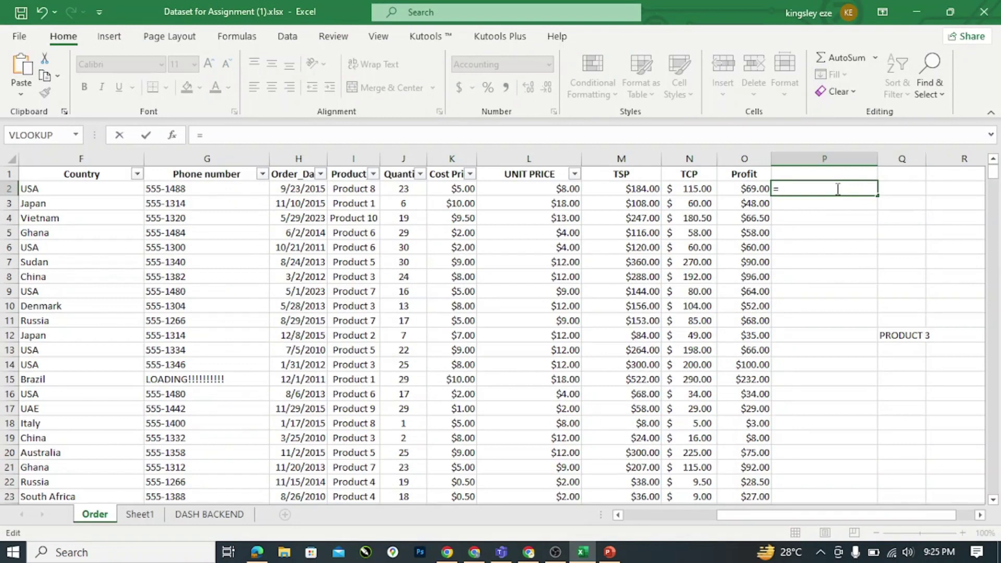
text(AVER)
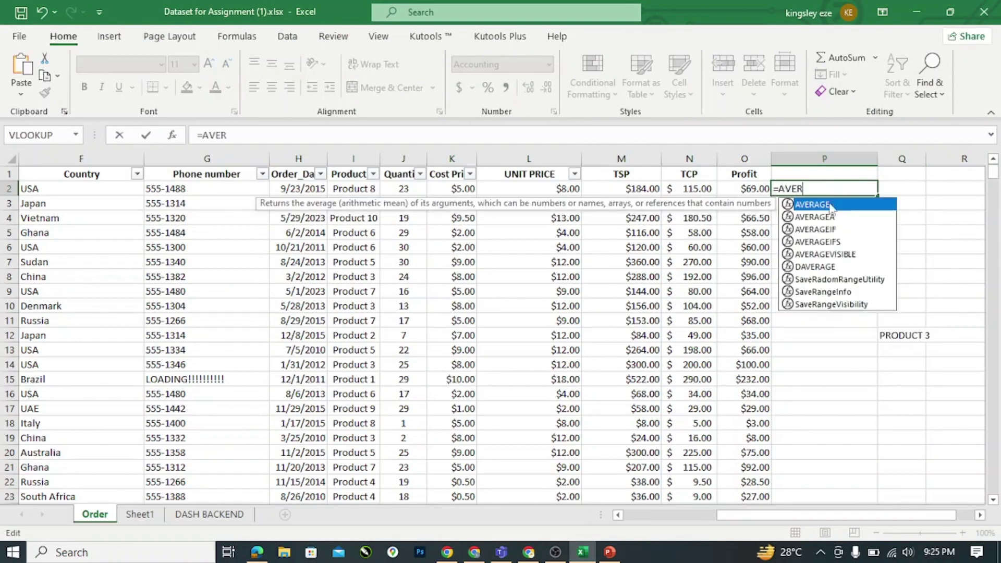
double_click(822, 205)
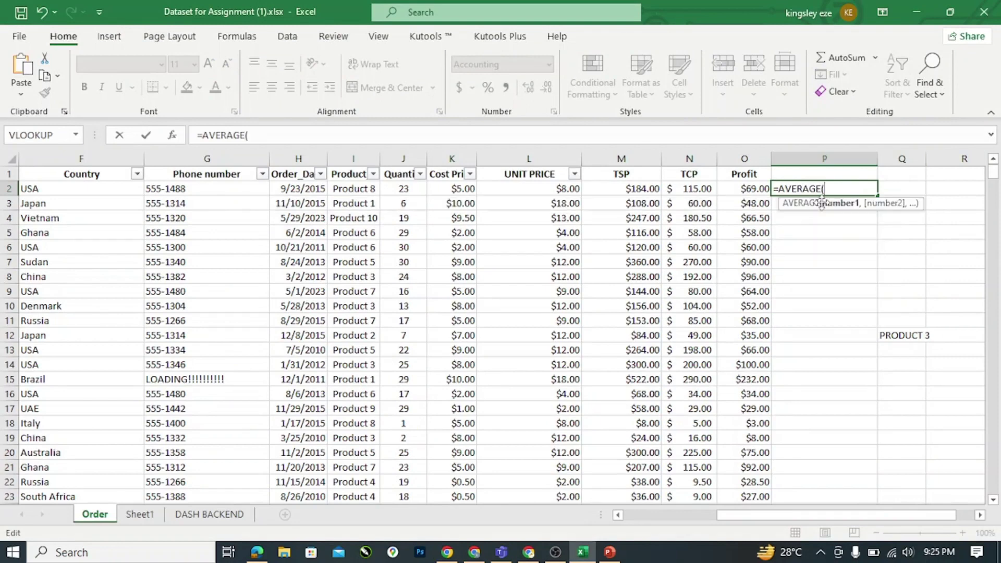
click(627, 156)
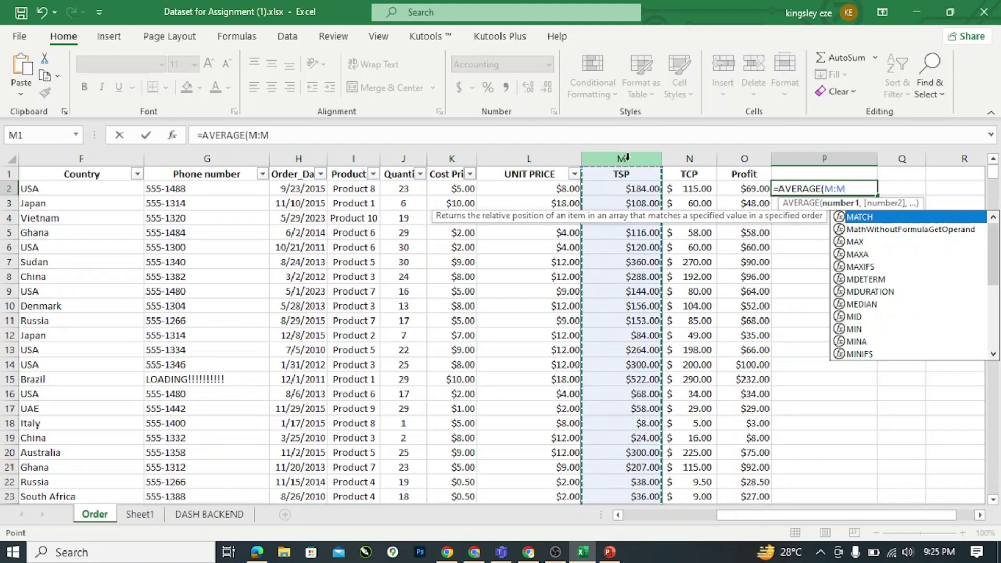
text())
key(Return)
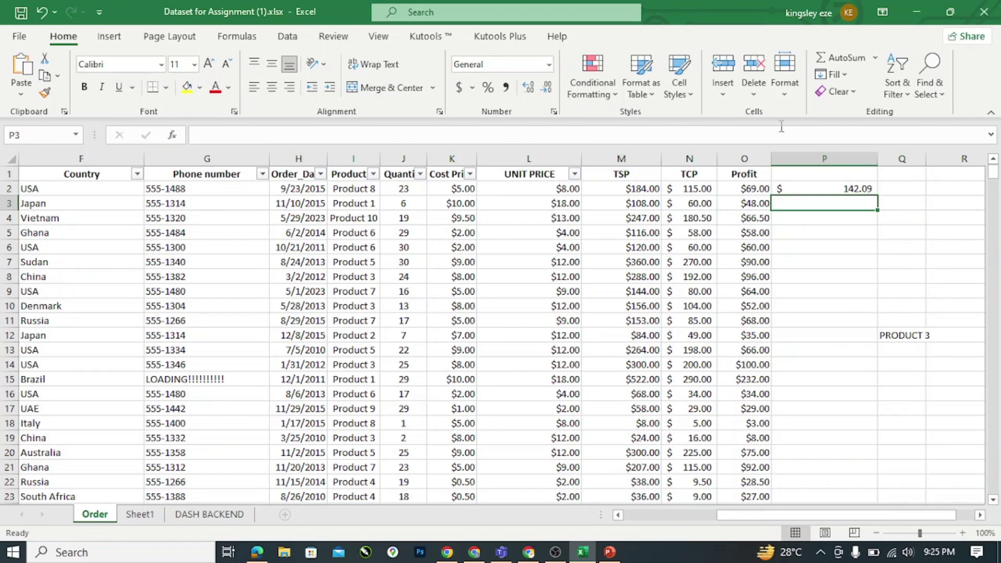
Clear the AVERAGE formula from P2 and begin an AVERAGEIF formula in the same cell.
click(798, 183)
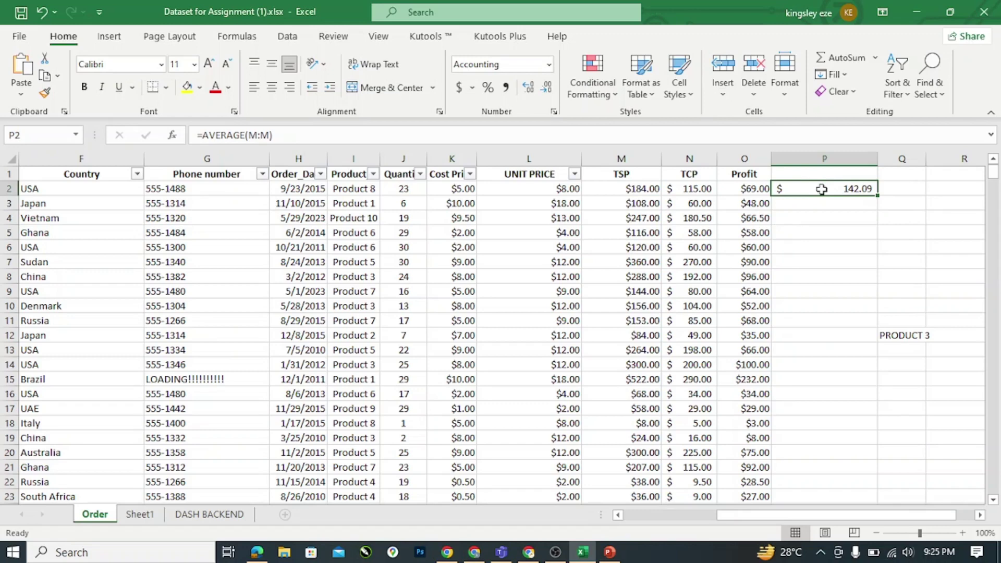
key(Delete)
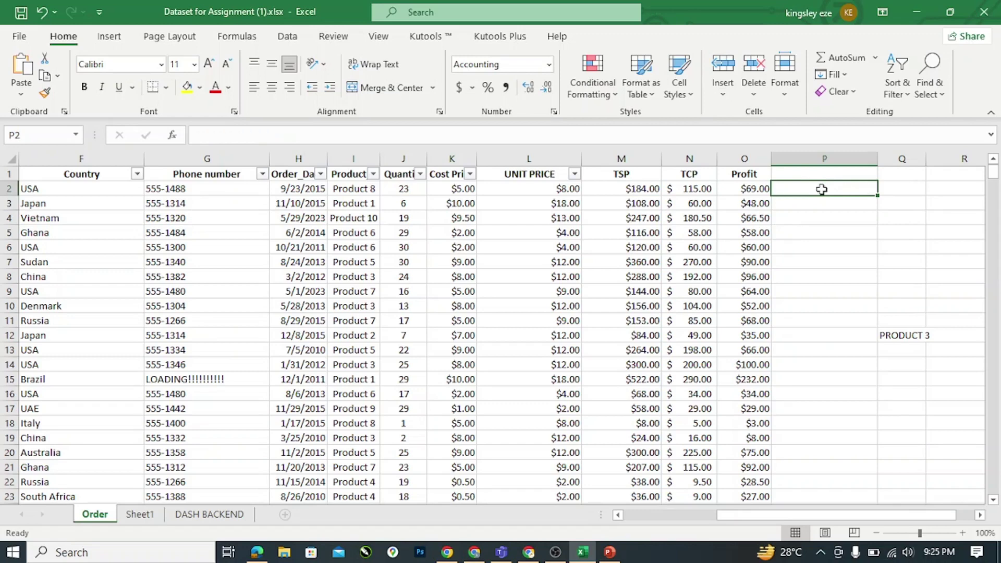
text(=)
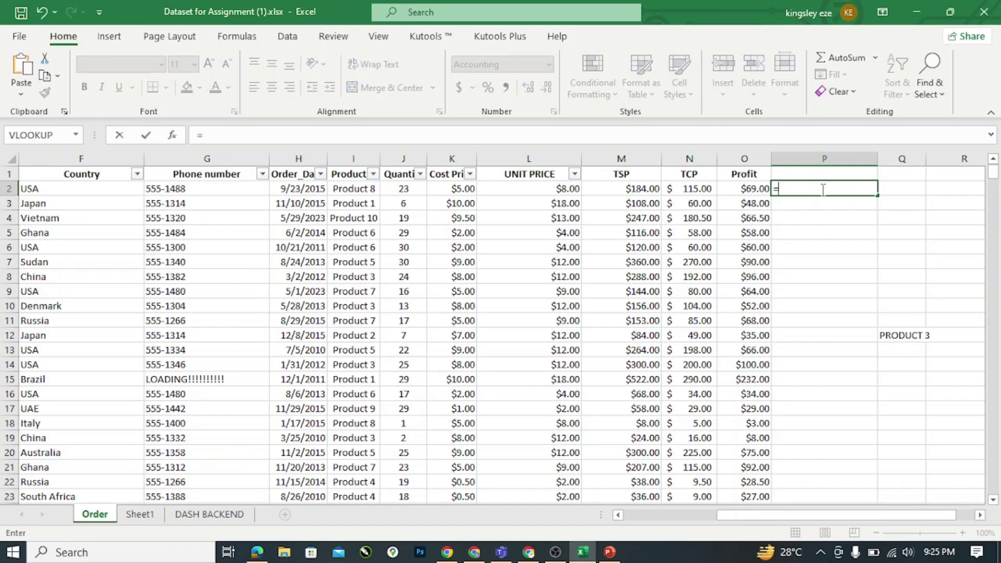
text(I)
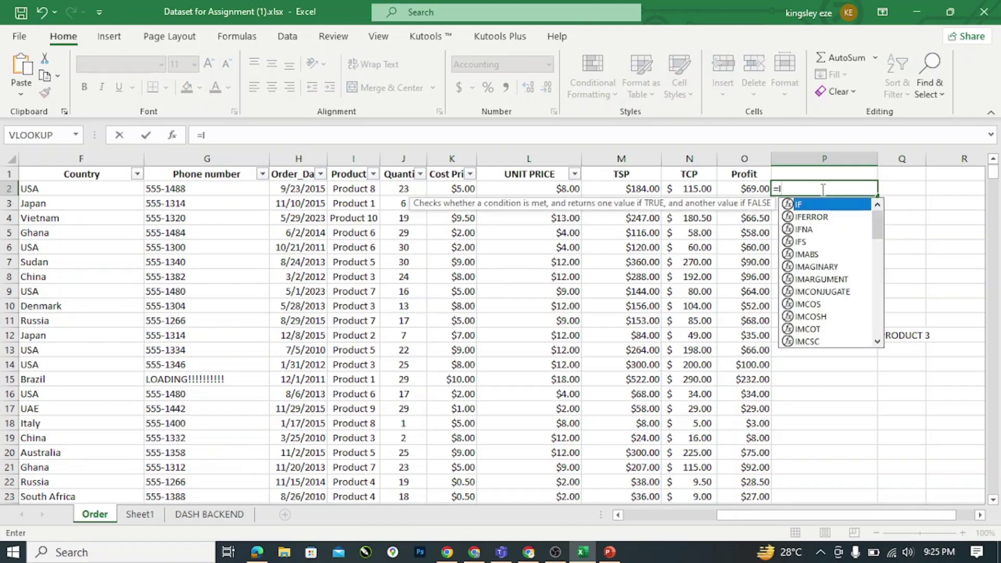
key(BackSpace)
text(AV)
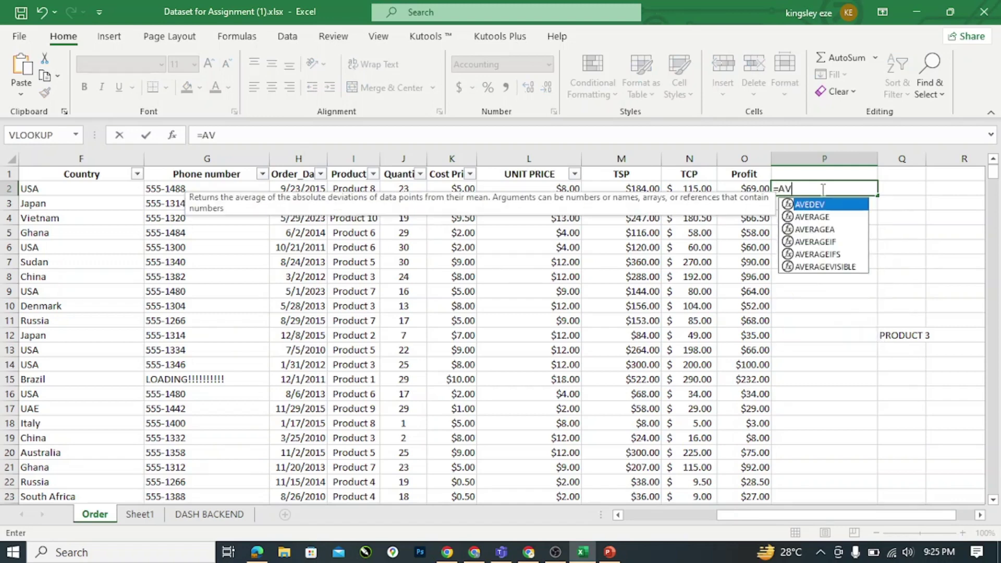
text(ER)
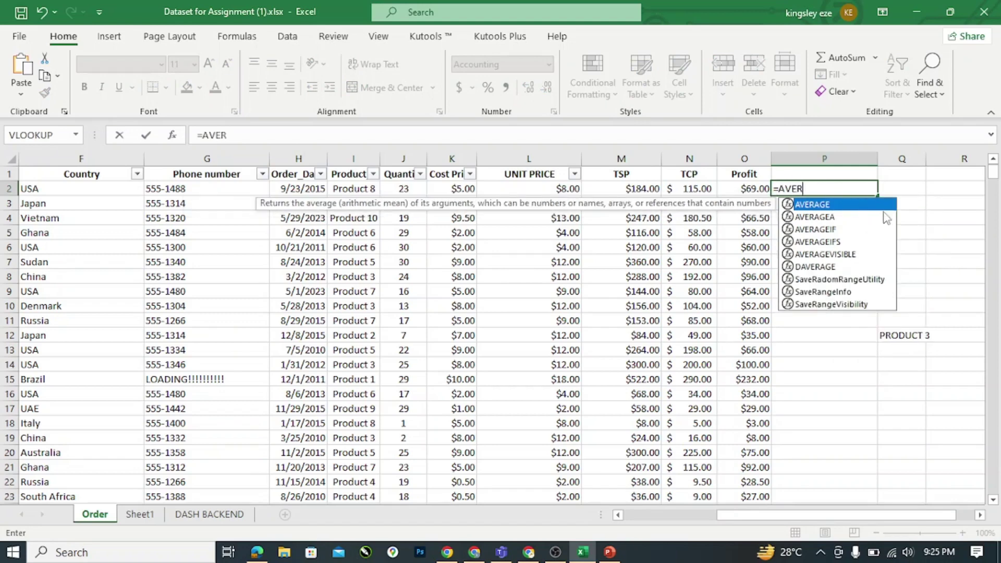
double_click(833, 229)
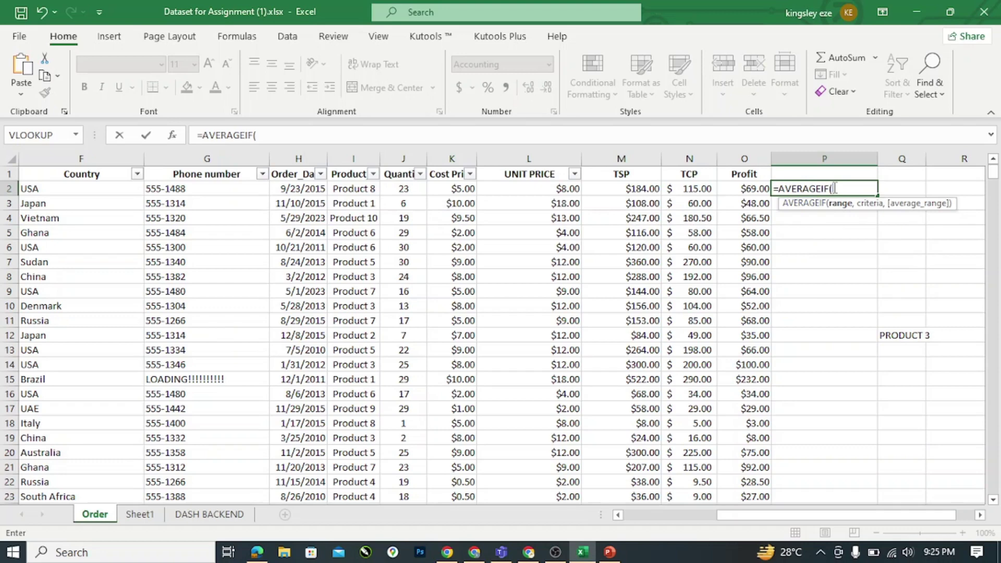
key(BackSpace)
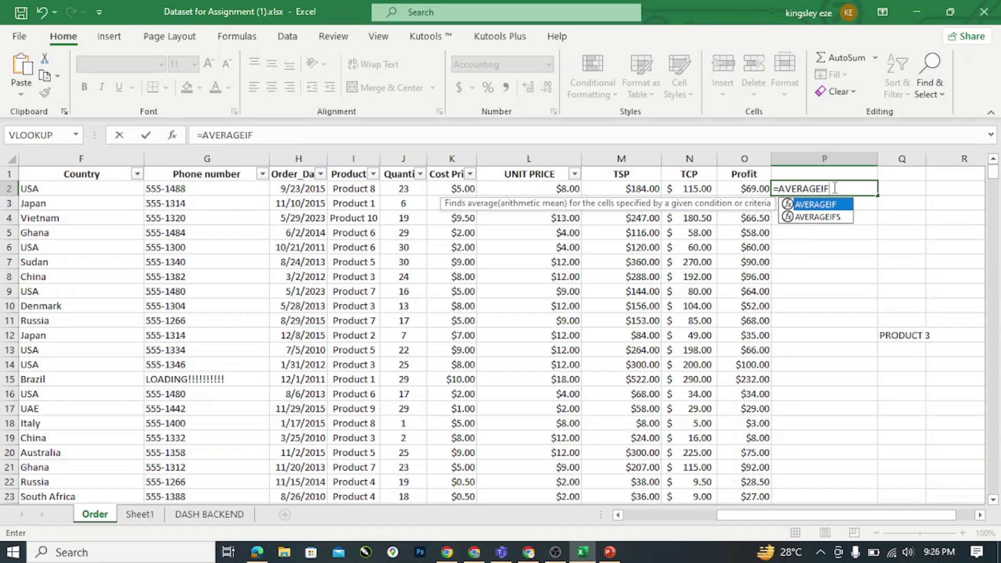
text(()
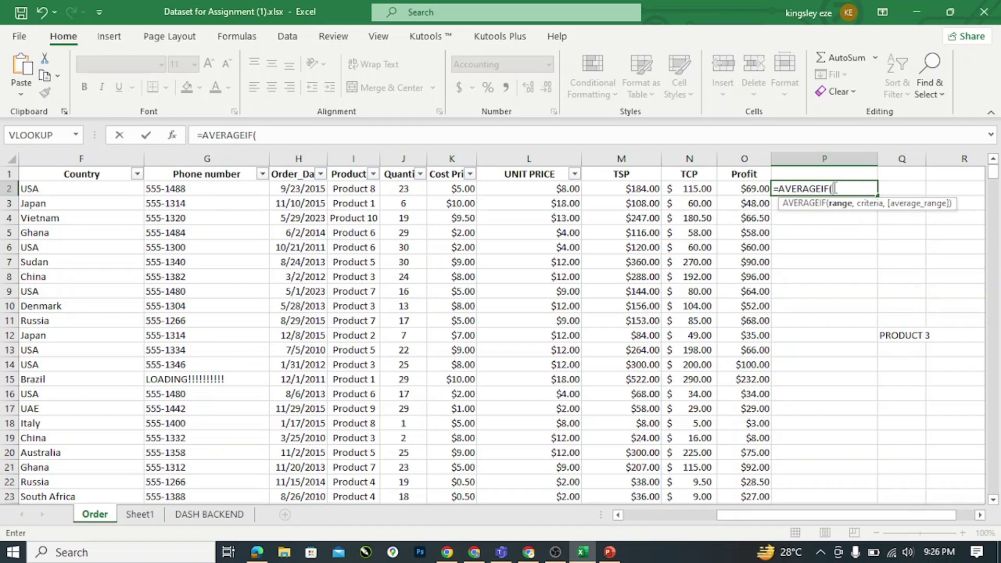
click(620, 159)
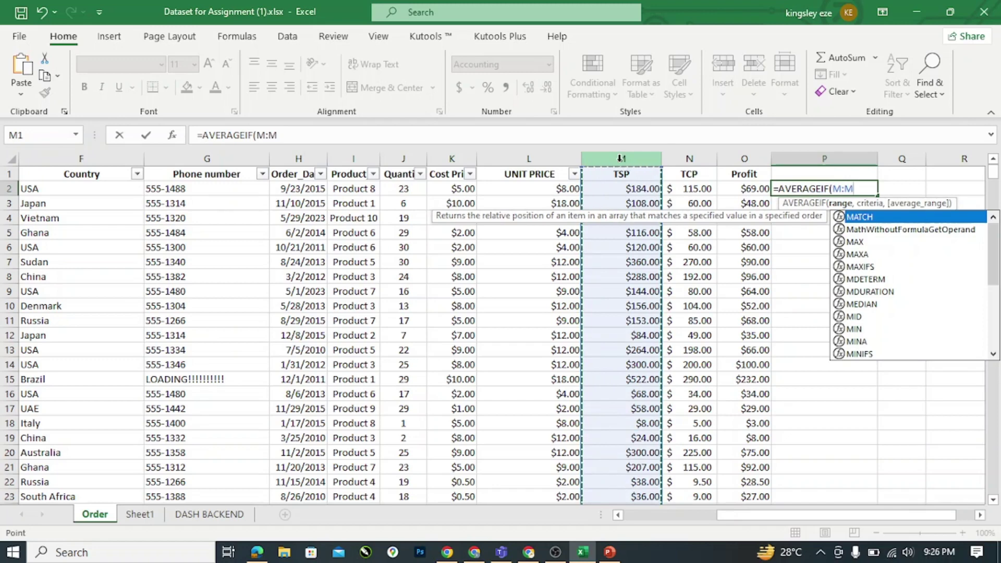
text(,)
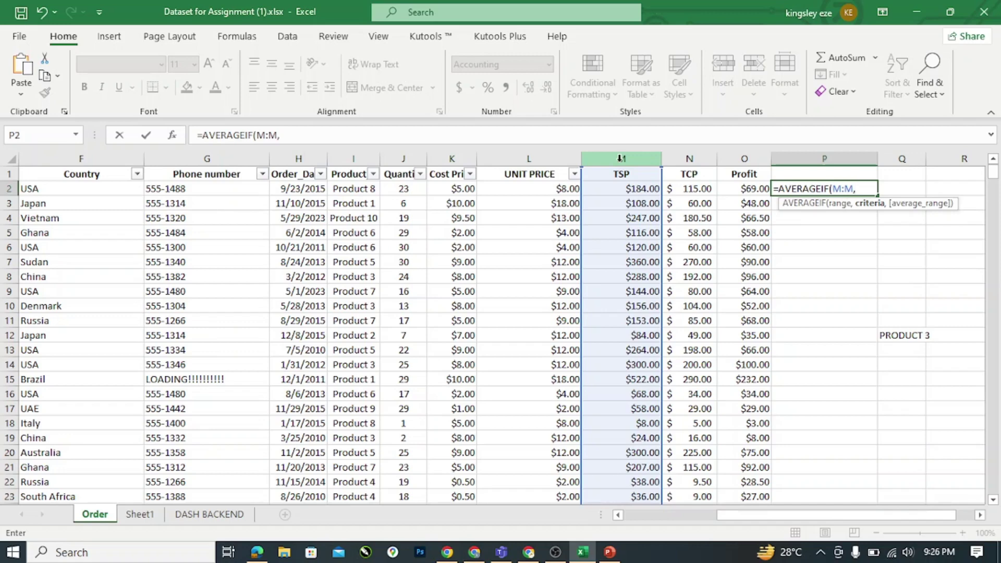
key(BackSpace)
key(BackSpace)
key(BackSpace)
key(BackSpace)
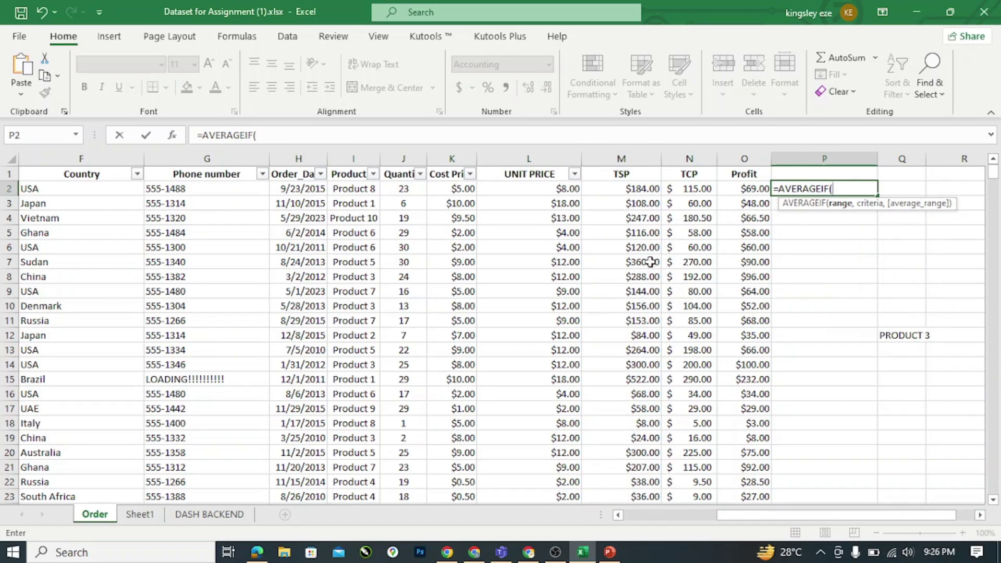
Complete the P2 formula as =AVERAGEIF(I:I,Q12,M:M) to average TSP for the product named in Q12.
click(348, 158)
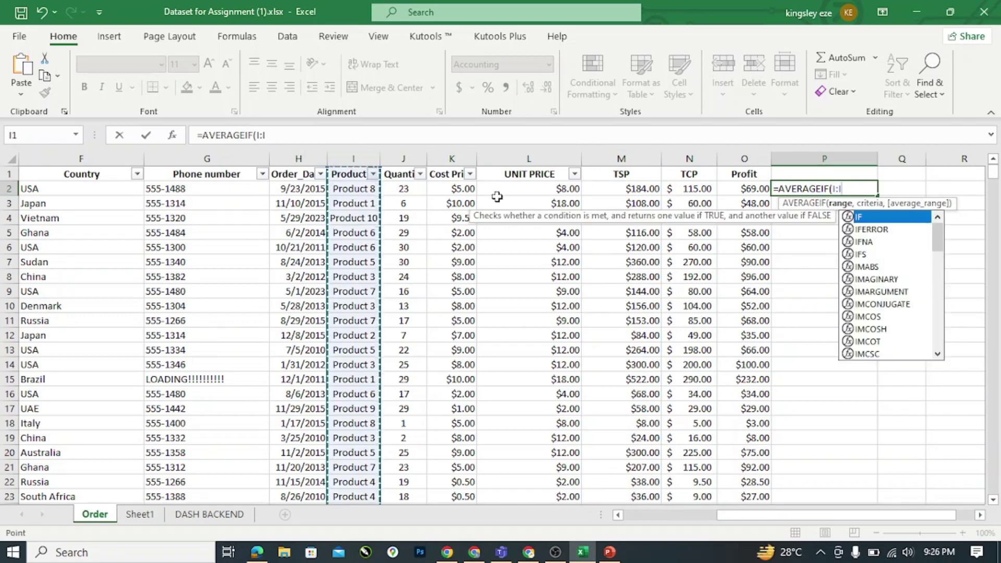
text(,)
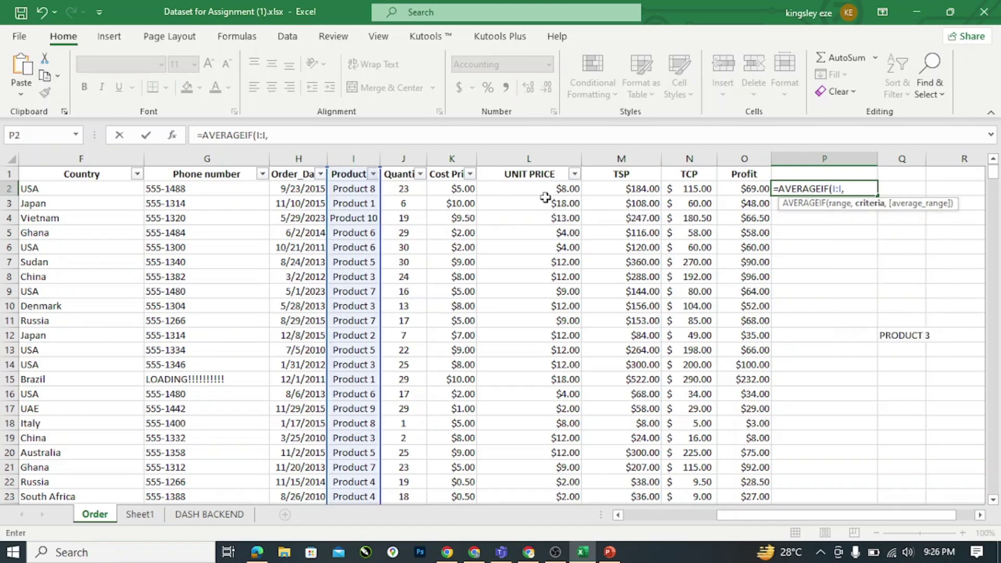
click(917, 336)
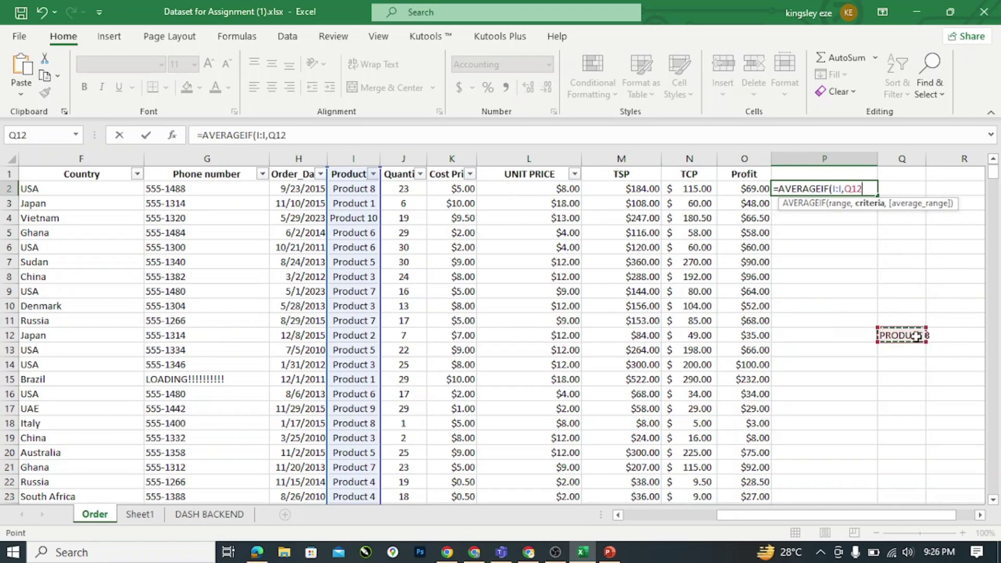
text(,)
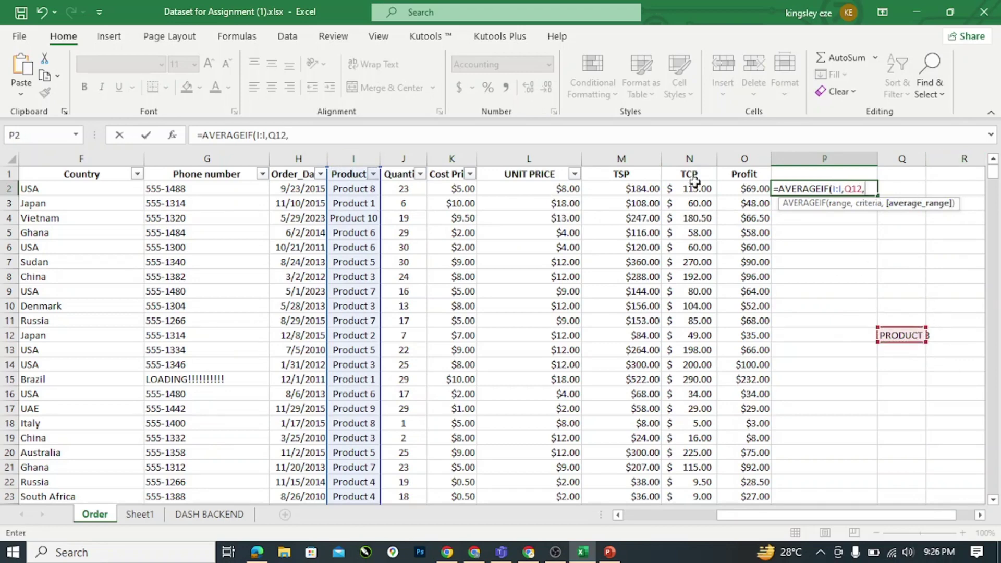
click(627, 156)
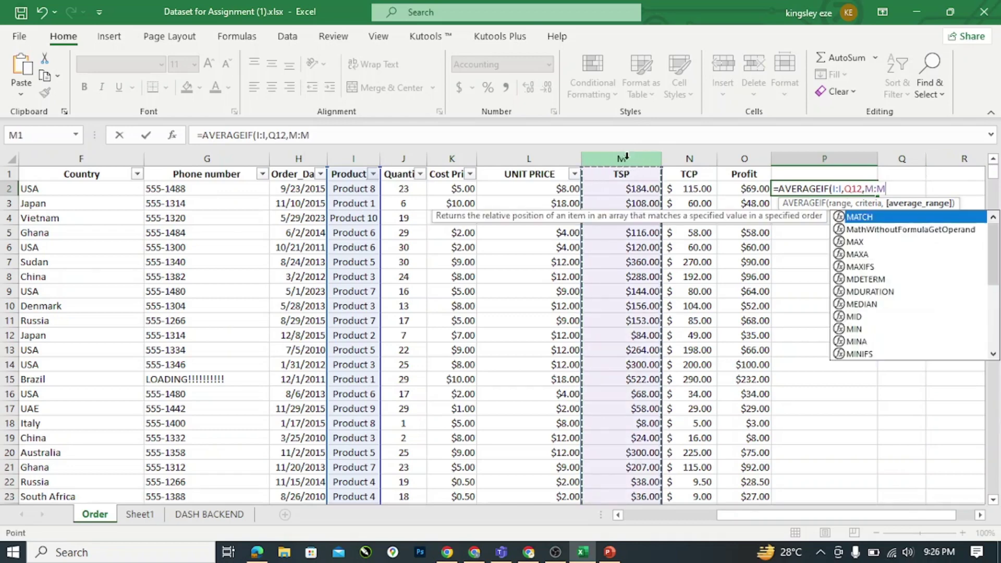
text())
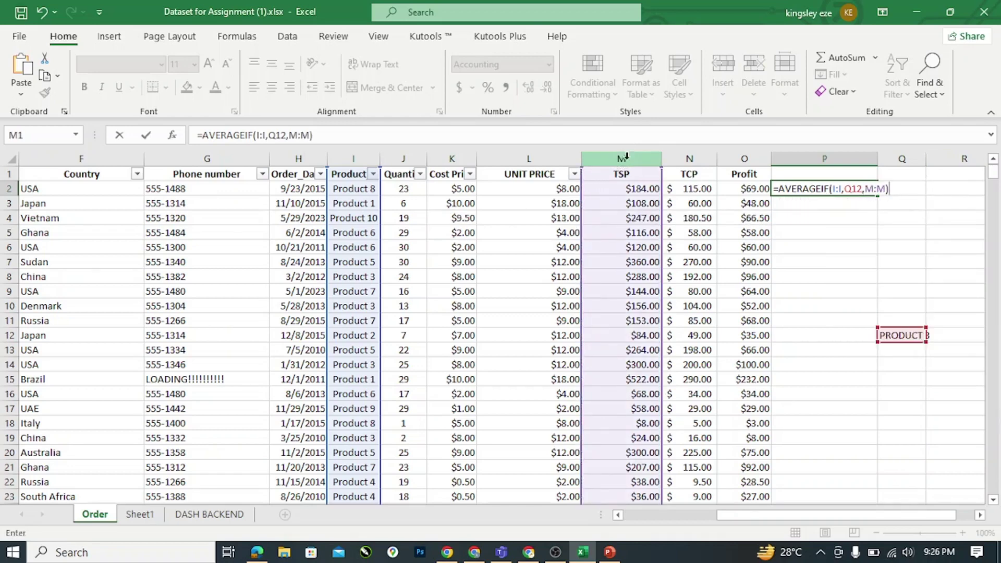
key(Return)
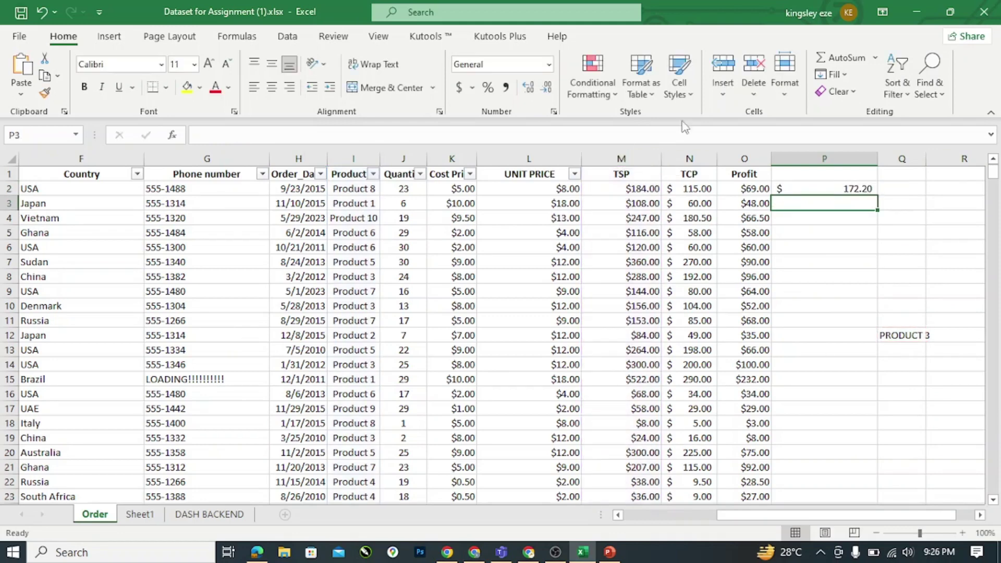
click(835, 186)
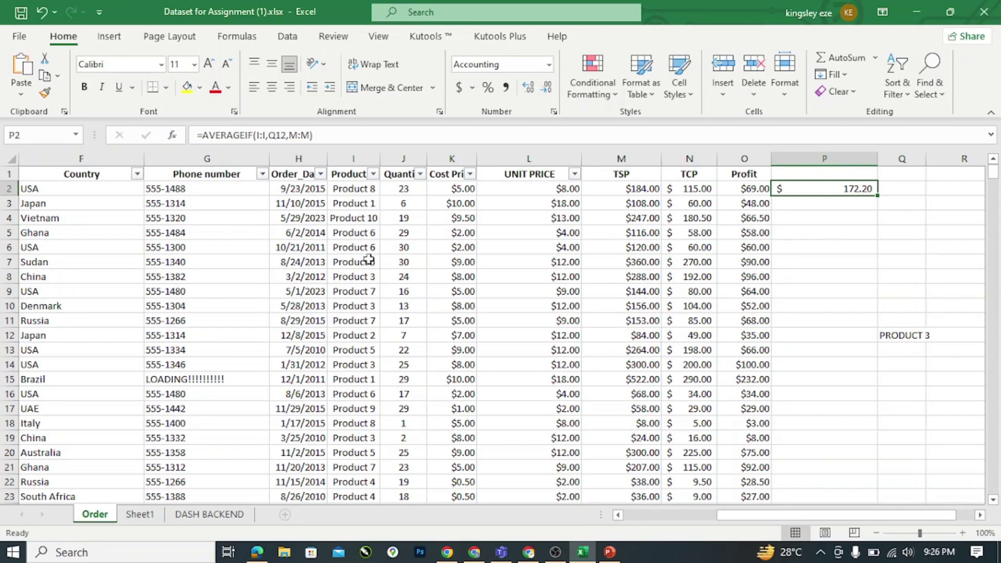
Delete the arguments of the AVERAGEIF formula in P2 and change the function to AVERAGEIFS.
double_click(831, 187)
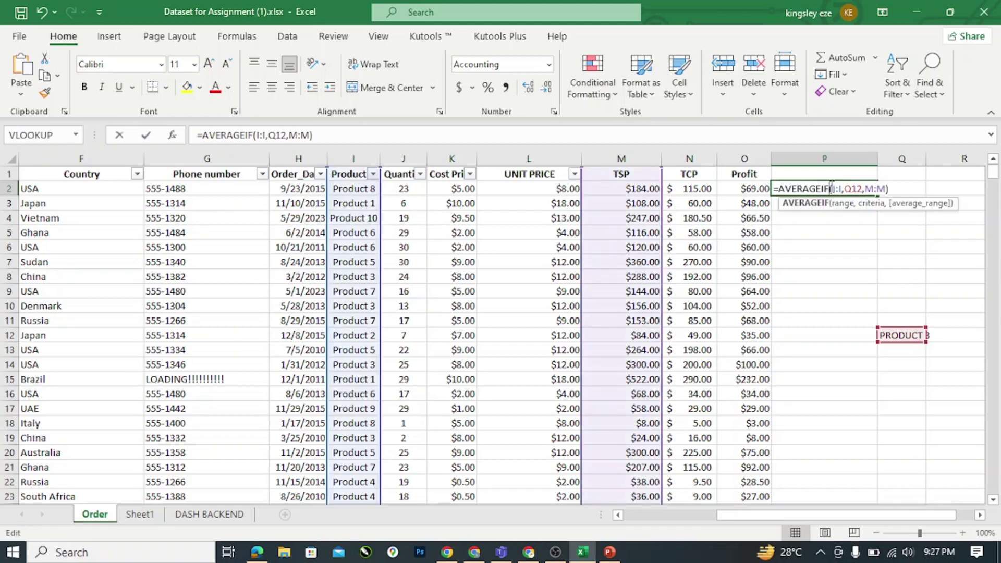
click(906, 189)
key(BackSpace)
key(BackSpace)
key(BackSpace)
key(BackSpace)
key(BackSpace)
key(BackSpace)
key(BackSpace)
key(BackSpace)
key(BackSpace)
key(BackSpace)
key(BackSpace)
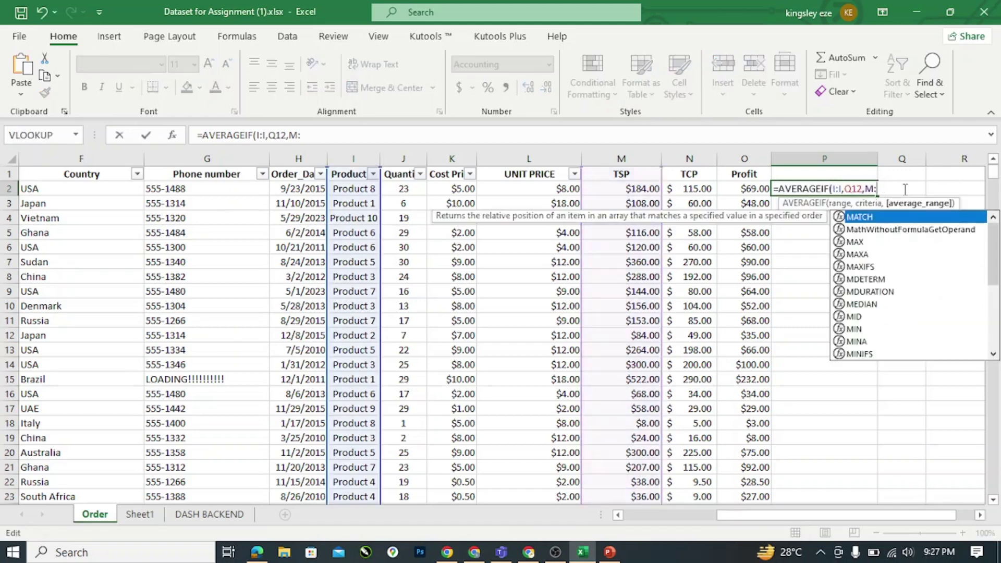
key(BackSpace)
key(BackSpace)
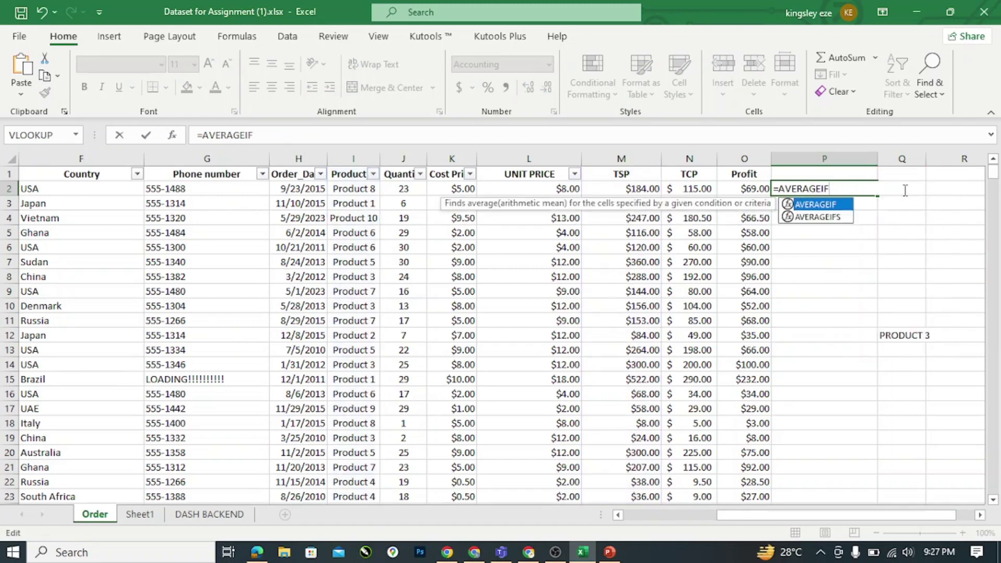
click(844, 221)
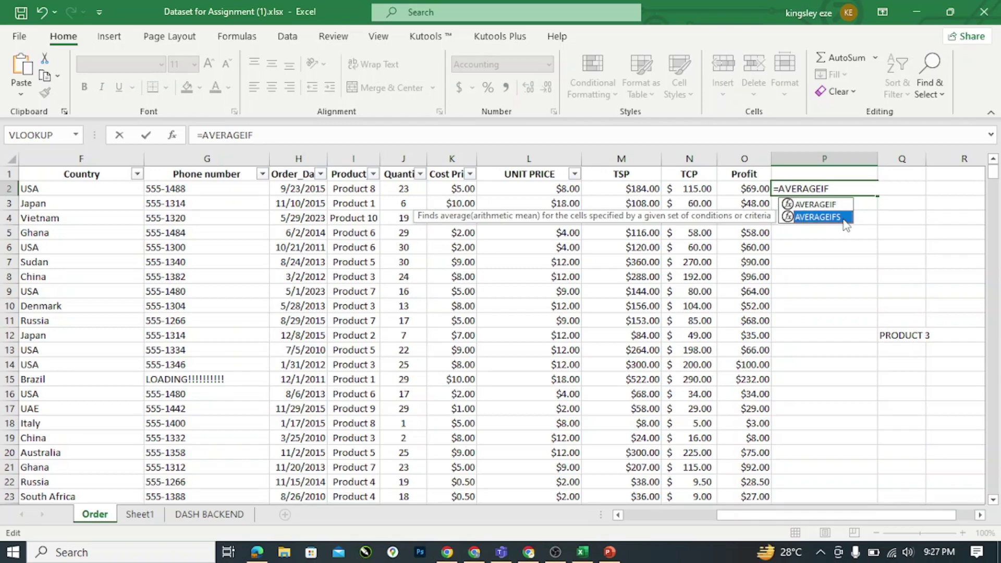
double_click(845, 218)
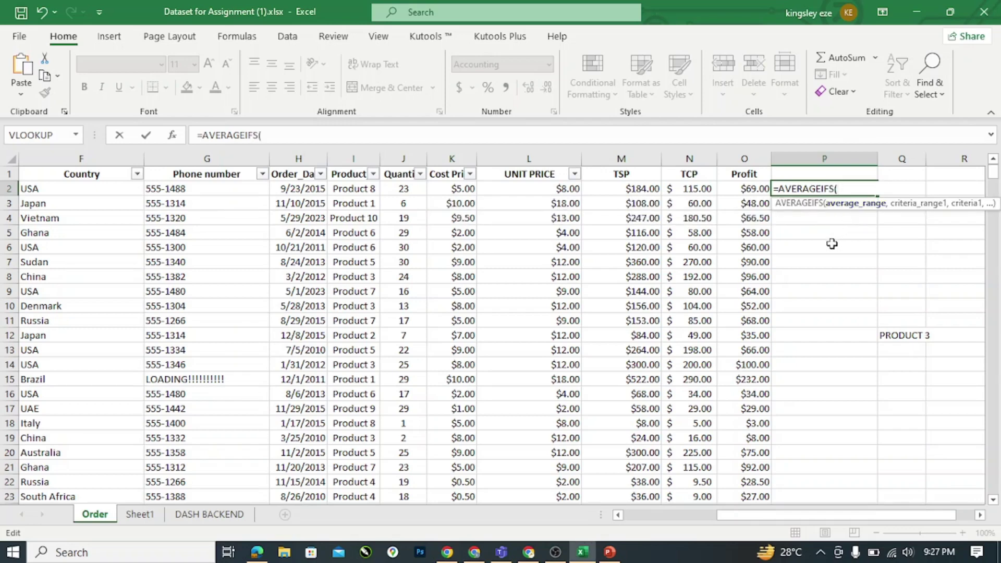
Complete the P2 formula as =AVERAGEIFS(M:M,I:I,Q12), averaging TSP for the product in Q12.
click(608, 160)
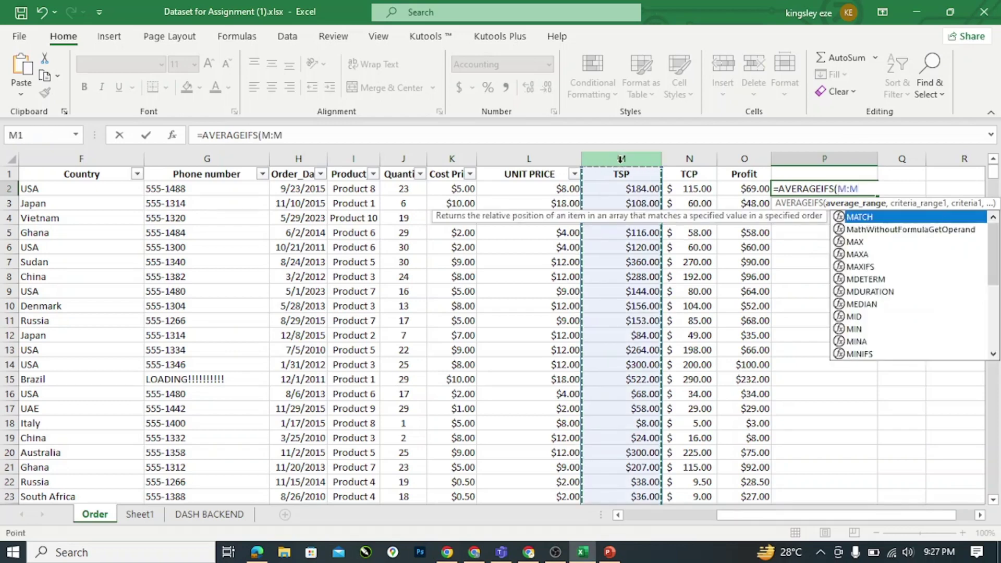
text(,)
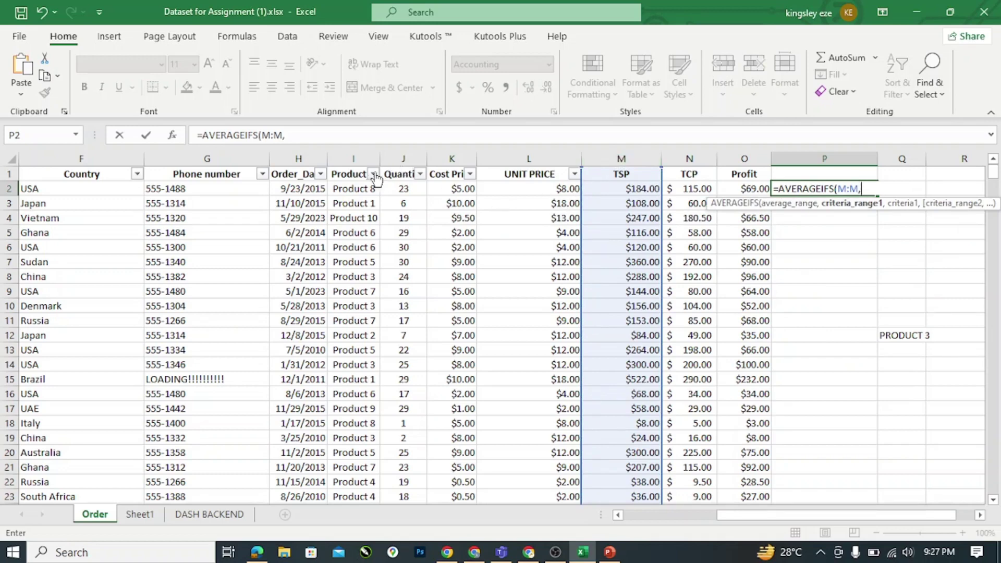
click(362, 158)
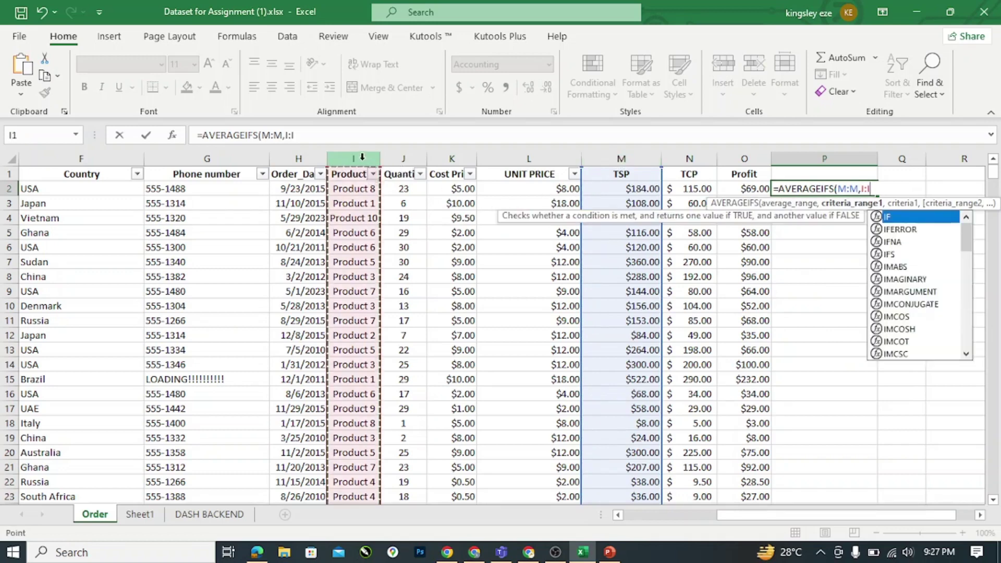
text(,)
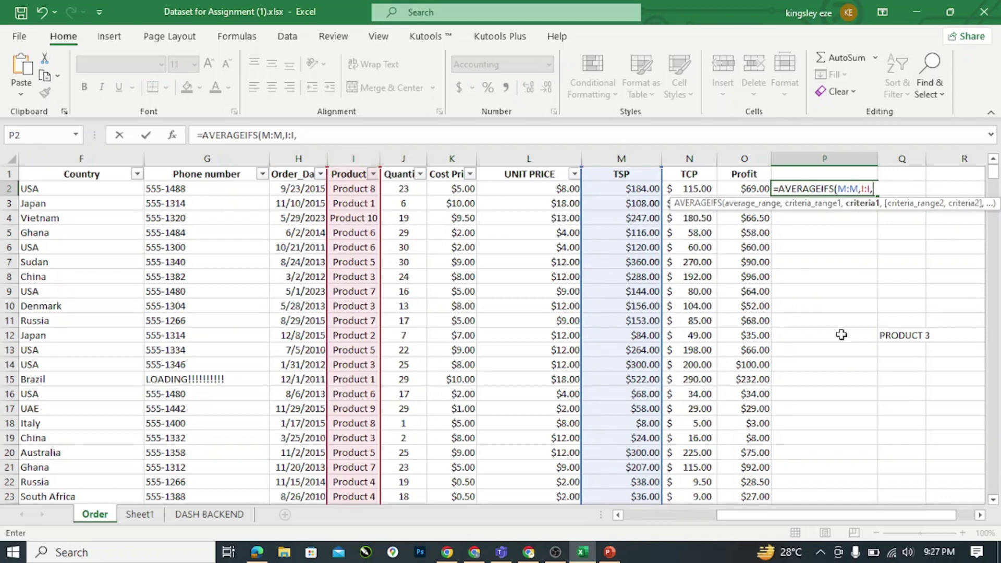
click(917, 335)
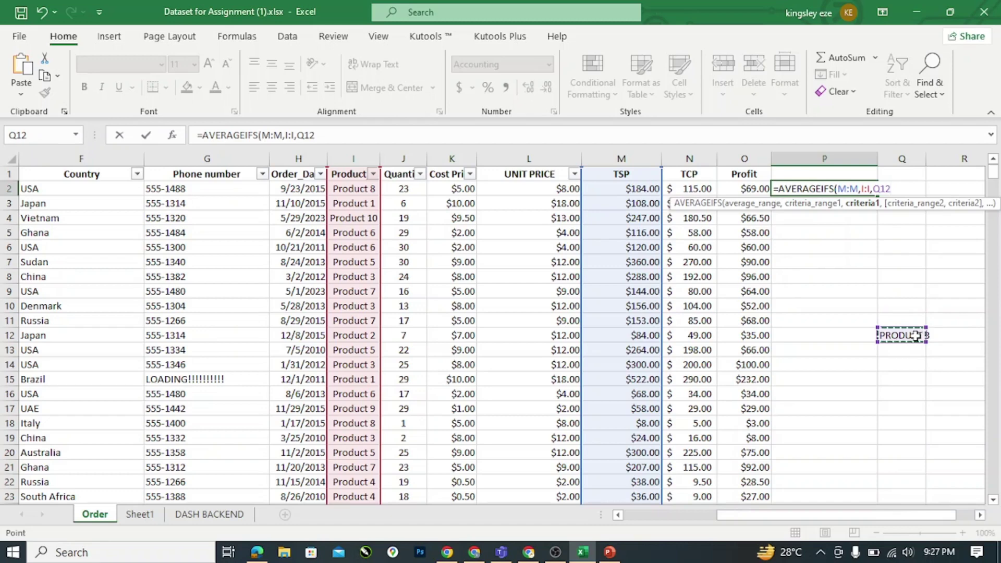
text(,)
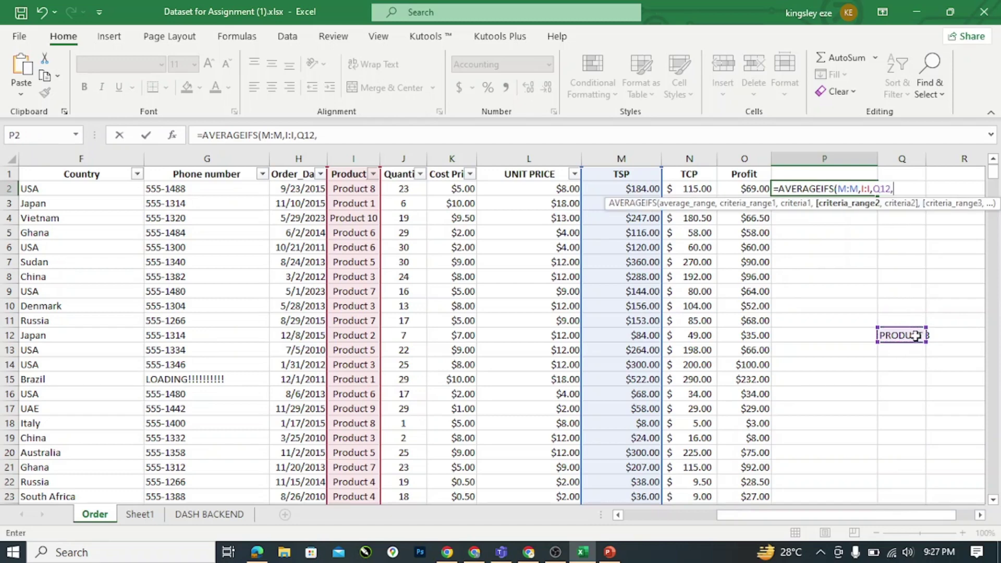
key(BackSpace)
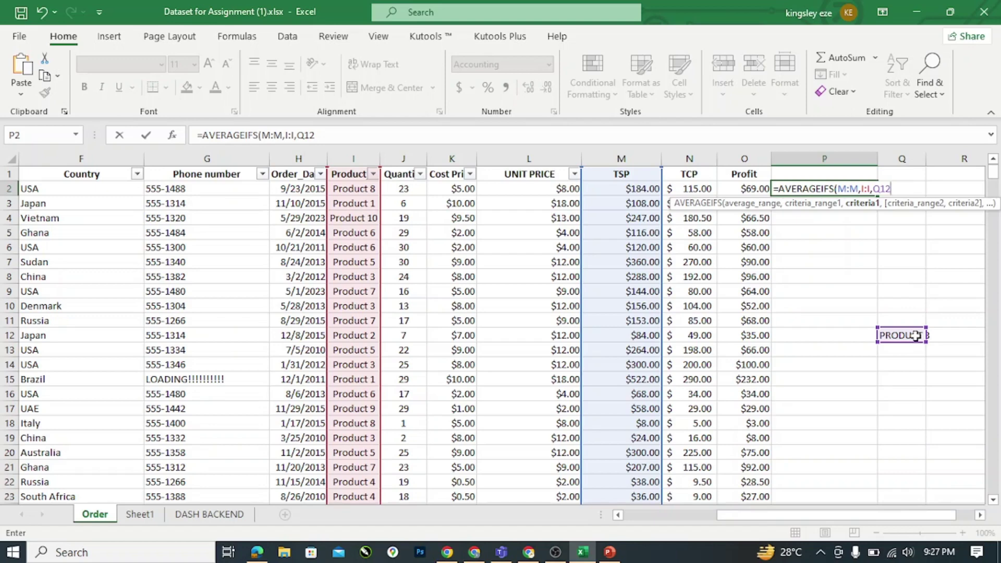
text())
key(Return)
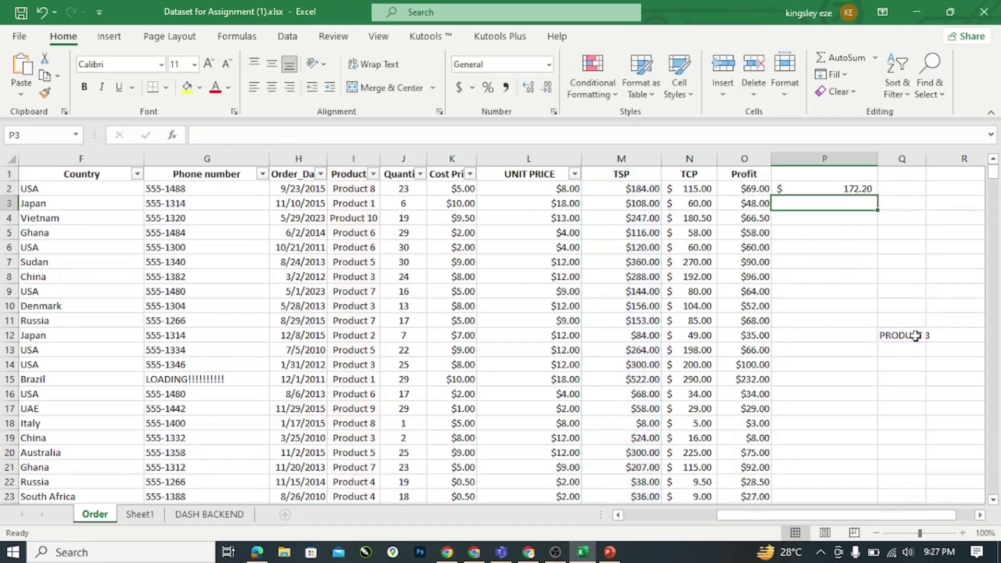
click(838, 188)
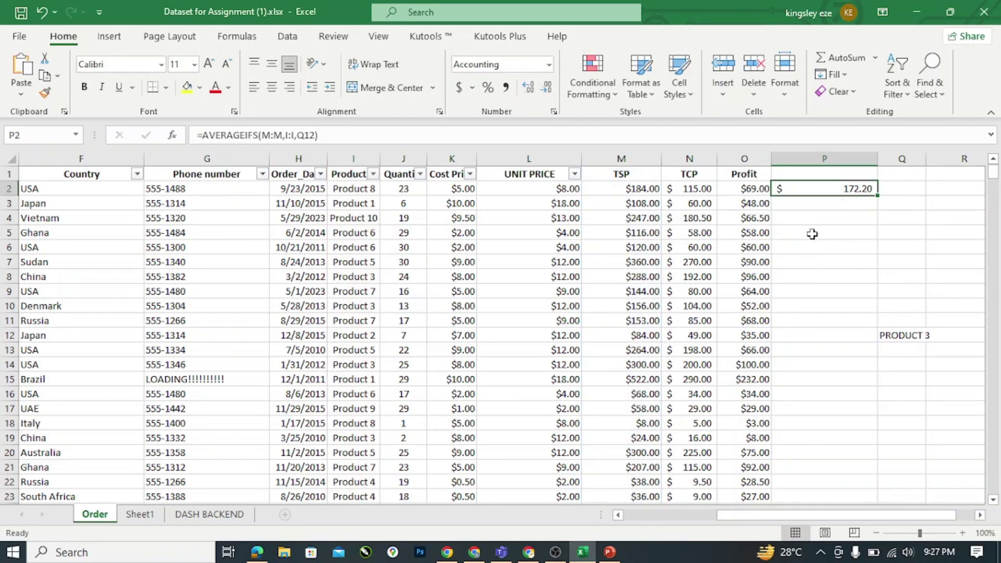
Add a second criterion to the AVERAGEIFS formula in P2, matching the UNIT PRICE column L:L to 12.
double_click(819, 188)
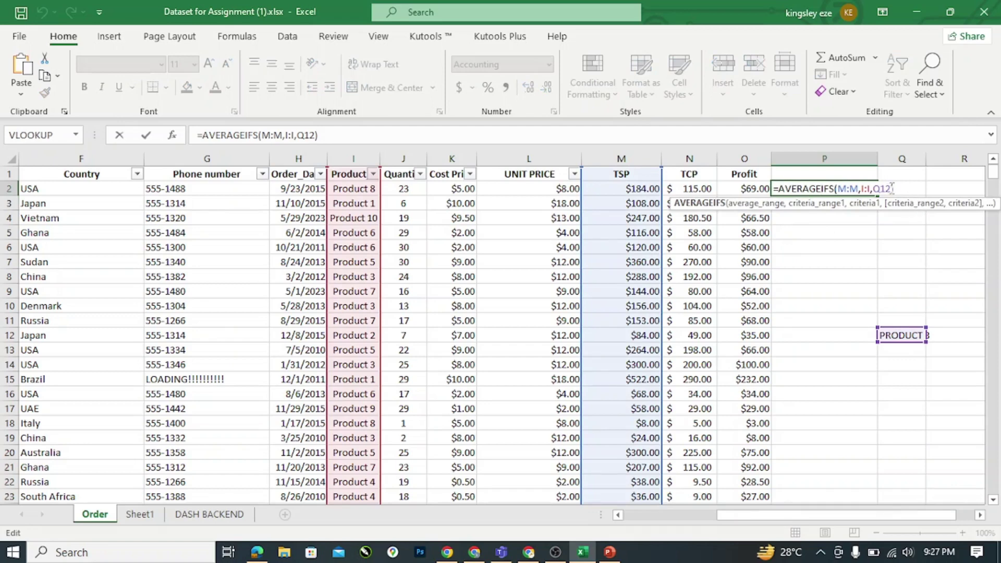
click(891, 188)
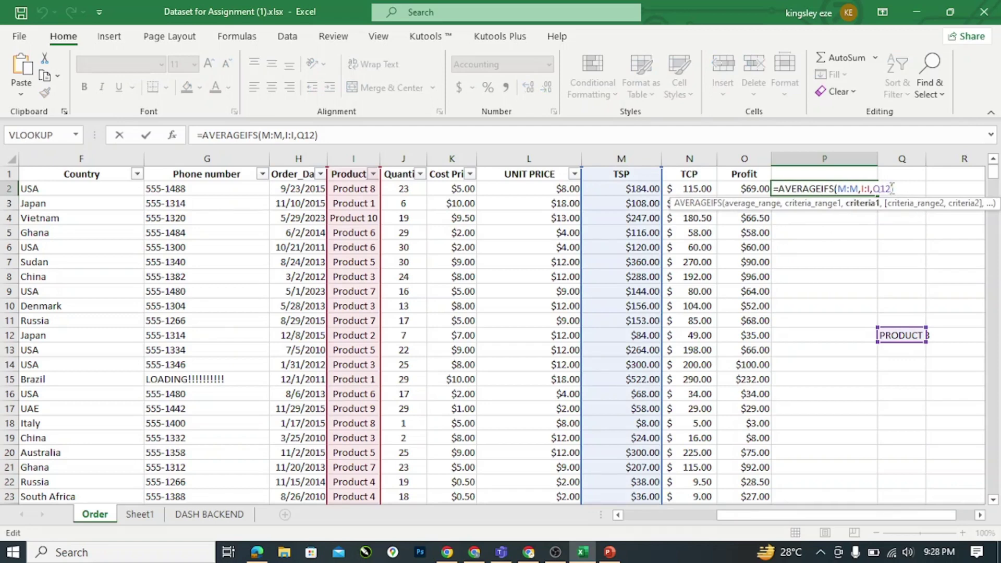
text(,)
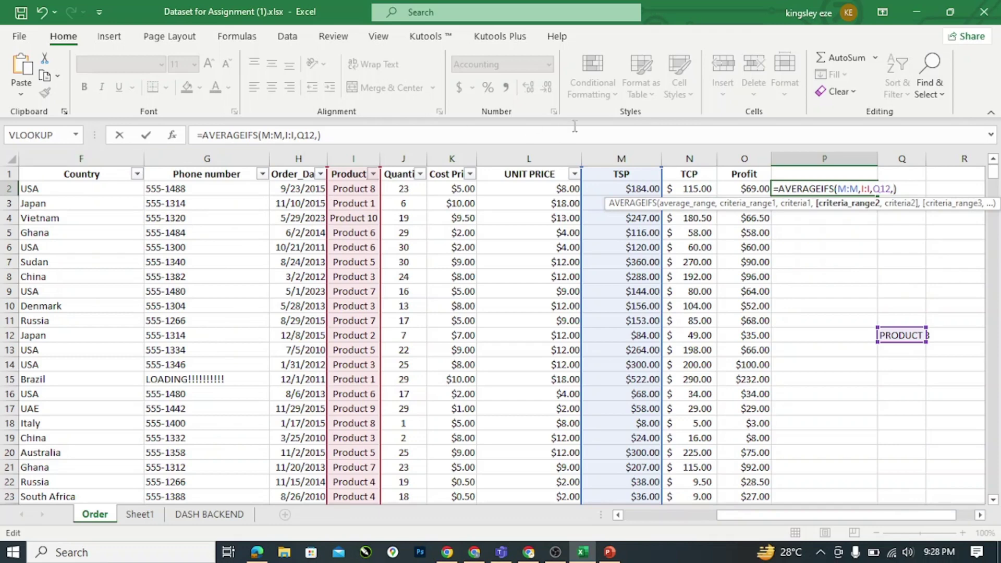
click(546, 156)
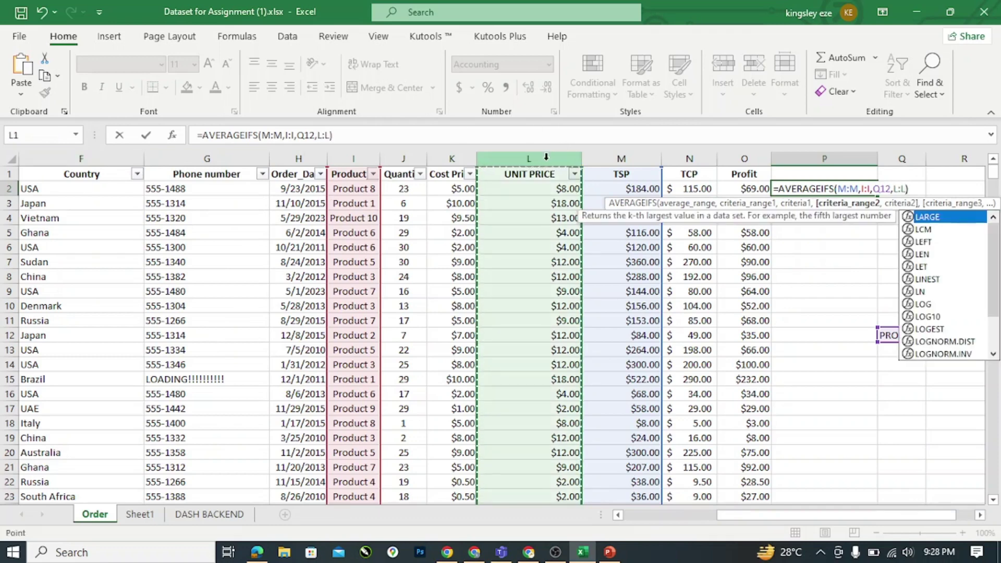
text(,)
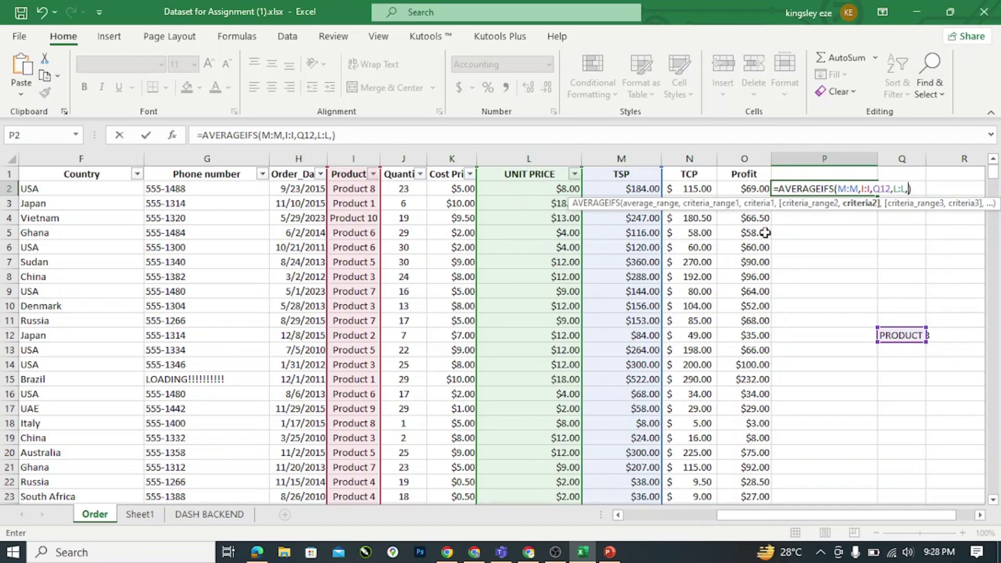
text(12)
key(Return)
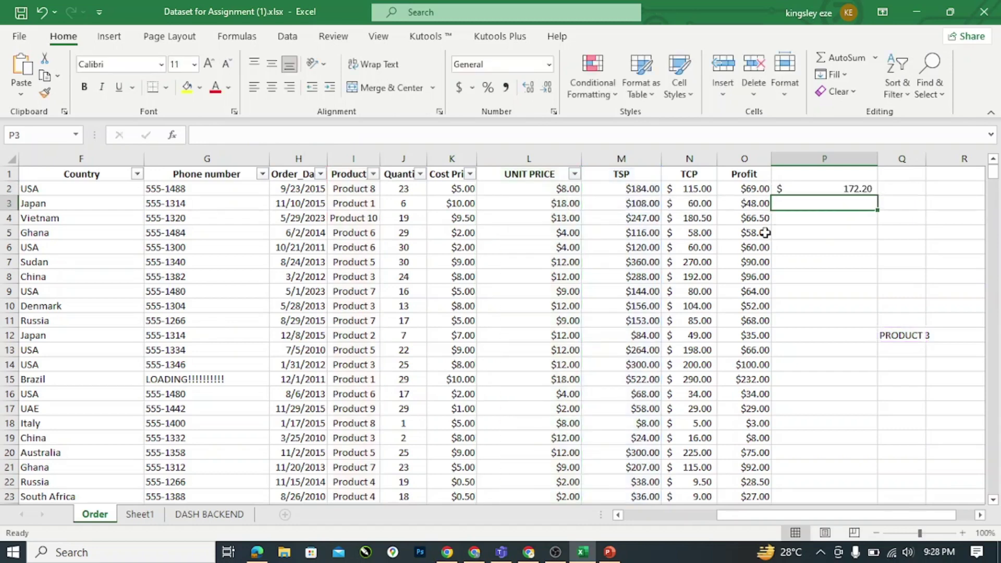
click(823, 189)
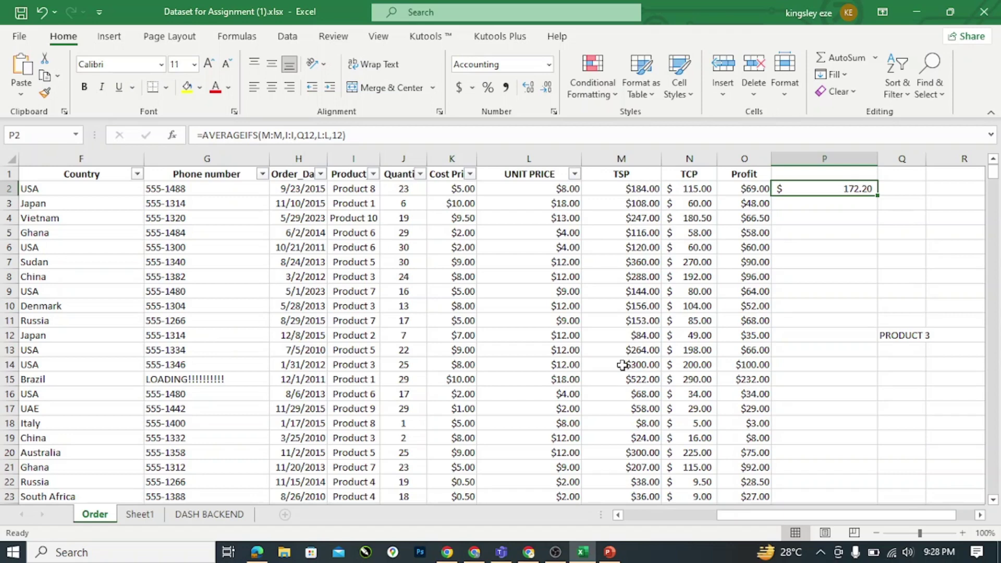
Replace the unit price criterion in P2 with a country one, making the formula =AVERAGEIFS(M:M,I:I,Q12,F:F,"USA").
double_click(827, 190)
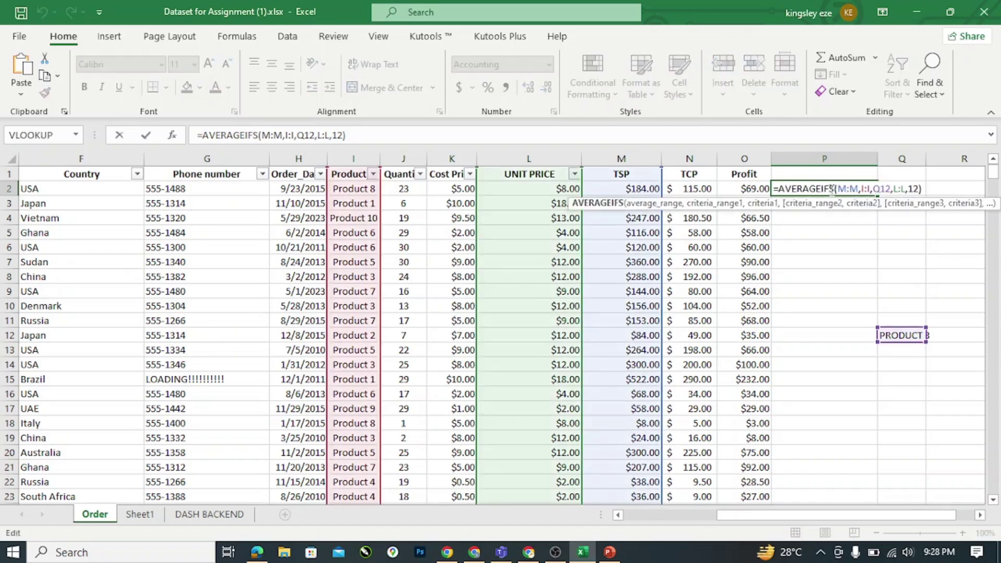
click(918, 189)
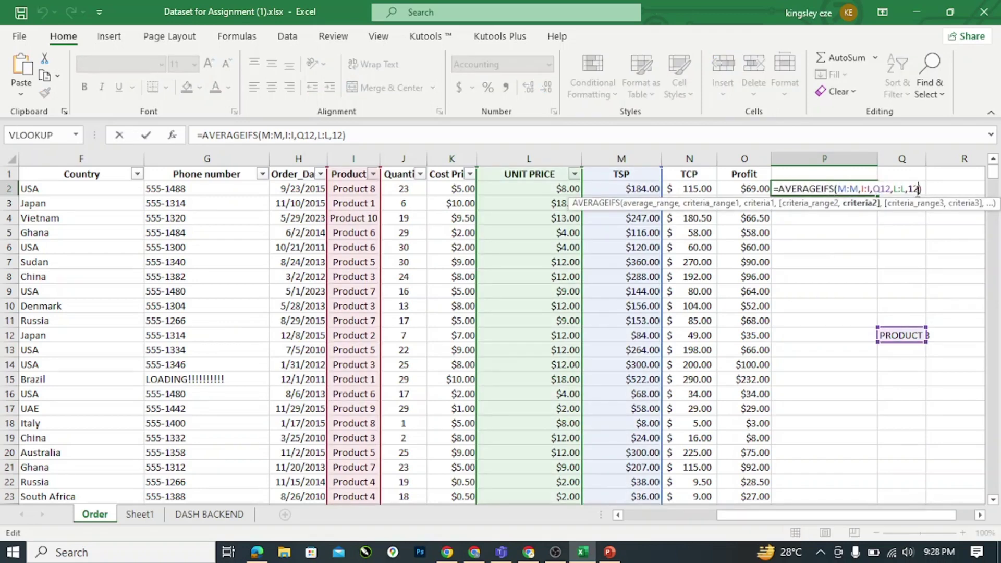
key(BackSpace)
key(BackSpace)
key(BackSpace)
key(BackSpace)
key(BackSpace)
key(BackSpace)
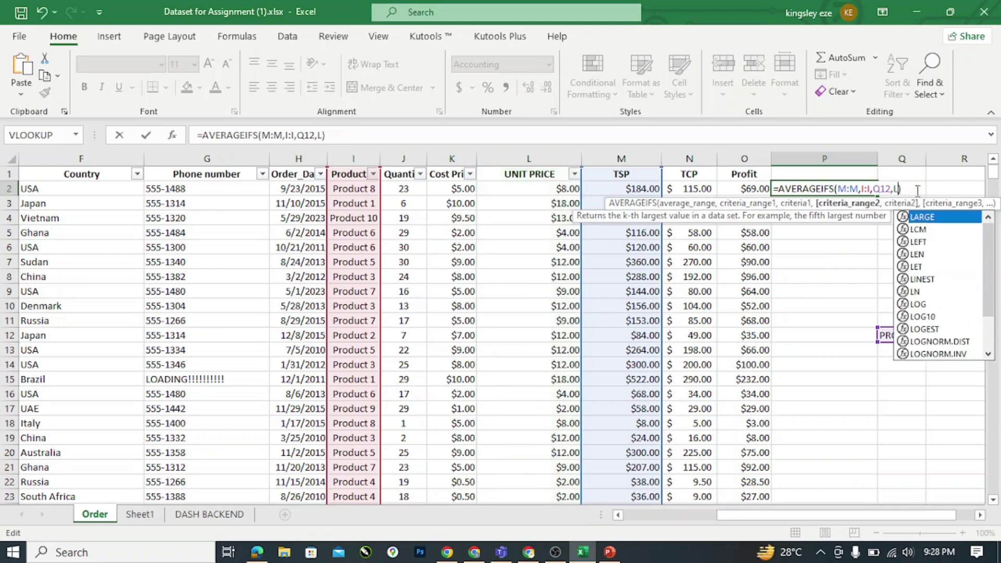
click(78, 151)
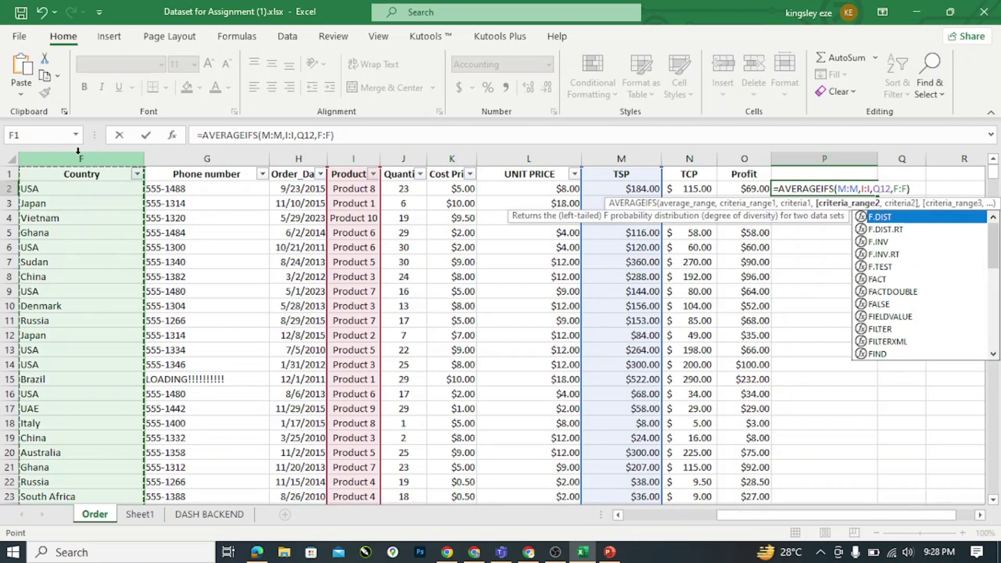
text(,)
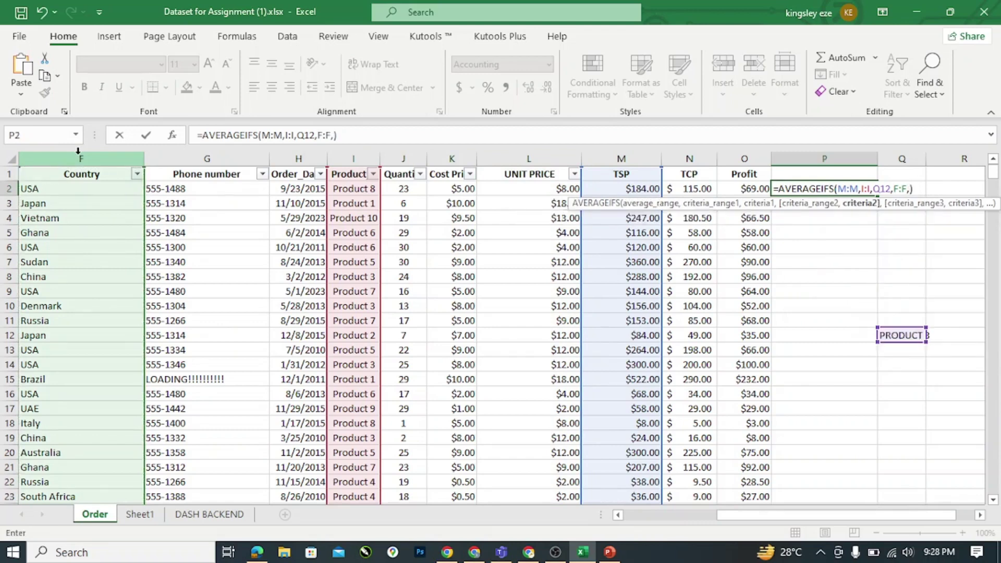
text("USA")
key(Return)
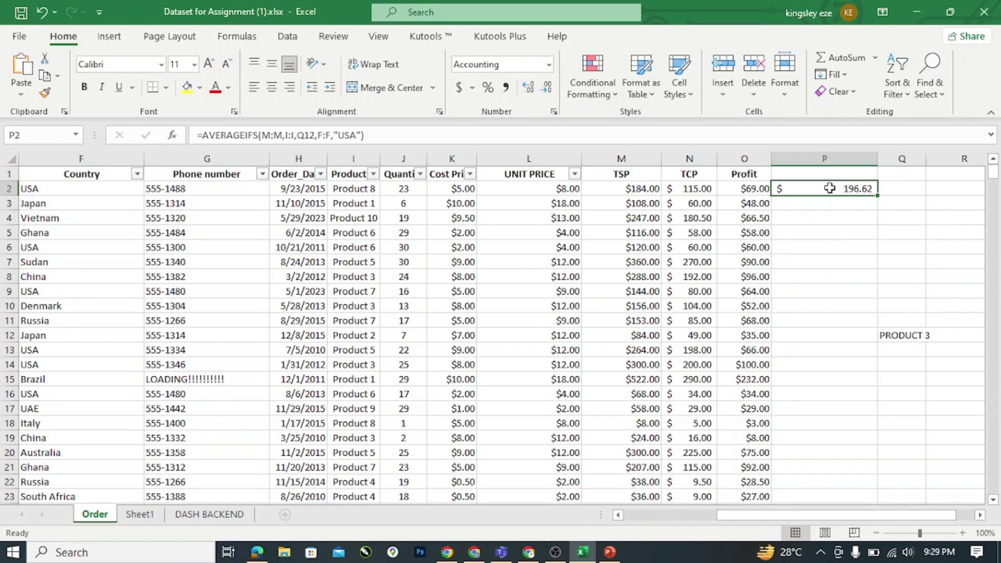
Check the Data Analytics syllabus PDF in the browser for the next function to cover, and return to the workbook.
click(830, 188)
click(255, 554)
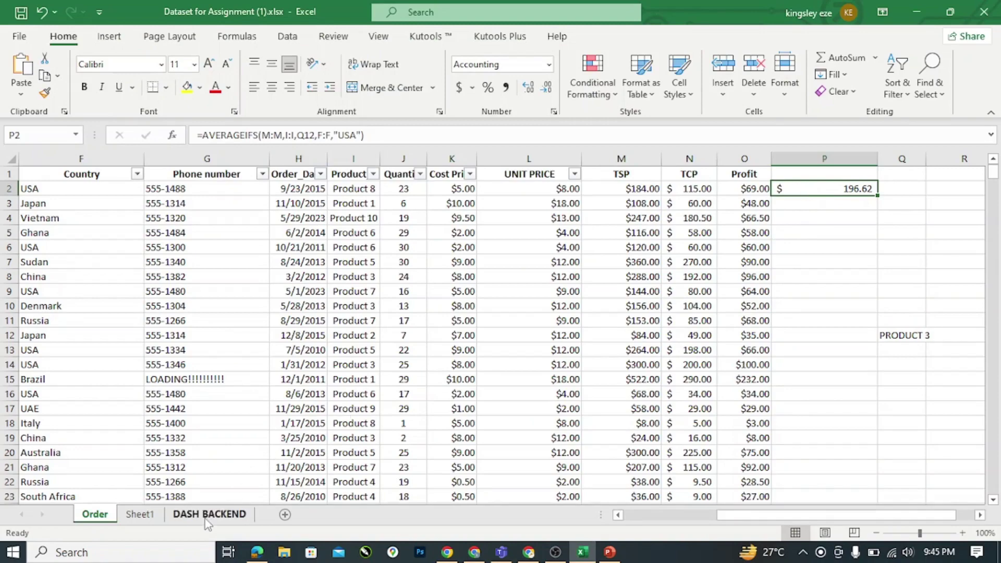
click(257, 552)
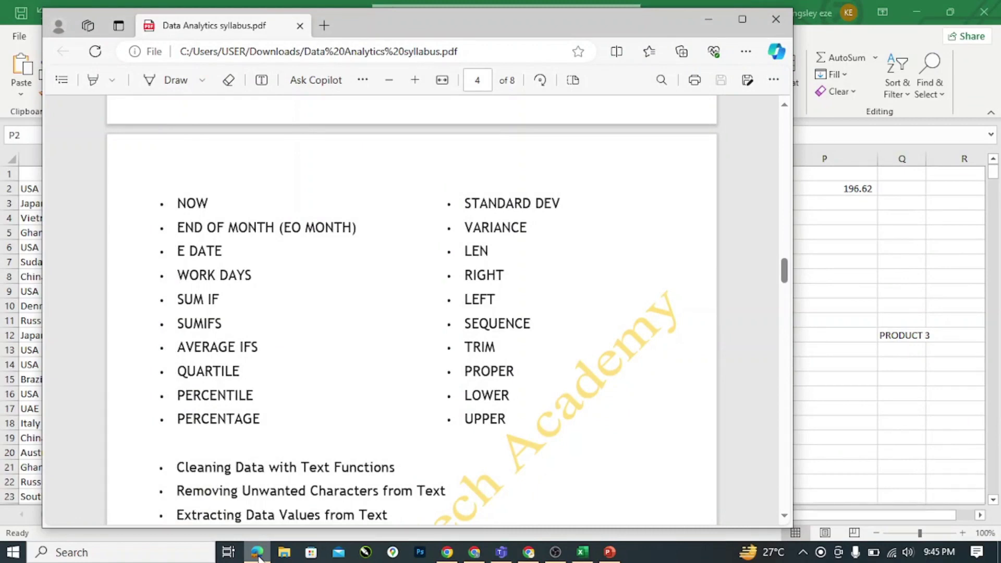
click(708, 21)
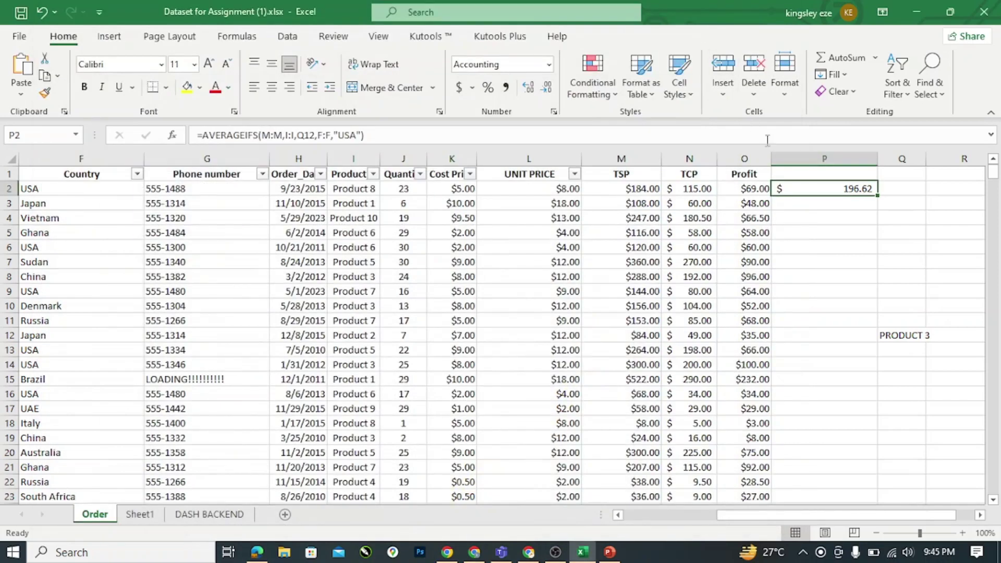
Clear the formula in P2 and start a QUARTILE.EXC formula in P4.
double_click(826, 189)
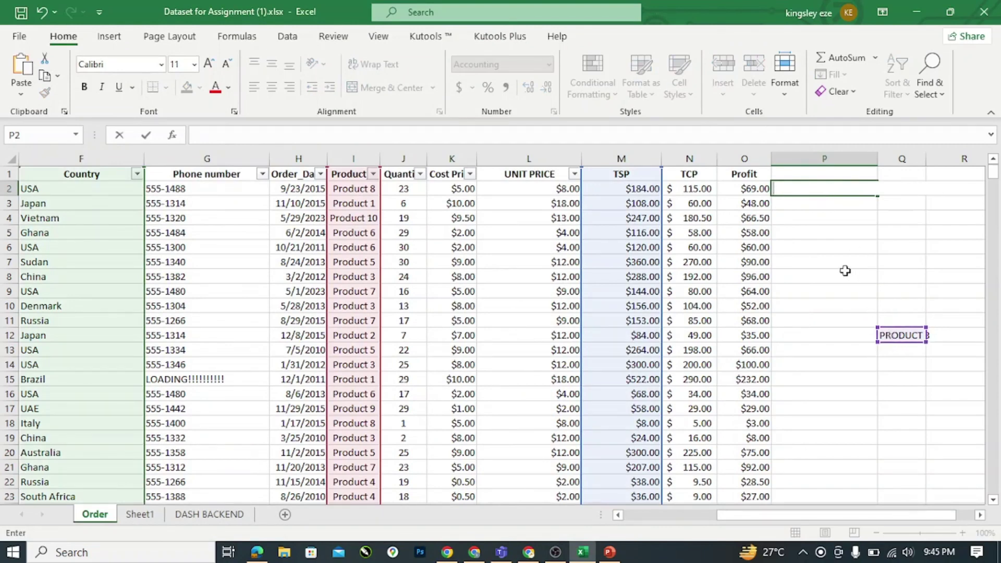
click(787, 216)
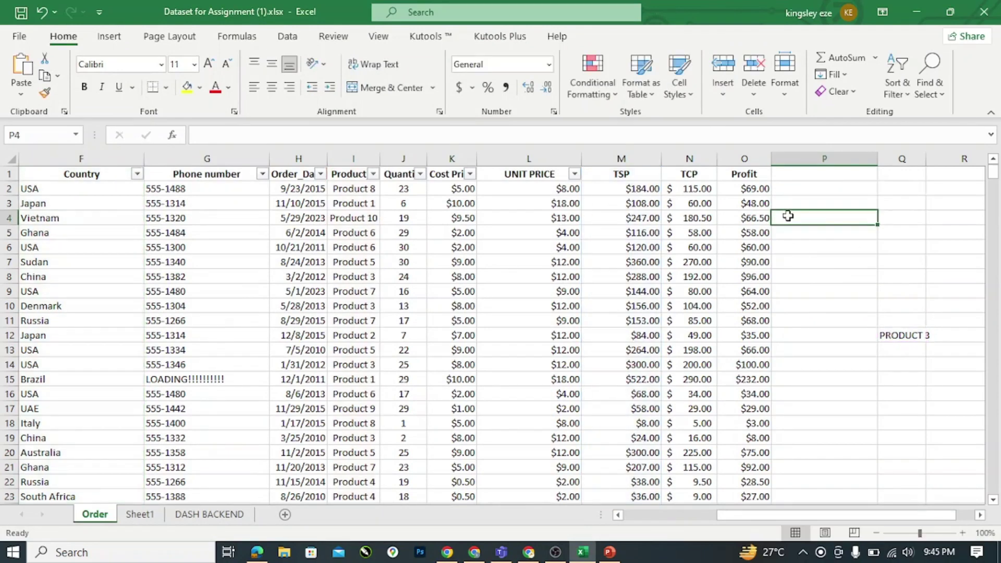
text(=Q)
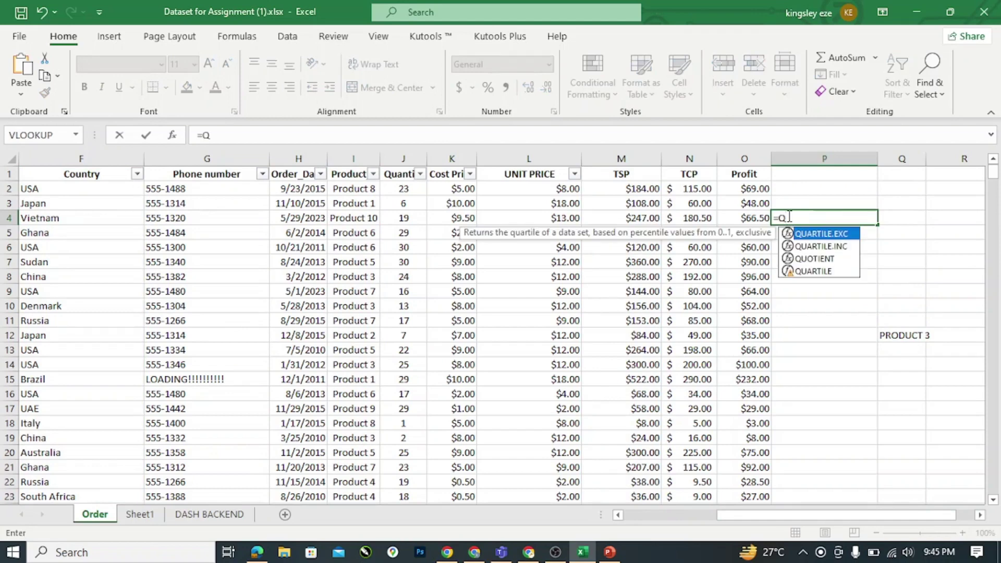
text(UA)
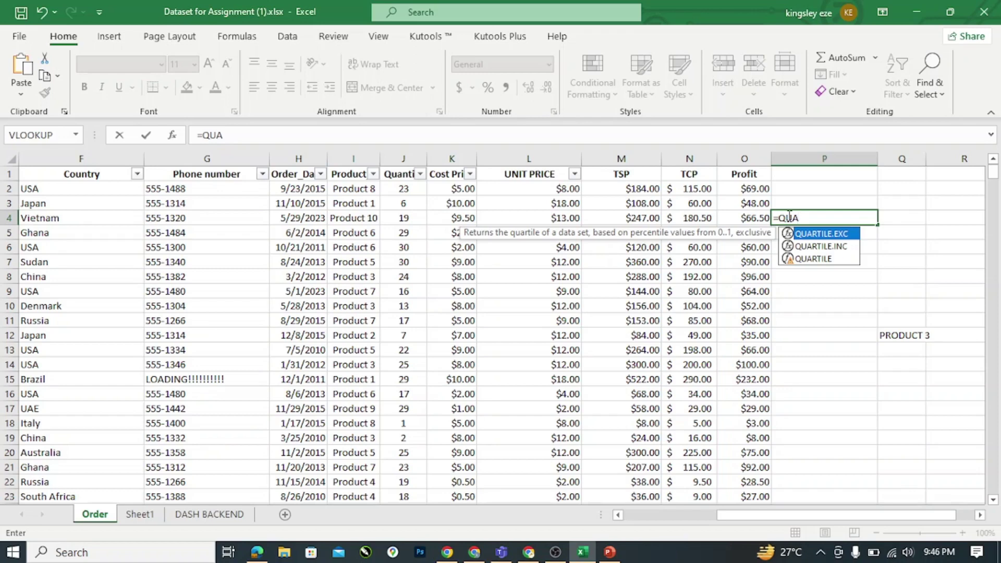
double_click(850, 236)
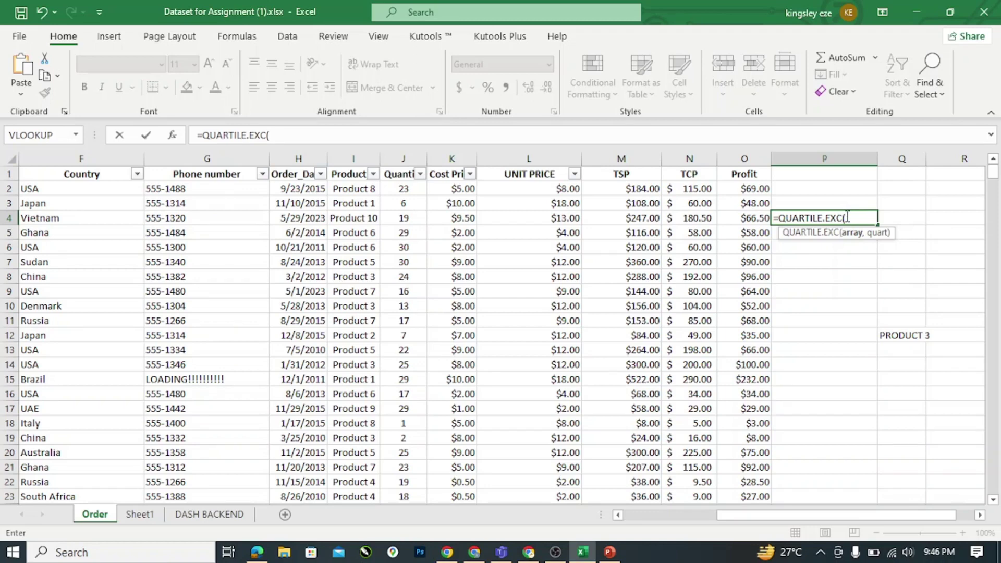
Change the function in P4 to QUARTILE.INC with the TSP column M:M as the array, showing its quart options.
key(BackSpace)
key(BackSpace)
key(BackSpace)
key(BackSpace)
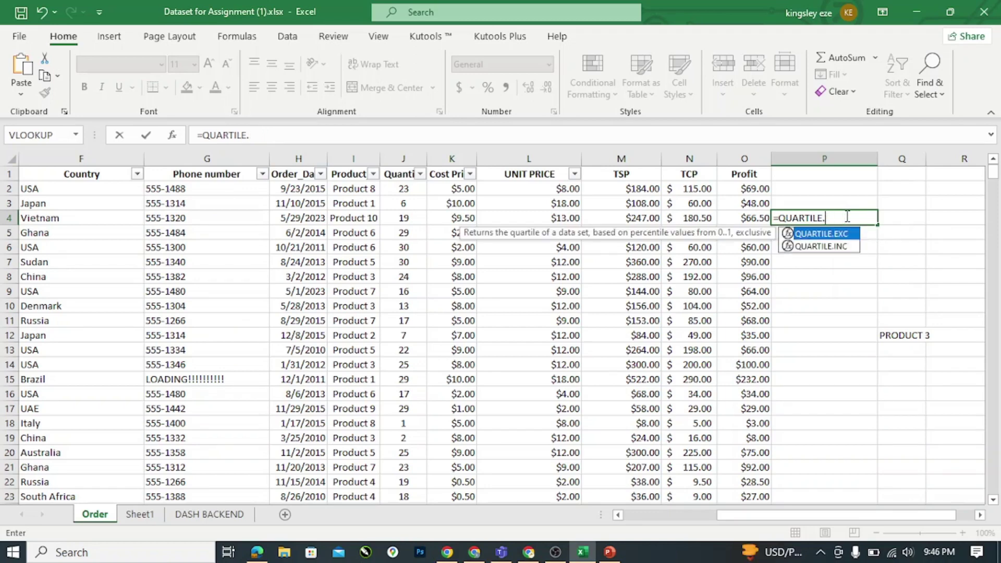
double_click(831, 246)
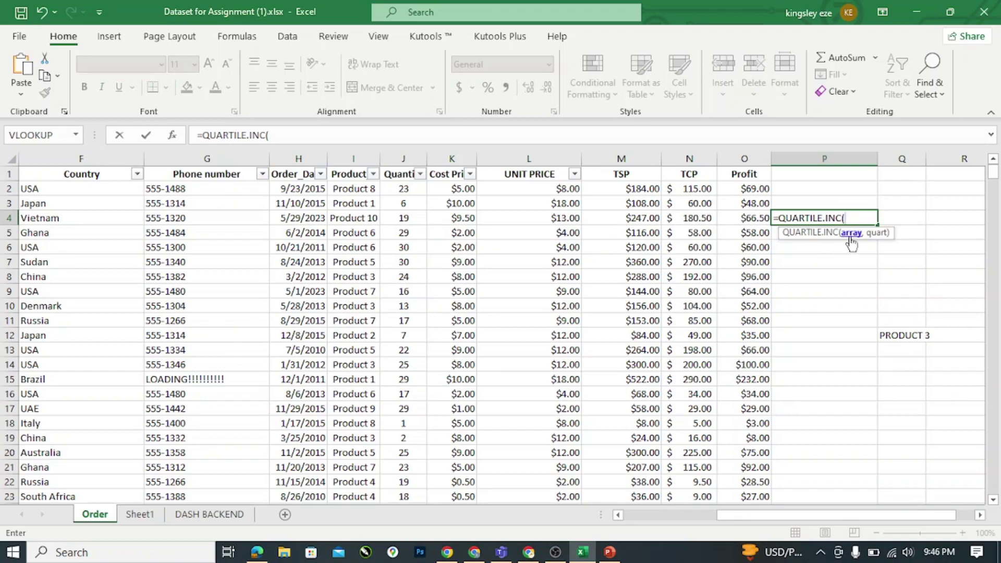
click(629, 154)
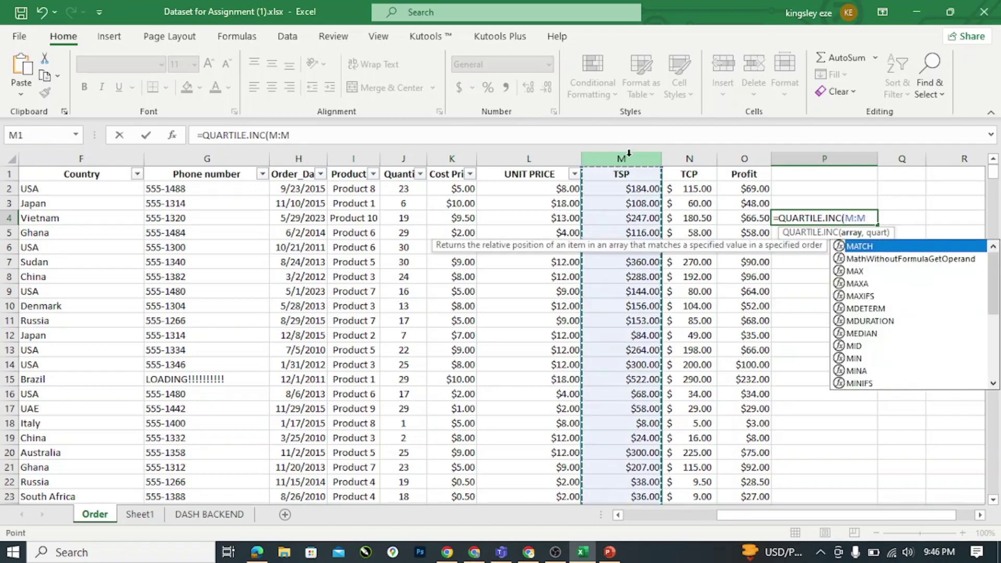
text(,)
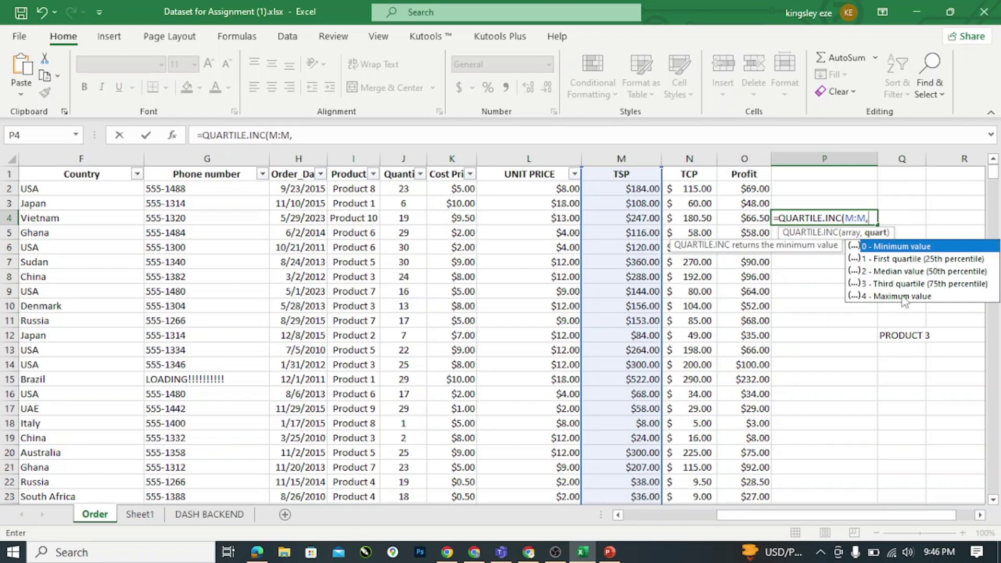
Change the P4 formula back to QUARTILE.EXC with M:M as the array, showing its quart options.
key(BackSpace)
key(BackSpace)
key(BackSpace)
key(BackSpace)
key(BackSpace)
key(BackSpace)
key(BackSpace)
key(BackSpace)
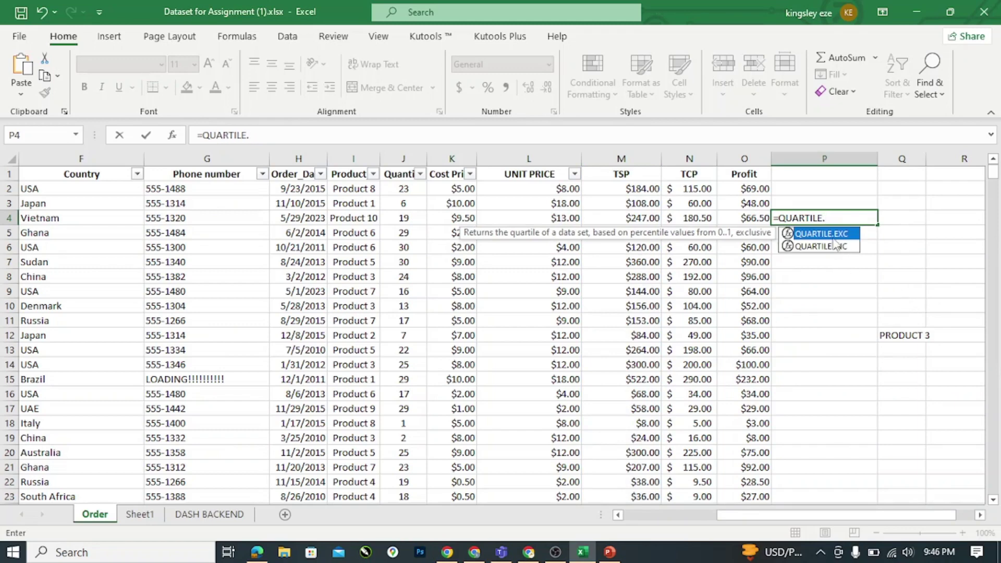
double_click(832, 235)
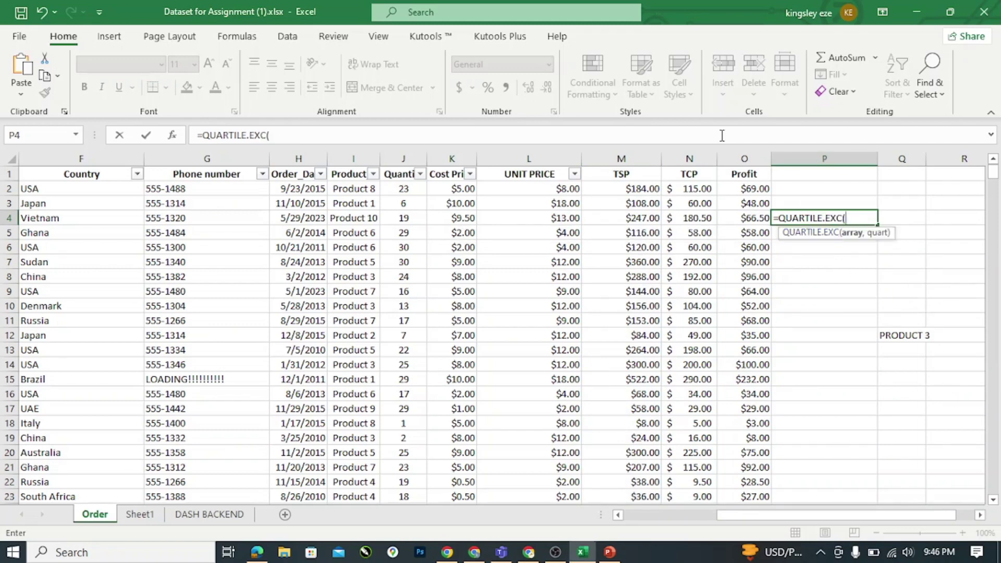
click(608, 158)
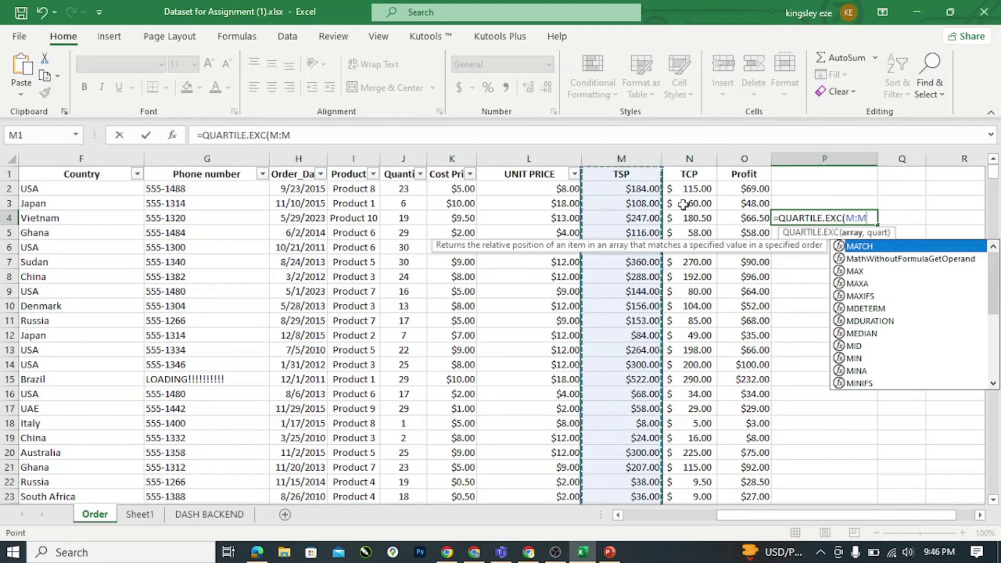
text(,)
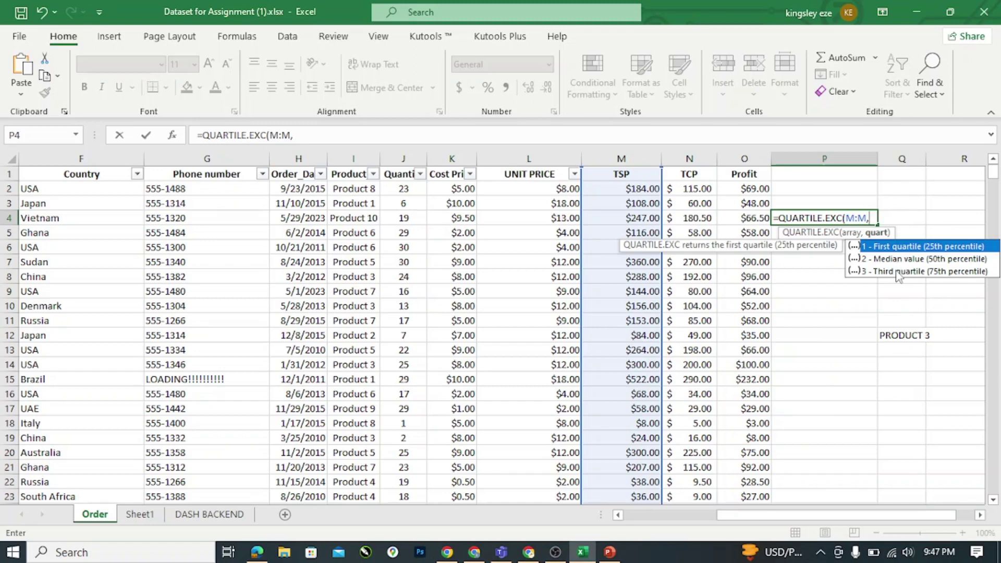
Replace the P4 formula with =QUARTILE.INC(M:M,1) for the first quartile of TSP.
key(BackSpace)
key(BackSpace)
key(BackSpace)
key(BackSpace)
key(BackSpace)
key(BackSpace)
key(BackSpace)
key(BackSpace)
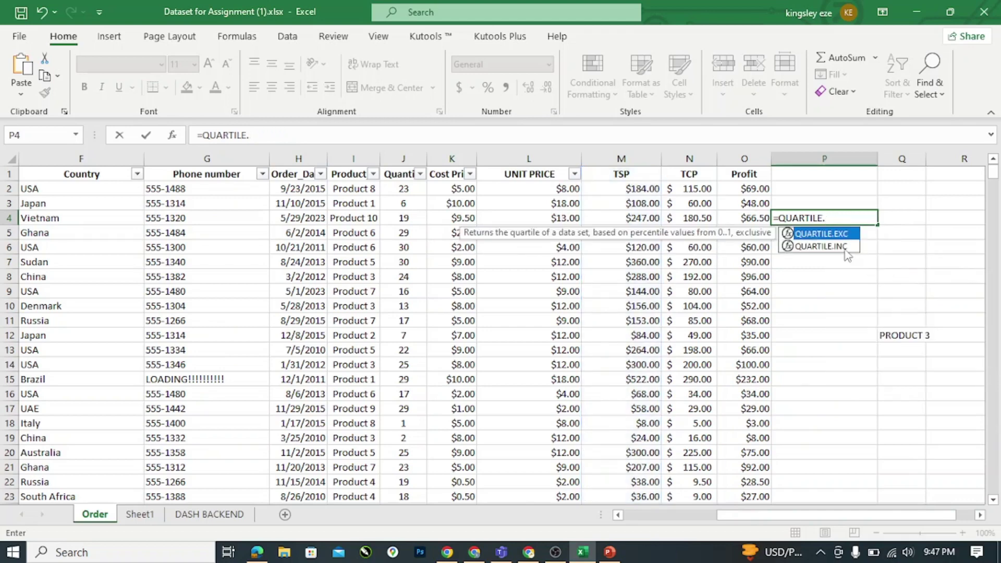
double_click(845, 250)
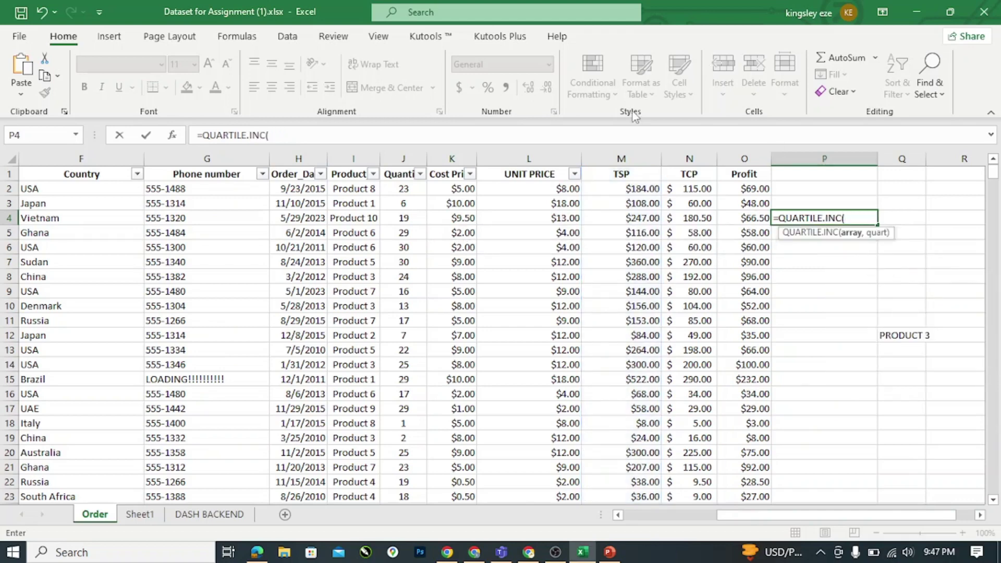
click(619, 157)
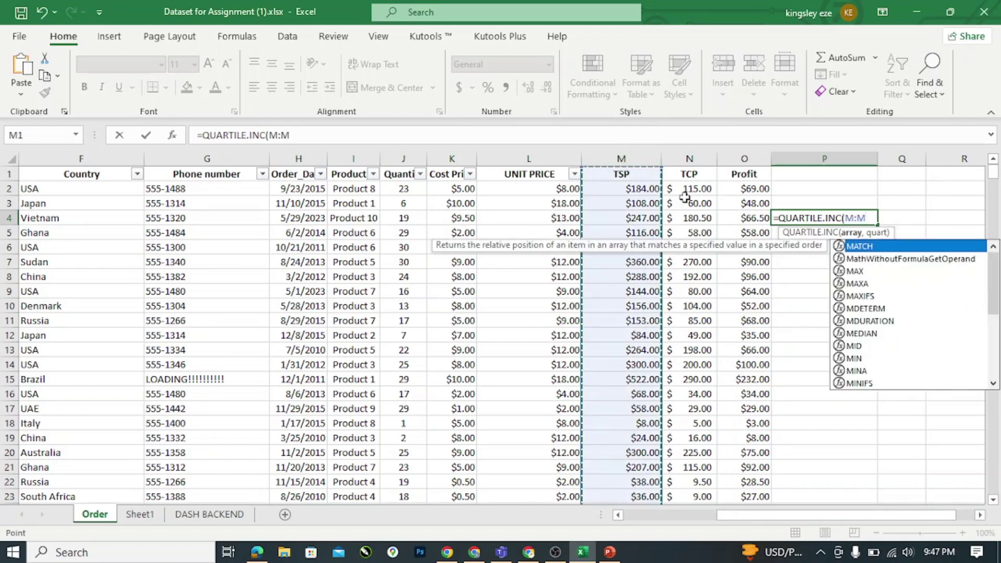
text(,)
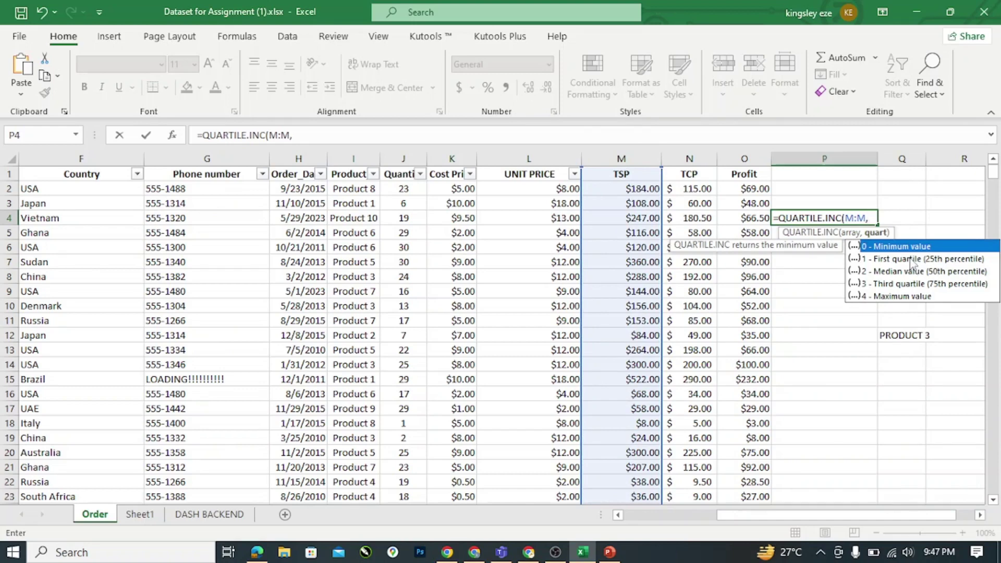
text(1)
text())
key(Return)
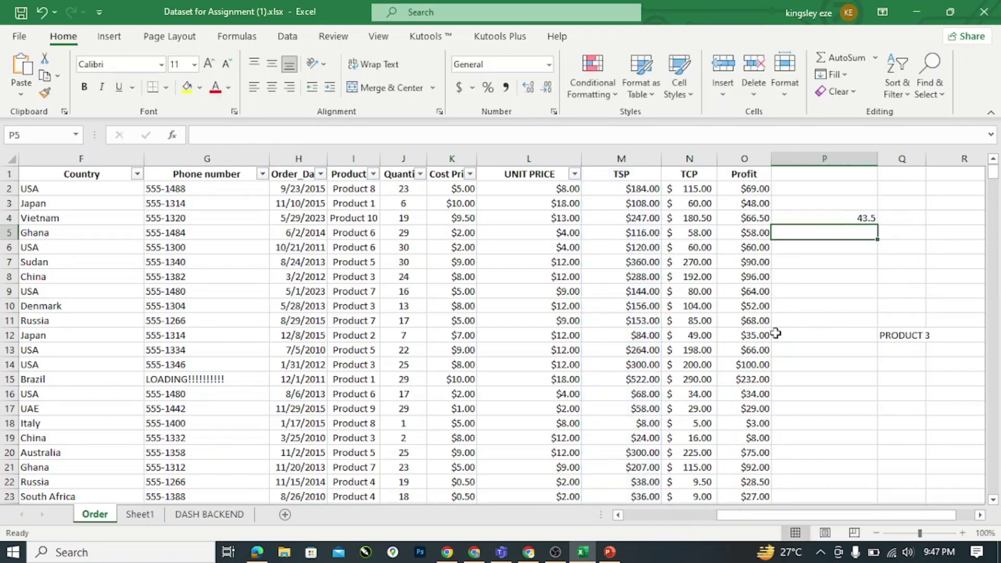
Change the quart argument of the P4 formula to 2, the median value, making it =QUARTILE.INC(M:M,2).
click(820, 218)
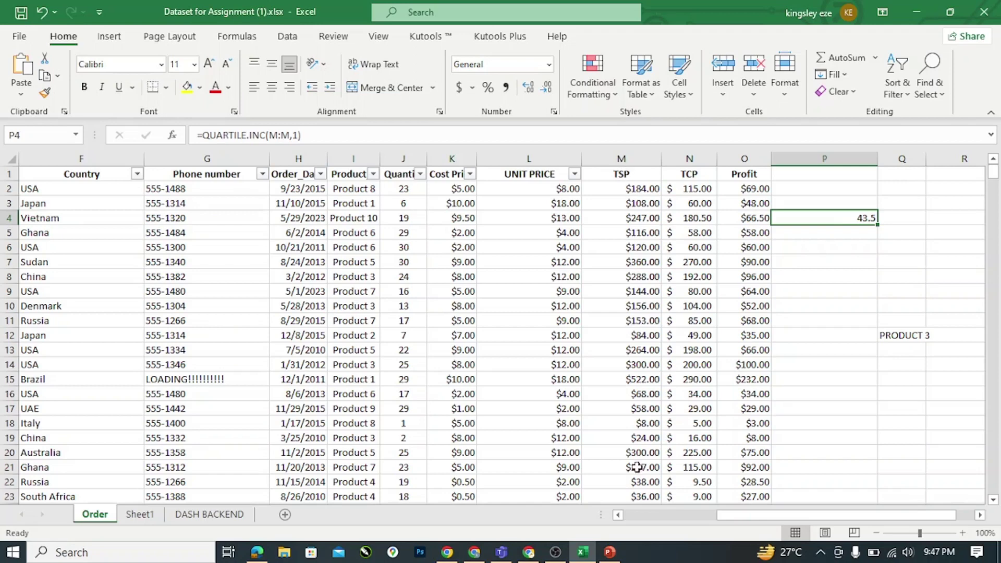
double_click(849, 215)
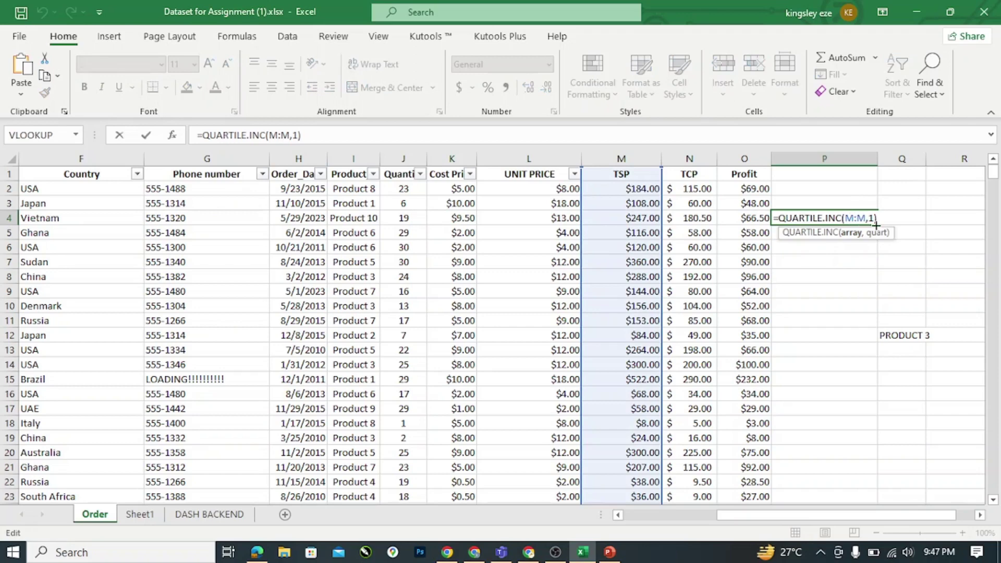
click(875, 219)
key(BackSpace)
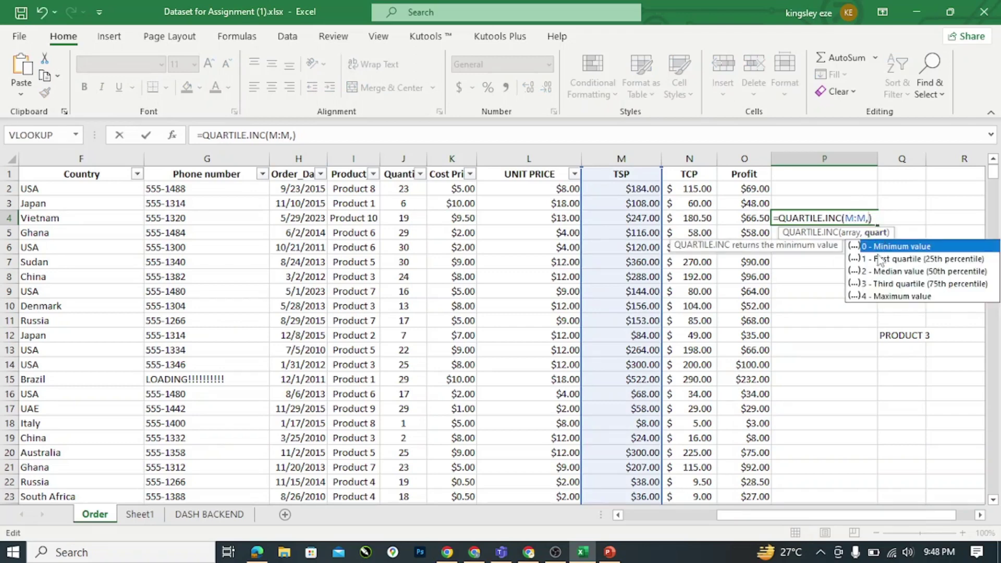
double_click(900, 272)
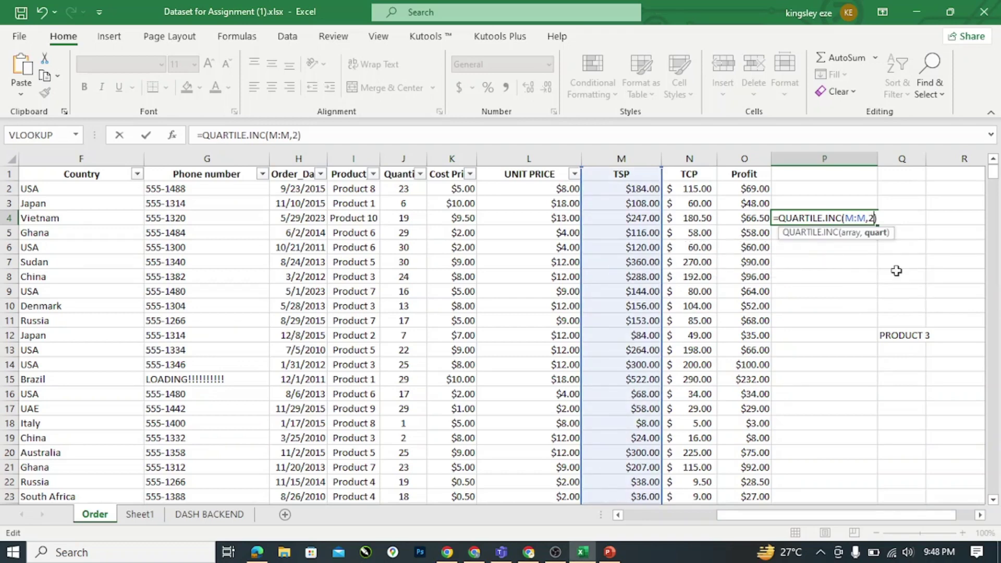
key(Return)
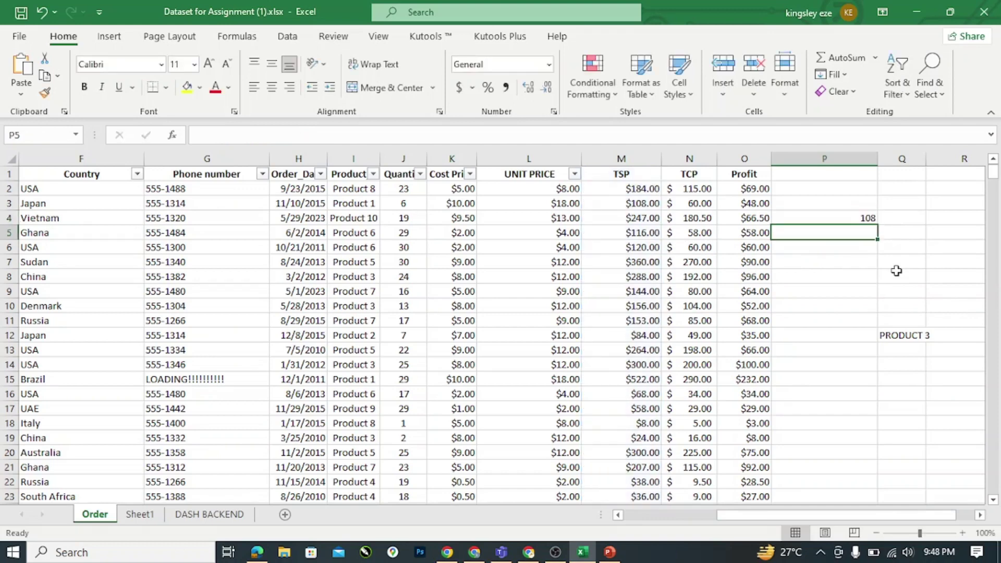
Delete the QUARTILE.INC formula in P4, keeping only the equals sign.
click(859, 219)
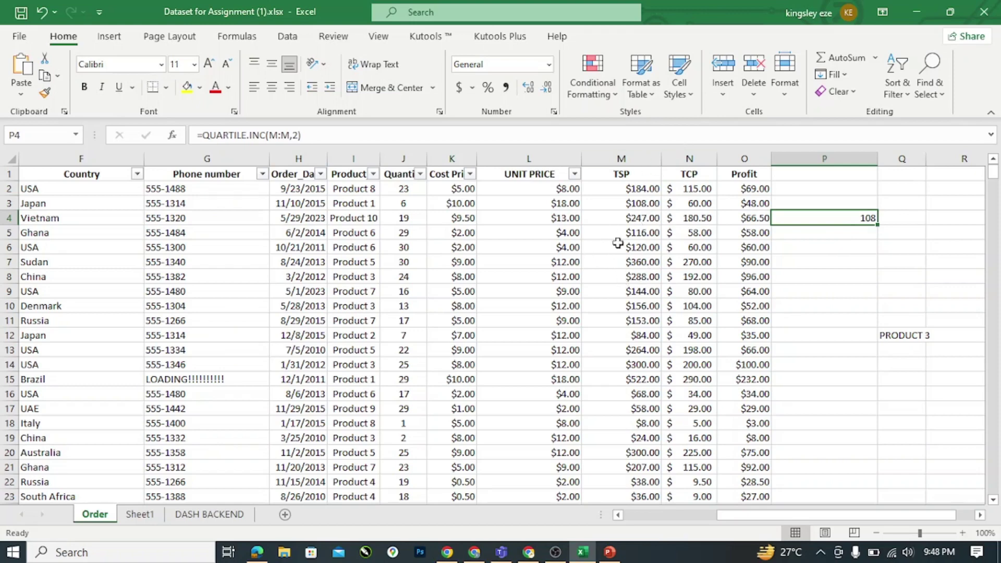
double_click(811, 219)
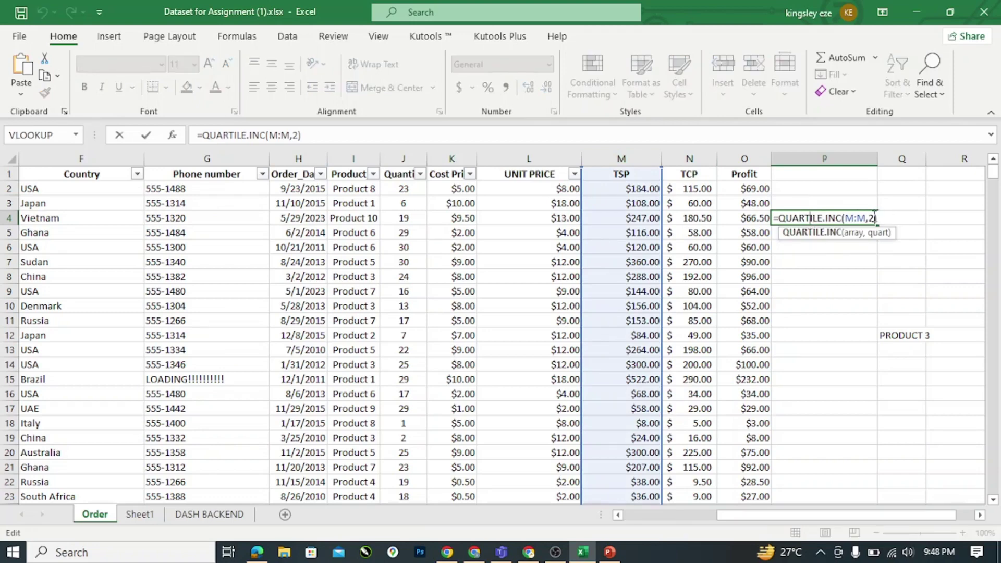
key(BackSpace)
key(BackSpace)
key(BackSpace)
key(BackSpace)
key(BackSpace)
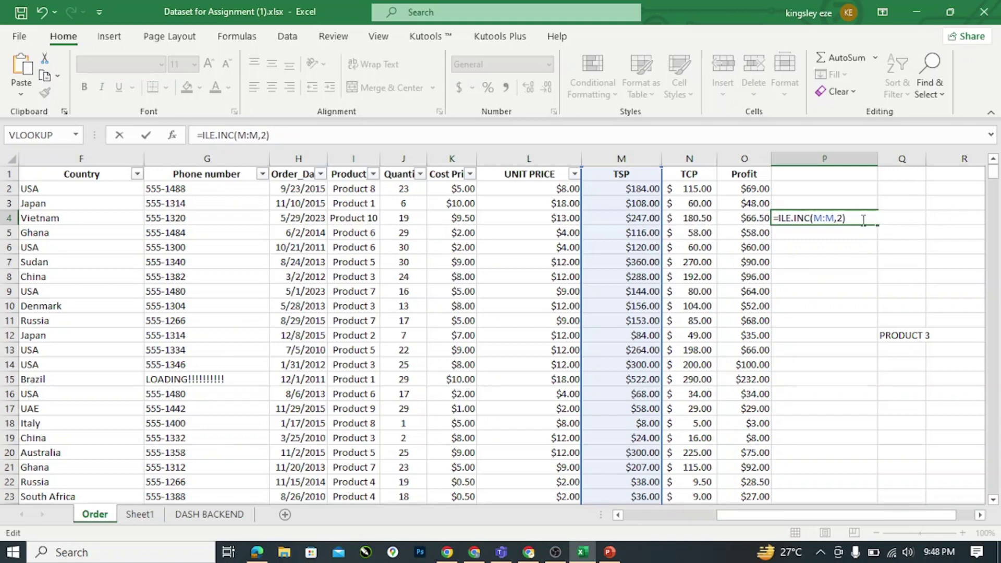
key(BackSpace)
key(BackSpace)
key(BackSpace)
key(BackSpace)
key(BackSpace)
key(BackSpace)
key(BackSpace)
key(BackSpace)
key(BackSpace)
key(BackSpace)
key(BackSpace)
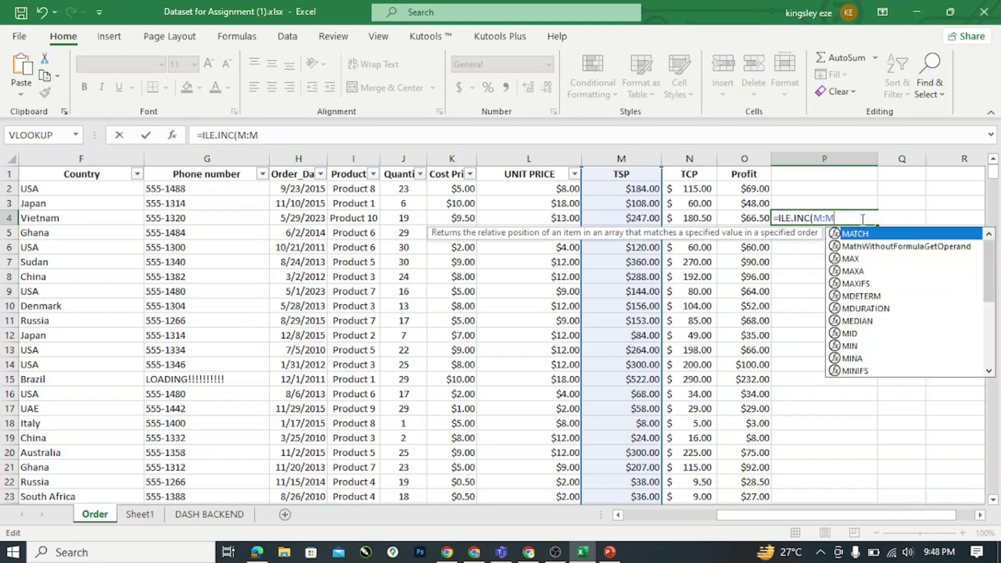
key(BackSpace)
key(BackSpace)
key(BackSpace)
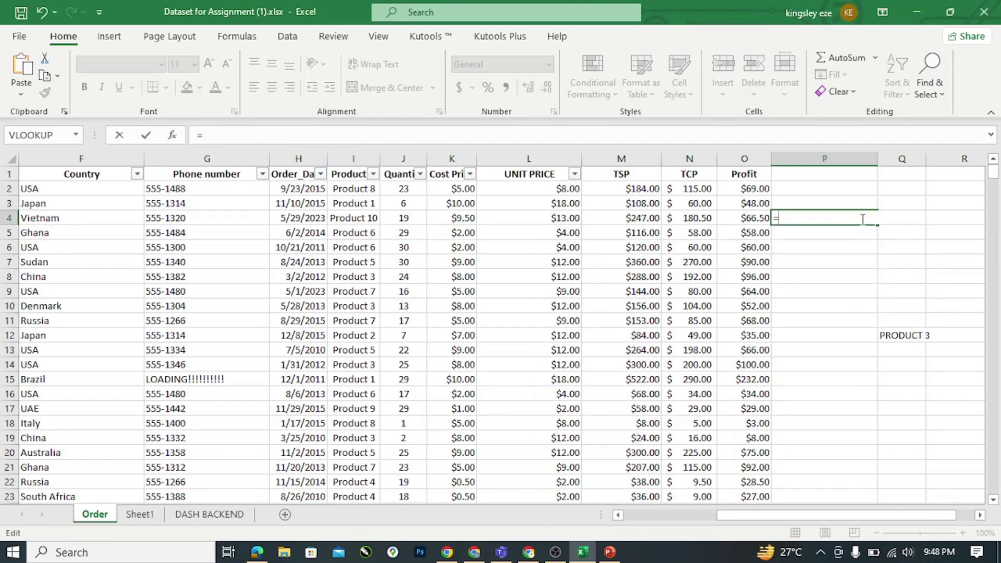
Enter =QUARTILE.INC(J:J,1) in P4 for the first quartile of the Quantity column.
text(QUA)
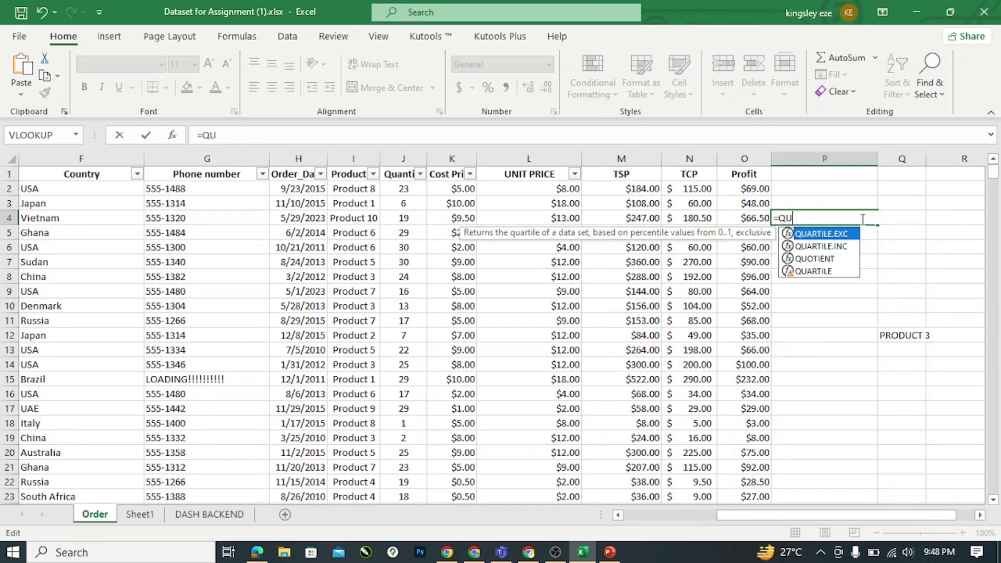
double_click(828, 246)
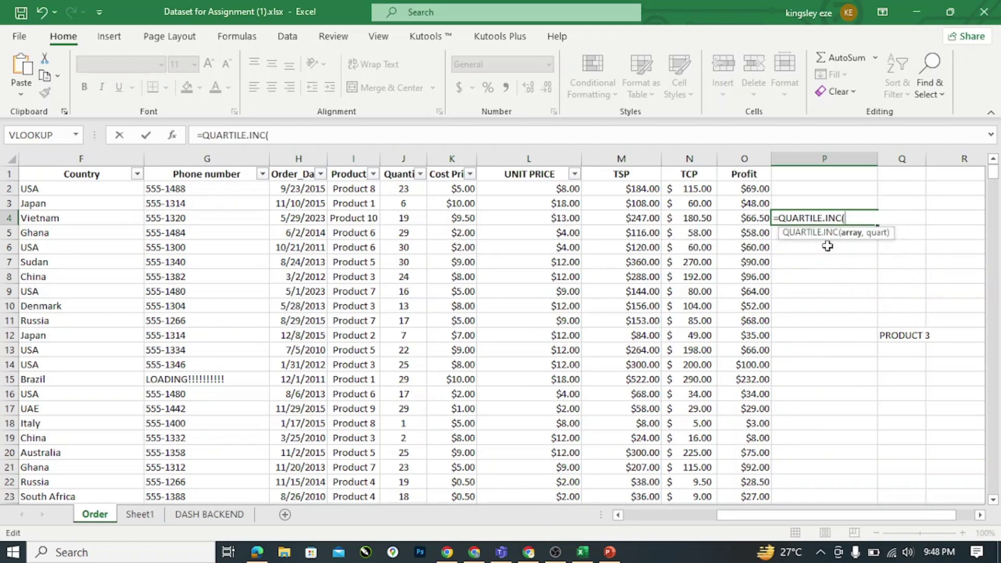
click(403, 156)
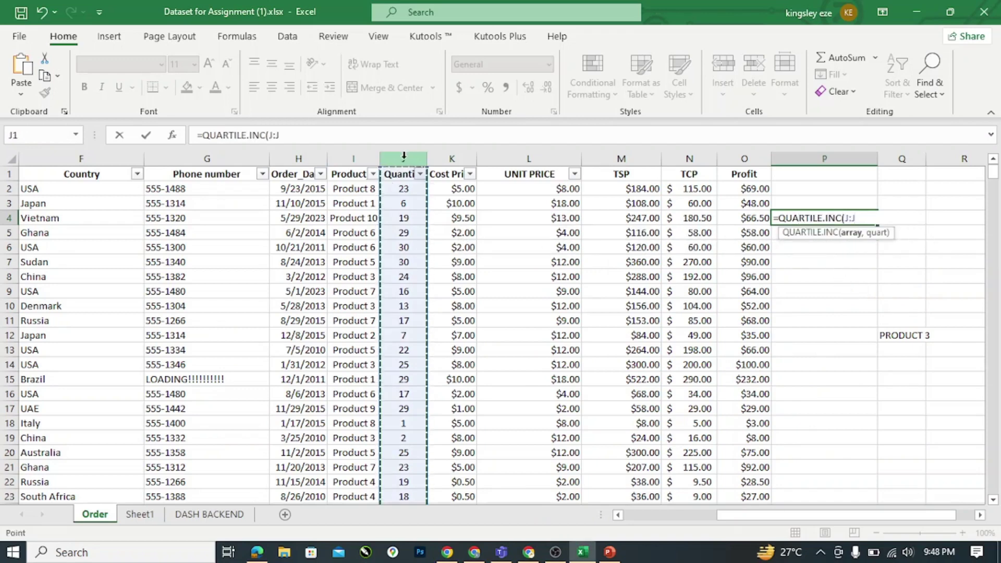
text(,)
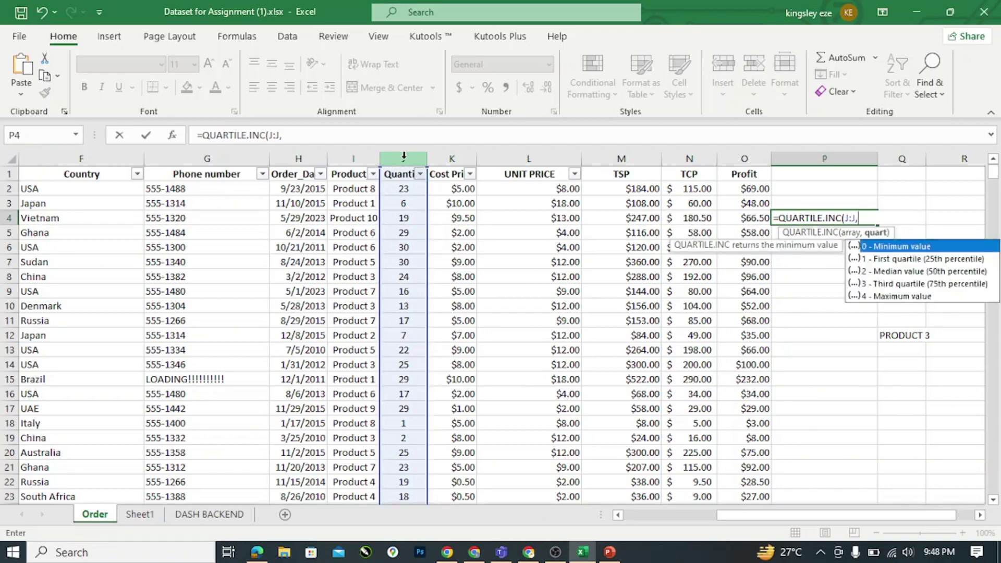
double_click(933, 257)
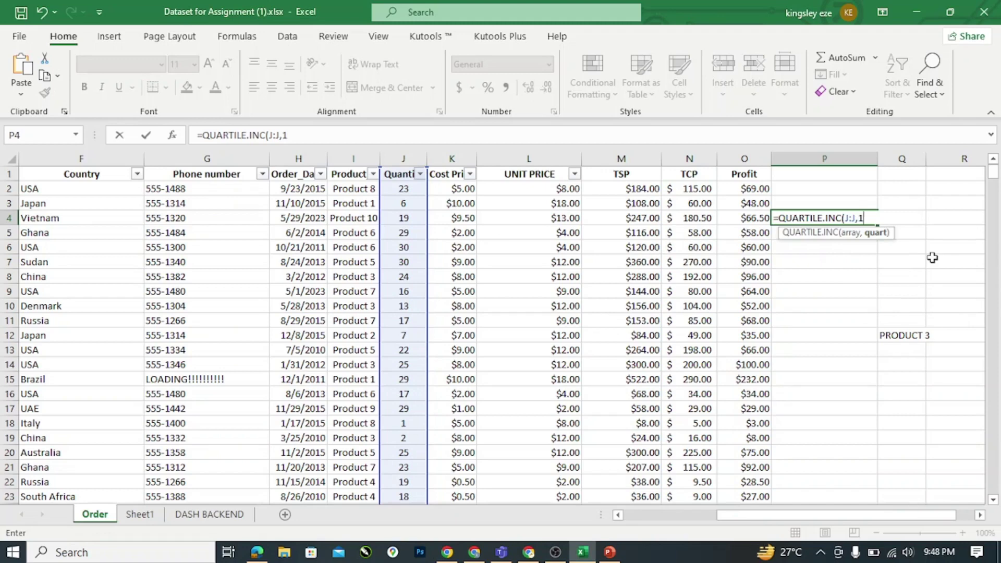
text())
key(Return)
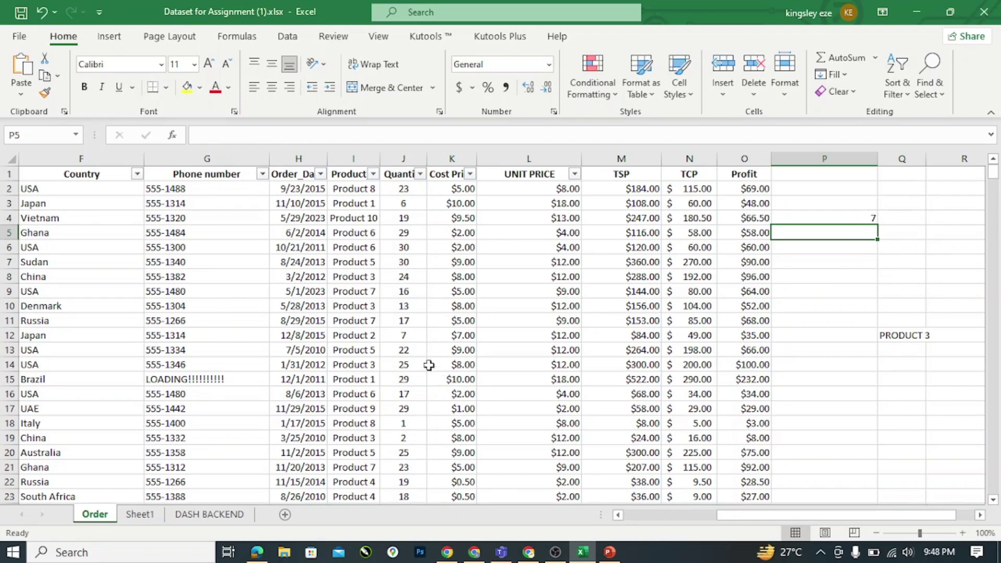
Change the quart argument of the P4 formula to 2, the median value, making it =QUARTILE.INC(J:J,2).
click(842, 216)
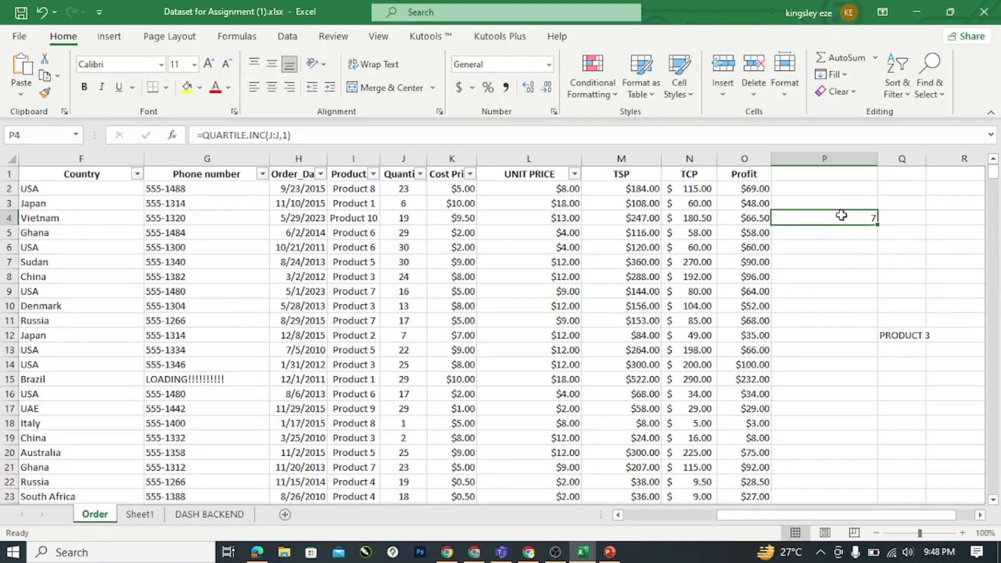
double_click(841, 215)
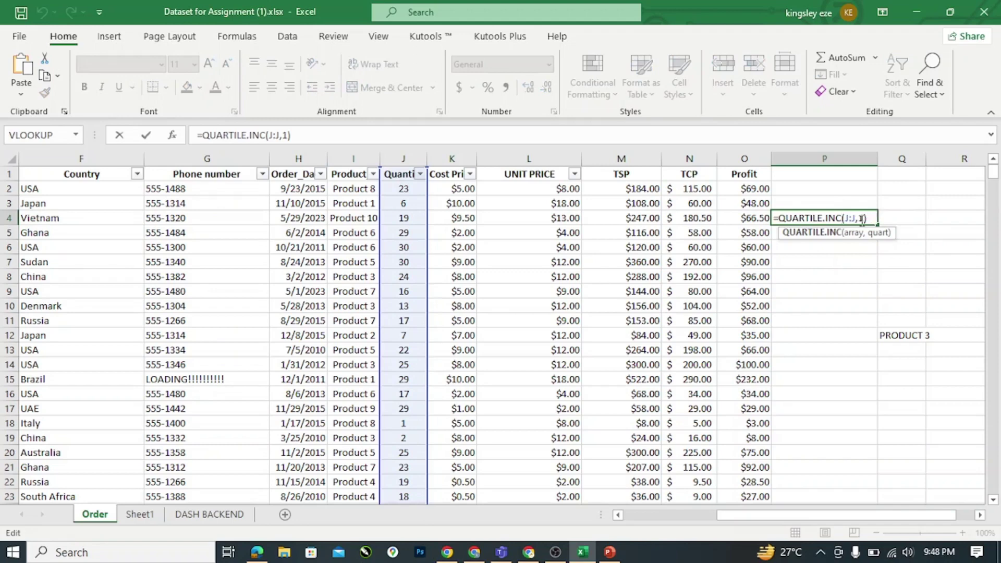
click(863, 219)
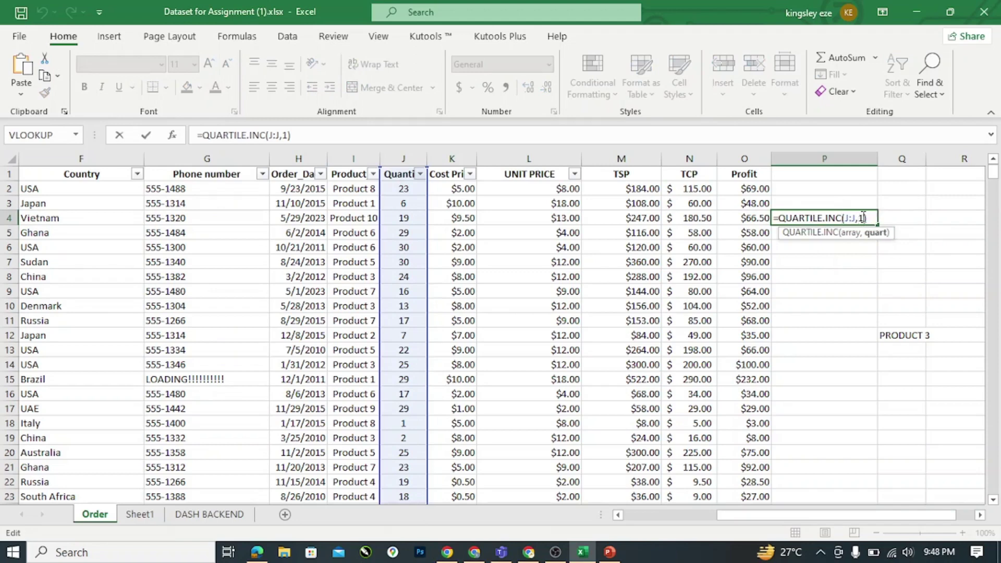
key(BackSpace)
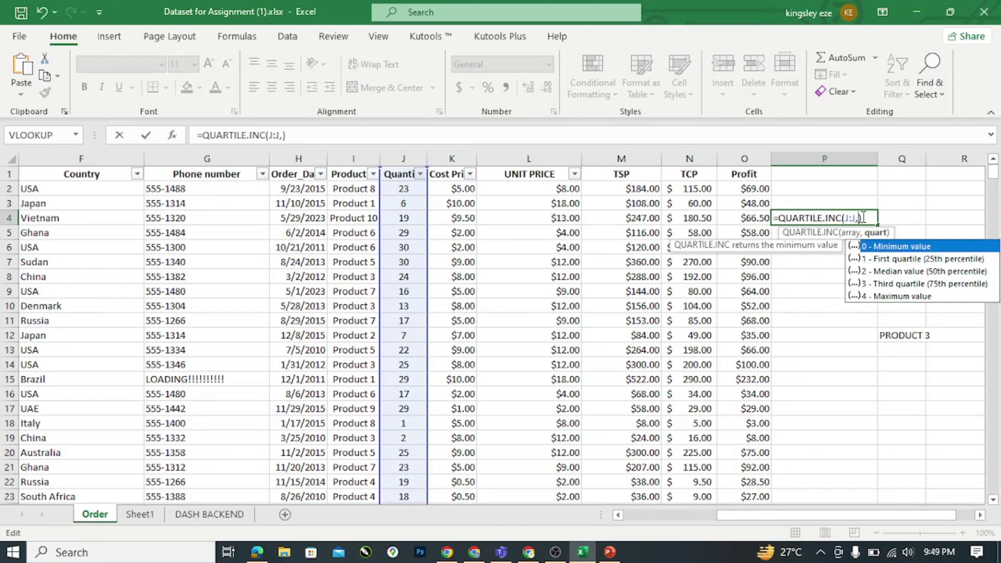
double_click(889, 272)
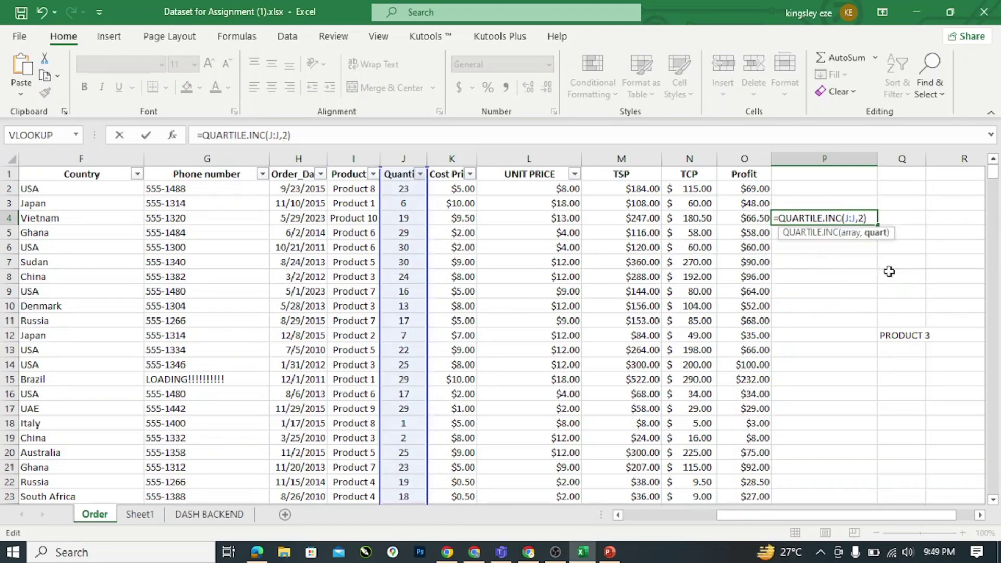
key(Return)
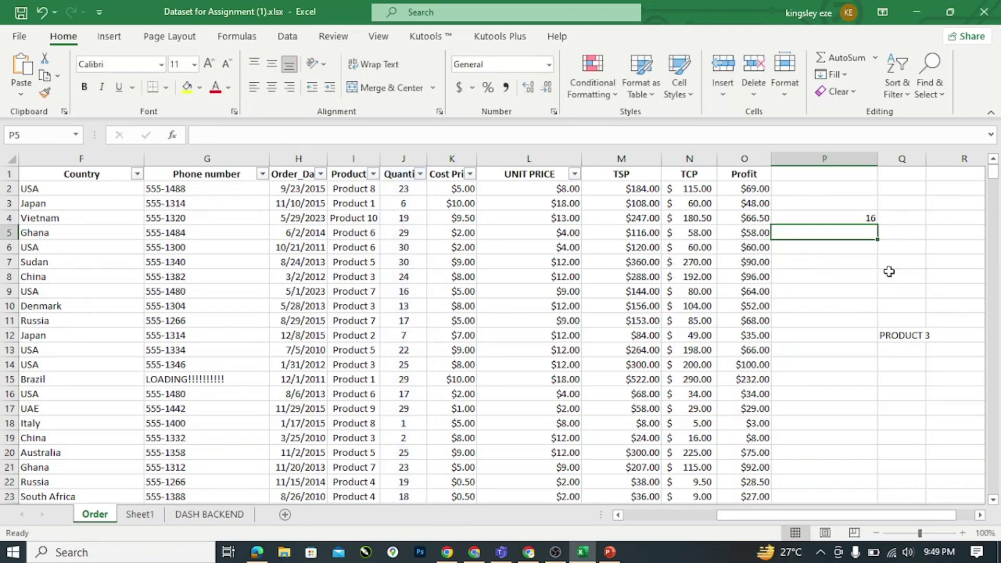
Reopen the P4 formula and erase the QUARTILE.INC function with its arguments, leaving the equals sign.
click(853, 219)
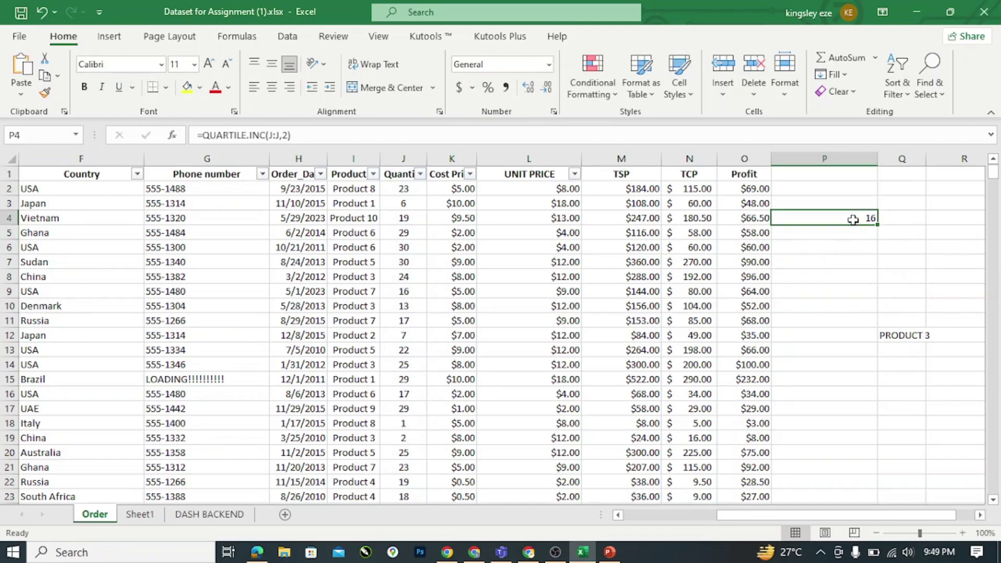
double_click(853, 220)
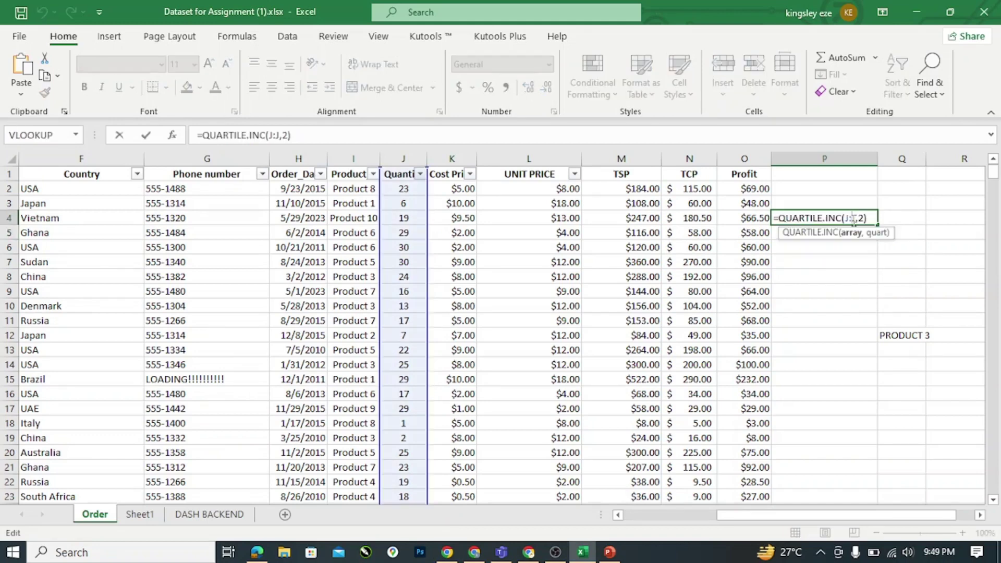
click(873, 217)
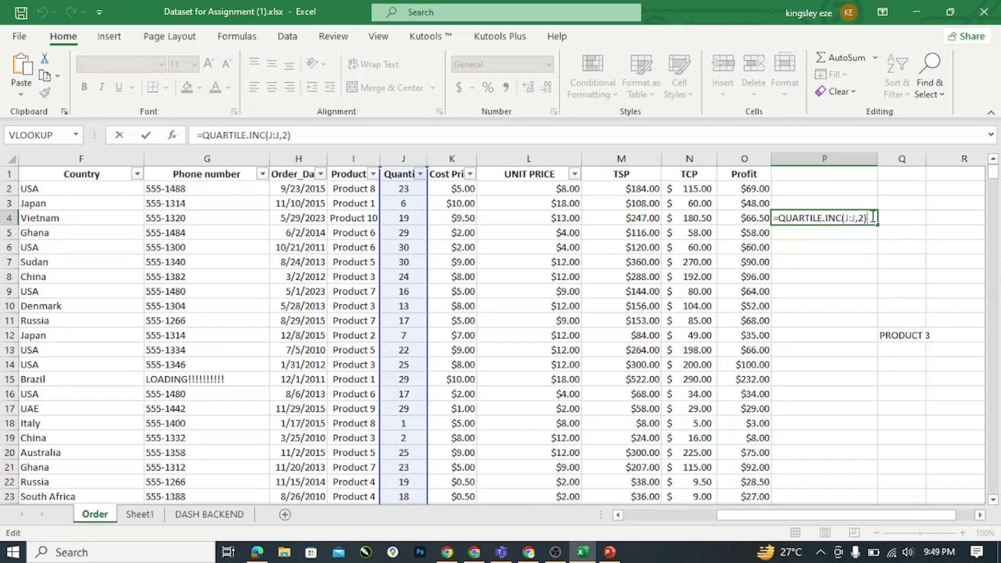
key(BackSpace)
key(BackSpace)
key(BackSpace)
key(BackSpace)
key(BackSpace)
key(BackSpace)
key(BackSpace)
key(BackSpace)
key(BackSpace)
key(BackSpace)
key(BackSpace)
key(BackSpace)
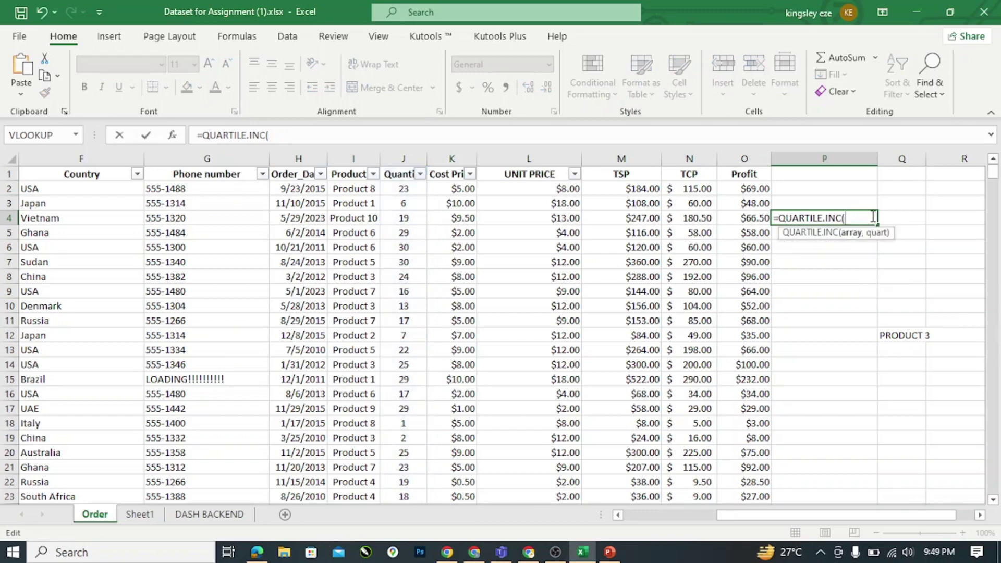
key(BackSpace)
key(BackSpace)
key(BackSpace)
key(BackSpace)
key(BackSpace)
key(BackSpace)
key(BackSpace)
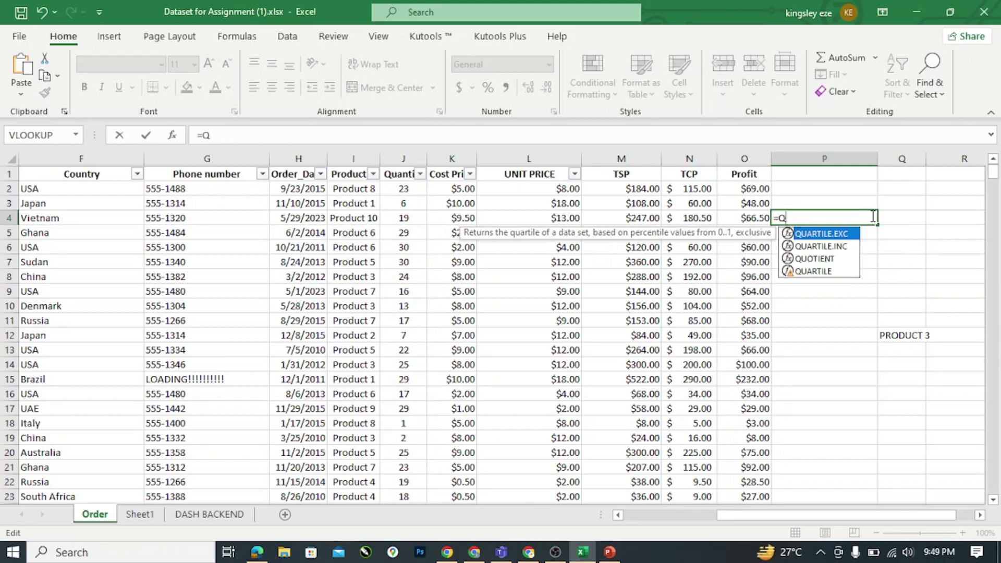
Enter =PERCENTILE.INC(M:M,1) in P4, using the TSP column as the array and 1 as k.
text(PER)
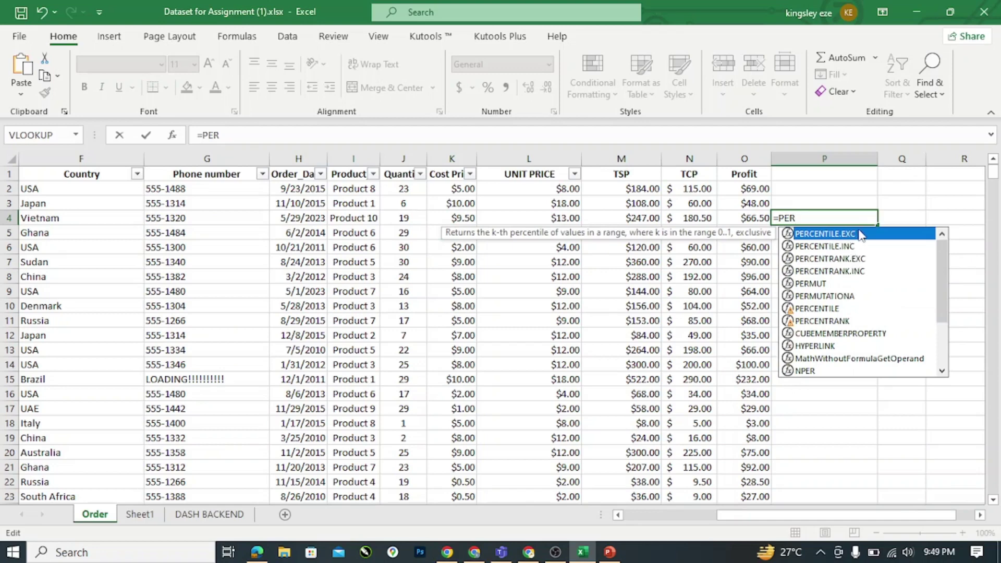
click(838, 249)
double_click(837, 249)
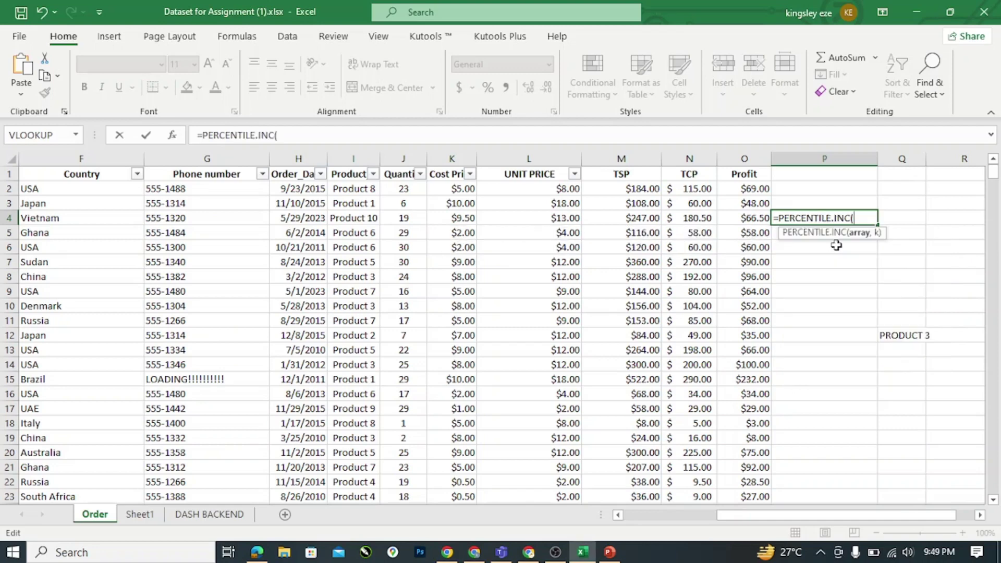
click(596, 152)
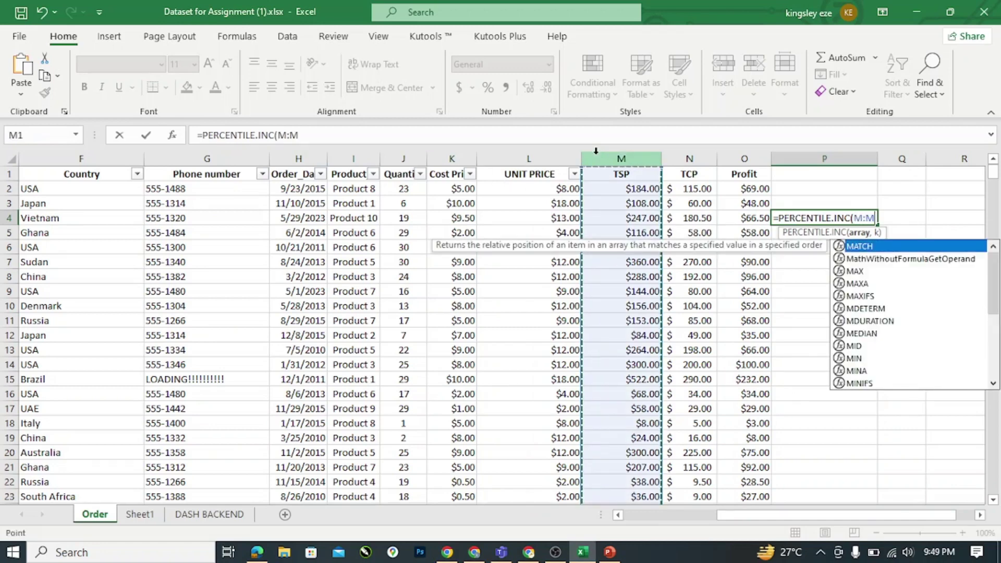
text(,)
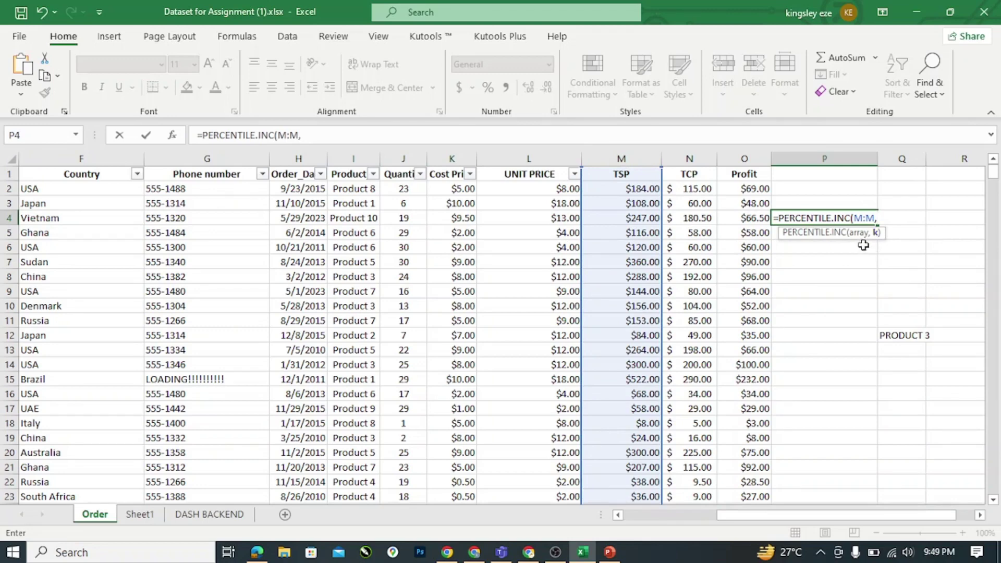
text(1))
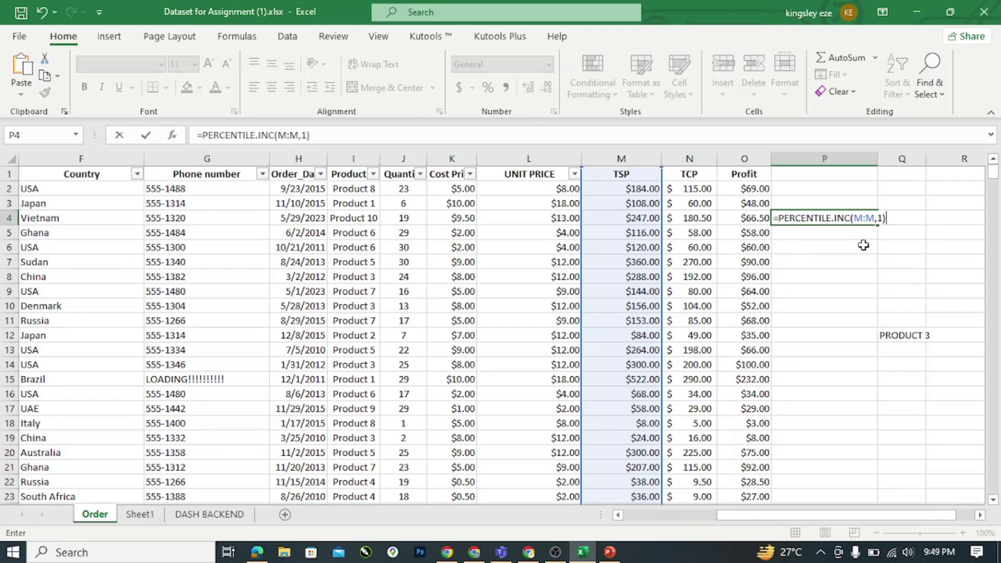
key(Return)
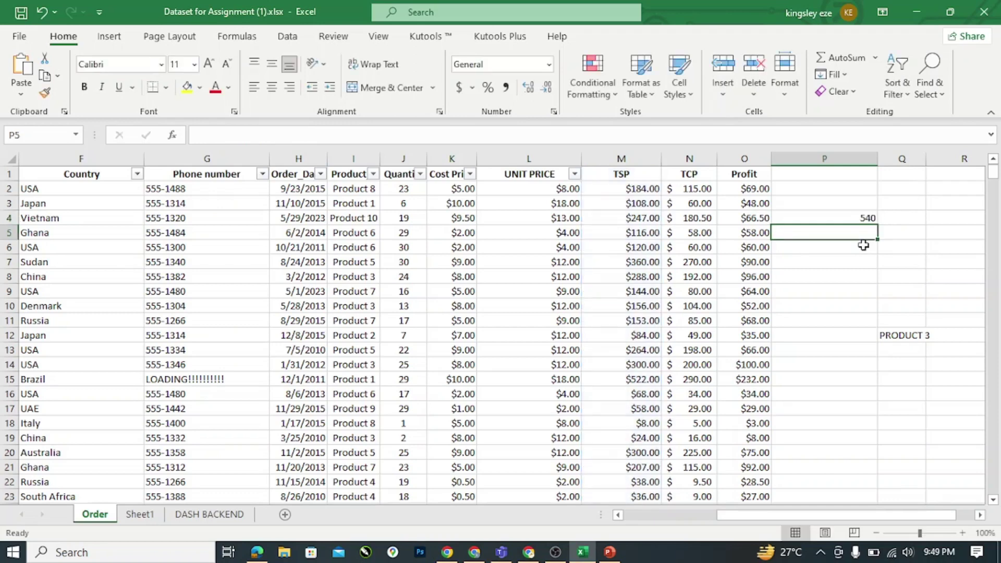
Trim the P4 formula back to =PERCENTILE. by removing its arguments and the INC suffix.
click(832, 218)
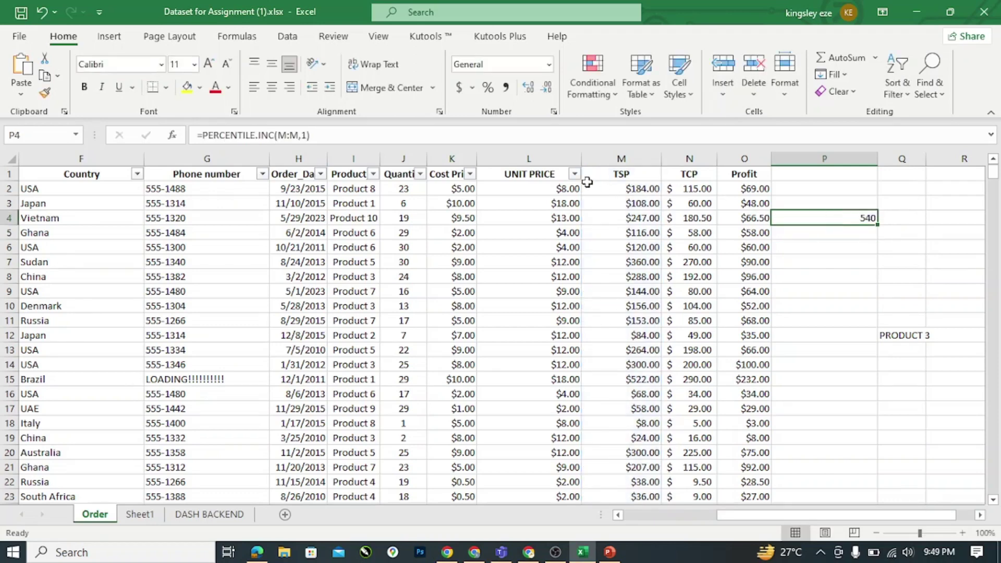
double_click(813, 213)
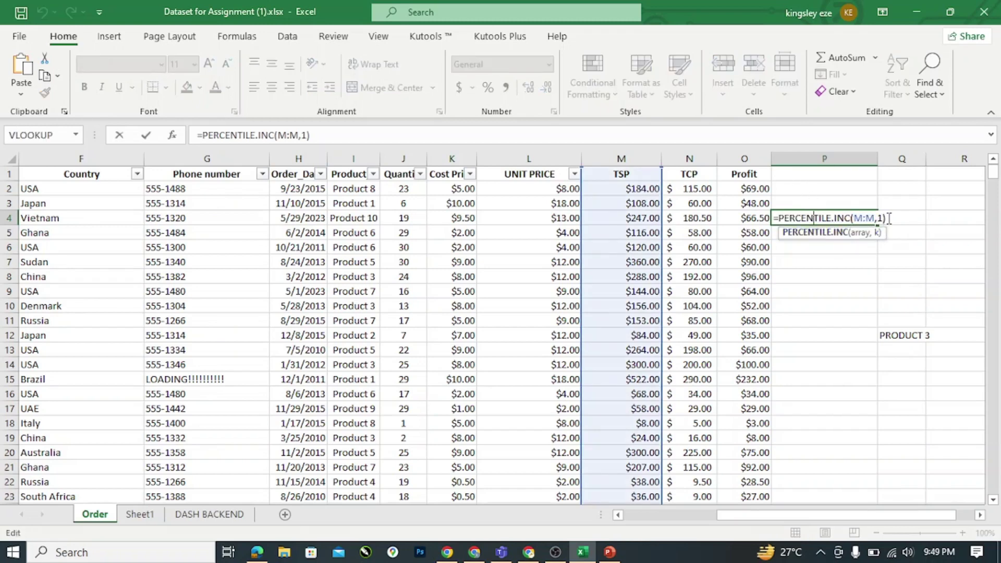
click(888, 218)
key(BackSpace)
key(BackSpace)
key(BackSpace)
key(BackSpace)
key(BackSpace)
key(BackSpace)
key(BackSpace)
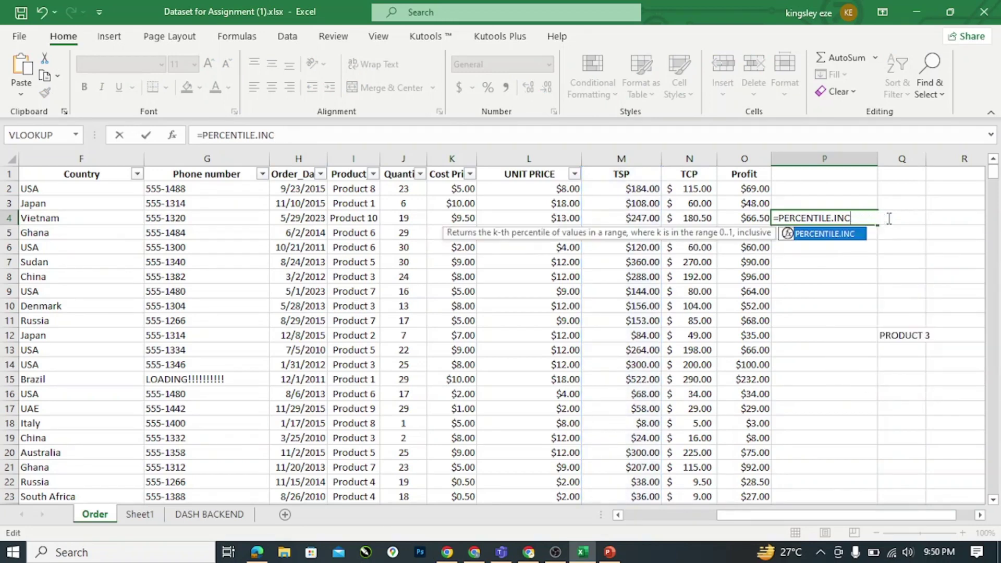
key(BackSpace)
key(BackSpace)
key(BackSpace)
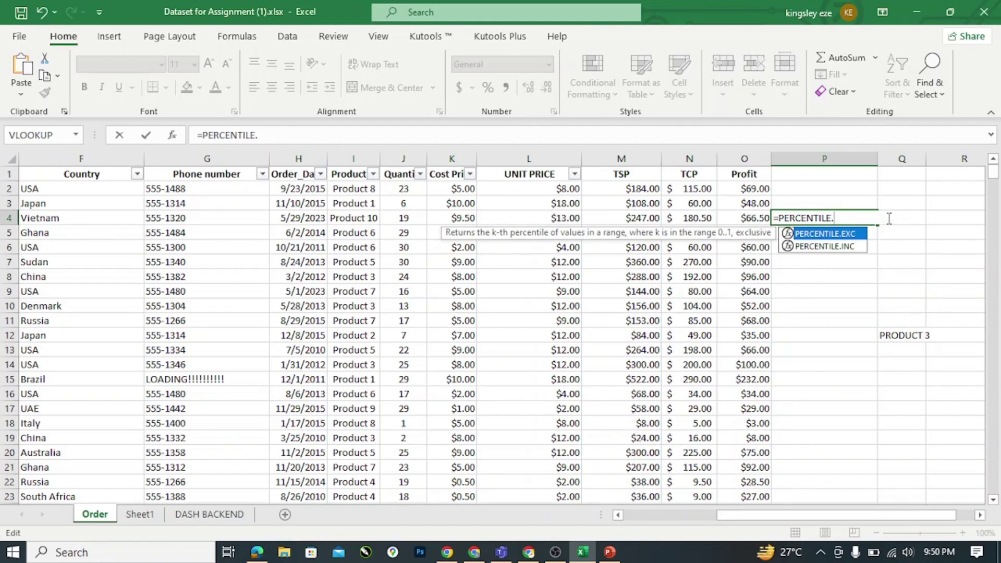
Complete the P4 formula as =PERCENTILE.EXC(M:M,2), with the TSP column as the array and 2 as k.
double_click(838, 234)
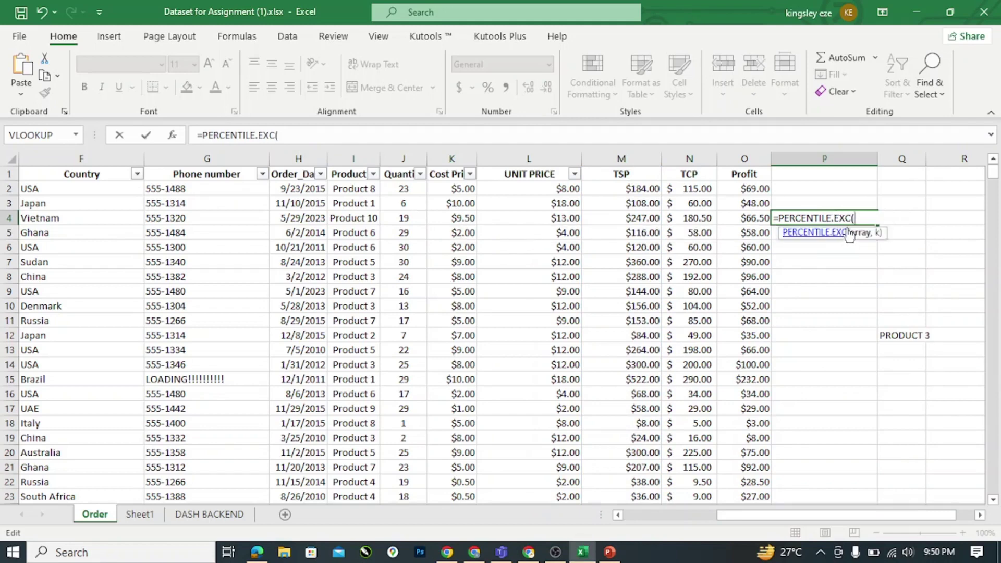
click(621, 154)
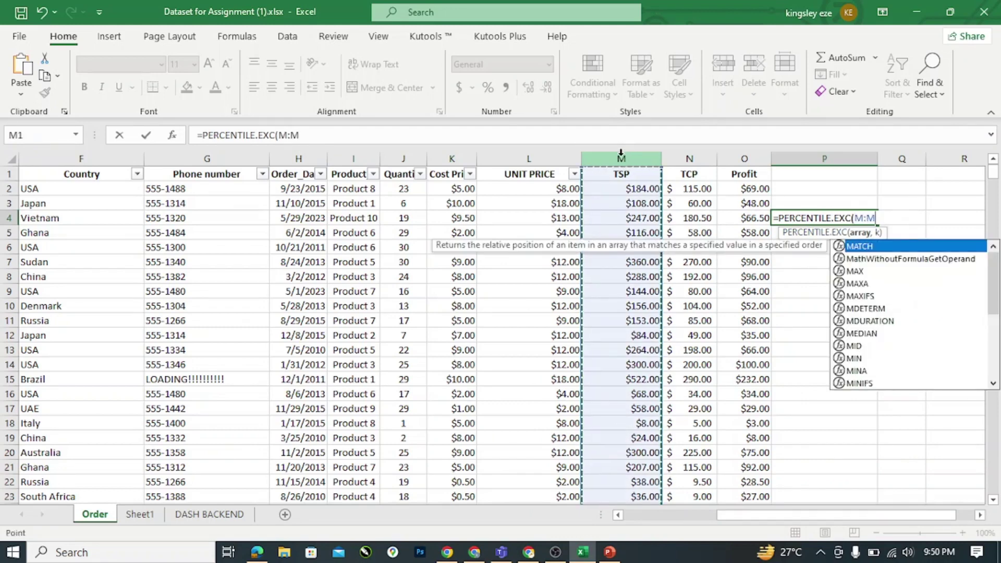
text(,)
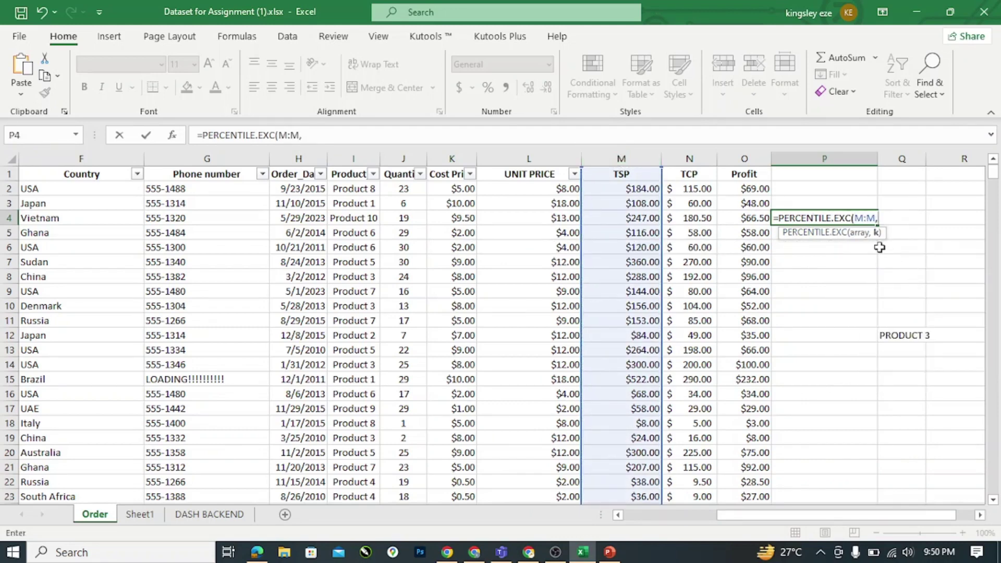
text(,)
key(BackSpace)
text(20)
key(BackSpace)
text())
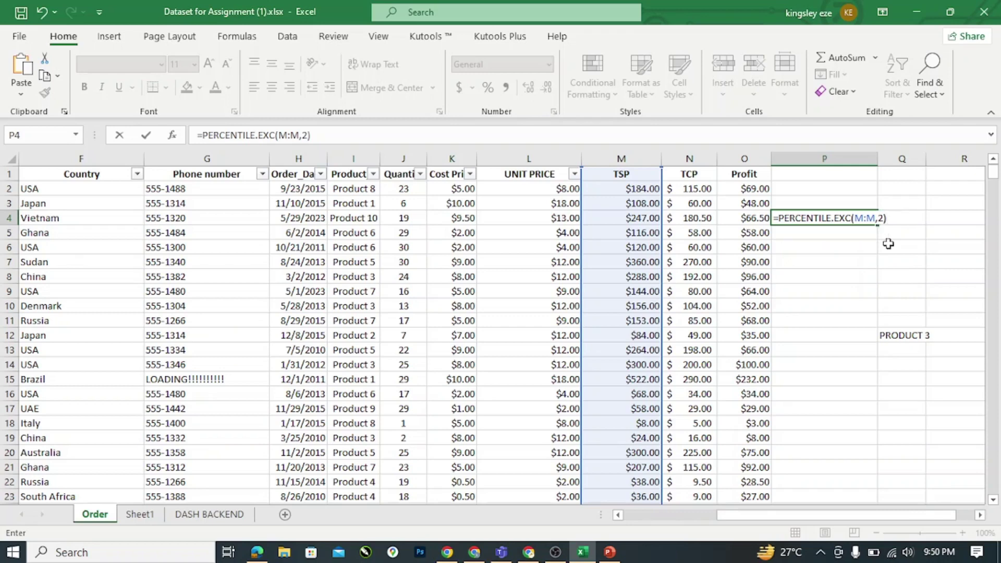
key(Return)
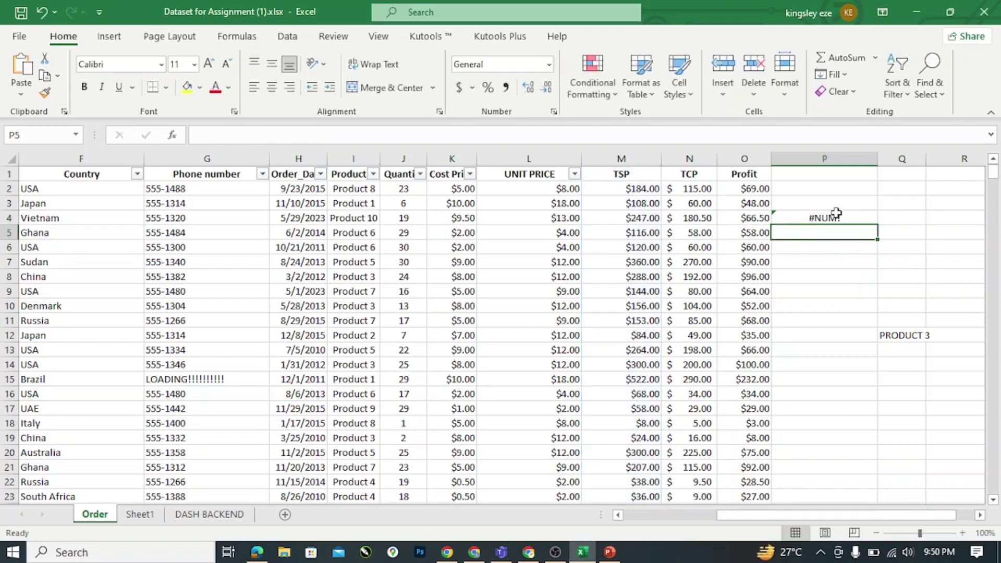
Change the P4 formula to =PERCENTILE.INC(M:M,2) by replacing the EXC suffix with INC.
double_click(837, 217)
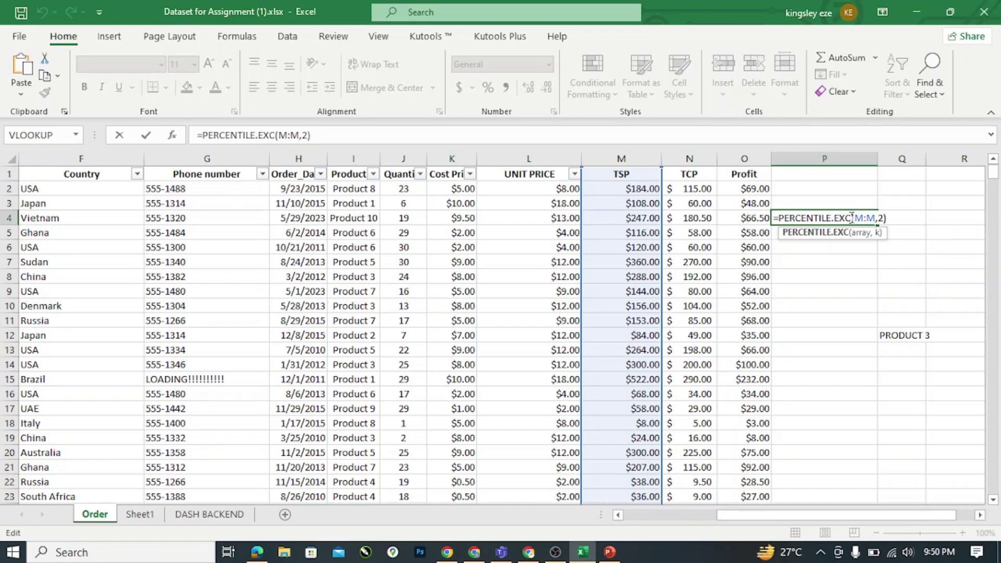
key(BackSpace)
key(BackSpace)
key(BackSpace)
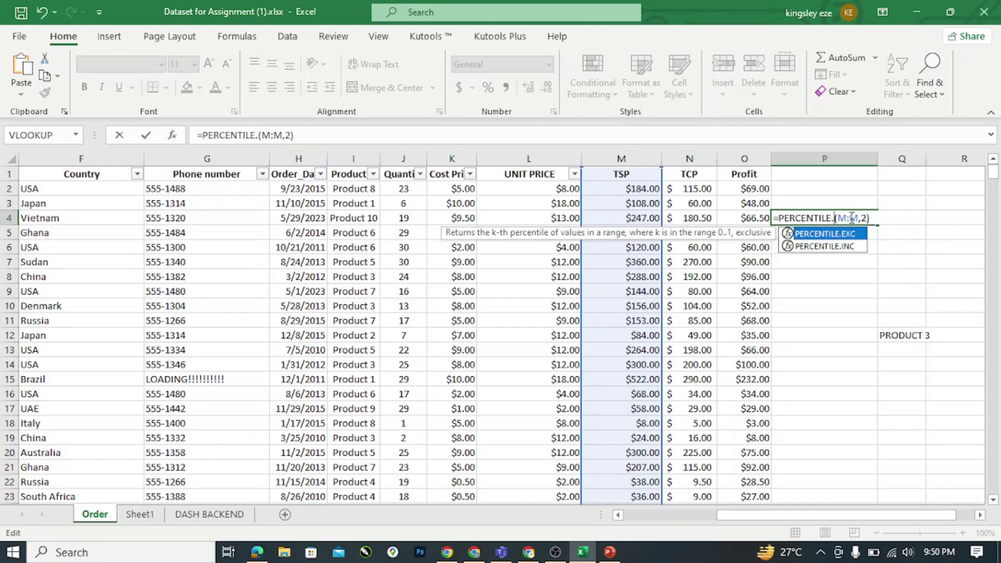
text(INC)
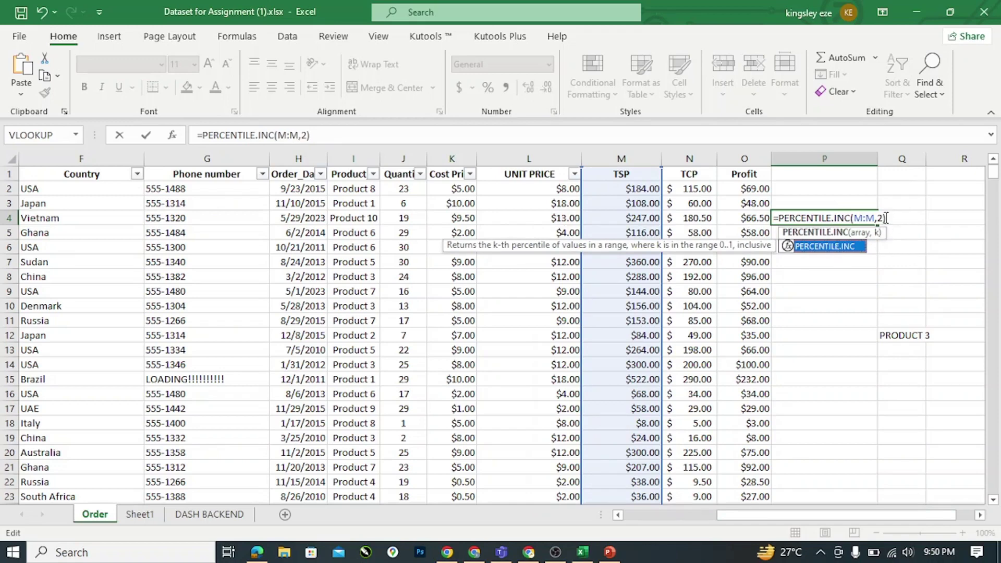
key(Return)
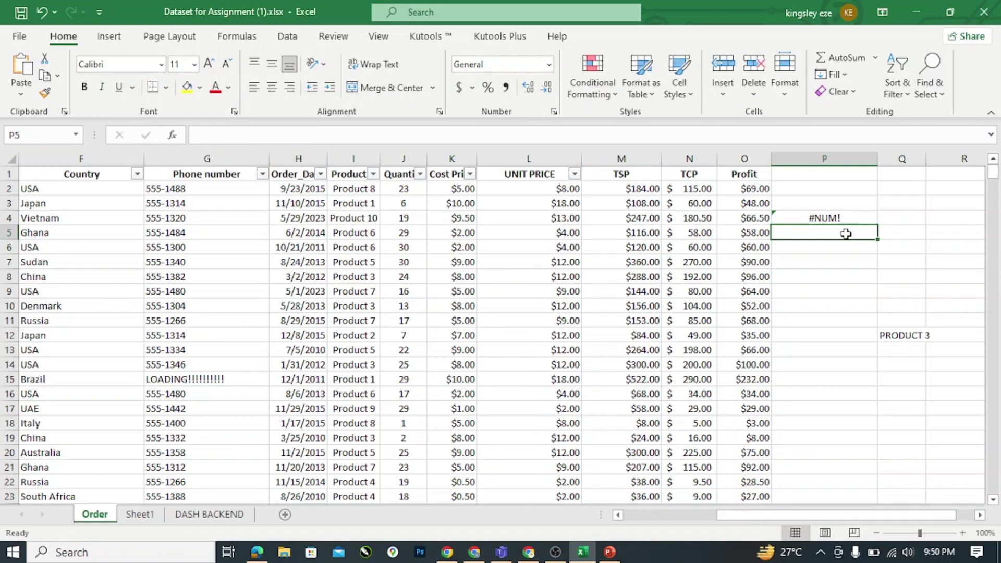
Set the k argument of the PERCENTILE.INC formula in P4 to 1.
click(837, 219)
double_click(837, 219)
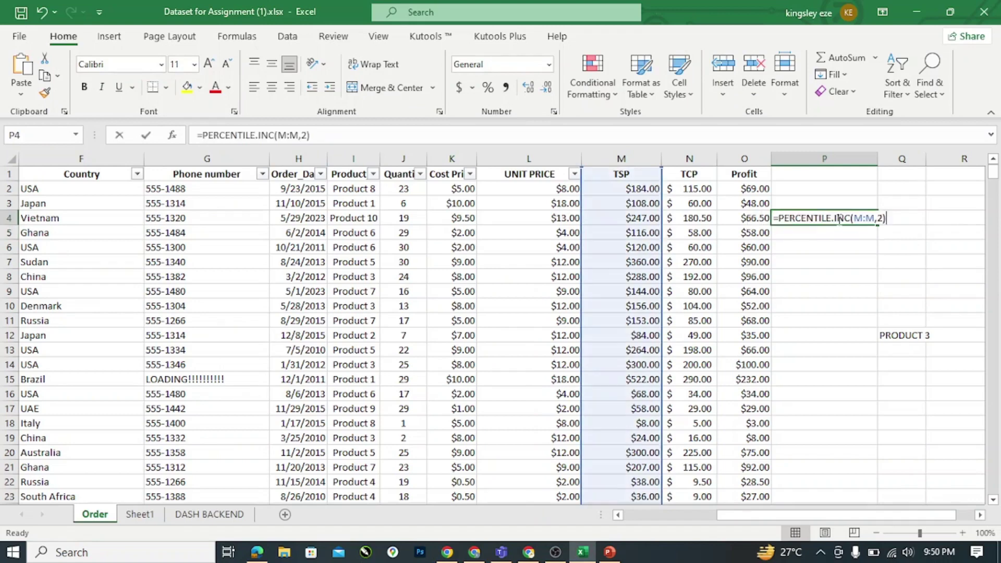
click(885, 218)
key(BackSpace)
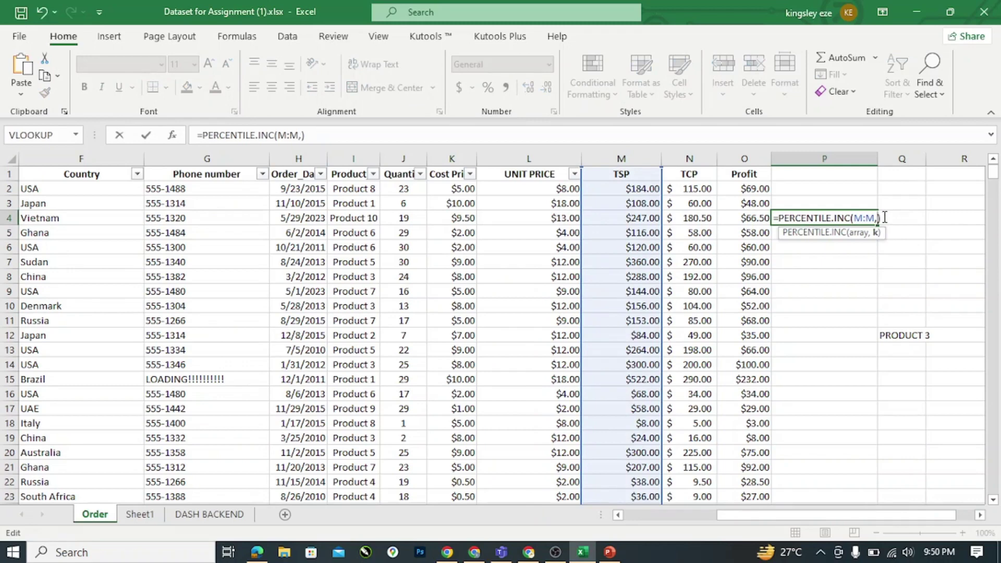
text(1)
key(Return)
Set k in the P4 formula to 0, making it =PERCENTILE.INC(M:M,0).
double_click(875, 217)
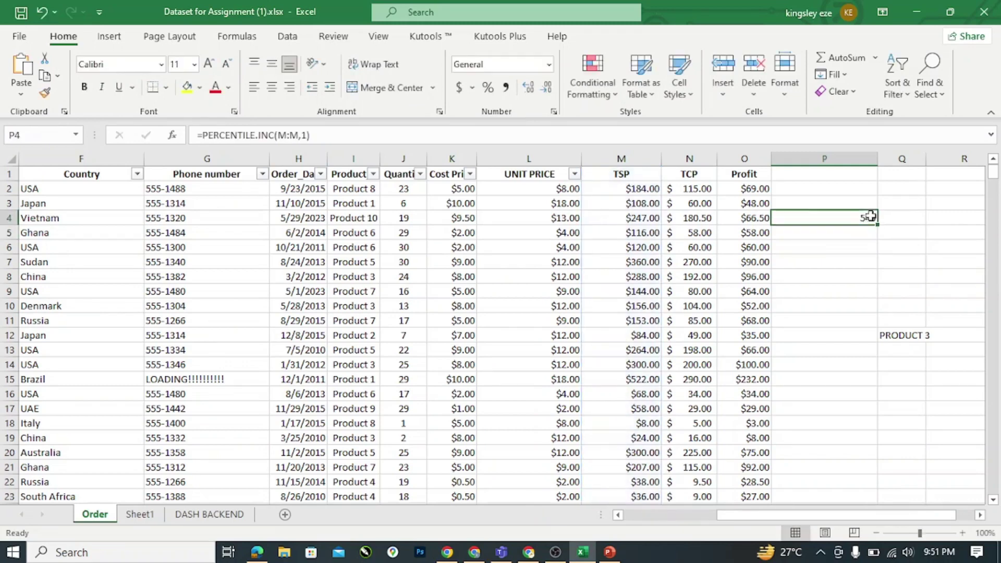
click(882, 219)
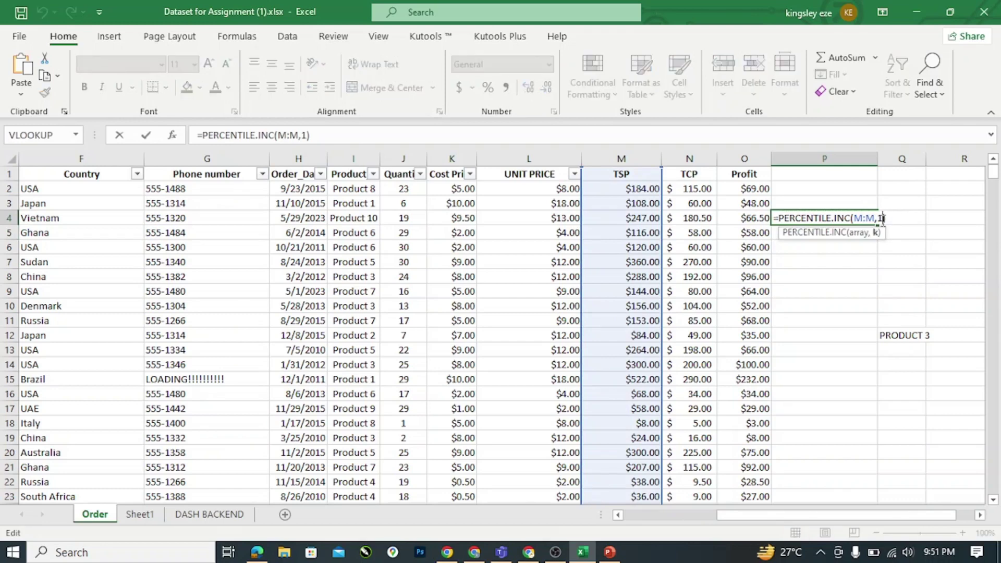
key(BackSpace)
text(0))
key(Return)
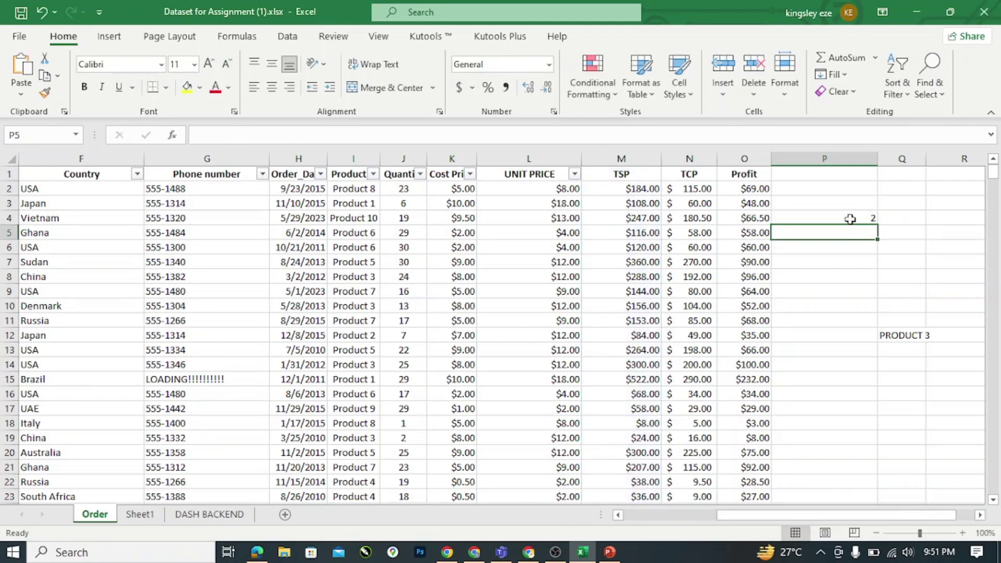
Try a negative percentile in P4 by setting the PERCENTILE.INC k argument to -1.
click(850, 219)
double_click(871, 218)
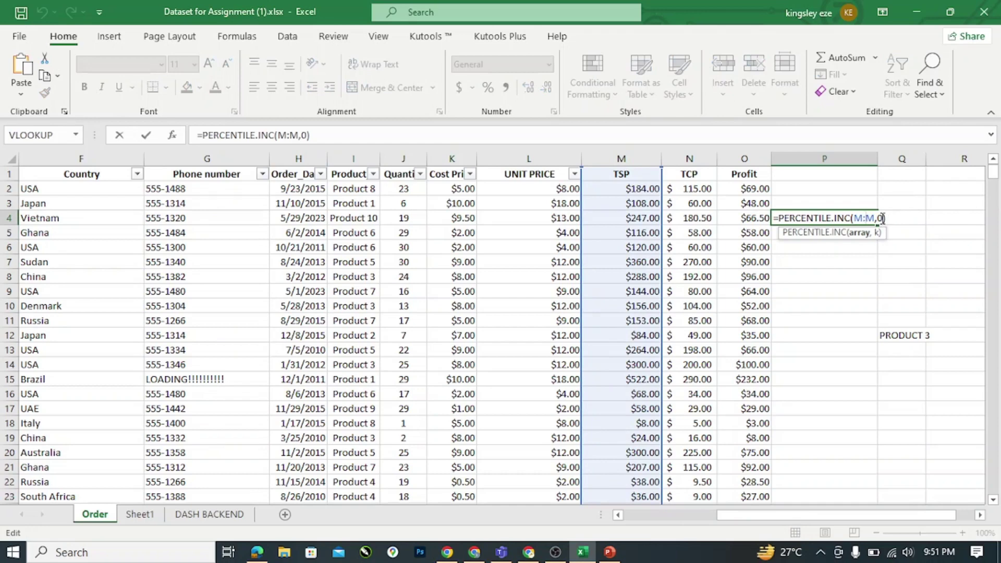
click(883, 218)
key(BackSpace)
text(-1)
key(Return)
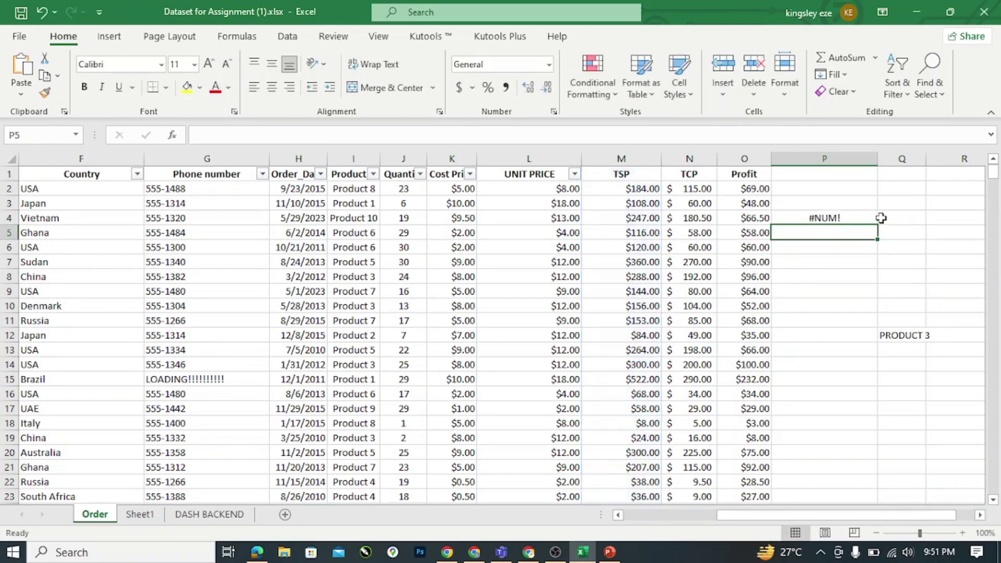
Reopen the P4 formula and erase its k value, leaving =PERCENTILE.INC(M:M,).
click(845, 218)
double_click(845, 218)
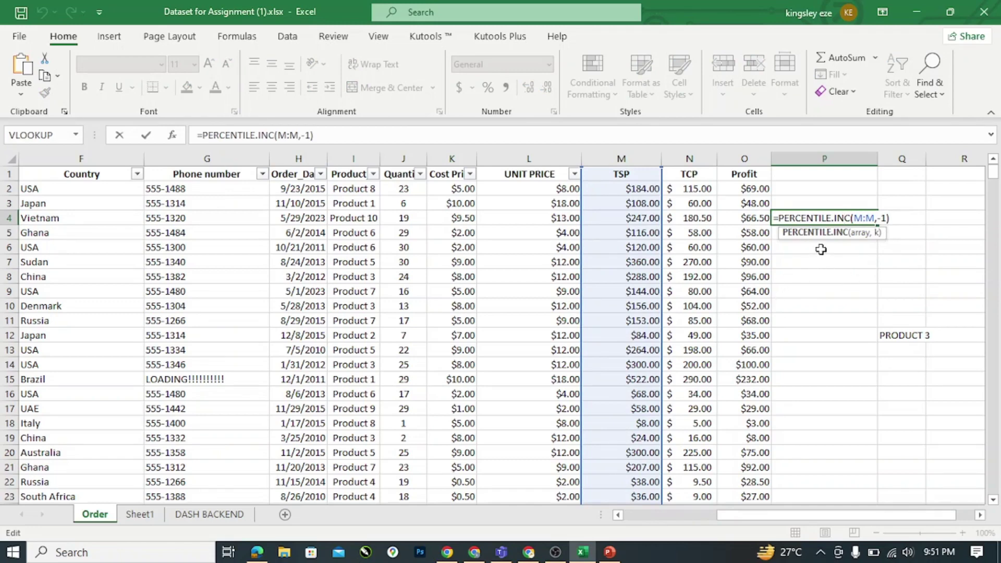
click(810, 273)
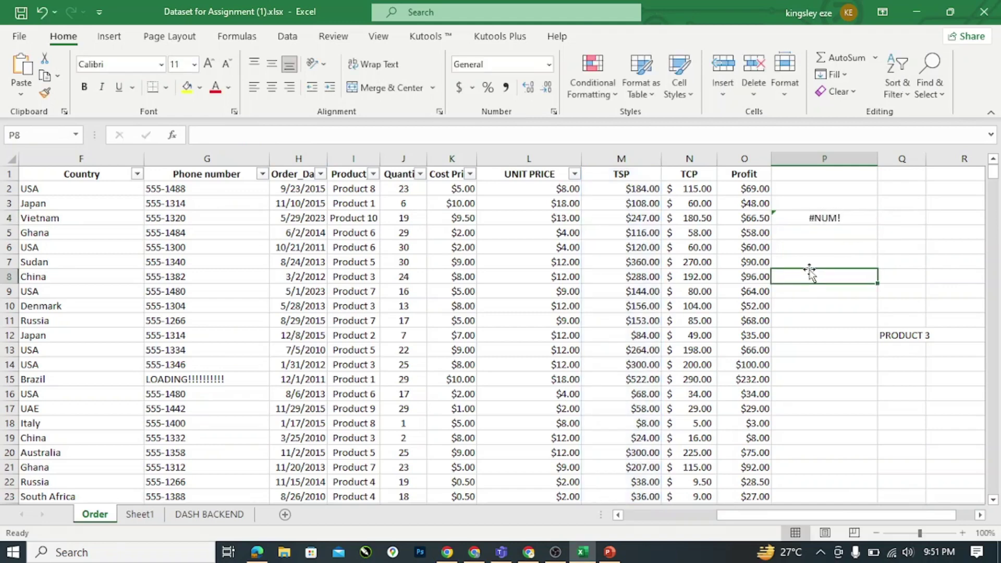
click(826, 218)
double_click(827, 218)
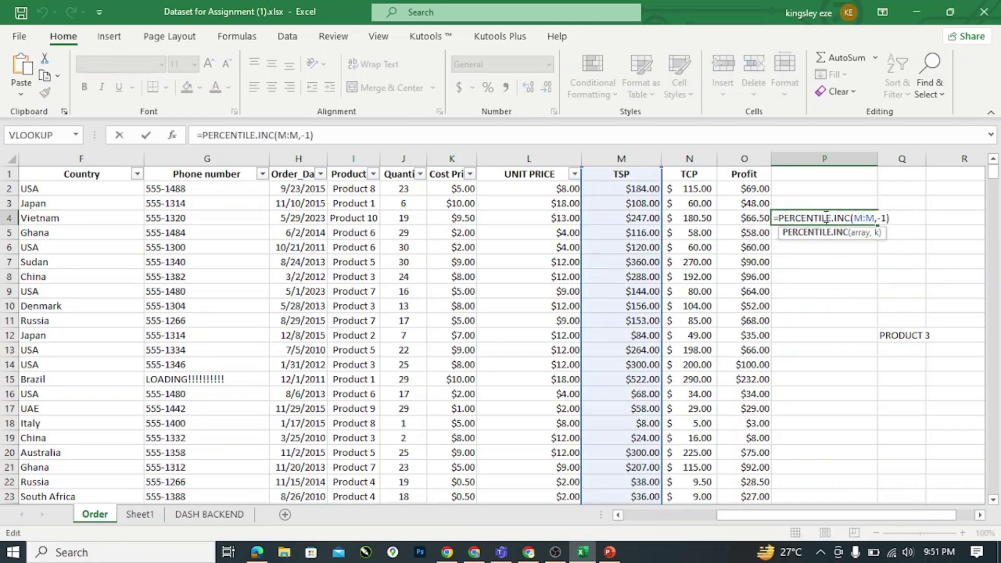
click(885, 218)
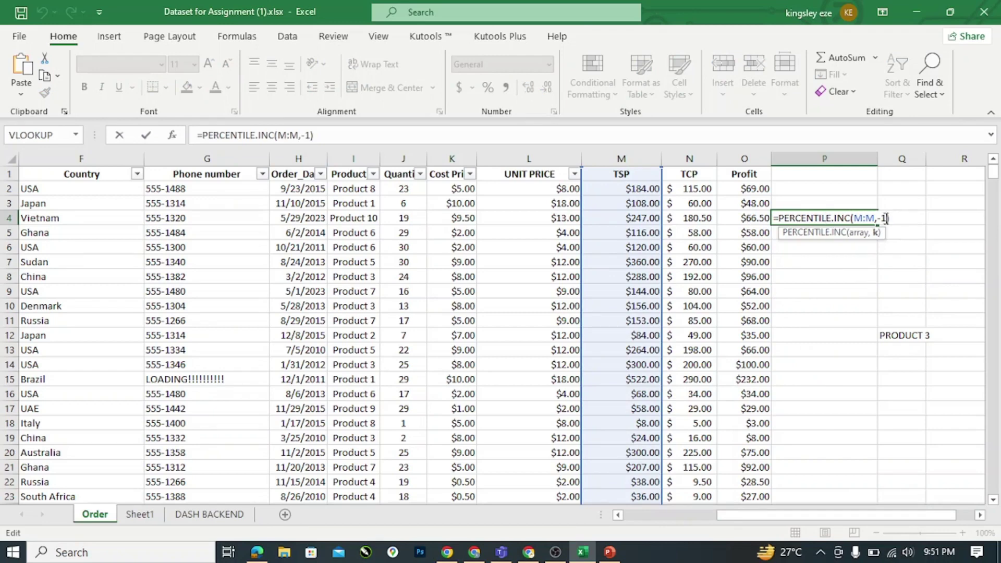
key(BackSpace)
key(BackSpace)
Switch to the Data Analytics syllabus PDF to check the function list on page 4, and return to the workbook.
mouse_move(255, 554)
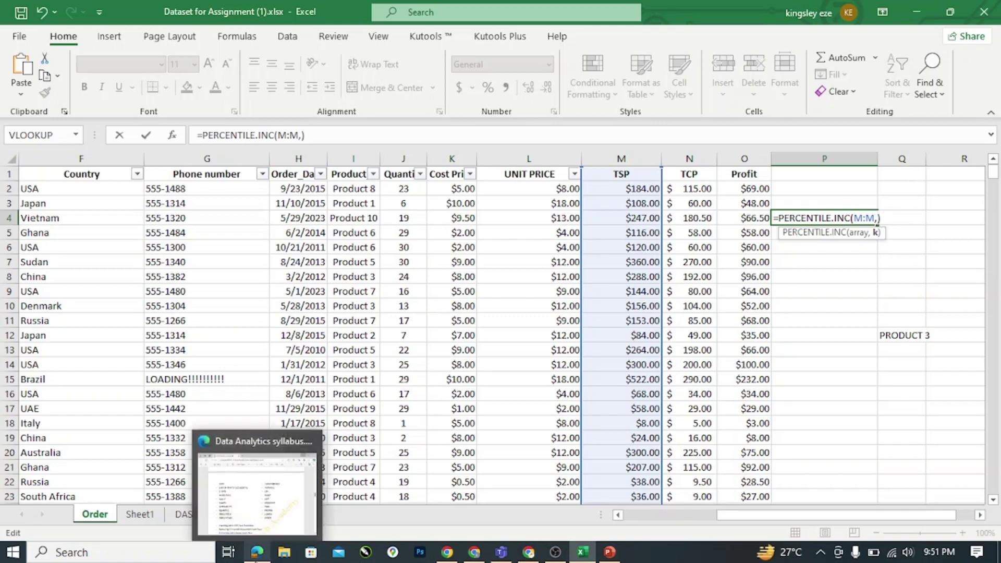
click(249, 502)
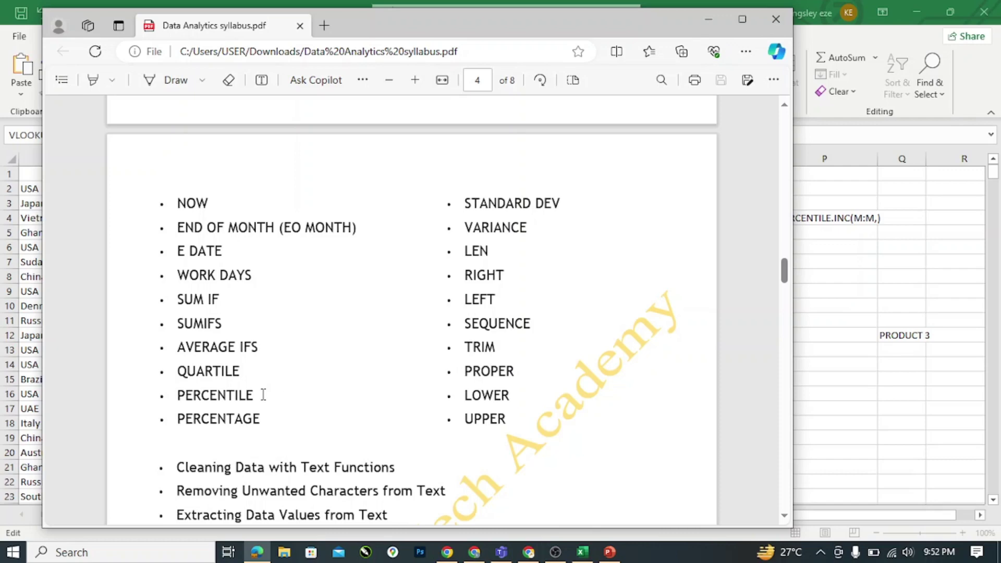
click(707, 23)
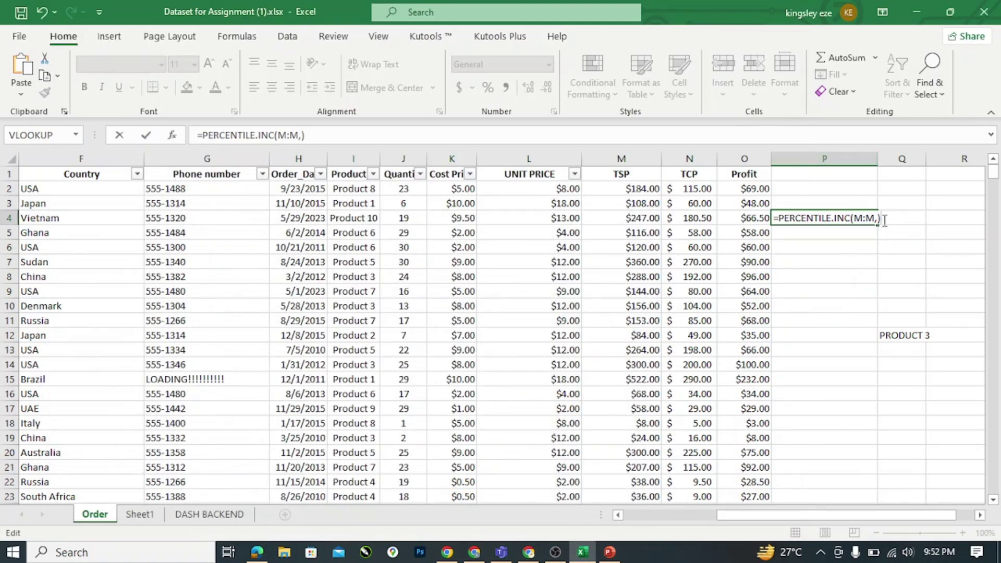
Erase the arguments and INC suffix from the P4 formula and insert the plain PERCENTILE function instead.
key(BackSpace)
key(BackSpace)
key(BackSpace)
key(BackSpace)
key(BackSpace)
key(BackSpace)
key(BackSpace)
key(BackSpace)
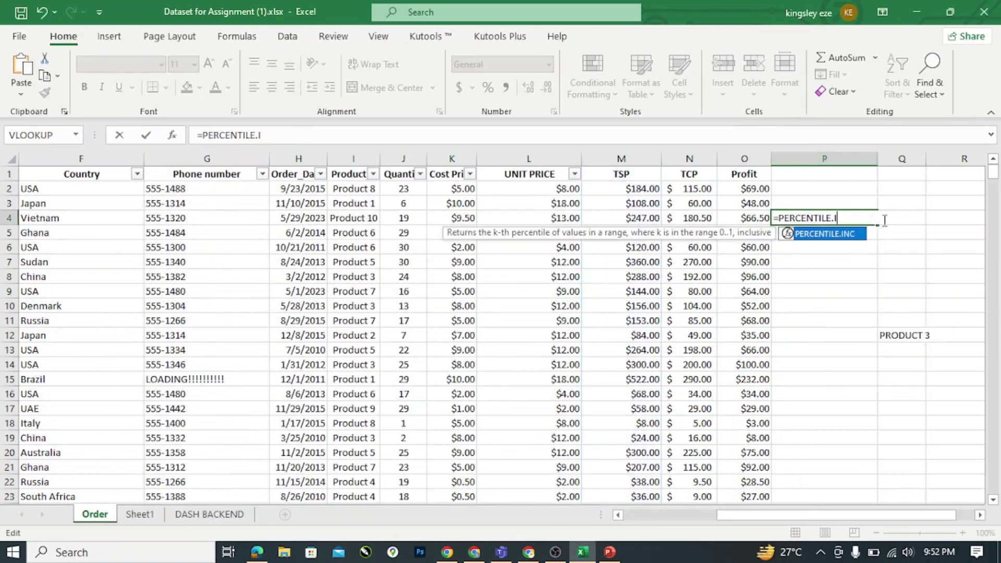
key(BackSpace)
key(BackSpace)
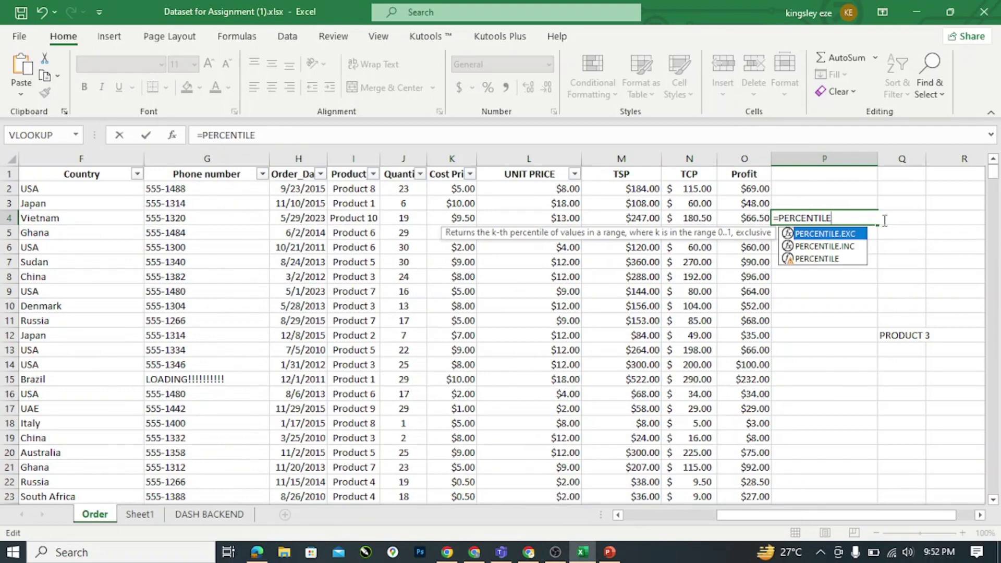
double_click(838, 259)
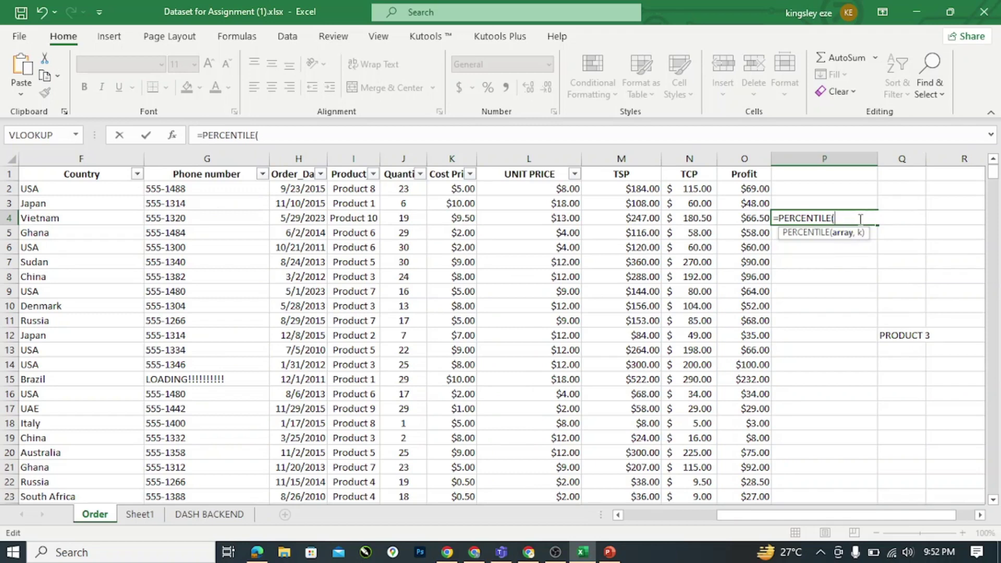
Erase the whole PERCENTILE formula from P4, including the equals sign.
key(BackSpace)
key(BackSpace)
key(BackSpace)
key(BackSpace)
key(BackSpace)
key(BackSpace)
key(BackSpace)
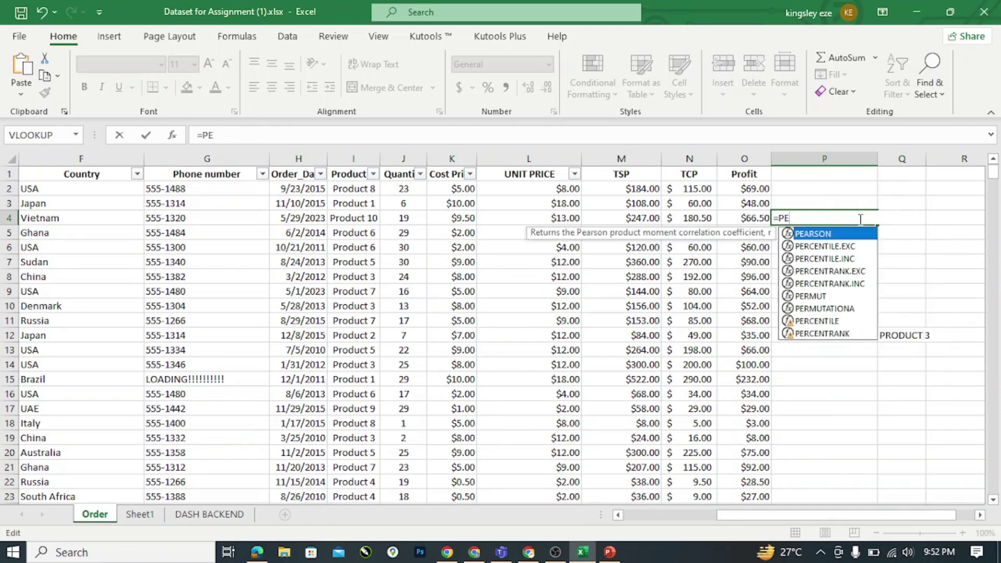
key(BackSpace)
key(BackSpace)
key(BackSpace)
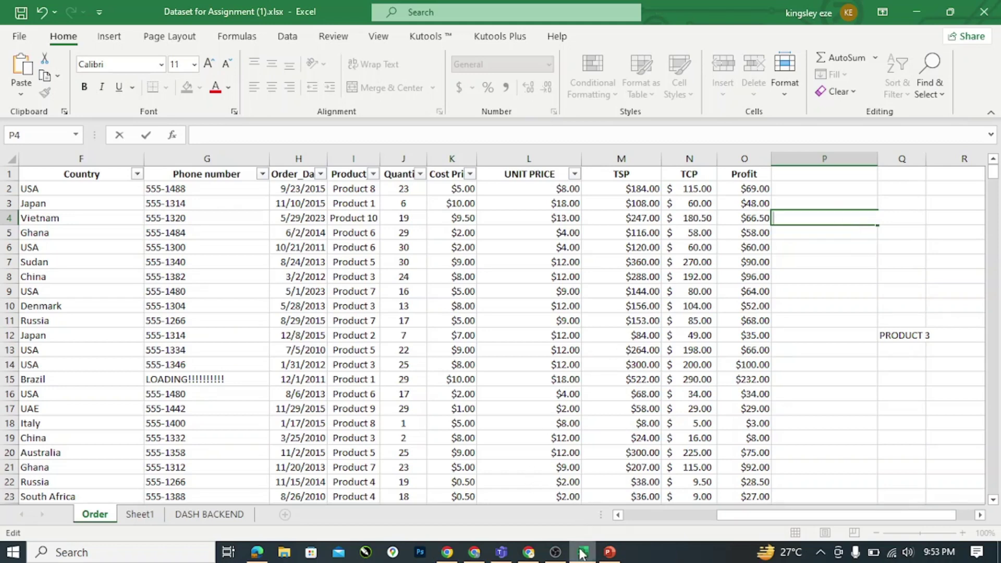
mouse_move(583, 553)
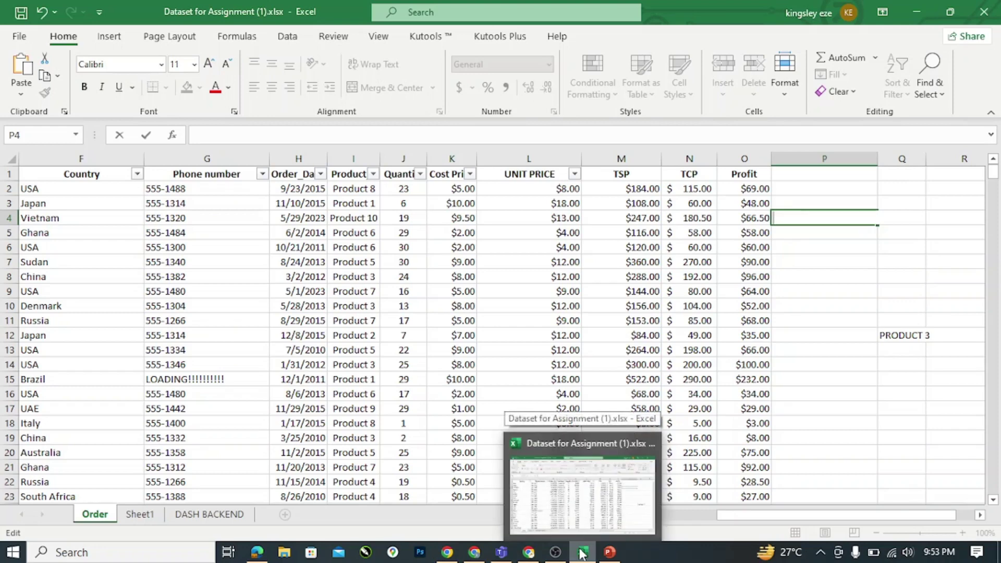
click(502, 553)
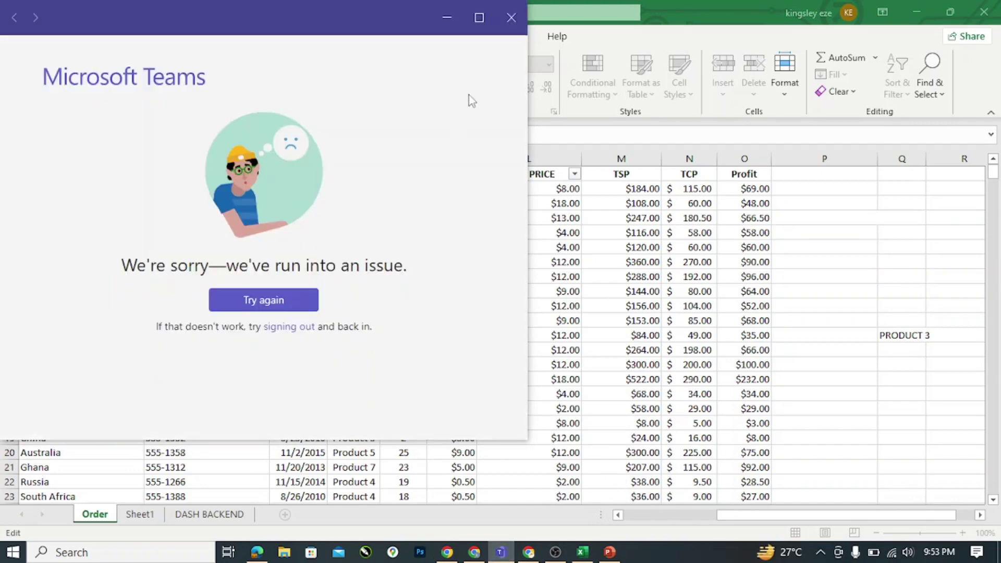
click(509, 19)
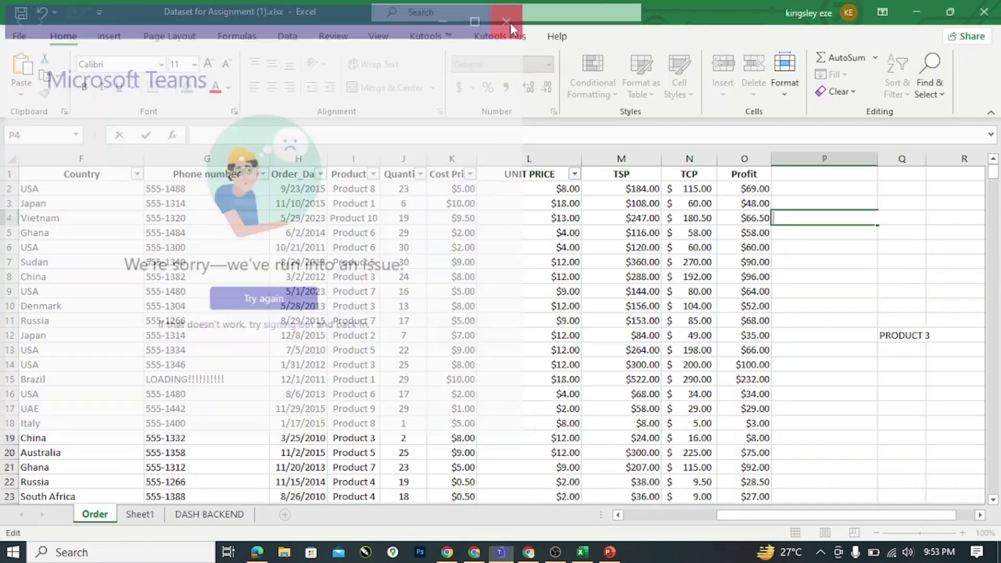